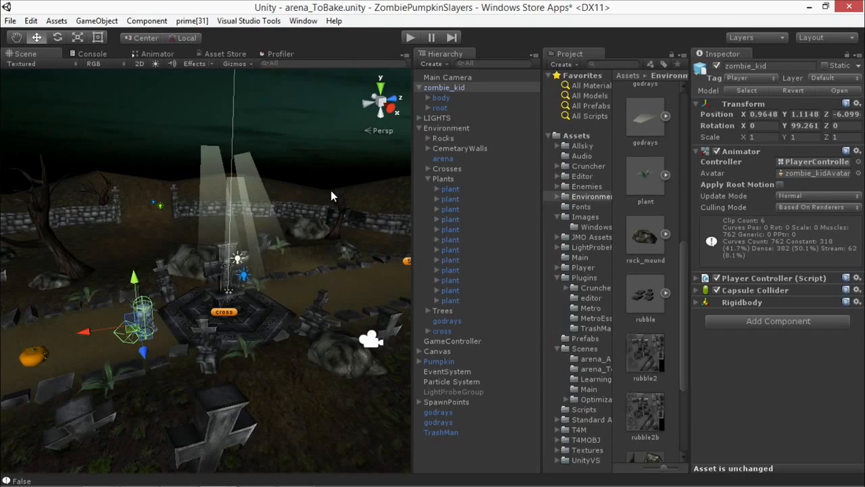
Step: Examine the unlit graveyard around the central cross from several angles
left_click_drag(132, 248, 821, 333, "alt")
scroll(272, 251, "up", 1)
left_click_drag(273, 251, 318, 217, "alt")
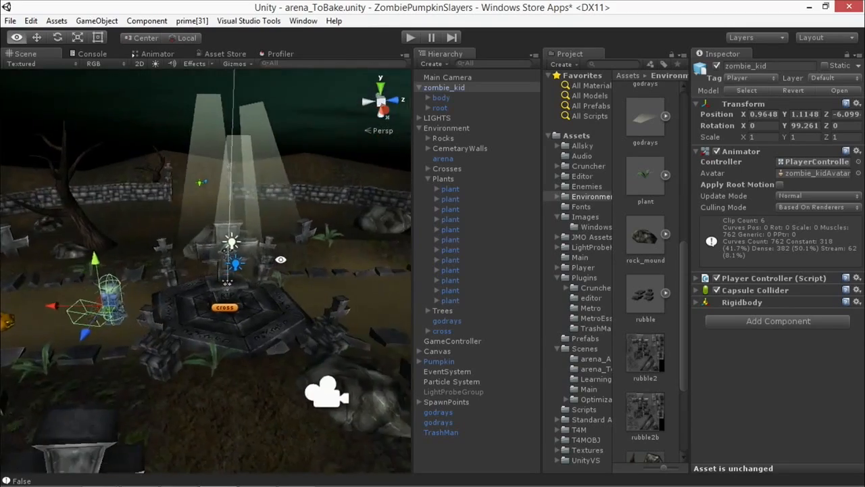
scroll(264, 267, "up", 5)
left_click_drag(264, 267, 276, 205, "alt")
scroll(233, 196, "down", 5)
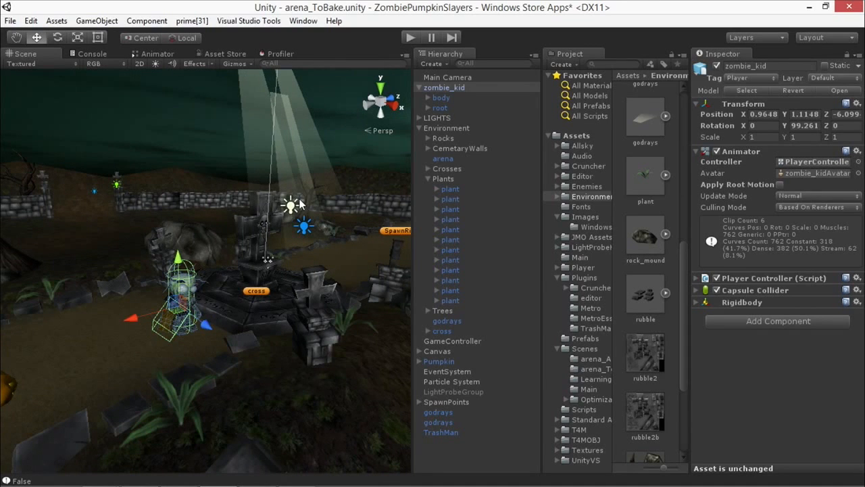
left_click_drag(376, 211, 415, 288, "alt")
scroll(215, 234, "up", 3)
left_click_drag(215, 234, 240, 242, "alt")
Step: Select the cream-coloured point light at the central cross and enable scene lighting in the Scene view
left_click(242, 240)
left_click(226, 205)
left_click_drag(271, 208, 239, 296, "alt")
scroll(208, 277, "down", 5)
scroll(208, 278, "down", 4)
left_click(155, 64)
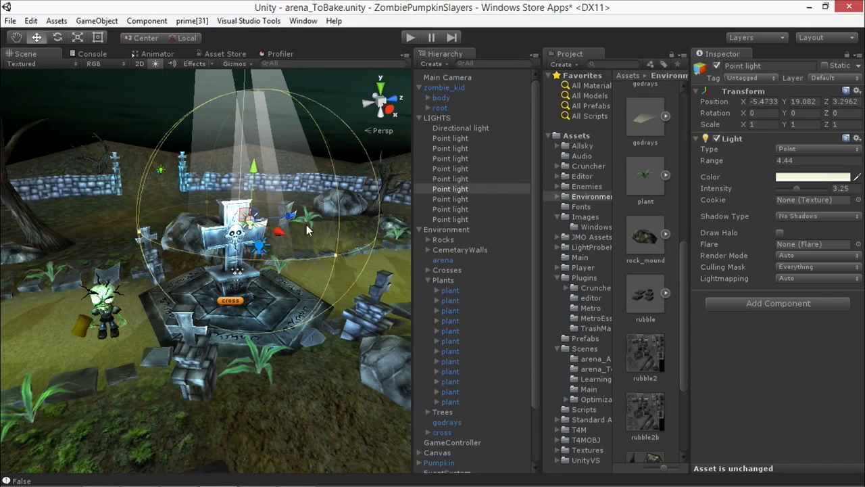
Step: Inspect the extent of the LIGHTS group, then the settings of its directional light and the shadows across the arena
left_click(446, 118)
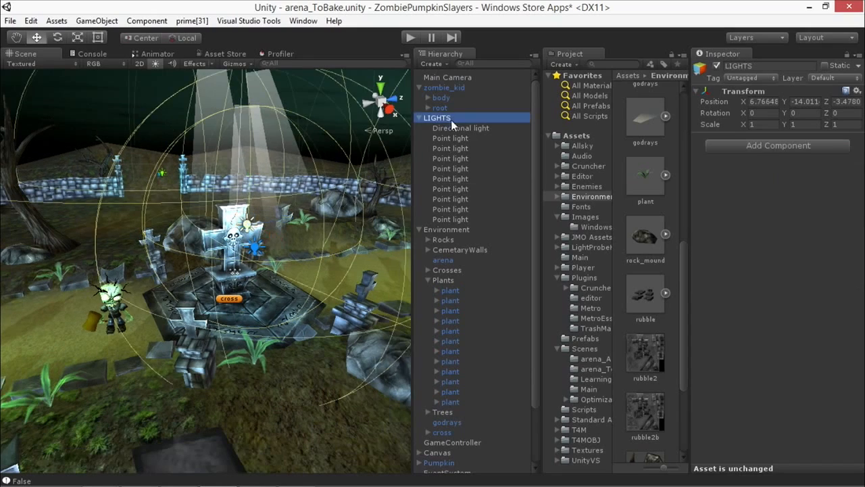
left_click_drag(358, 166, 219, 227, "alt")
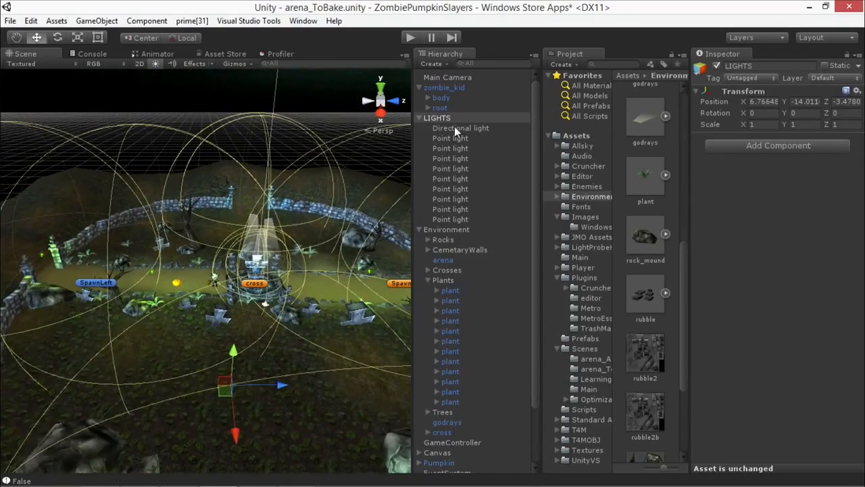
left_click(454, 128)
left_click_drag(315, 218, 329, 277, "alt")
key("f")
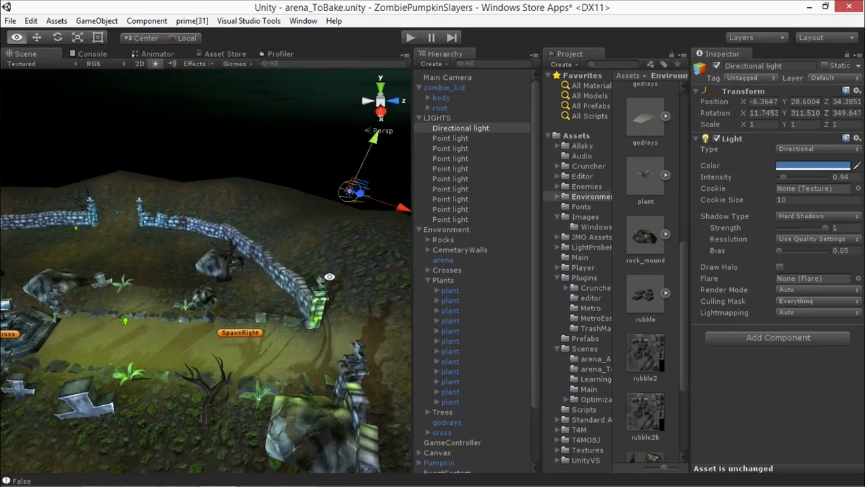
middle_click_drag(167, 289, 266, 265)
left_click_drag(128, 319, 103, 306, "alt")
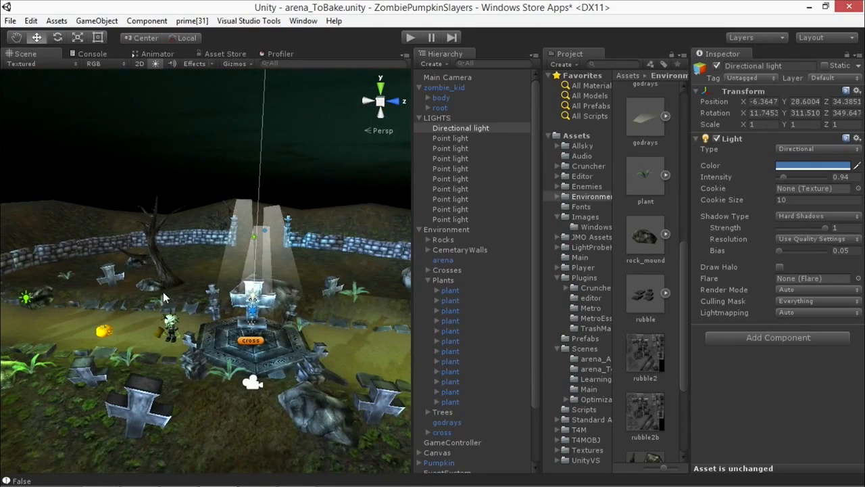
left_click_drag(218, 301, 116, 307, "alt")
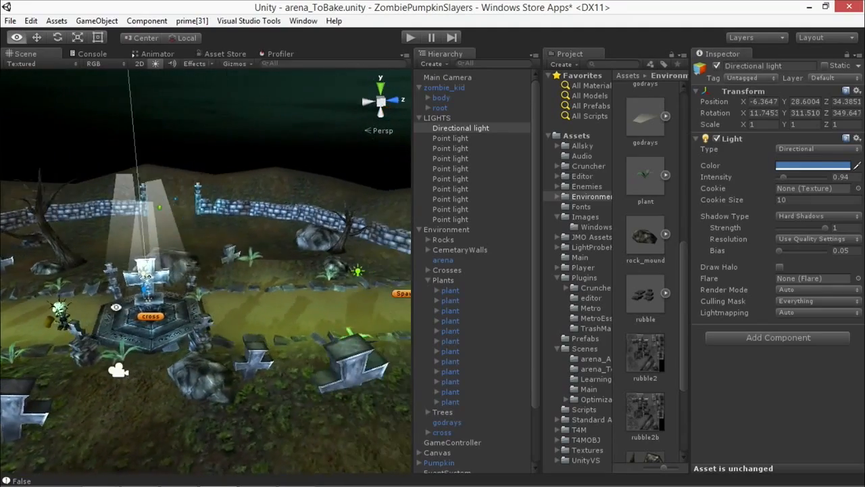
left_click_drag(297, 306, 264, 186, "alt")
Step: Select the cream-coloured point light at the central cross and examine its range and effect up close
scroll(292, 318, "up", 5)
left_click(227, 289)
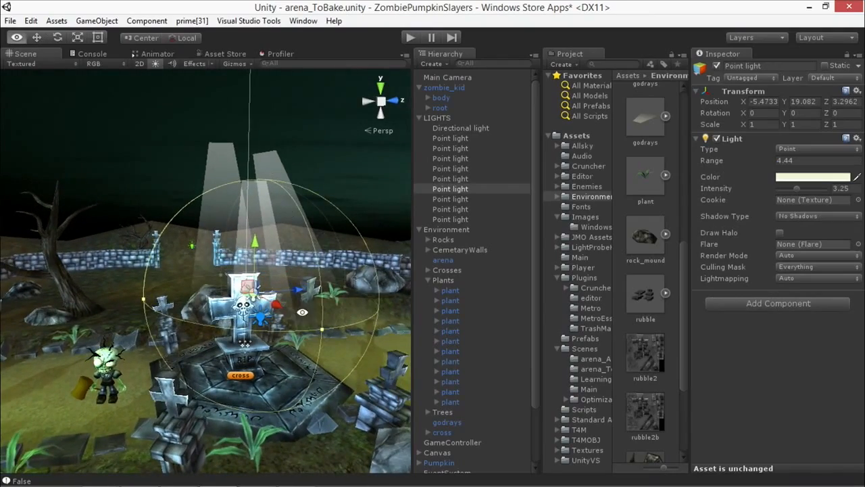
left_click_drag(302, 312, 287, 309, "alt")
scroll(286, 310, "up", 5)
middle_click_drag(287, 311, 270, 250)
left_click_drag(344, 333, 284, 310, "alt")
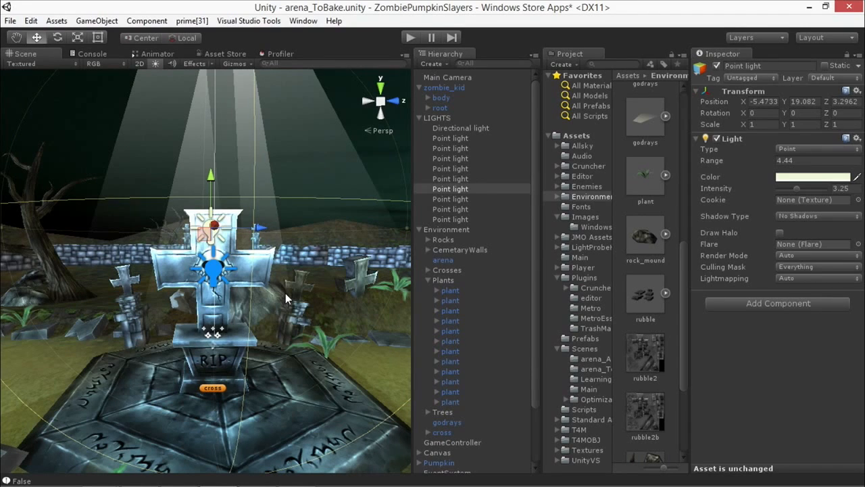
Step: Deselect the point light and examine the lit cross, godrays, shadows and character from several angles
left_click(300, 131)
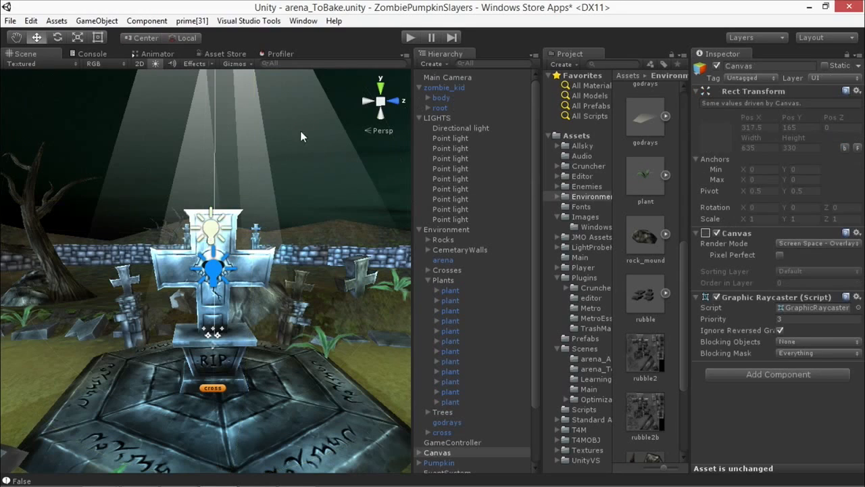
left_click_drag(328, 143, 260, 248, "alt")
middle_click_drag(279, 259, 276, 257, "alt")
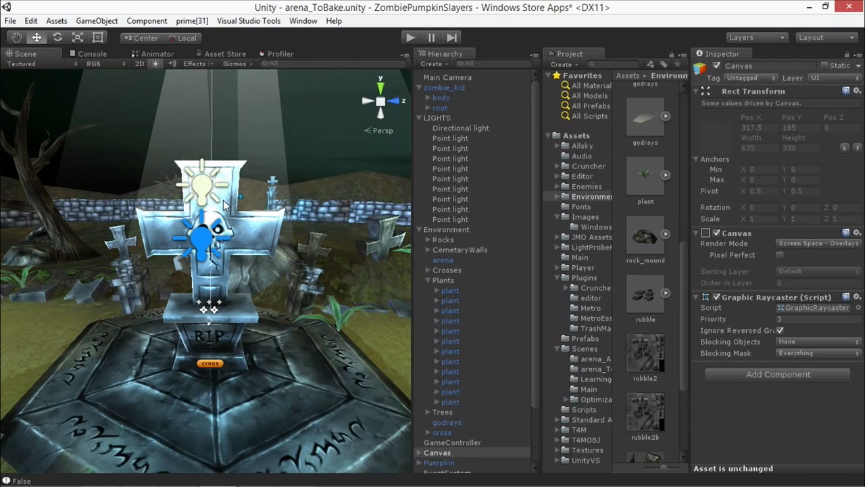
left_click_drag(130, 287, 215, 137, "alt")
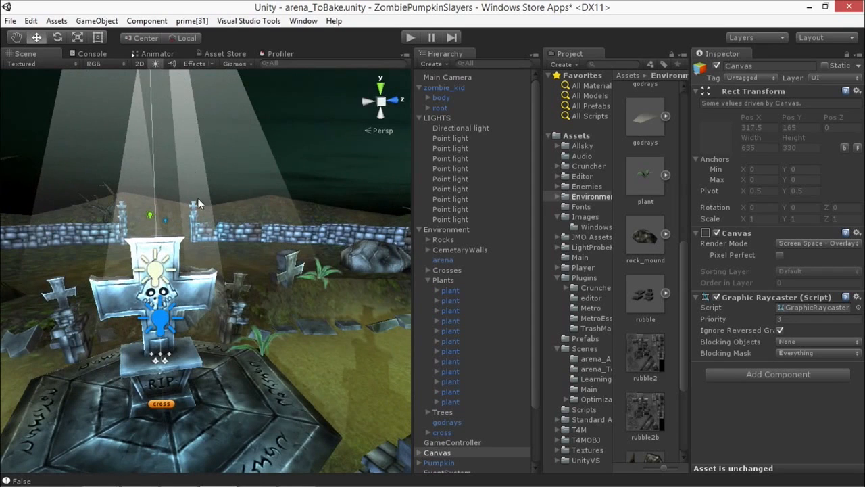
left_click_drag(324, 203, 200, 279, "alt")
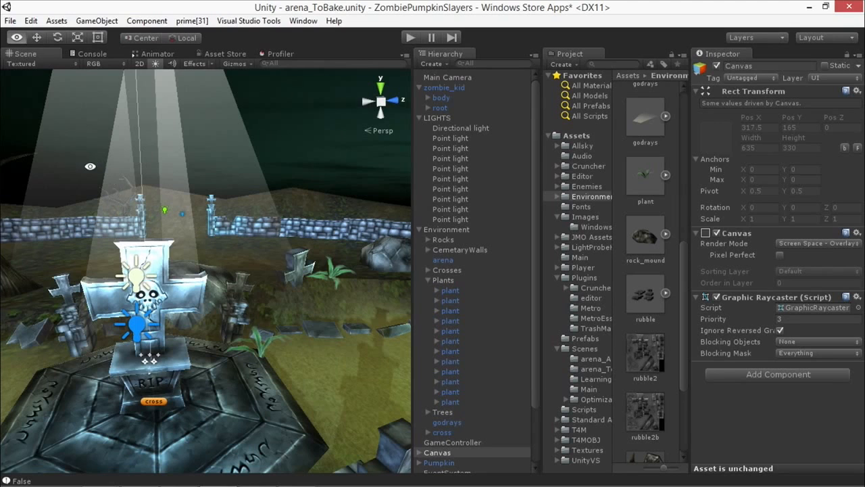
left_click_drag(95, 163, 141, 170, "alt")
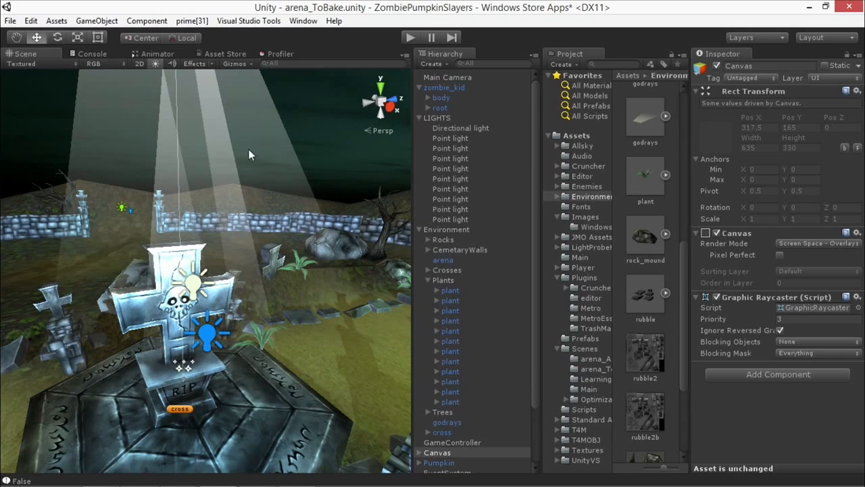
left_click_drag(258, 173, 316, 240, "alt")
left_click_drag(334, 308, 333, 287, "alt")
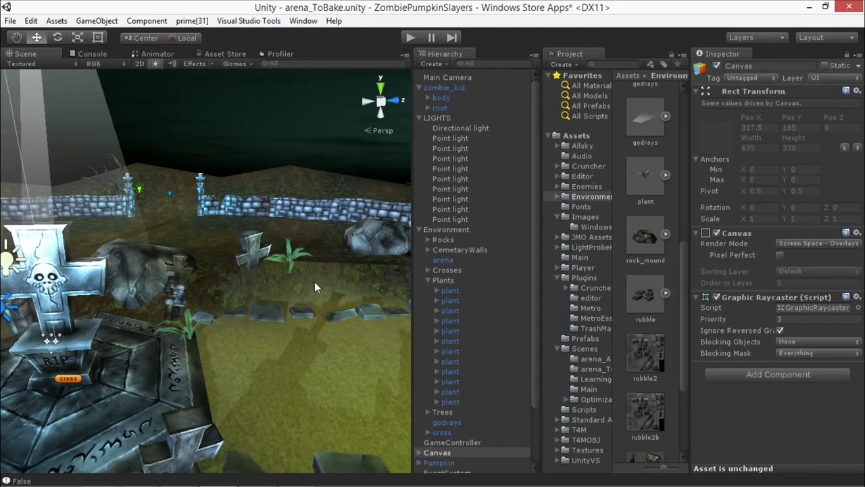
left_click_drag(314, 281, 170, 290, "alt")
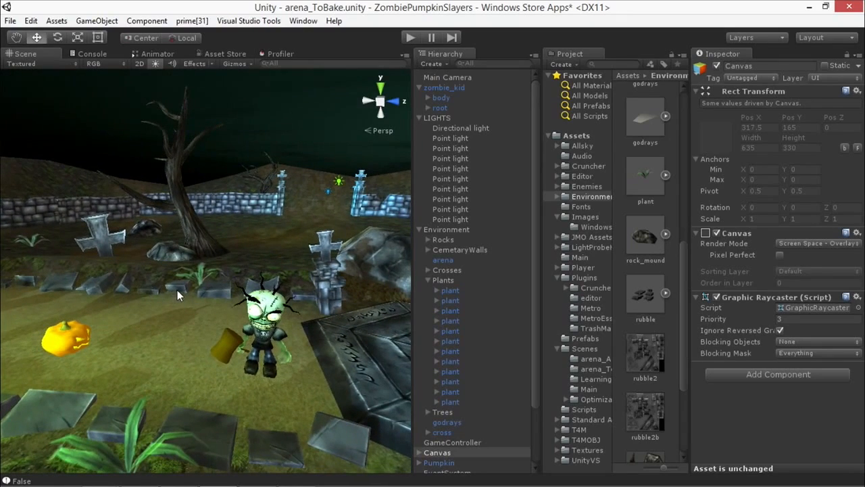
left_click_drag(122, 248, 247, 287, "alt")
Step: Inspect the green point lights on both sides of the cross, viewing each one's settings and surroundings
left_click(296, 291)
key("f")
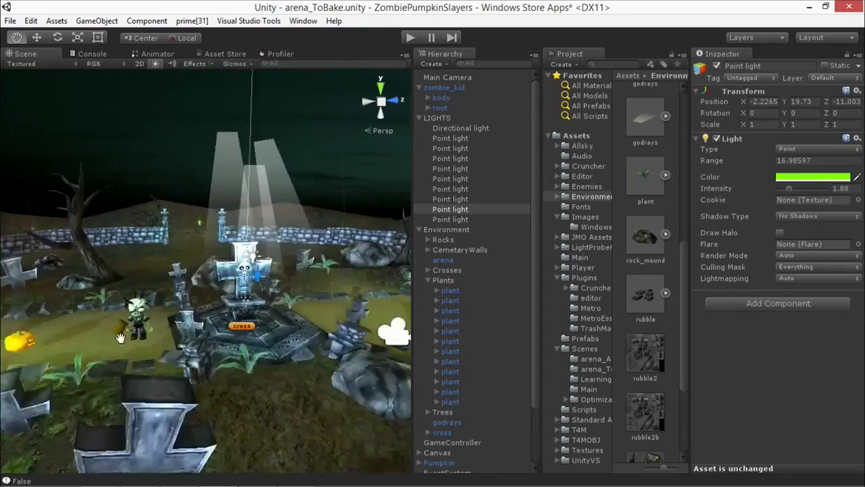
key("w")
left_click(227, 269)
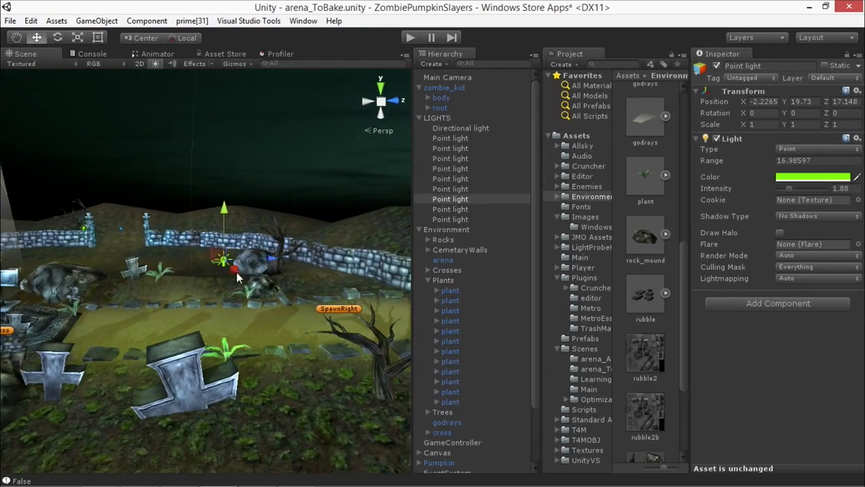
left_click_drag(269, 259, 219, 261)
left_click_drag(220, 287, 180, 313, "alt")
middle_click_drag(321, 387, 265, 374)
Step: Select the blue directional light beyond the right wall and inspect its light and shadow settings
left_click_drag(151, 308, 288, 148, "alt")
left_click(254, 137)
mouse_move(271, 236)
left_mouse_down("alt")
mouse_move(202, 252)
mouse_move(264, 238)
left_mouse_up("alt")
scroll(247, 226, "down", 3)
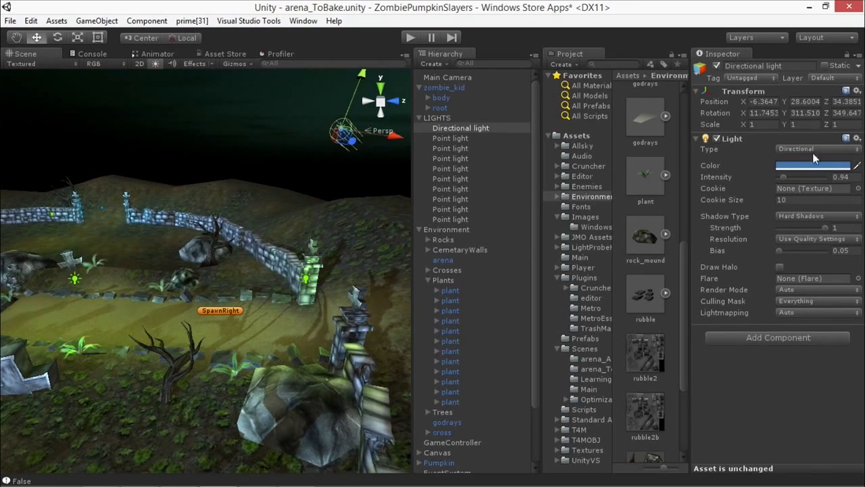
left_click_drag(390, 180, 144, 288, "alt")
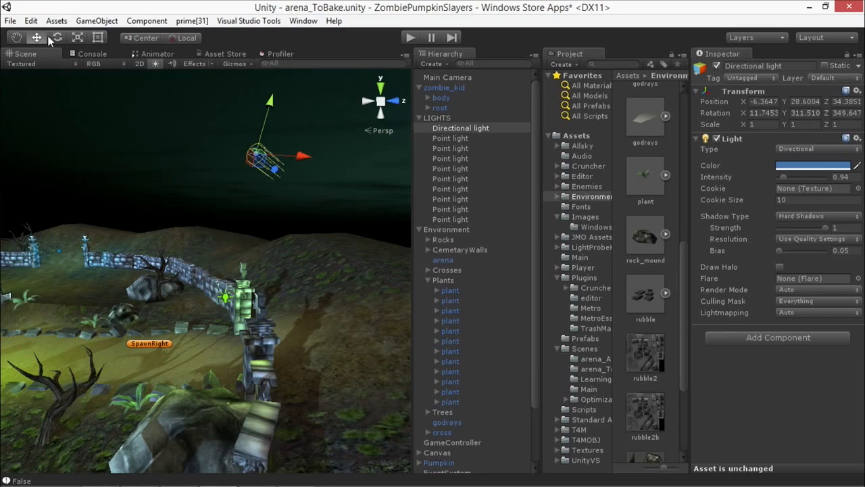
left_click_drag(209, 197, 367, 194, "alt")
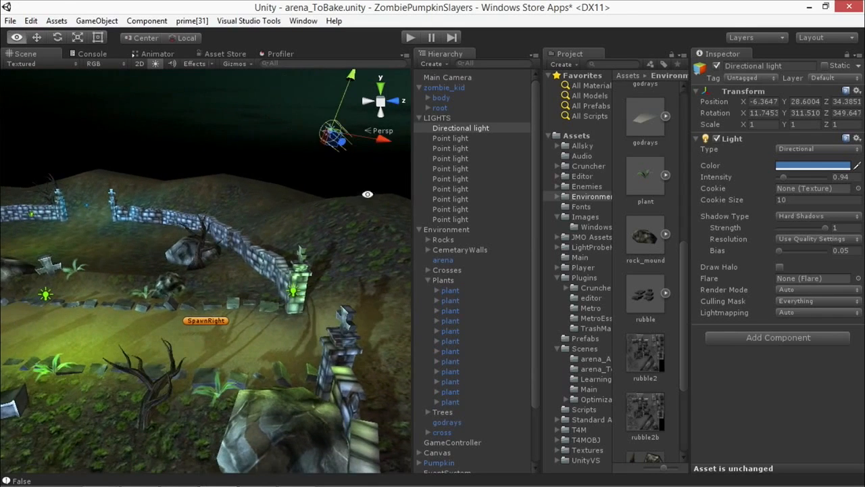
left_click_drag(296, 248, 304, 229, "alt")
Step: Move across the whole arena to examine how the directional and point lights illuminate the path, walls and crosses
left_click_drag(114, 237, 228, 270)
key("d")
right_click_drag(318, 277, 167, 270)
key("a")
key("a")
key("d")
right_click_drag(287, 258, 161, 255)
key("s")
right_click_drag(248, 253, 275, 234)
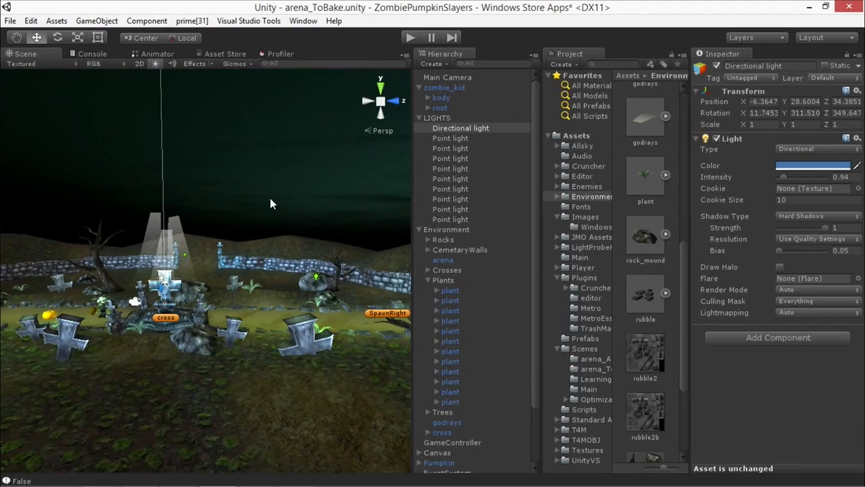
Step: Rename the LIGHTS group to "LIGHTS - Always turn off before build"
left_click(456, 119)
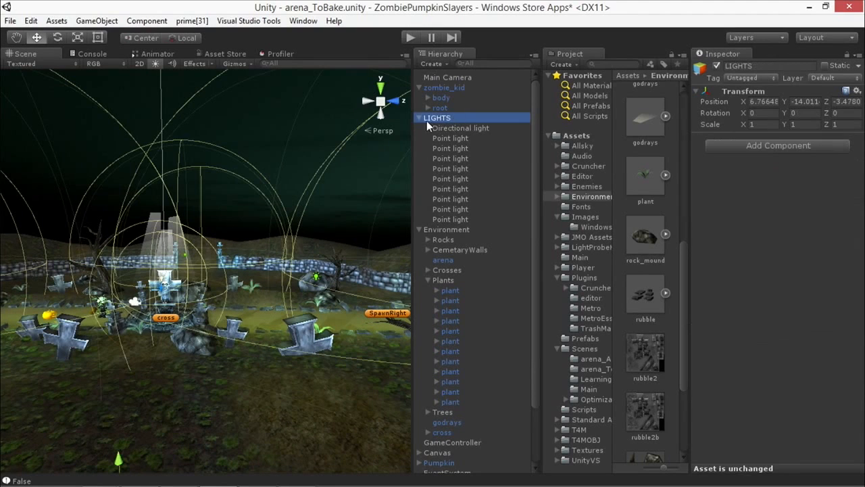
left_click(418, 118)
left_click(420, 118)
left_click(419, 118)
left_click(419, 119)
left_click(438, 118)
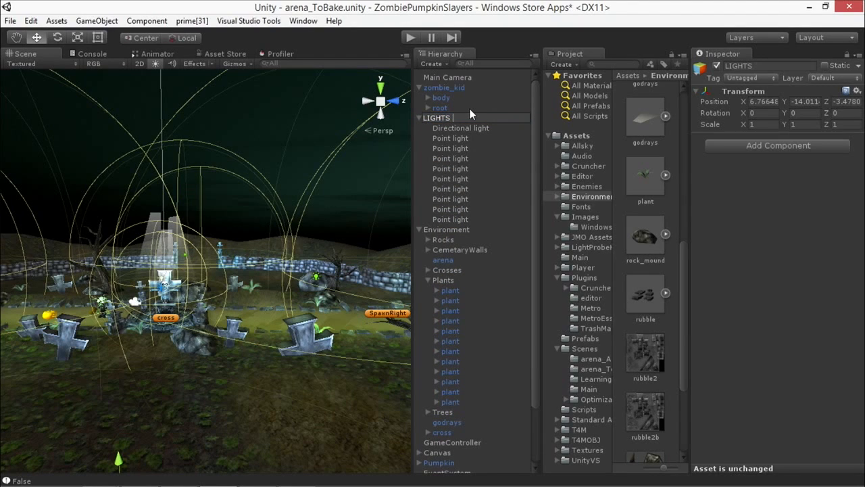
type("- Always turn off before build")
left_click(451, 169)
left_click(461, 119)
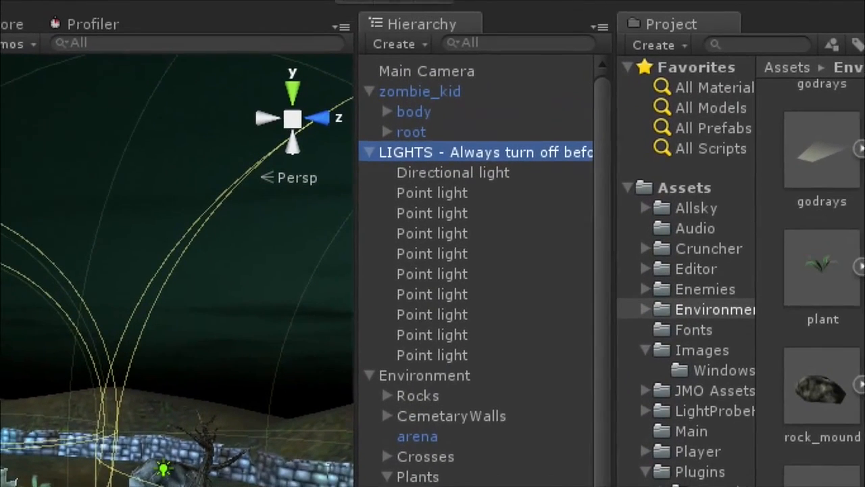
left_click(490, 95)
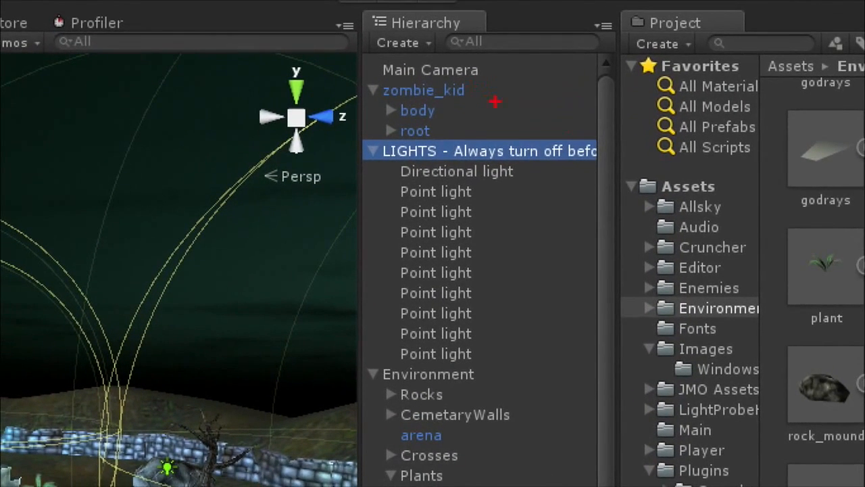
mouse_move(387, 160)
left_mouse_down()
mouse_move(378, 179)
mouse_move(391, 165)
left_mouse_up()
key("Escape")
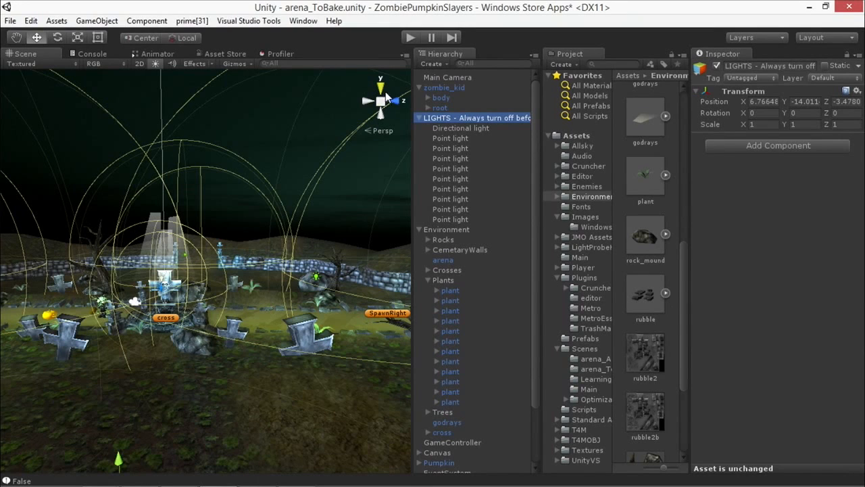
left_click(421, 119)
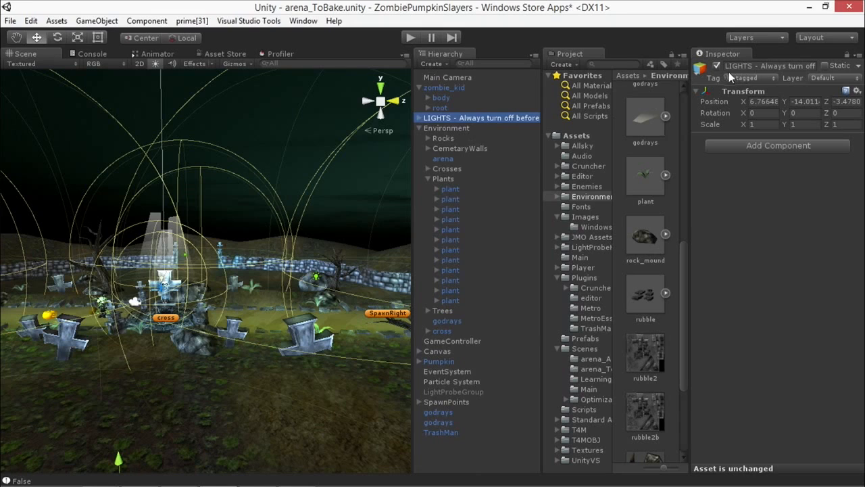
left_click(419, 119)
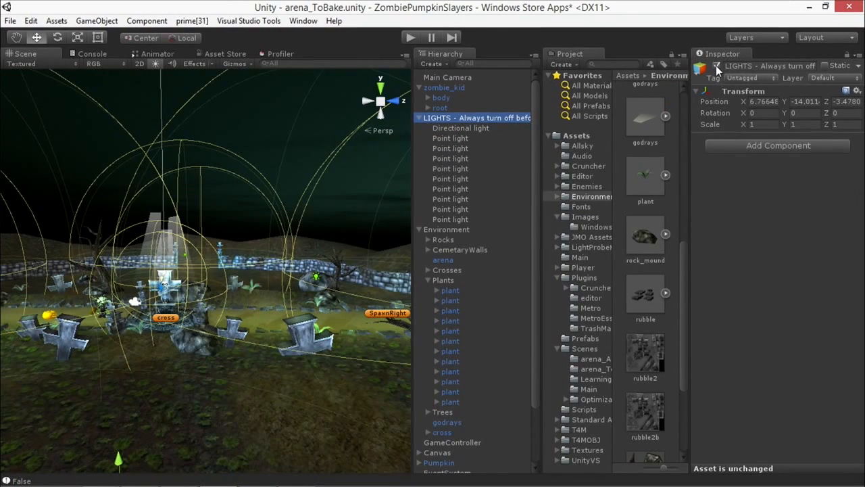
Step: Compare the arena with the LIGHTS group deactivated and activated, ending with the group active
left_click(716, 65)
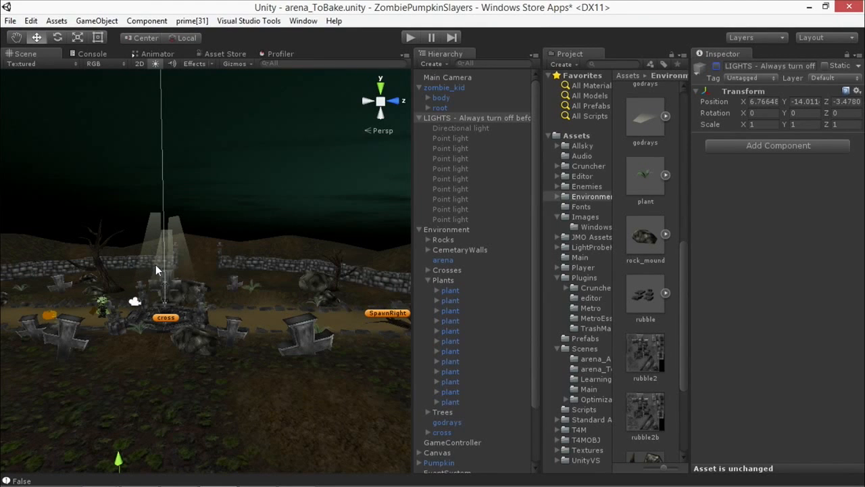
left_click(716, 66)
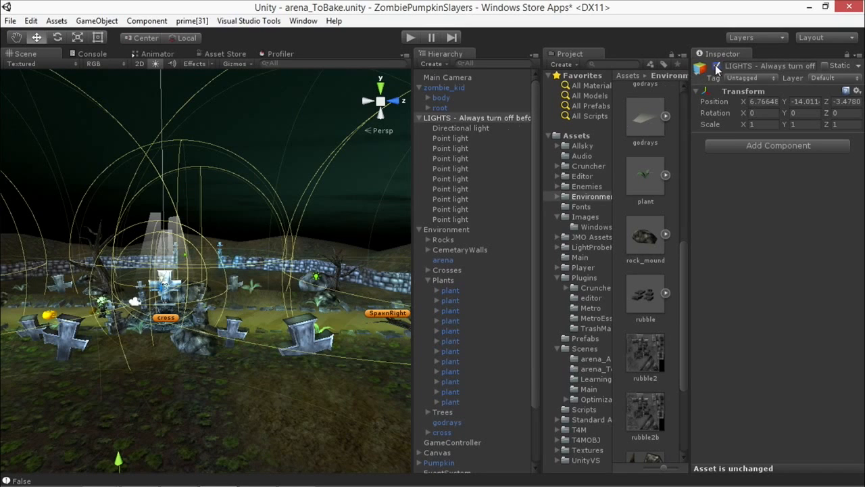
left_click(716, 66)
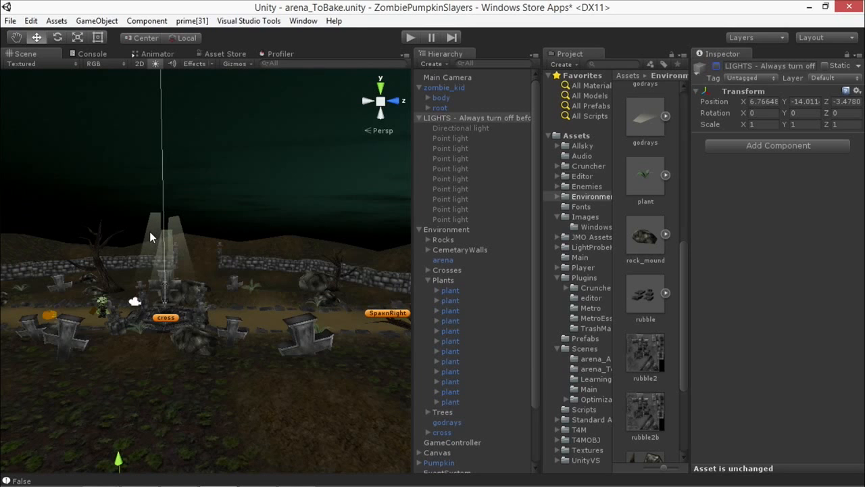
left_click_drag(238, 220, 318, 263, "alt")
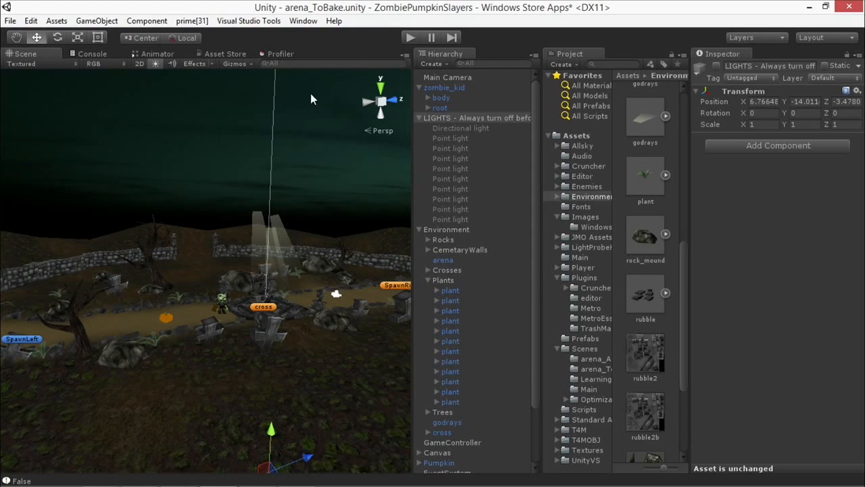
left_click_drag(305, 184, 248, 228, "alt")
left_click(717, 65)
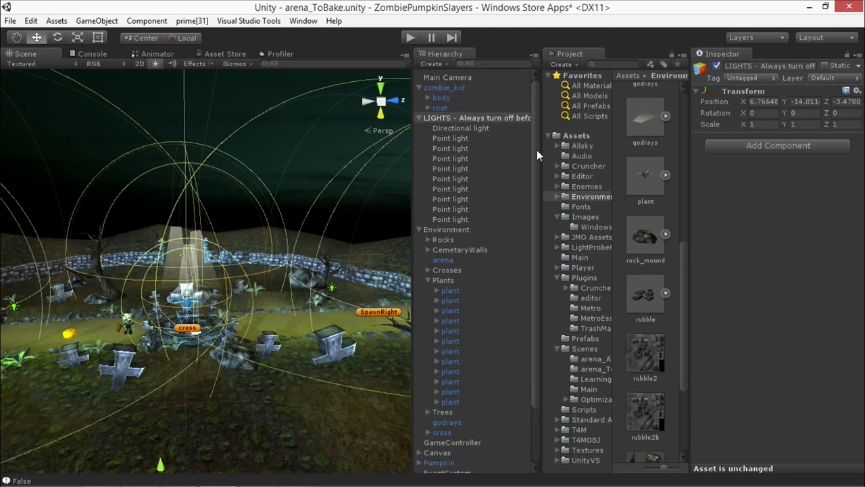
Step: Collapse the Environment group in the hierarchy so its child objects are hidden
scroll(537, 154, "down", 5)
left_click(418, 159)
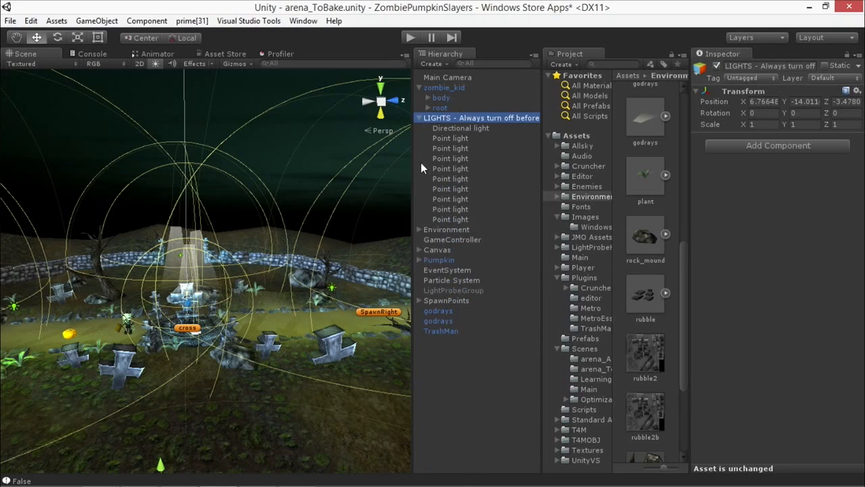
left_click(419, 230)
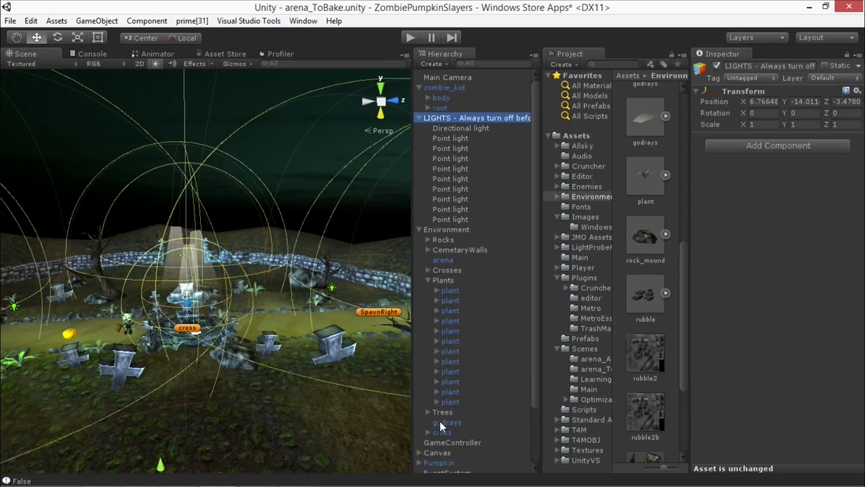
left_click(419, 229)
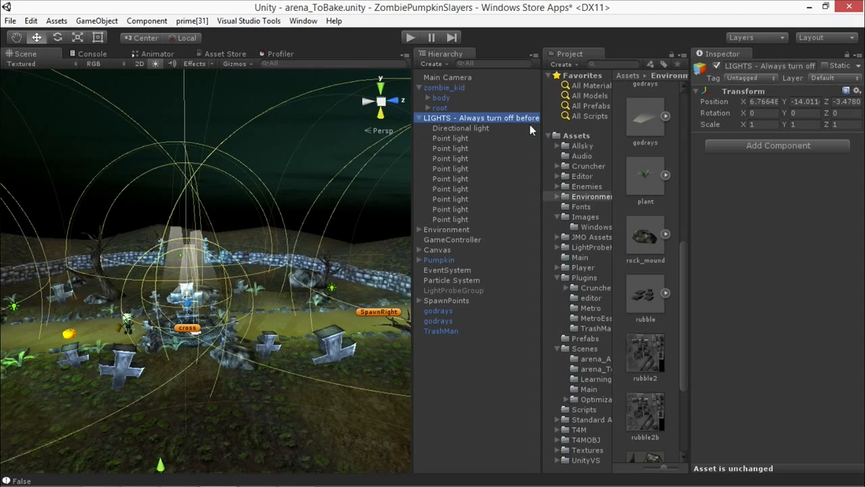
Step: Open the Lightmapping window, place it over the middle of the workspace and show its bake settings
left_click(303, 20)
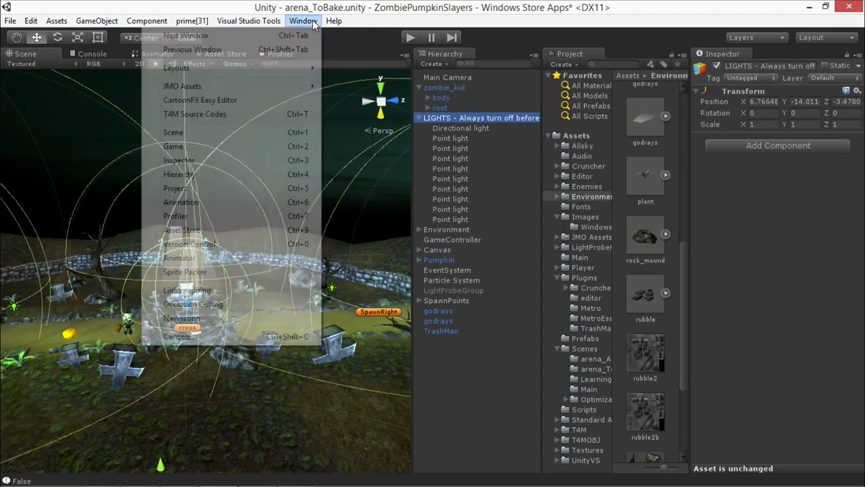
left_click(203, 292)
left_click_drag(442, 55, 365, 78)
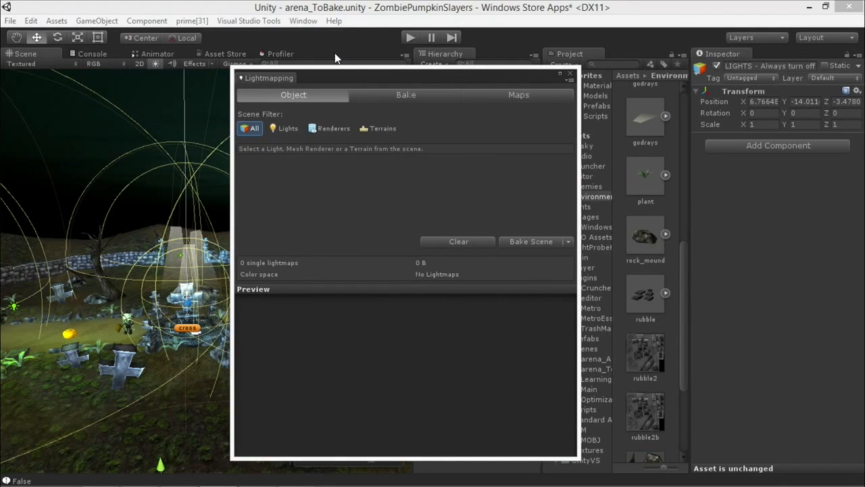
left_click_drag(318, 83, 336, 66)
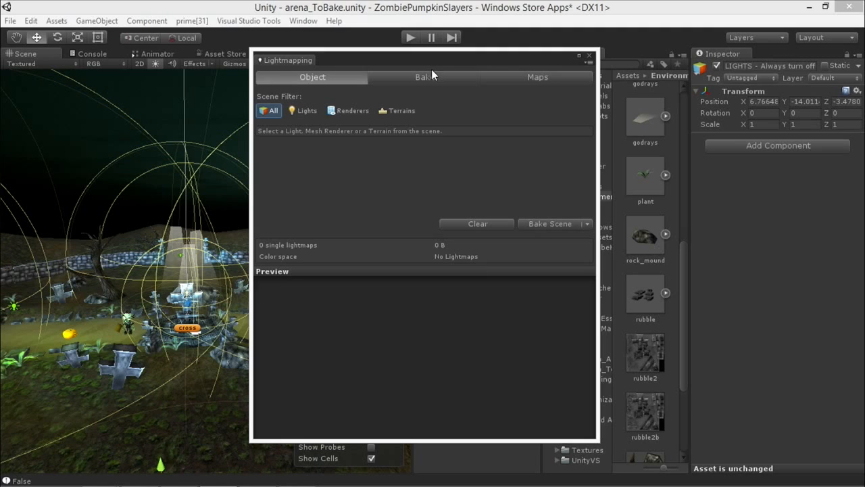
mouse_move(381, 61)
left_mouse_down()
mouse_move(402, 87)
mouse_move(384, 67)
left_mouse_up()
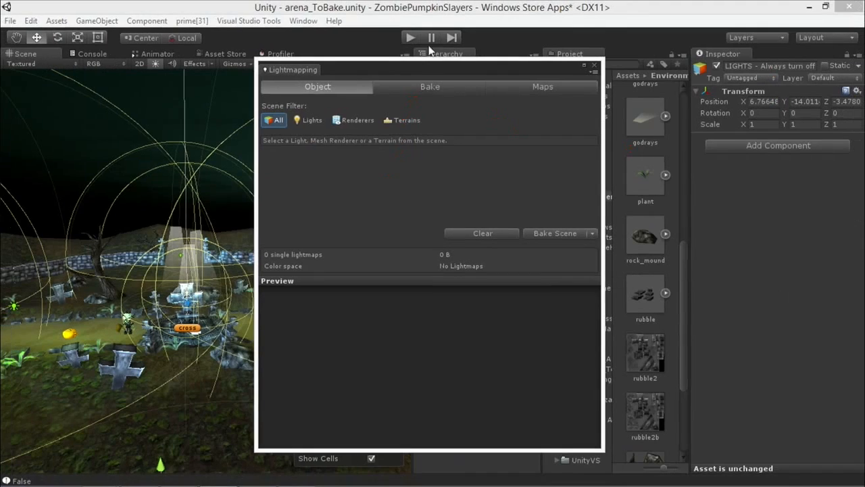
left_click(420, 86)
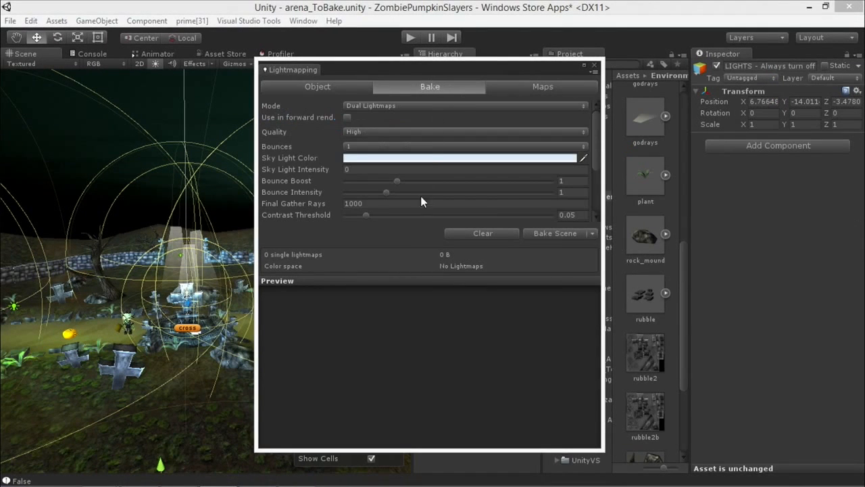
Step: Review the bake settings, examining the resolution in texels per world unit and the final gather rays
left_click_drag(594, 130, 595, 184)
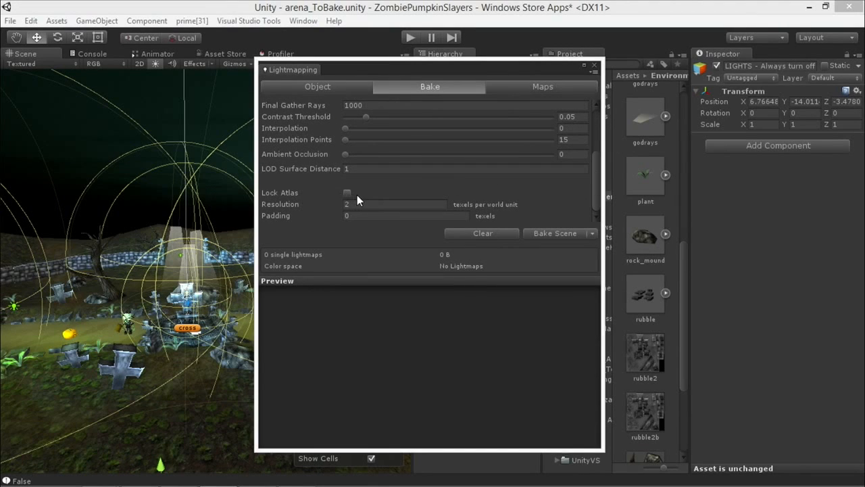
type("2")
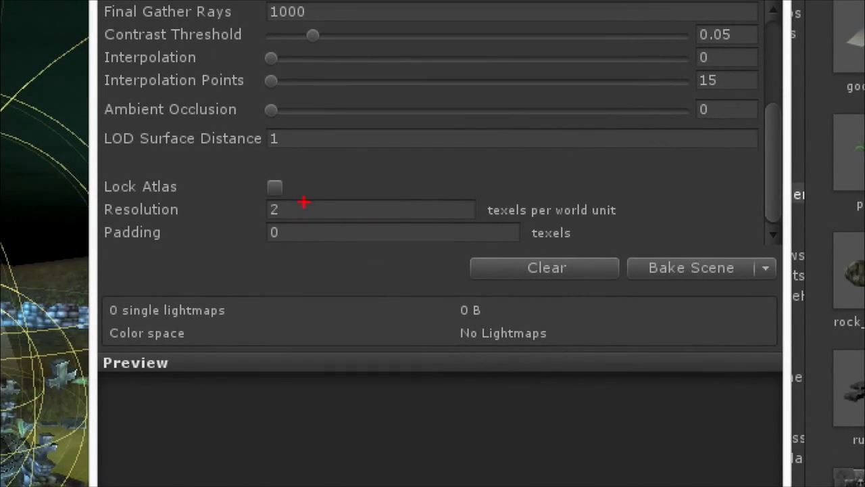
left_click_drag(293, 208, 323, 184)
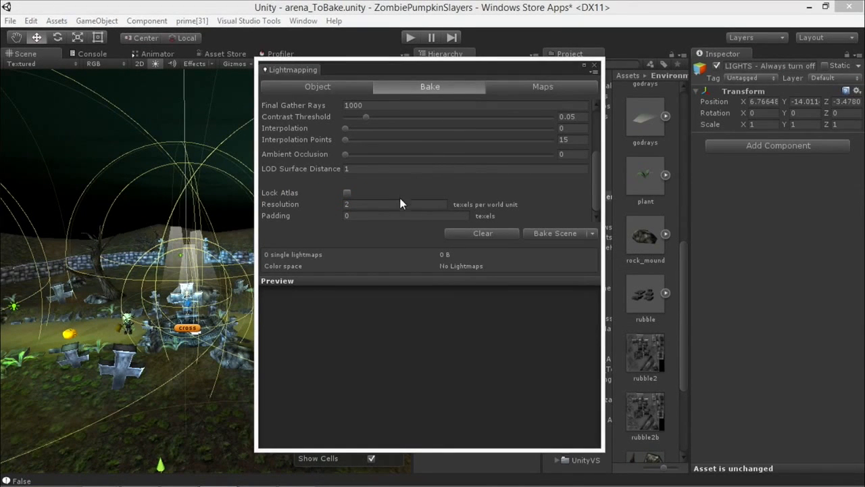
scroll(388, 164, "up", 5)
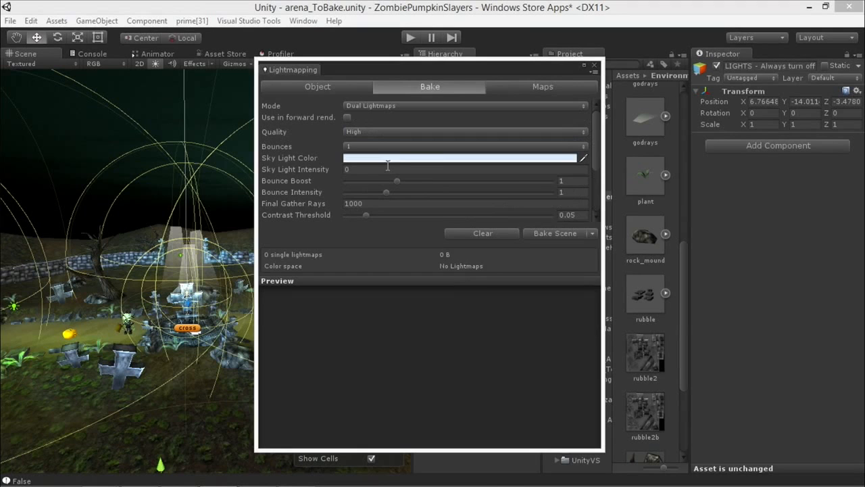
left_click(369, 204)
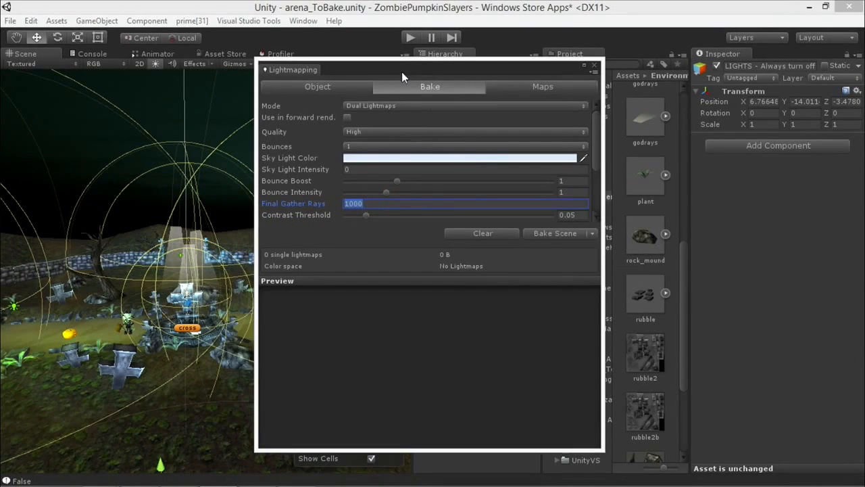
mouse_move(402, 72)
left_mouse_down()
mouse_move(379, 76)
mouse_move(395, 68)
left_mouse_up()
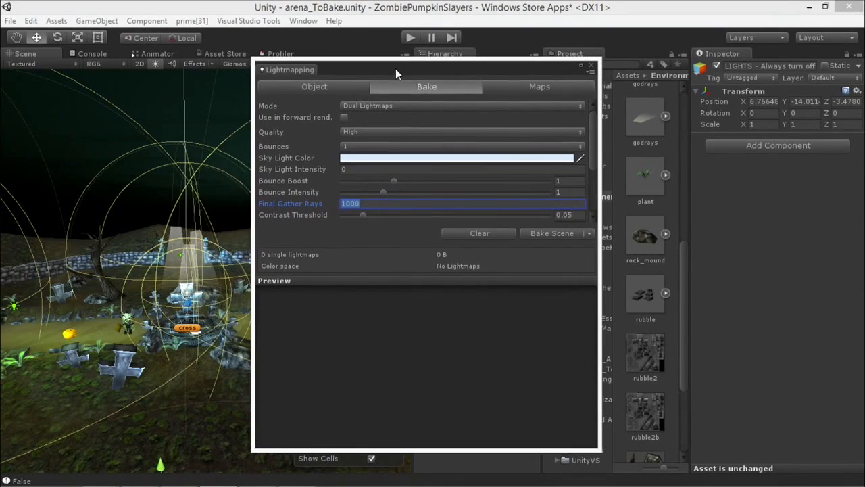
Step: Try the Single Lightmaps mode, check the resolution under it, and return the mode to Dual Lightmaps
left_click(391, 106)
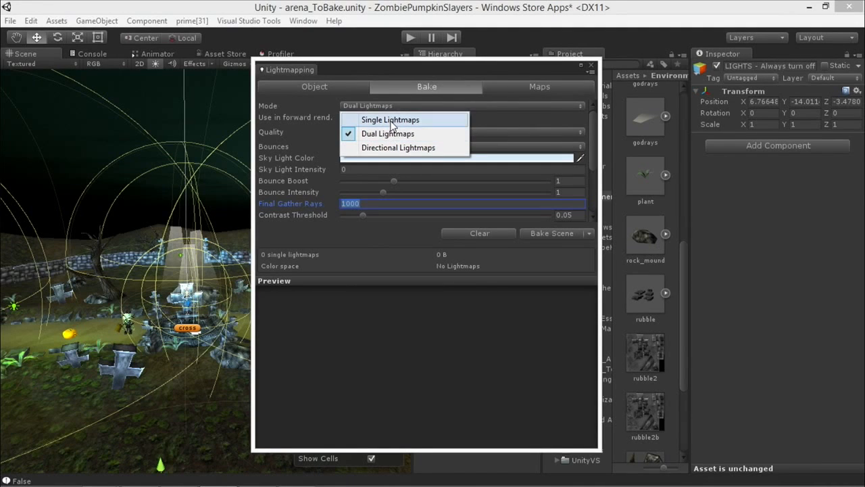
left_click(391, 120)
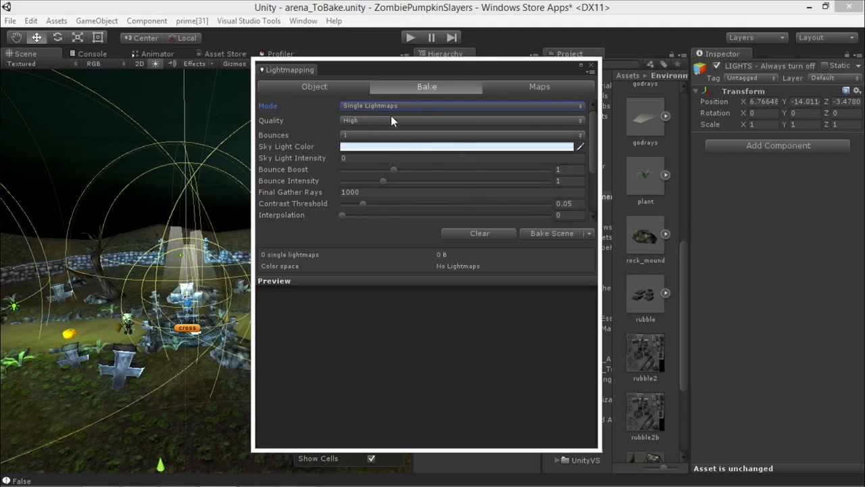
scroll(453, 155, "down", 3)
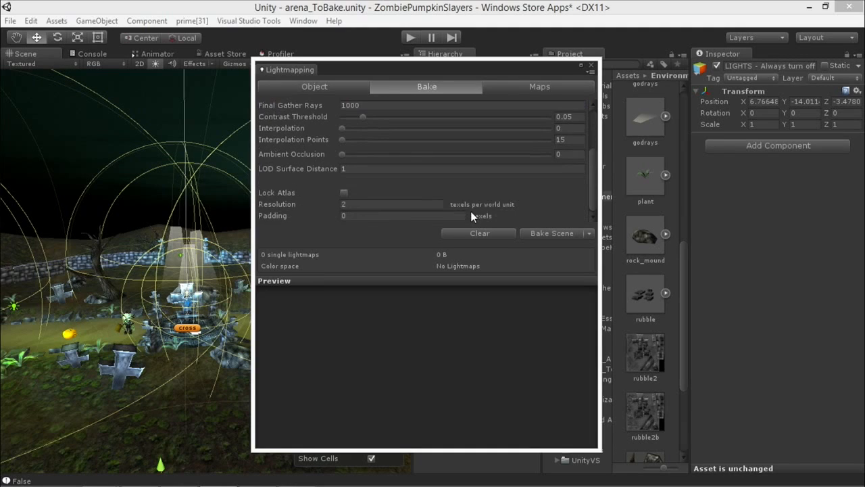
left_click(358, 204)
scroll(422, 149, "up", 5)
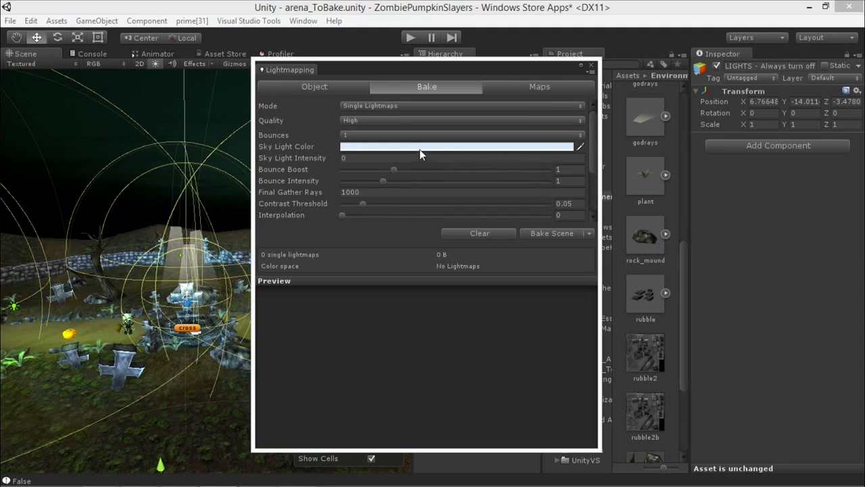
left_click(363, 106)
left_click(365, 133)
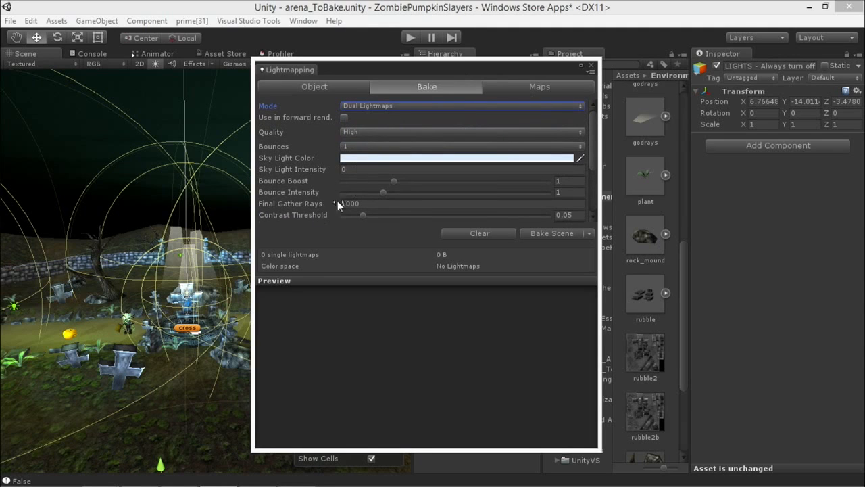
Step: Check the quality choices while keeping High, and toggle the use of lightmaps in forward rendering on and off
left_click(361, 132)
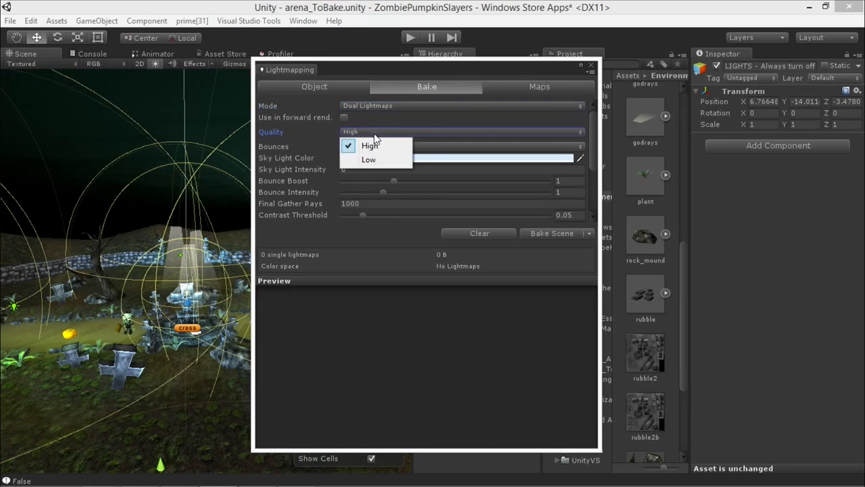
left_click(367, 143)
left_click(344, 117)
left_click(344, 117)
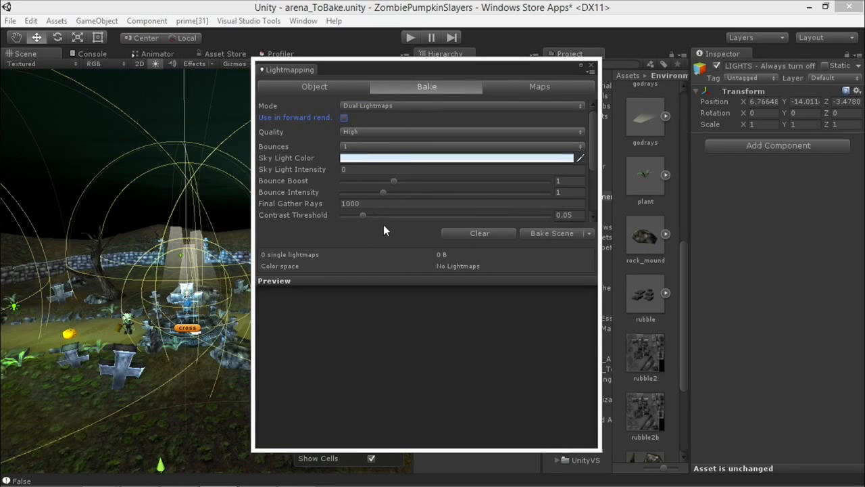
Step: Check the bounces and remaining bake settings, and bake the lightmaps for the whole scene
mouse_move(593, 155)
left_mouse_down()
mouse_move(591, 186)
mouse_move(593, 162)
left_mouse_up()
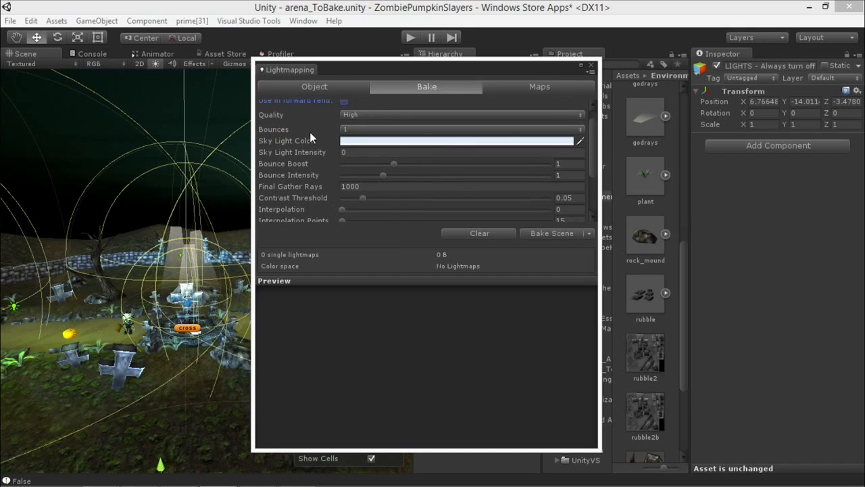
mouse_move(317, 129)
left_click_drag(595, 142, 591, 184)
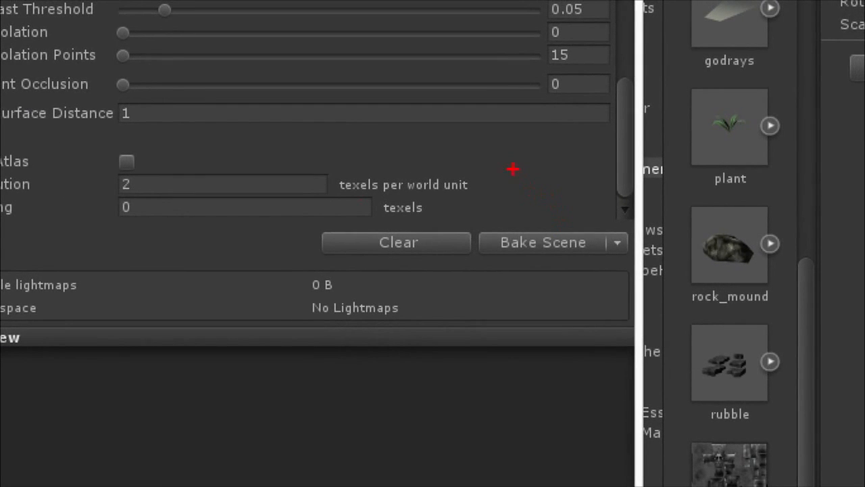
mouse_move(509, 168)
left_mouse_down()
mouse_move(530, 228)
mouse_move(541, 198)
left_mouse_up()
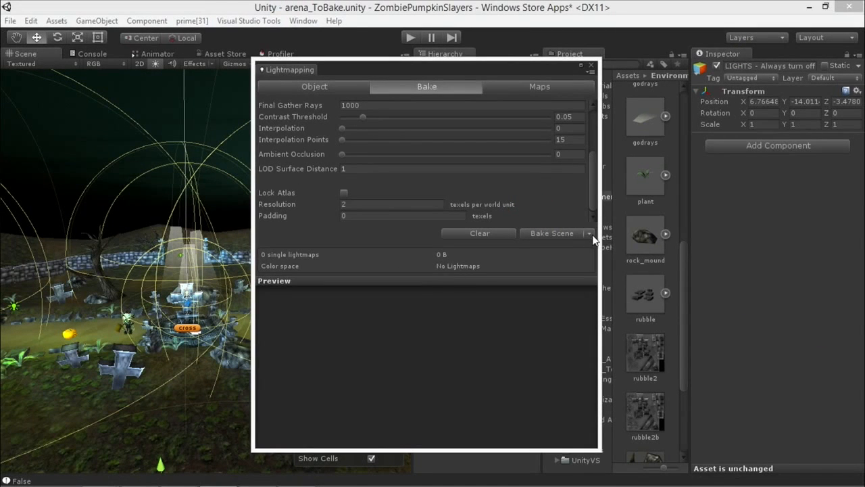
left_click(616, 242)
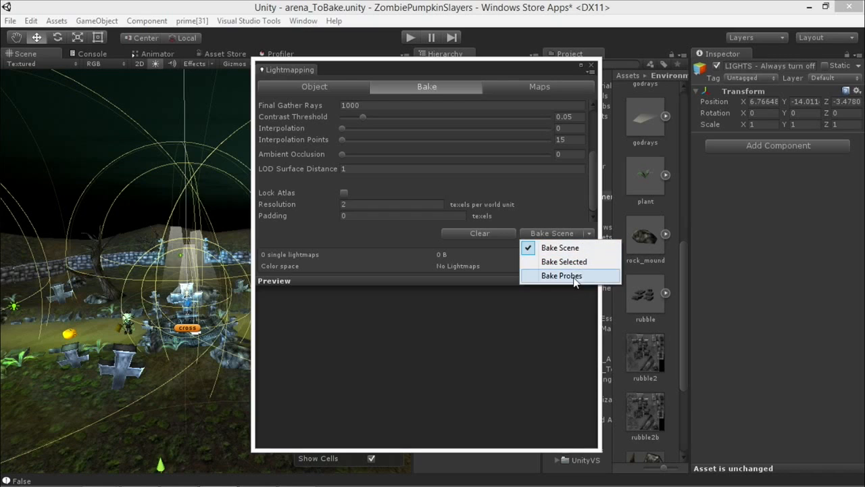
left_click(553, 247)
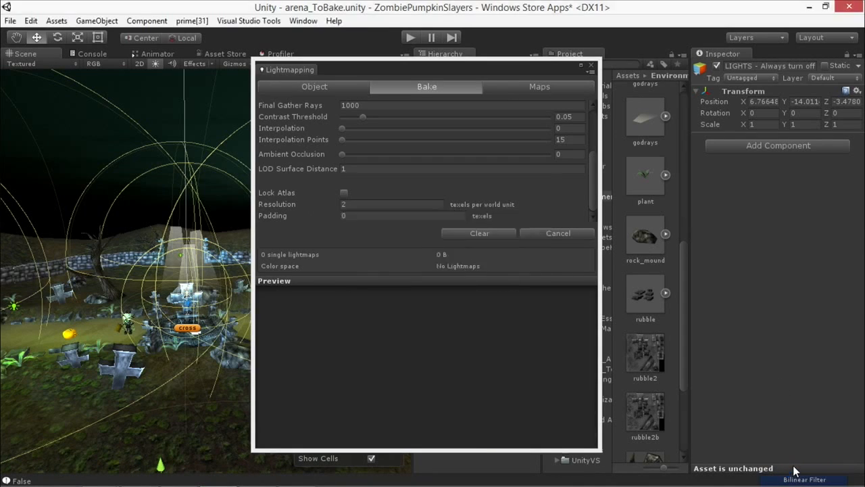
Step: Examine the far and near lightmap previews and move the Lightmapping window clear of the arena view
left_click_drag(590, 178, 590, 190)
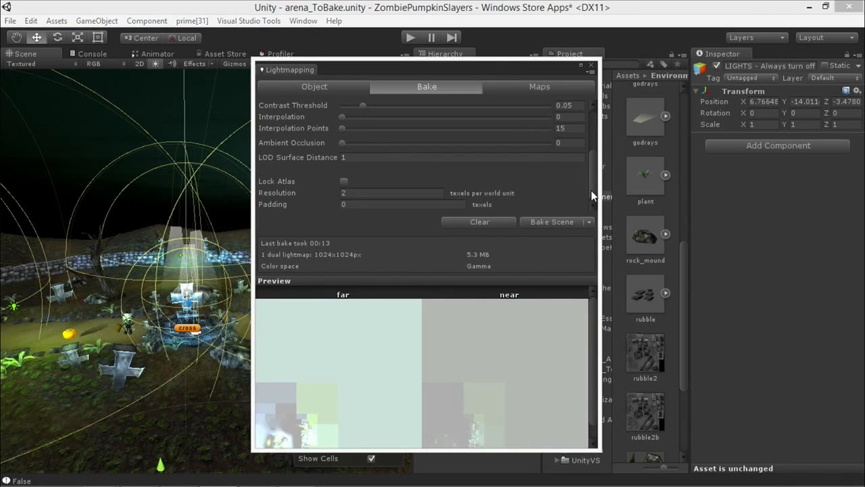
left_click_drag(593, 311, 592, 340)
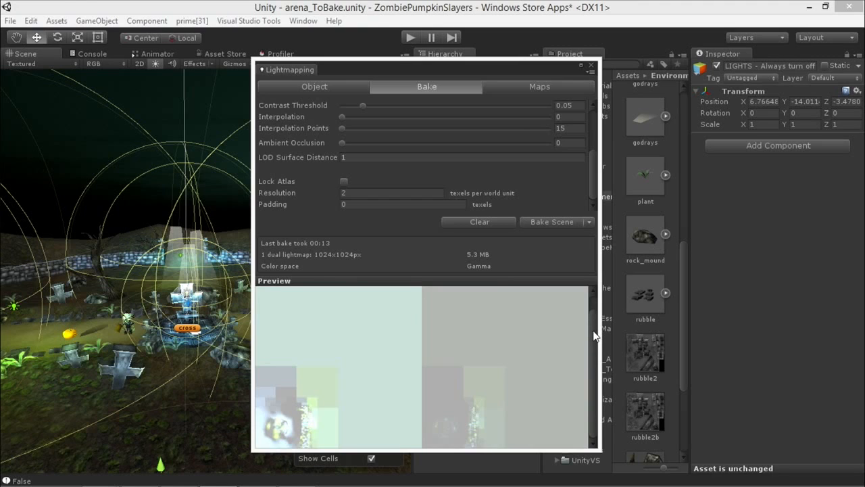
left_click_drag(341, 68, 515, 67)
Step: Orbit around the baked arena to examine the lighting and shadows near the cross, zombie, pumpkin and path
left_click_drag(271, 277, 159, 293, "alt")
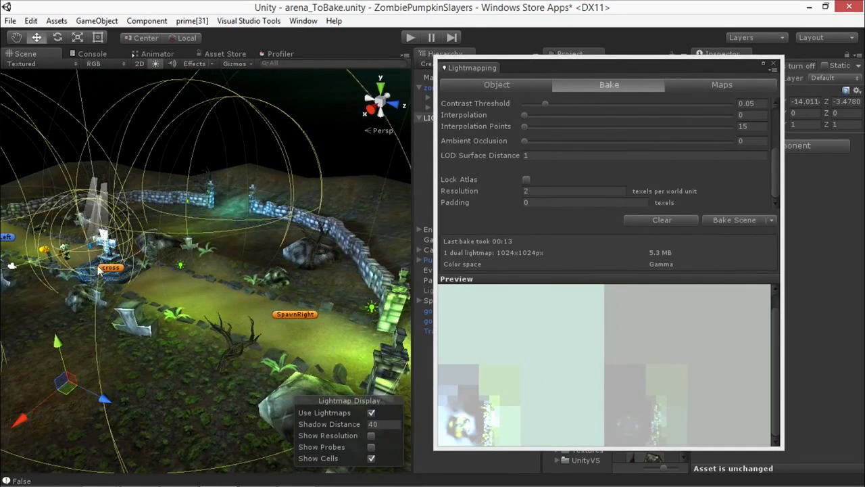
mouse_move(166, 293)
left_mouse_down("alt")
mouse_move(260, 286)
mouse_move(176, 296)
left_mouse_up("alt")
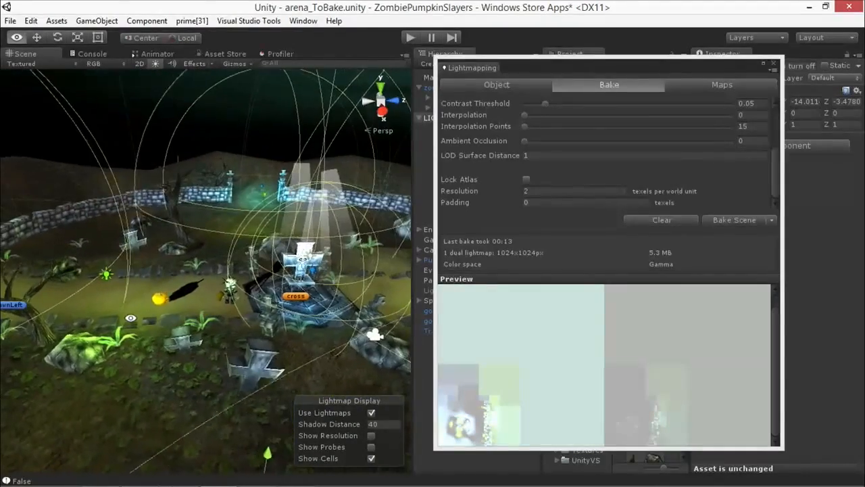
middle_click_drag(211, 285, 192, 301)
scroll(192, 301, "up", 5)
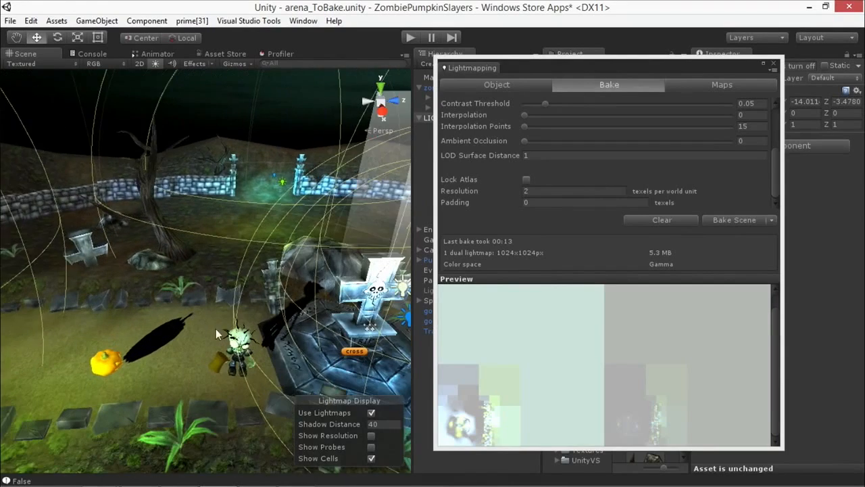
left_click_drag(215, 328, 284, 312, "alt")
middle_click_drag(284, 311, 277, 327)
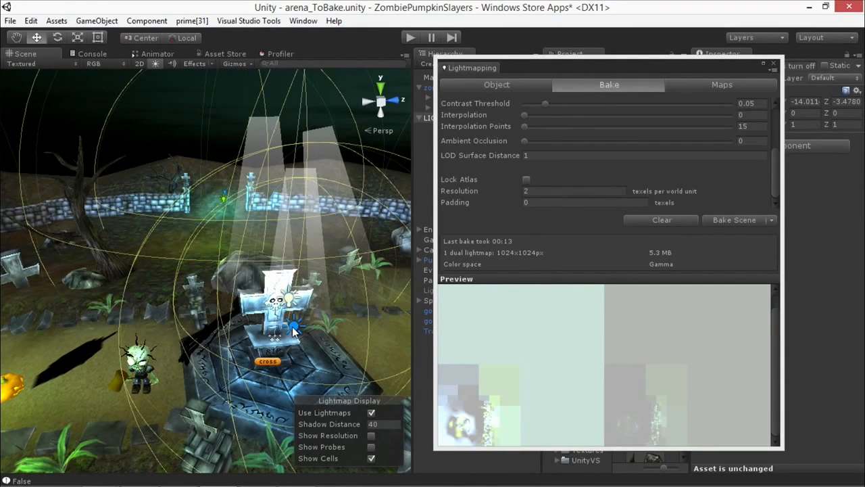
scroll(202, 314, "down", 2)
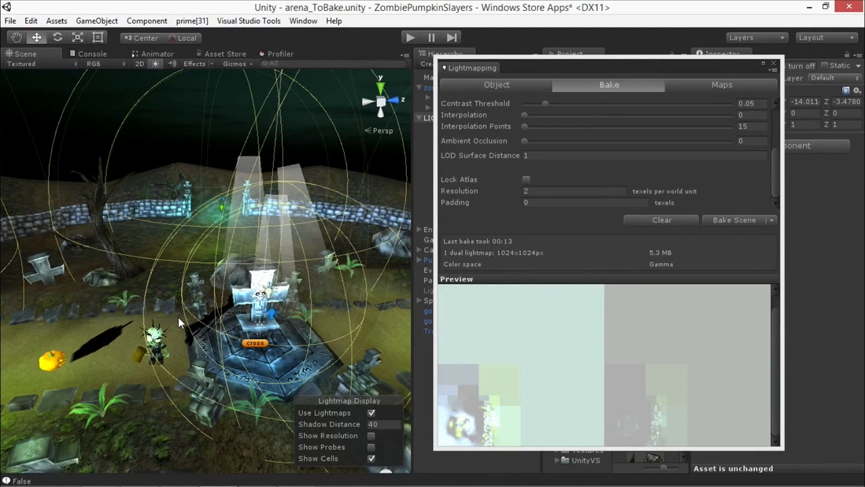
scroll(196, 313, "down", 3)
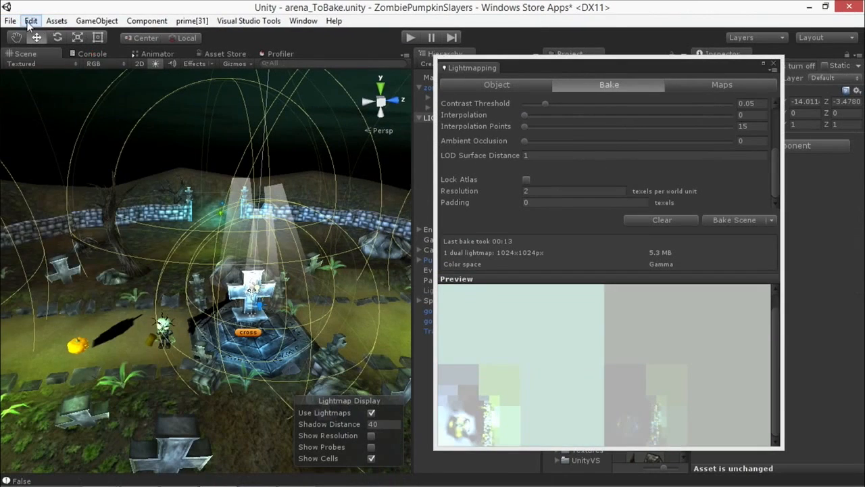
Step: Display the scene's render settings and move the Lightmapping window clear of them
left_click(30, 21)
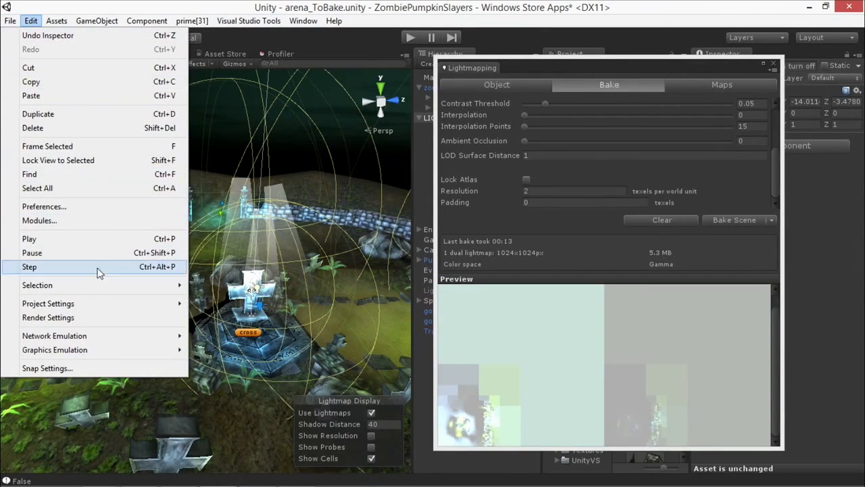
left_click(48, 318)
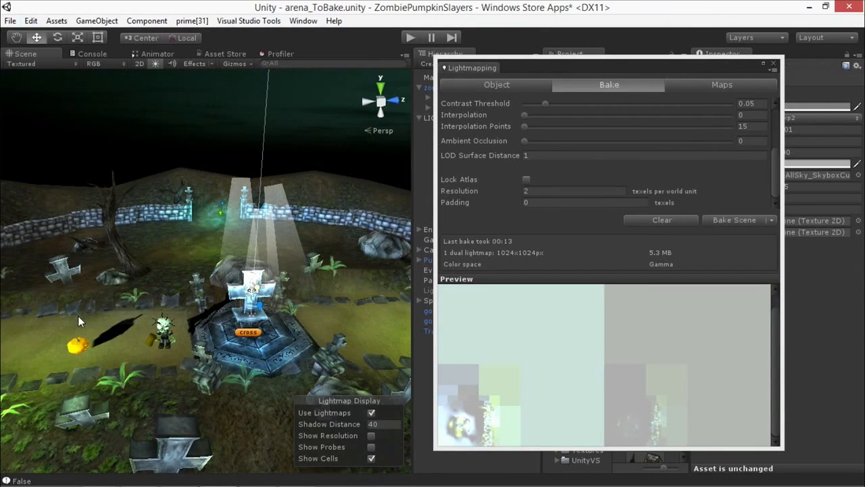
left_click_drag(539, 65, 199, 60)
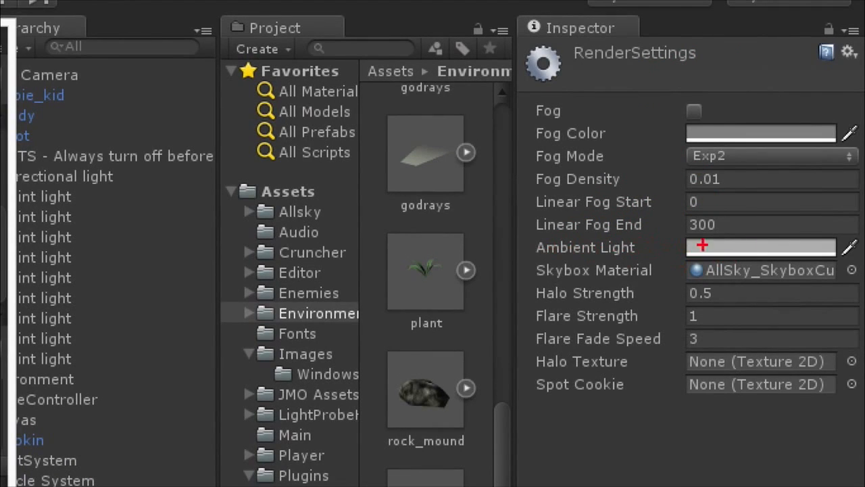
mouse_move(542, 238)
left_mouse_down()
mouse_move(633, 225)
mouse_move(789, 221)
left_mouse_up()
mouse_move(860, 228)
left_mouse_down()
mouse_move(771, 269)
mouse_move(585, 270)
mouse_move(551, 263)
left_mouse_up()
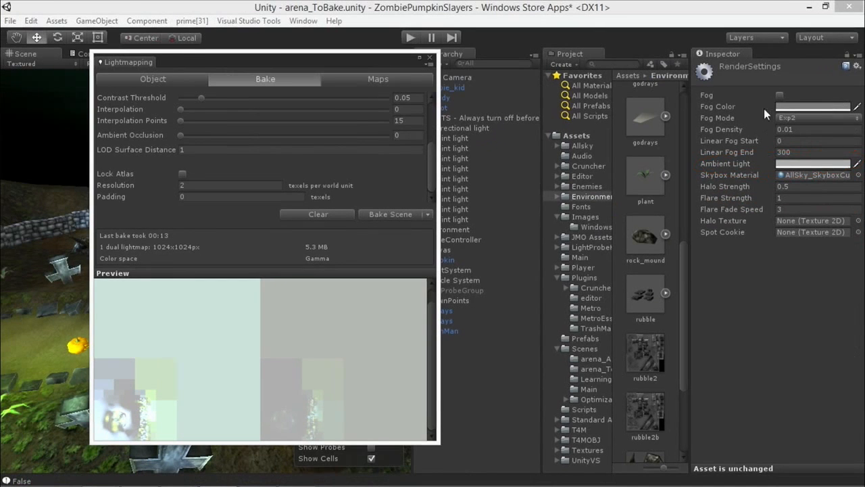
Step: Set the ambient light in the render settings to a dark blue of RGB 25, 42, 62
left_click(784, 165)
left_click_drag(60, 11, 666, 135)
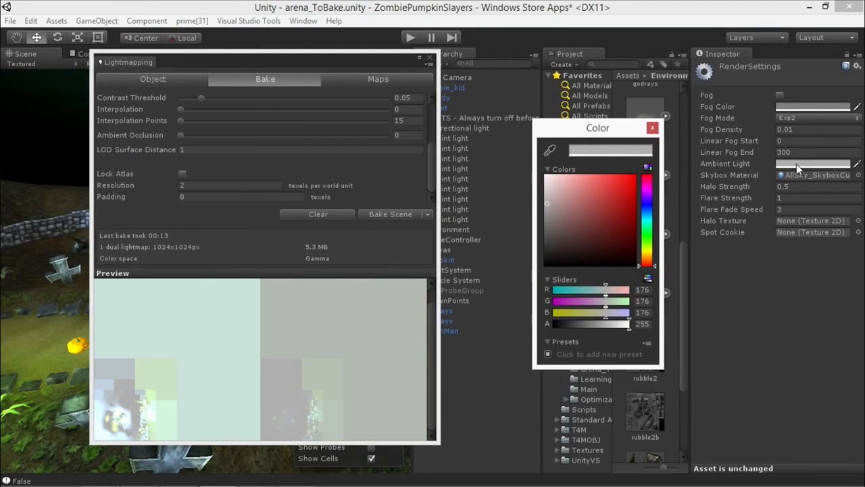
left_click_drag(601, 138, 570, 122)
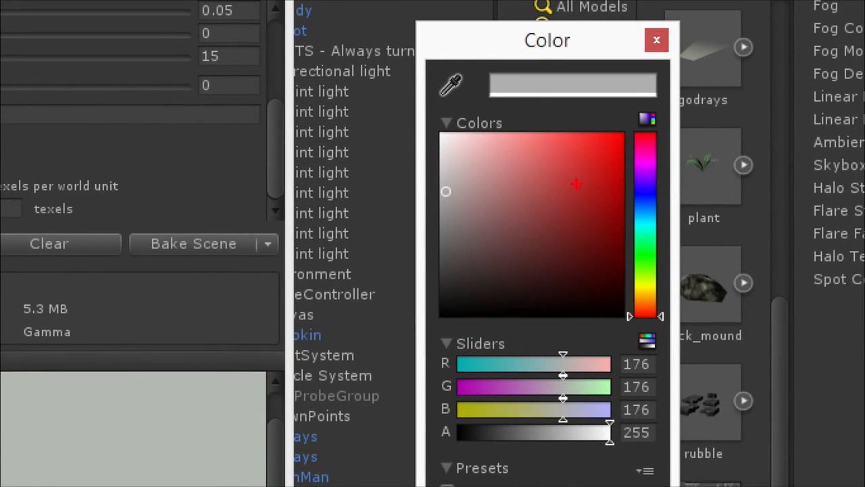
mouse_move(475, 177)
left_mouse_down()
mouse_move(450, 192)
mouse_move(475, 196)
left_mouse_up()
key("Escape")
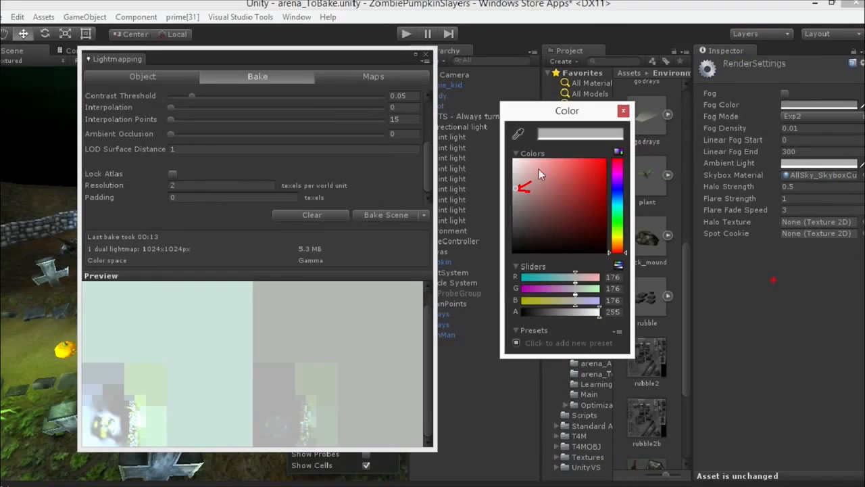
left_click(783, 164)
left_click_drag(615, 198, 616, 198)
left_click_drag(521, 192, 567, 228)
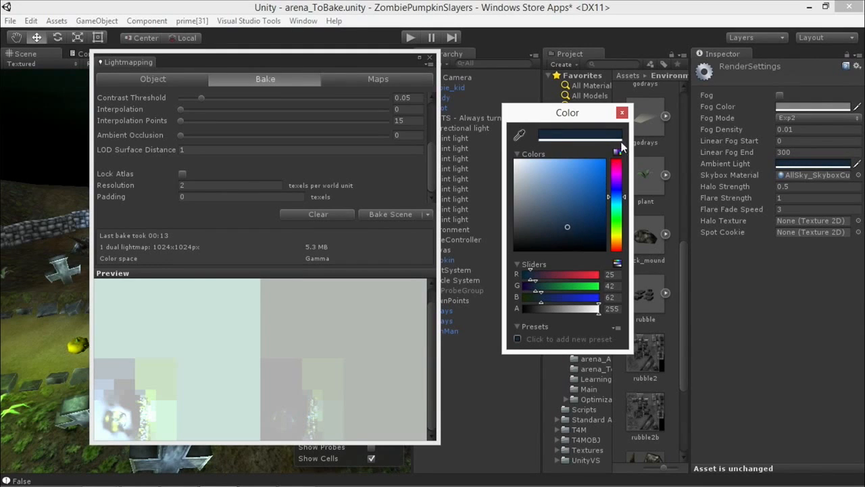
left_click(622, 112)
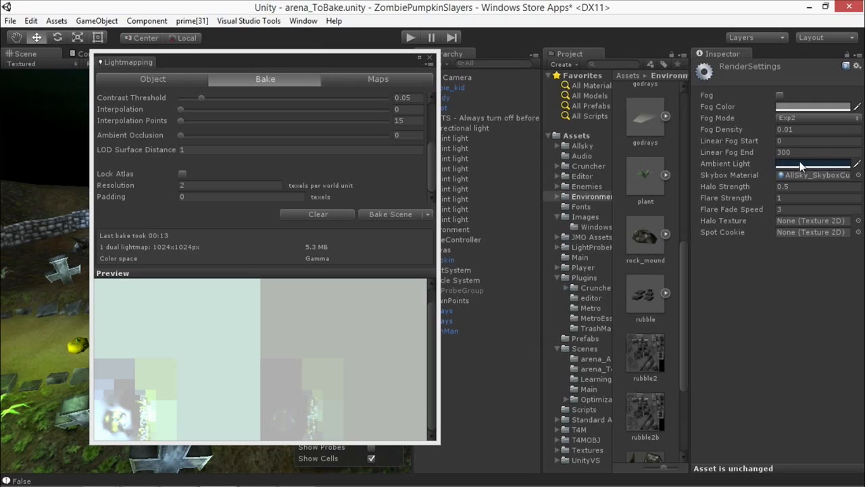
Step: Move the Lightmapping window off the arena view and examine the ambient light's effect around the zombie, pumpkin and cross
left_click_drag(353, 59, 495, 50)
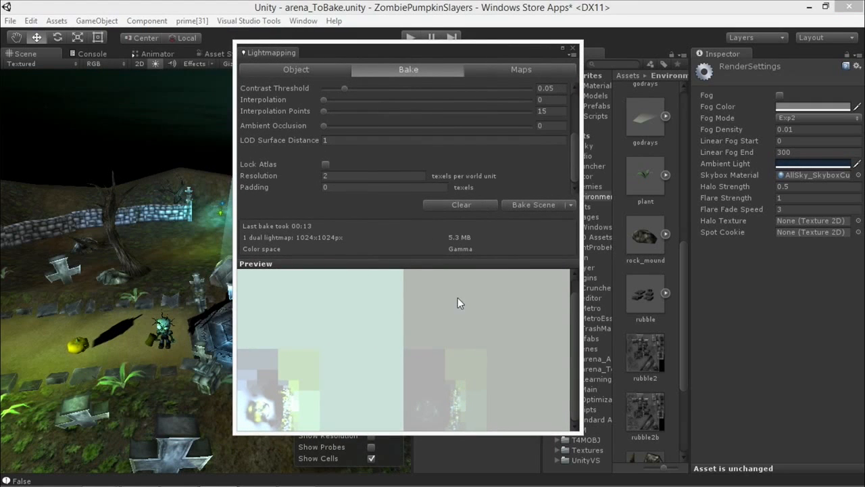
left_click_drag(445, 60, 591, 70)
left_click_drag(249, 233, 243, 272, "alt")
scroll(243, 272, "up", 3)
middle_click_drag(245, 273, 132, 281)
scroll(217, 292, "up", 2)
scroll(266, 289, "down", 2)
scroll(266, 290, "up", 2)
middle_click_drag(190, 291, 303, 285)
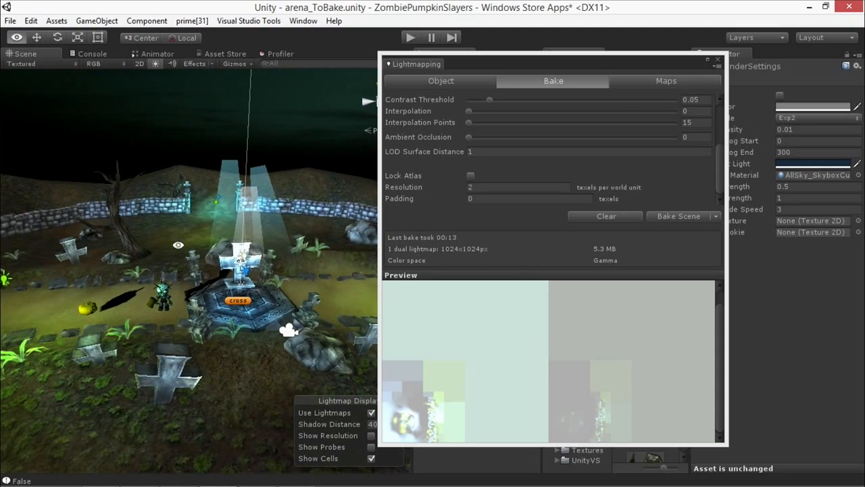
left_click_drag(179, 245, 196, 243, "alt")
Step: Bake the scene again using the dark blue ambient light and inspect the lighting along the path on both sides of the cross
left_click(662, 217)
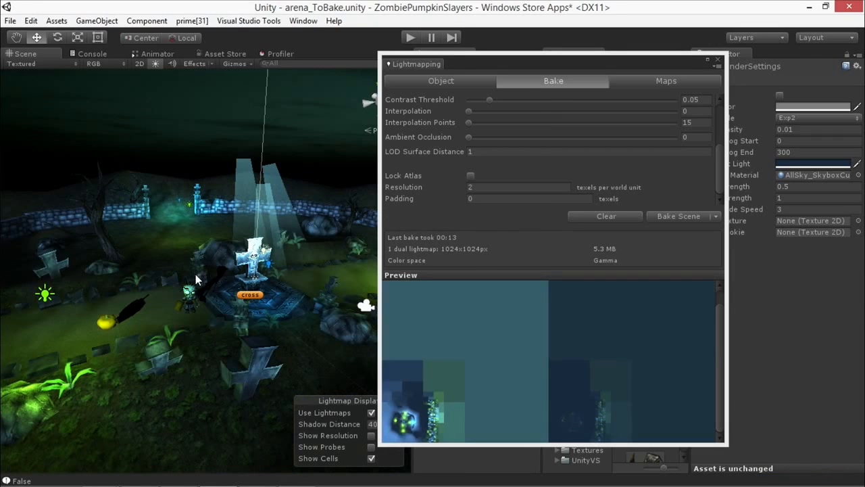
left_click_drag(196, 279, 163, 280, "alt")
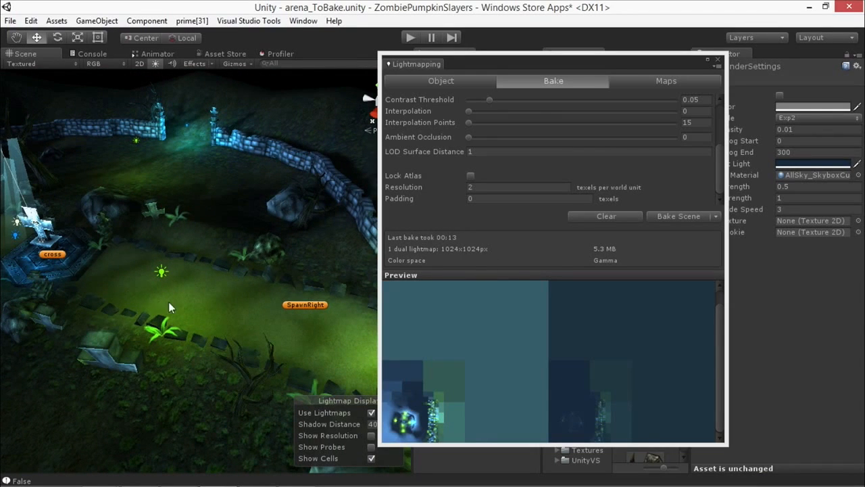
left_click_drag(292, 260, 247, 273, "alt")
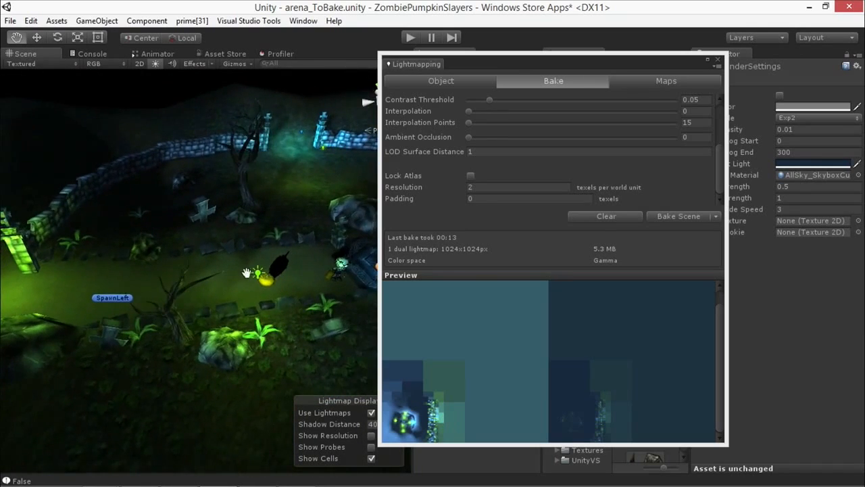
middle_click_drag(246, 273, 173, 292)
left_click_drag(173, 292, 159, 291, "alt")
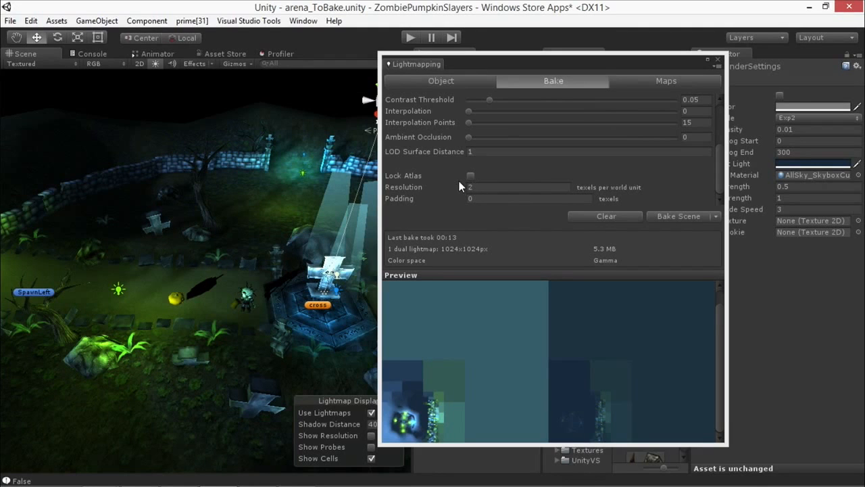
mouse_move(179, 180)
left_mouse_down("alt")
mouse_move(246, 211)
mouse_move(298, 216)
mouse_move(331, 195)
mouse_move(171, 263)
left_mouse_up("alt")
key("w")
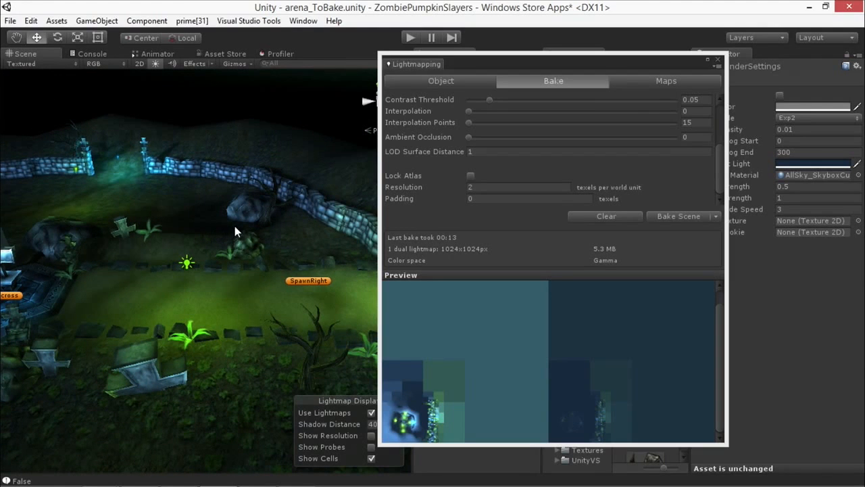
mouse_move(243, 226)
left_mouse_down("alt")
mouse_move(270, 228)
mouse_move(251, 248)
mouse_move(179, 244)
mouse_move(270, 244)
mouse_move(247, 242)
left_mouse_up("alt")
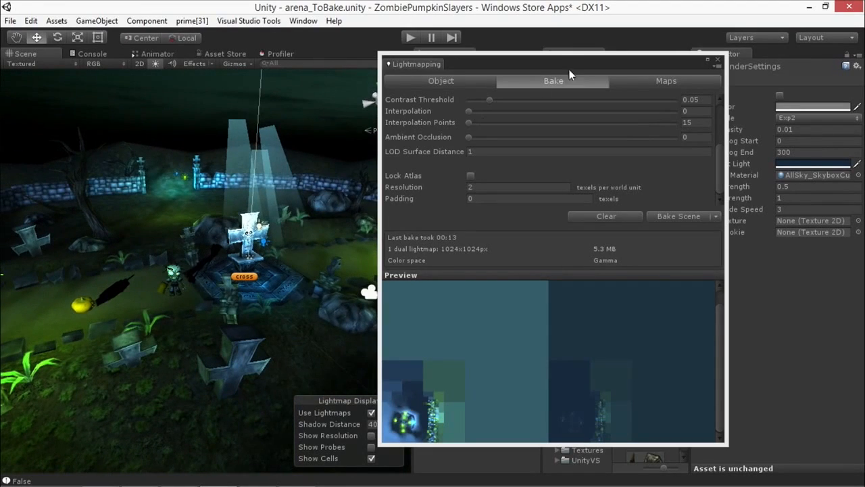
Step: Review the generated lightmaps and the bake settings, and close the Lightmapping window
left_click(552, 68)
left_click_drag(552, 62, 402, 81)
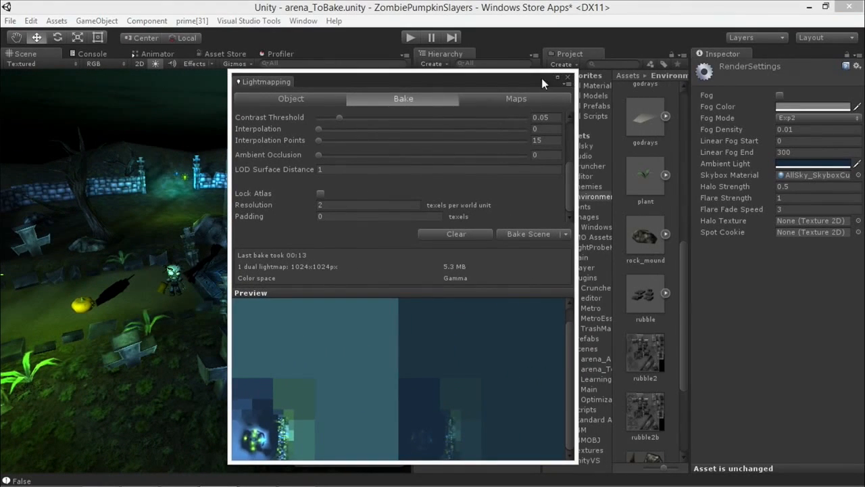
left_click(500, 100)
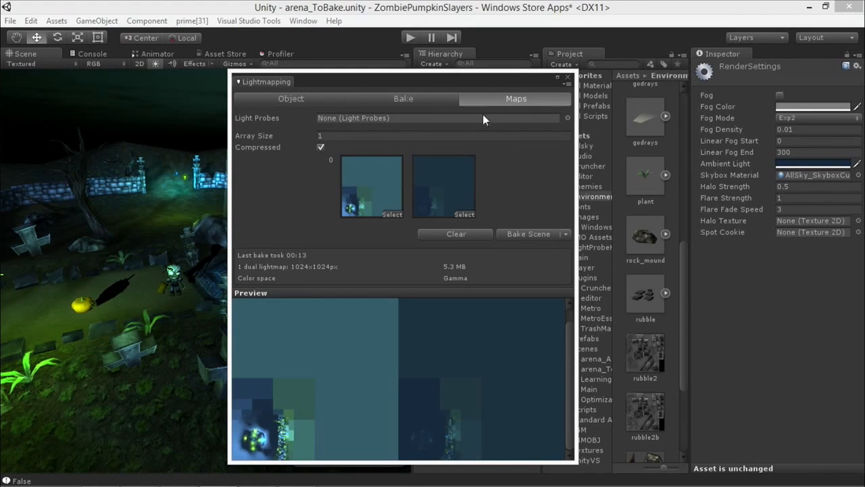
left_click(406, 100)
scroll(392, 180, "down", 5)
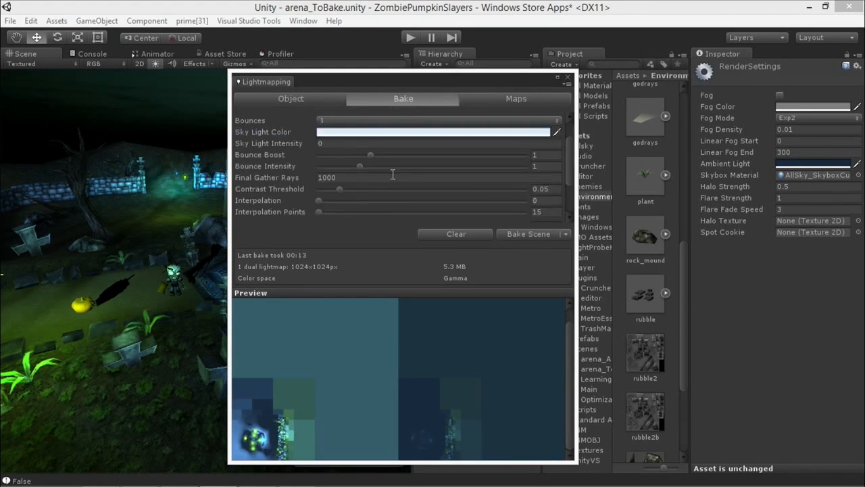
scroll(391, 178, "up", 5)
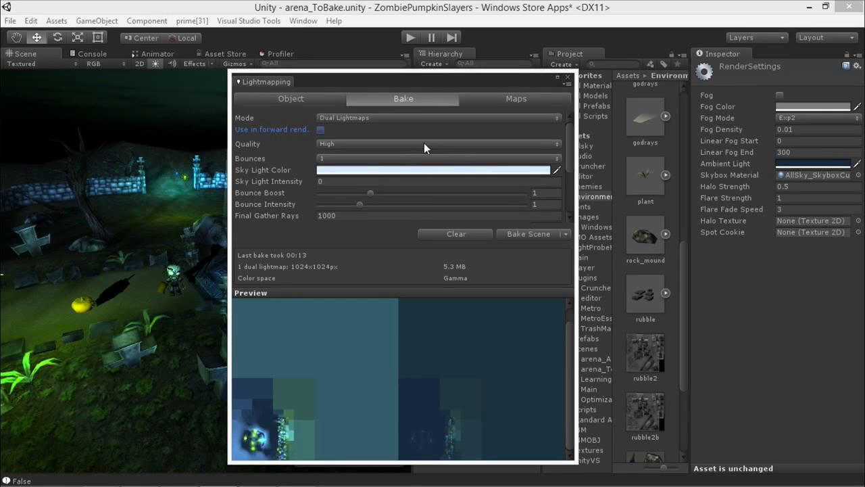
left_click(568, 77)
Step: Collapse and deactivate the LIGHTS group in the hierarchy, and inspect the zombie next to the cross up close
left_click_drag(130, 191, 365, 169, "alt")
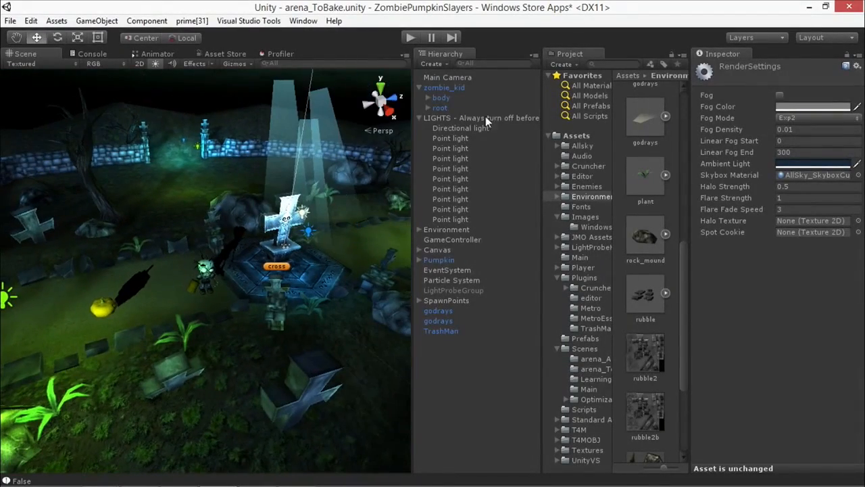
left_click(436, 119)
left_click(418, 118)
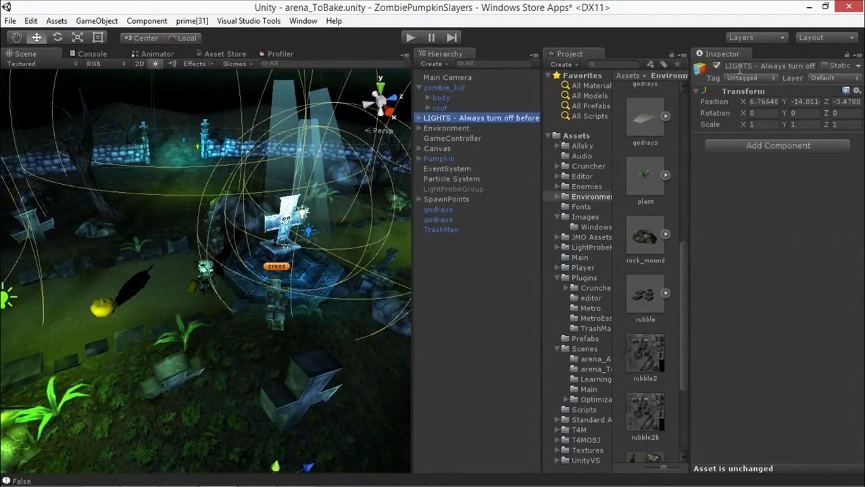
left_click(717, 66)
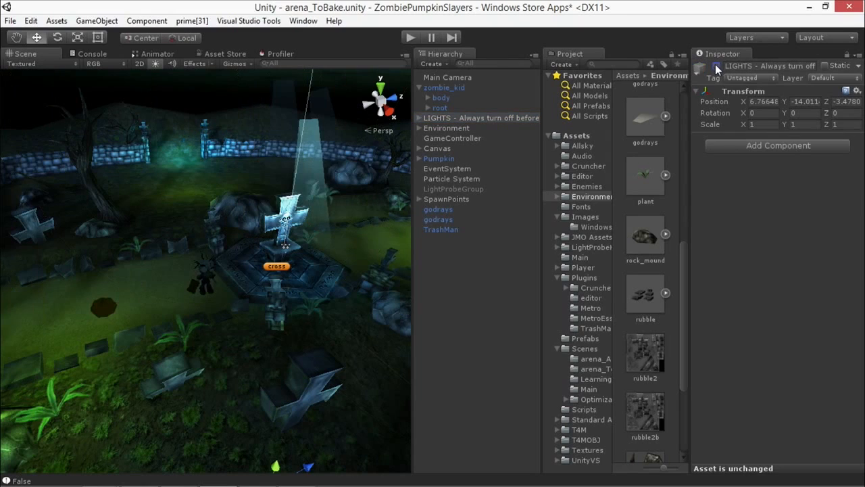
left_click_drag(290, 189, 264, 284, "alt")
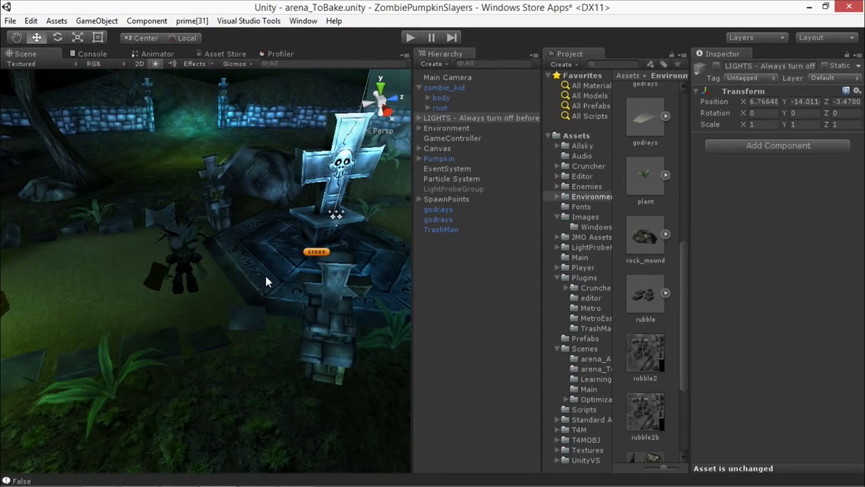
left_click_drag(203, 253, 242, 281, "alt")
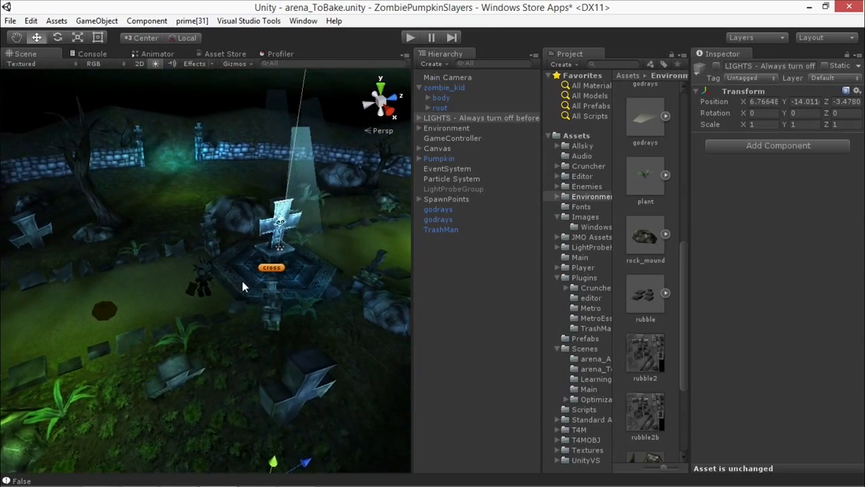
scroll(249, 284, "up", 5)
middle_click_drag(257, 286, 273, 285)
left_click_drag(272, 285, 273, 283, "alt")
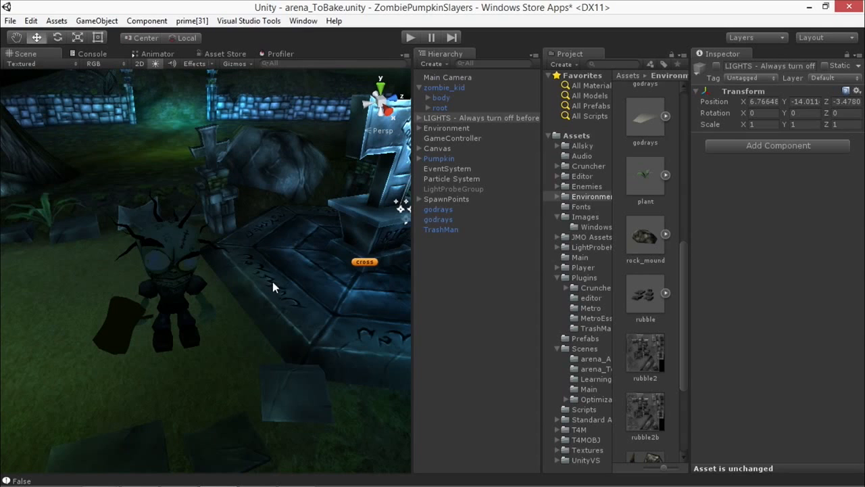
Step: Change the ambient light in the render settings to a light grey
left_click(11, 21)
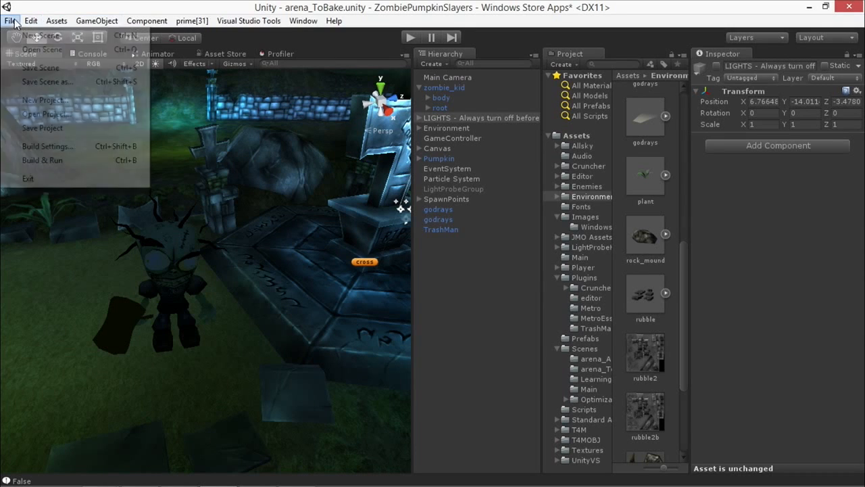
mouse_move(31, 20)
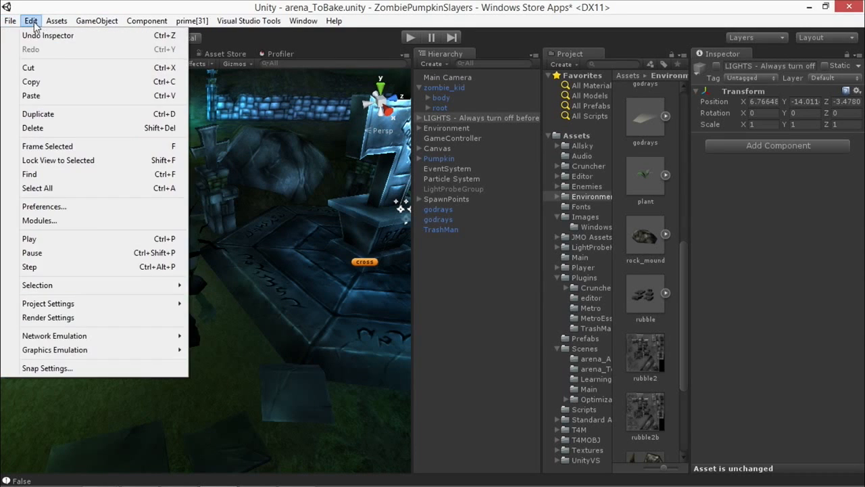
left_click(56, 318)
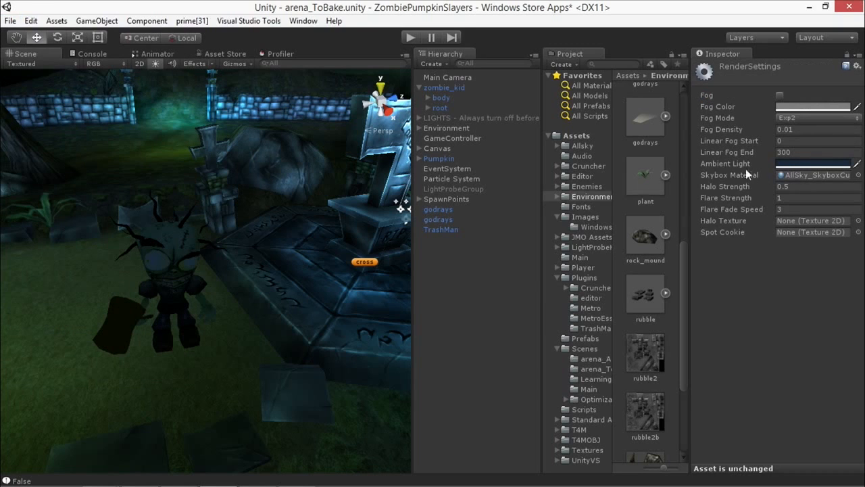
left_click(795, 165)
left_click_drag(553, 205, 509, 180)
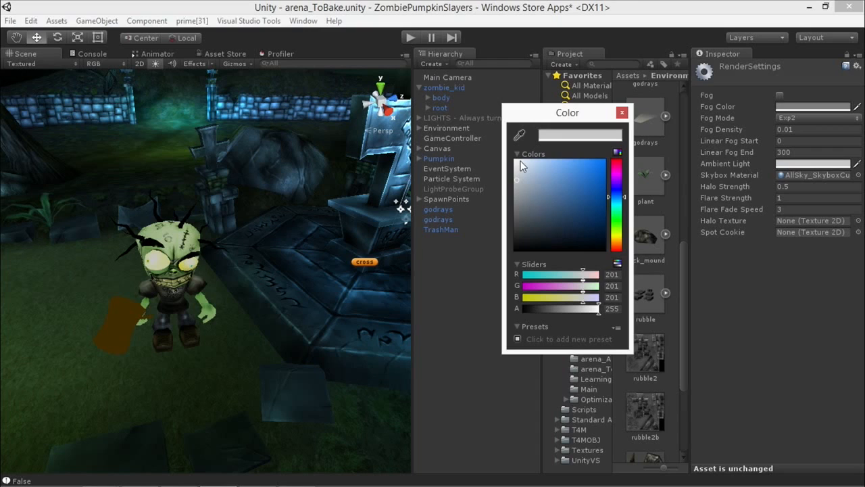
left_click_drag(522, 185, 508, 180)
left_click(622, 113)
Step: Examine the zombie, the pumpkin and the whole baked arena from several angles with the realtime lights off
left_click_drag(389, 193, 273, 197, "alt")
mouse_move(317, 261)
left_mouse_down("alt")
mouse_move(301, 259)
mouse_move(316, 254)
left_mouse_up("alt")
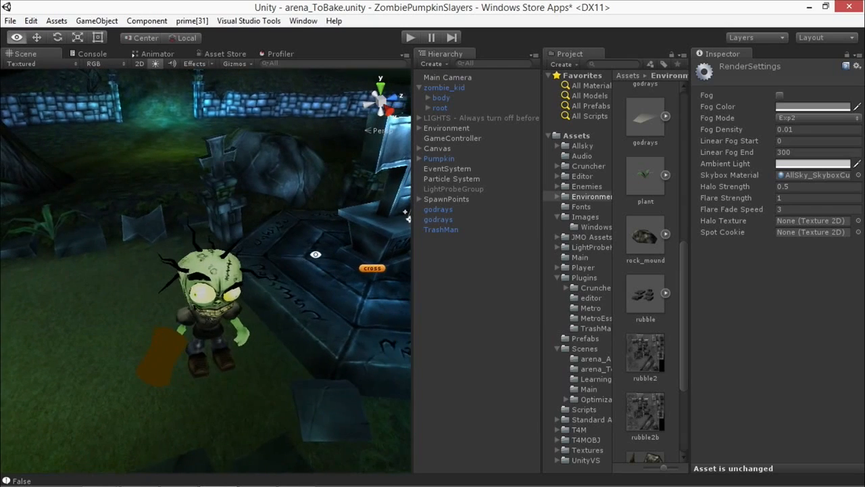
scroll(316, 254, "down", 10, "alt")
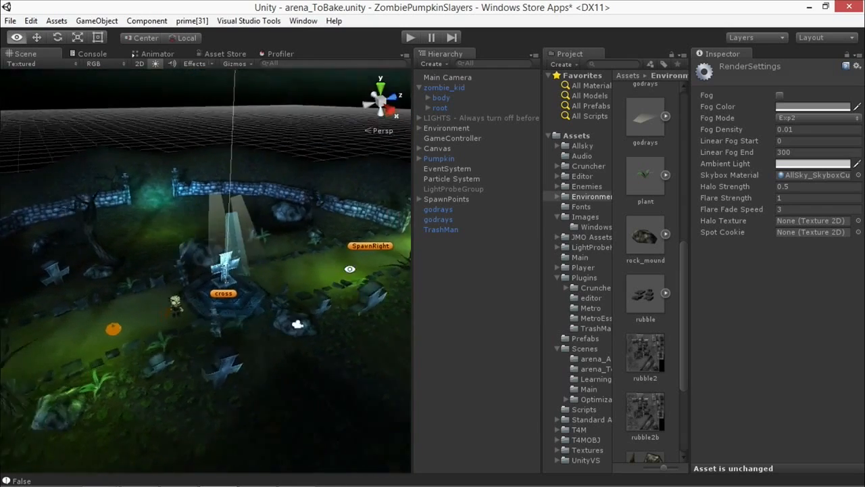
left_click_drag(349, 269, 392, 235, "alt")
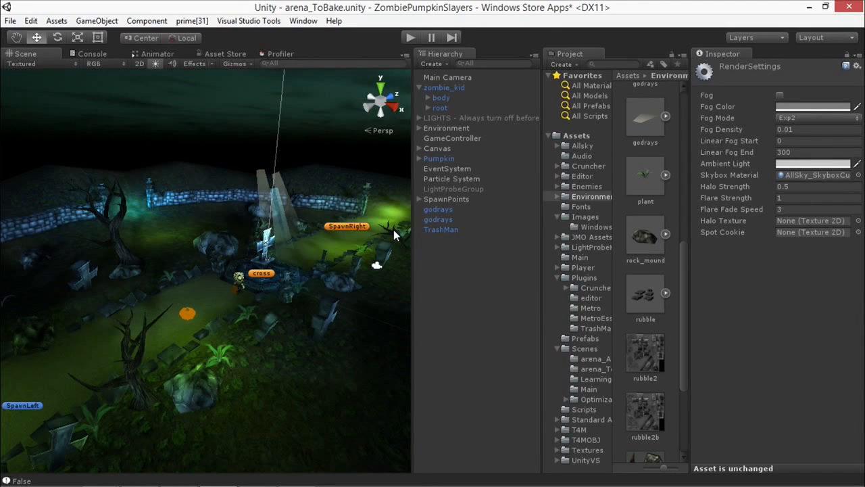
left_click_drag(361, 211, 415, 228, "alt")
scroll(248, 266, "up", 8)
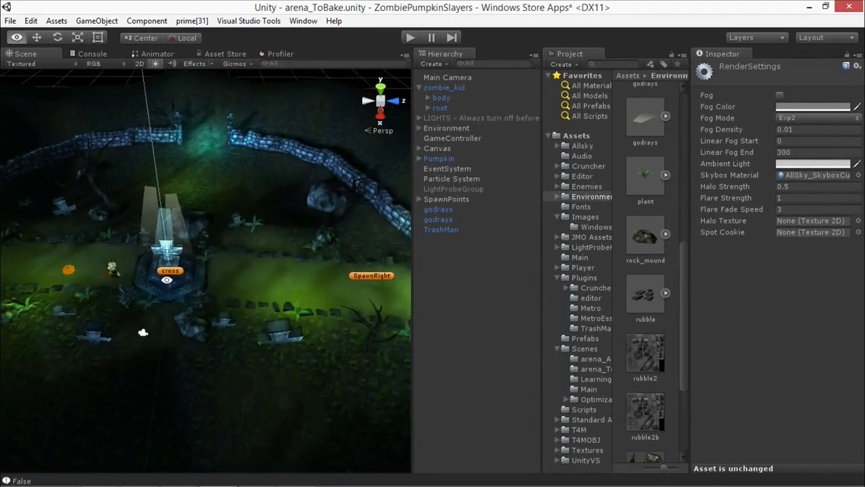
Step: Examine the baked cross monument and its hexagonal base up close and from farther above
scroll(249, 257, "up", 6)
middle_click_drag(251, 252, 269, 241)
scroll(268, 243, "up", 4)
mouse_move(270, 241)
left_mouse_down("alt")
mouse_move(288, 247)
mouse_move(280, 234)
left_mouse_up("alt")
left_click_drag(183, 279, 275, 227, "alt")
middle_click_drag(351, 238, 220, 262, "alt")
left_click_drag(311, 246, 171, 264, "alt")
middle_click_drag(263, 250, 216, 273, "alt")
left_click_drag(217, 273, 229, 247, "alt")
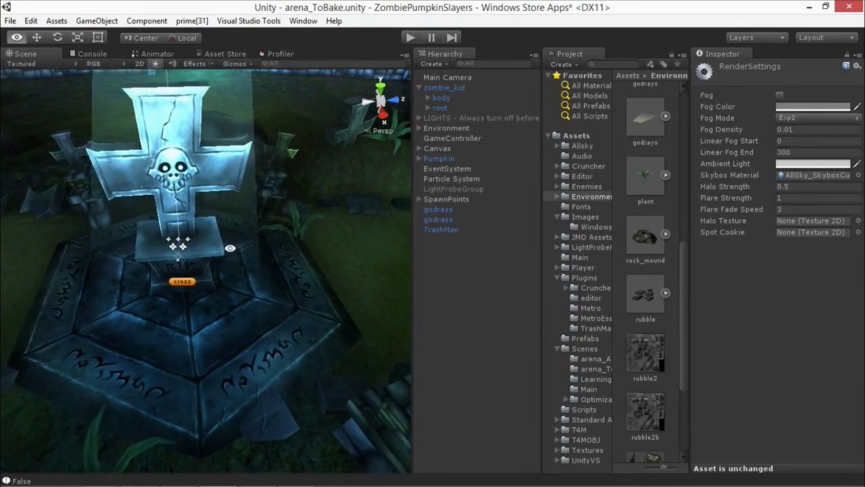
scroll(231, 229, "down", 6)
middle_click_drag(231, 230, 249, 216, "alt")
left_click_drag(249, 215, 247, 107, "alt")
middle_click_drag(246, 107, 235, 133, "alt")
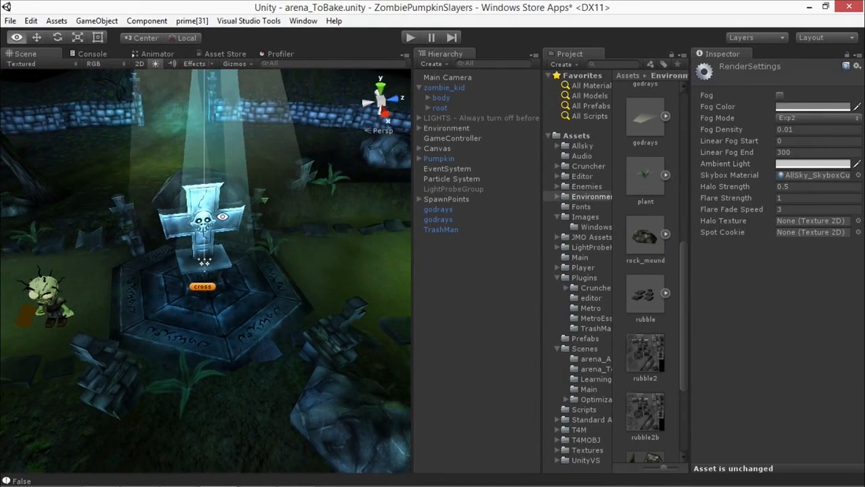
Step: Inspect the zombie next to the cross from several angles, select it, and look over the surrounding arena
middle_click_drag(245, 258, 257, 259, "alt")
mouse_move(146, 282)
middle_mouse_down("alt")
mouse_move(243, 271)
mouse_move(270, 276)
mouse_move(169, 291)
middle_mouse_up("alt")
middle_click_drag(311, 282, 195, 292, "alt")
mouse_move(338, 280)
middle_mouse_down("alt")
mouse_move(237, 288)
mouse_move(365, 278)
middle_mouse_up("alt")
left_click_drag(179, 287, 284, 275, "alt")
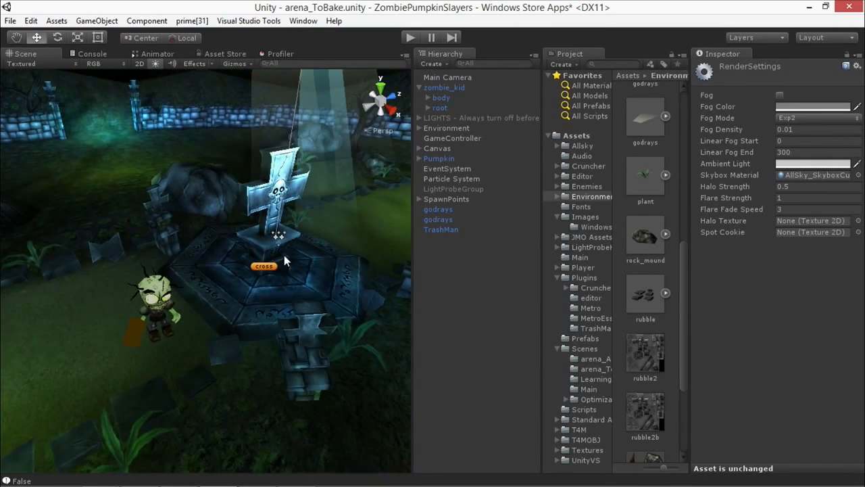
left_click_drag(251, 236, 339, 231, "alt")
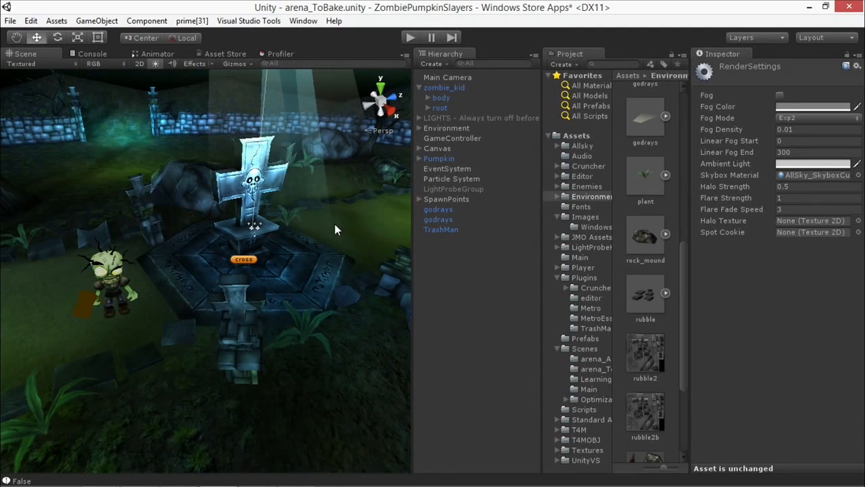
mouse_move(268, 216)
left_mouse_down("alt")
mouse_move(292, 212)
mouse_move(252, 208)
mouse_move(277, 222)
left_mouse_up("alt")
scroll(292, 211, "up", 3)
left_click(173, 206)
scroll(252, 208, "down", 5)
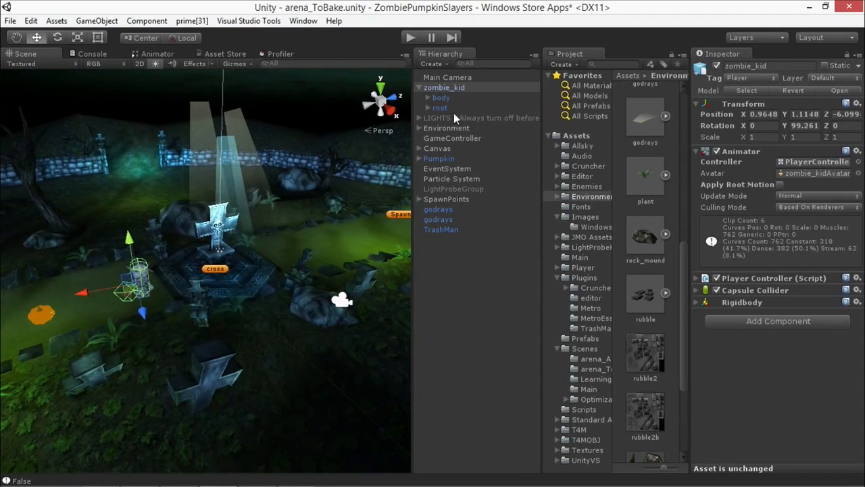
Step: Expand the LIGHTS group in the hierarchy and reactivate it
left_click(419, 118)
left_click(457, 119)
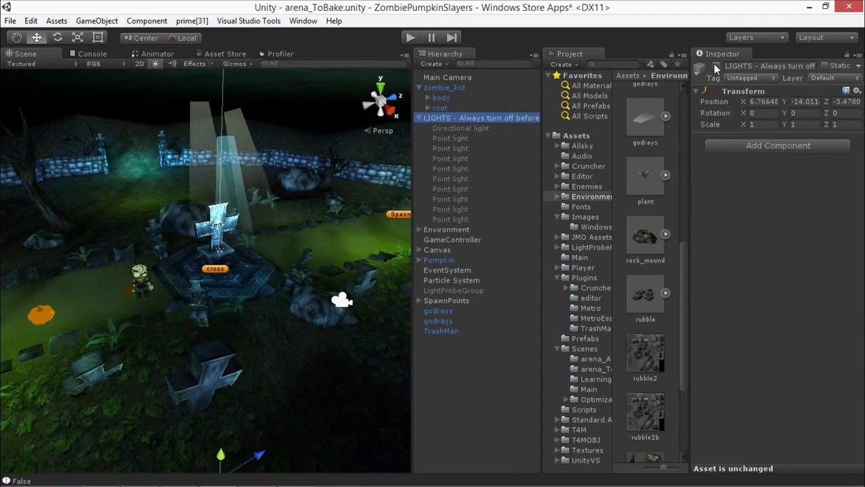
left_click(717, 66)
Step: Duplicate the pale point light at the cross and place the copy low in front of the base, at about X -3.7, Y 16.65, Z 3.3
mouse_move(233, 230)
left_mouse_down("alt")
mouse_move(246, 236)
mouse_move(239, 259)
mouse_move(266, 257)
mouse_move(244, 239)
left_mouse_up("alt")
left_click(226, 250)
middle_click_drag(242, 241, 312, 261)
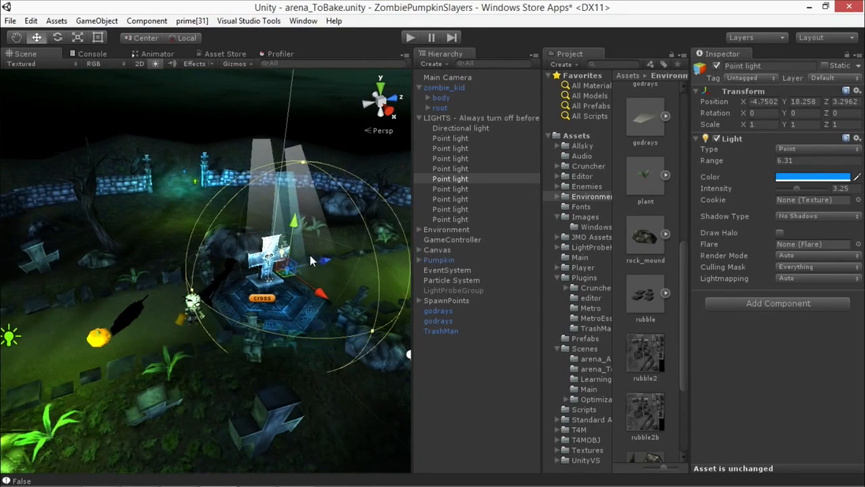
left_click(284, 253)
mouse_move(284, 253)
left_mouse_down("alt")
mouse_move(271, 191)
mouse_move(270, 225)
mouse_move(297, 261)
left_mouse_up("alt")
key("ctrl+d")
left_click_drag(239, 236, 245, 249)
left_click_drag(231, 289, 209, 346, "alt")
left_click_drag(295, 331, 287, 277)
scroll(266, 279, "up", 3)
Step: Set the duplicated point light's color to saturated orange (255, 90, 0)
left_click(793, 177)
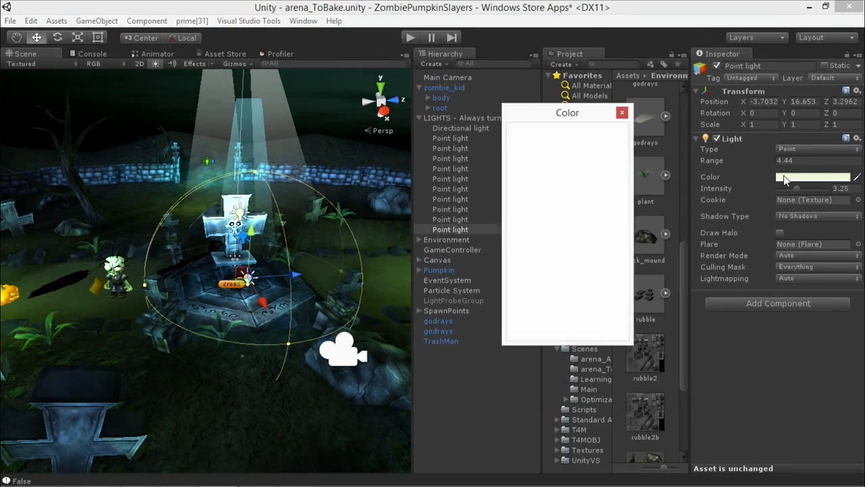
left_click_drag(616, 233, 617, 246)
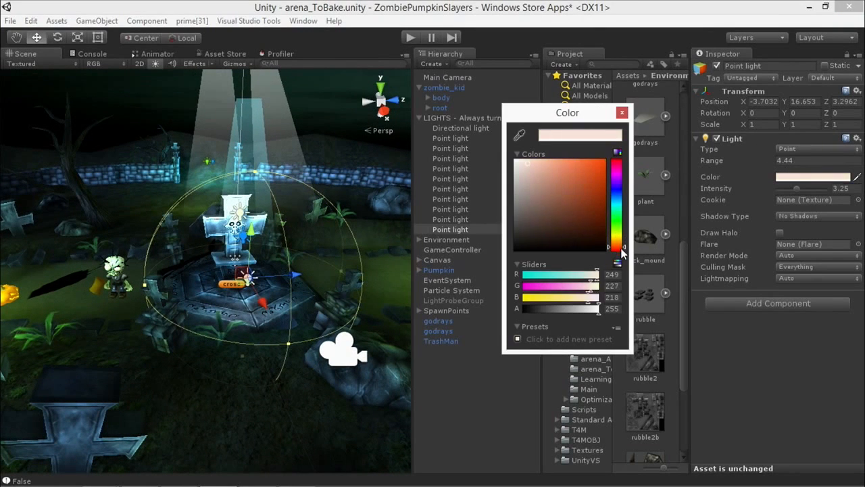
left_click_drag(570, 193, 605, 160)
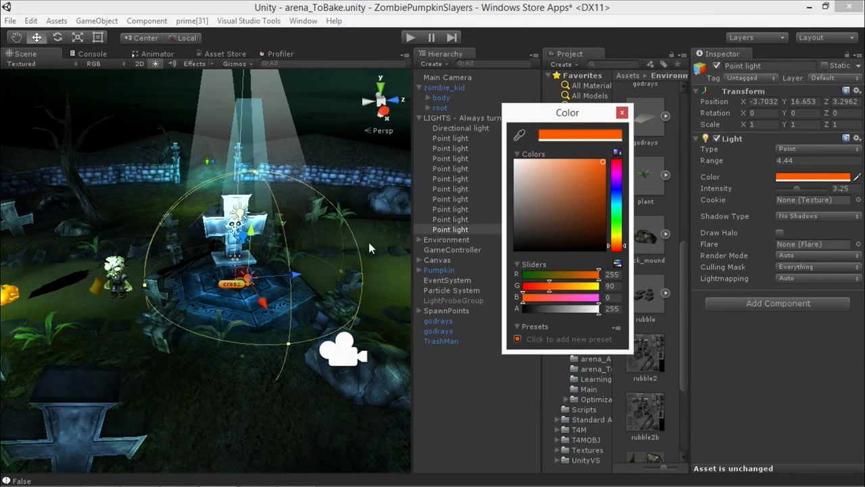
left_click(622, 112)
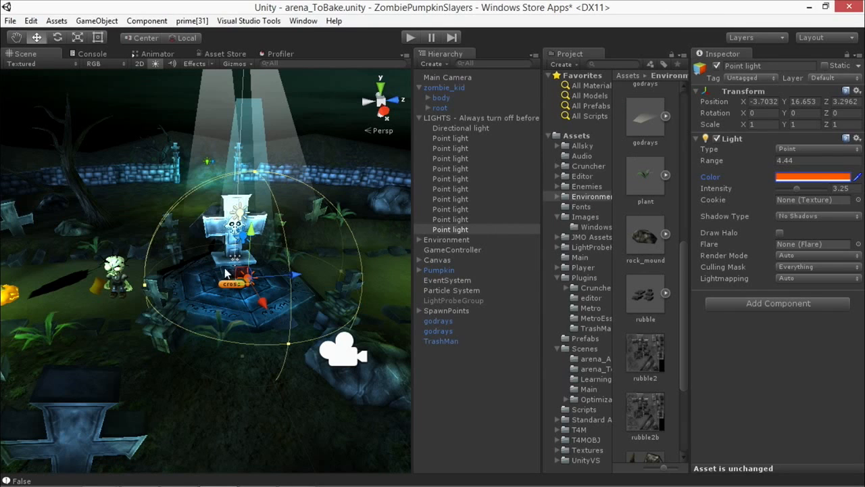
Step: Tune the duplicated point light to an intensity of 5.1, a range of 7.27 and an amber color (255, 164, 0)
left_click(798, 191)
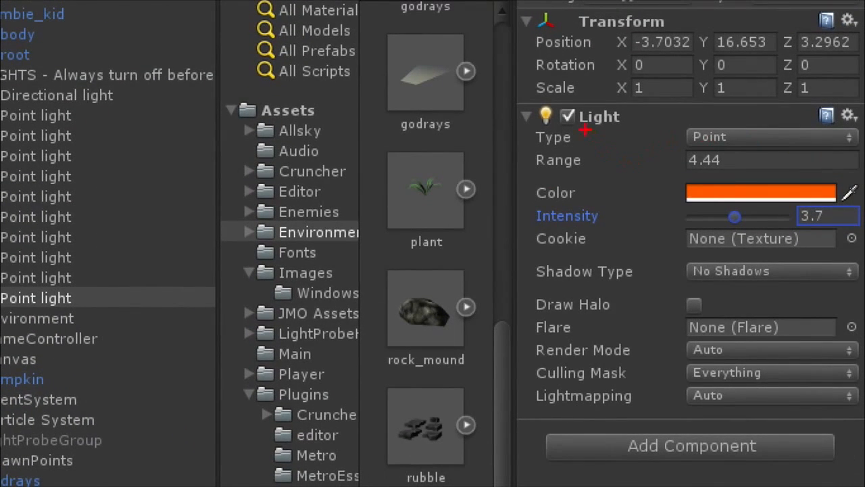
left_click_drag(585, 130, 668, 144)
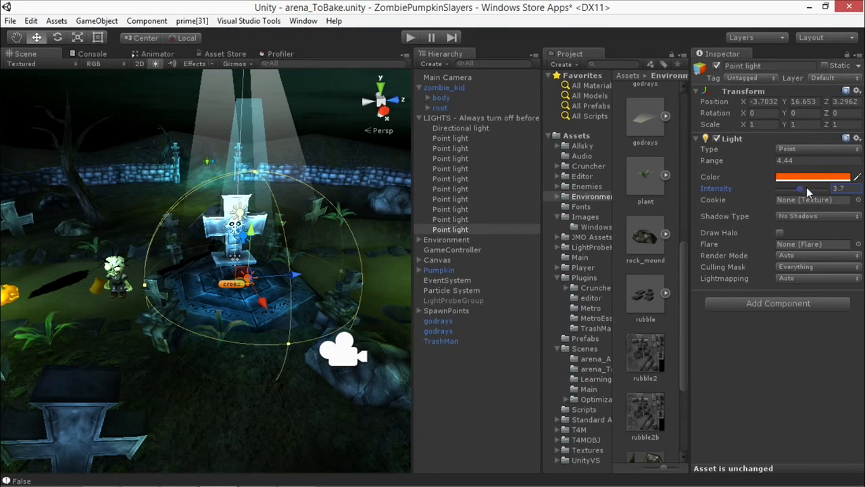
left_click_drag(800, 188, 808, 189)
left_click_drag(768, 159, 797, 163)
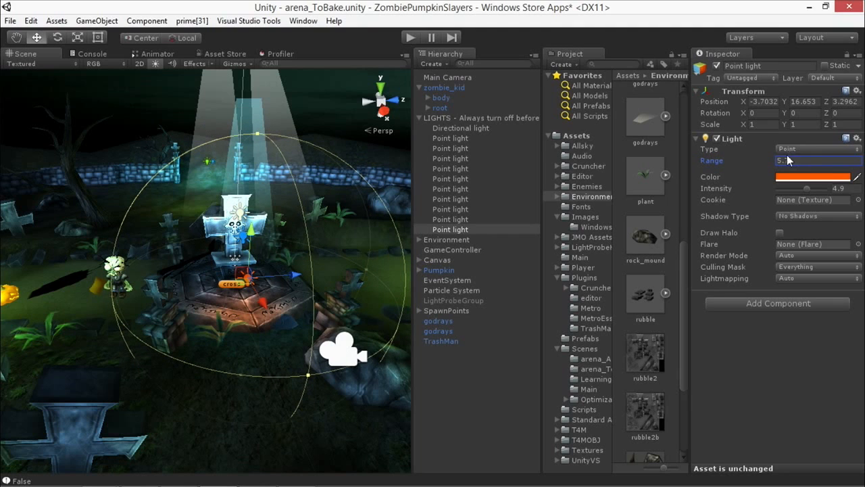
left_click_drag(768, 161, 781, 166)
left_click(789, 177)
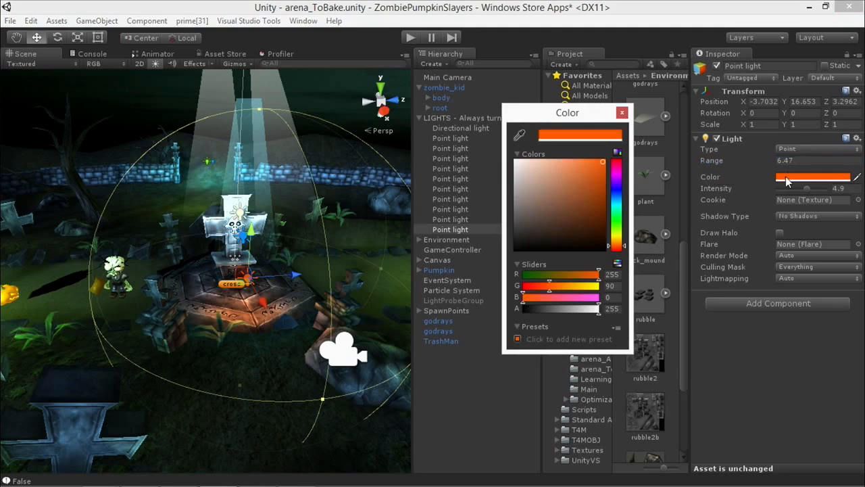
left_click_drag(617, 249, 622, 243)
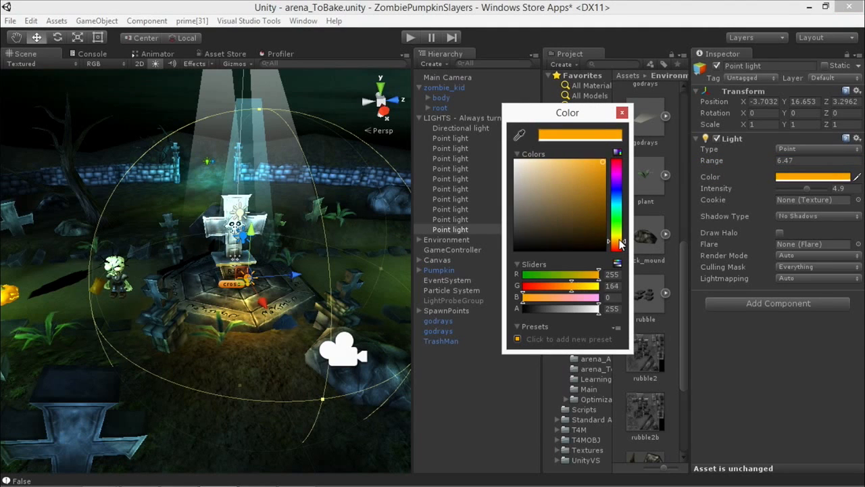
left_click(622, 113)
left_click_drag(807, 189, 810, 189)
left_click_drag(767, 157, 770, 156)
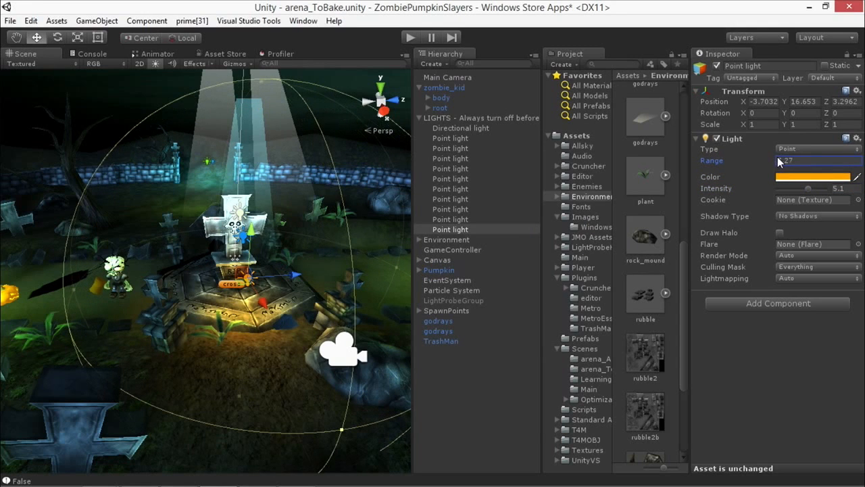
Step: Open the Lightmapping window and move it clear of the scene's zombie and pumpkin
left_click(303, 21)
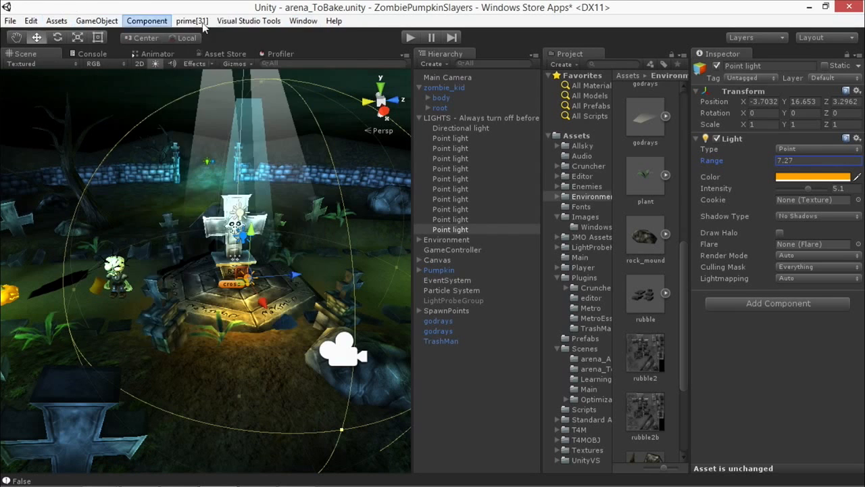
left_click(186, 290)
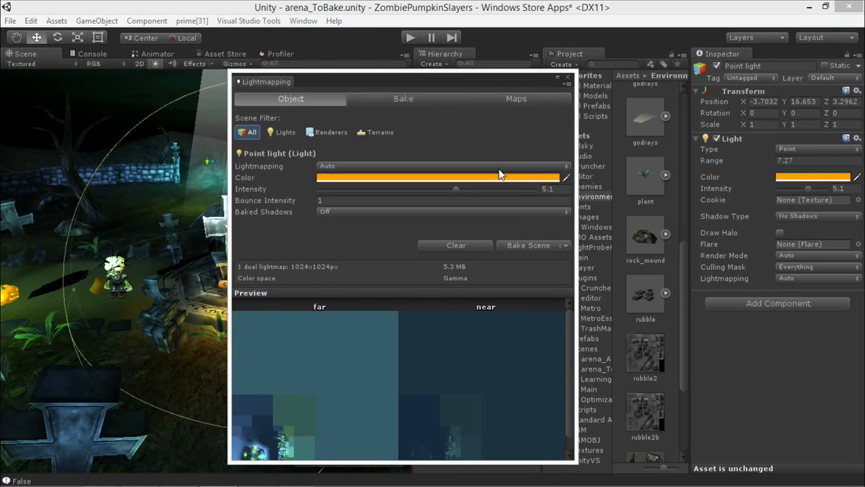
left_click_drag(510, 75, 437, 60)
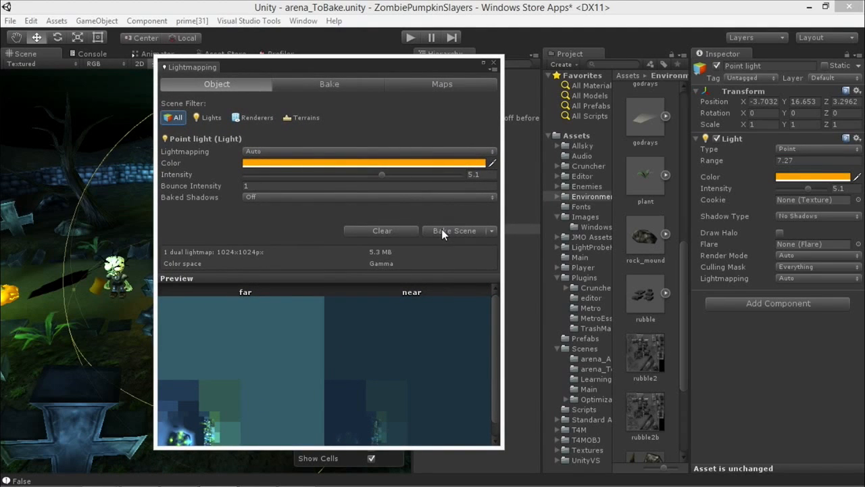
left_click(442, 230)
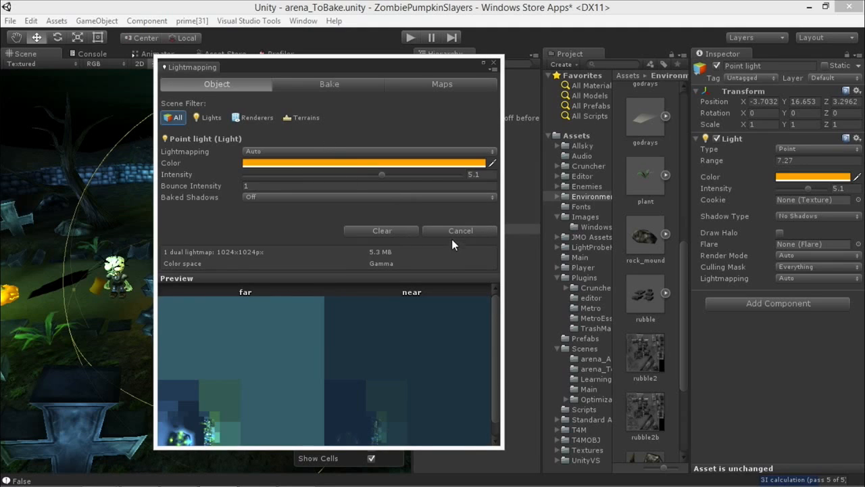
Step: Set the ambient light in the render settings to a dark navy blue (12, 17, 36)
left_click(10, 20)
mouse_move(31, 20)
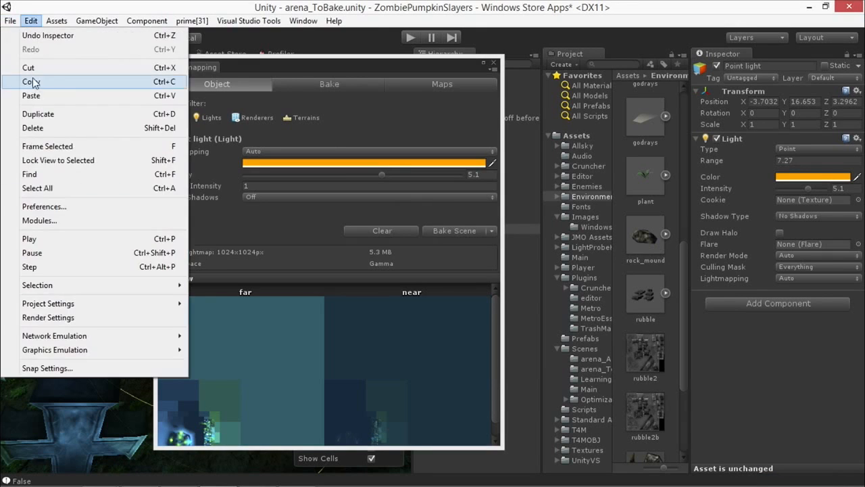
left_click(48, 317)
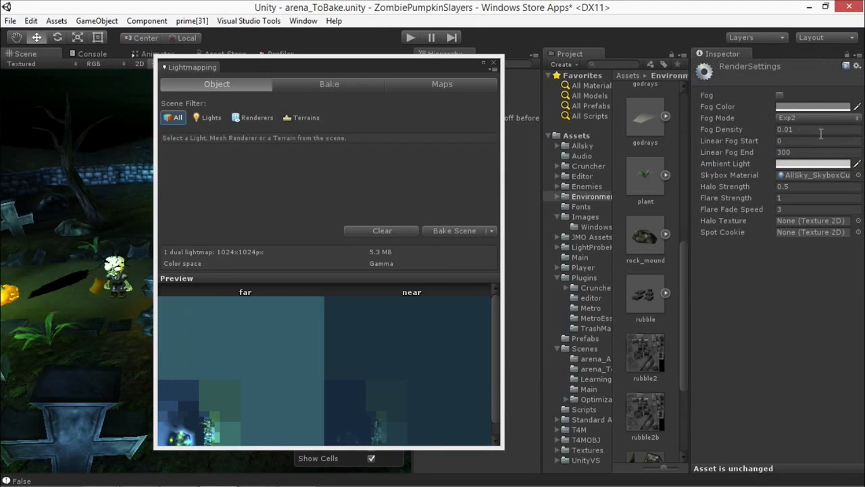
left_click(805, 164)
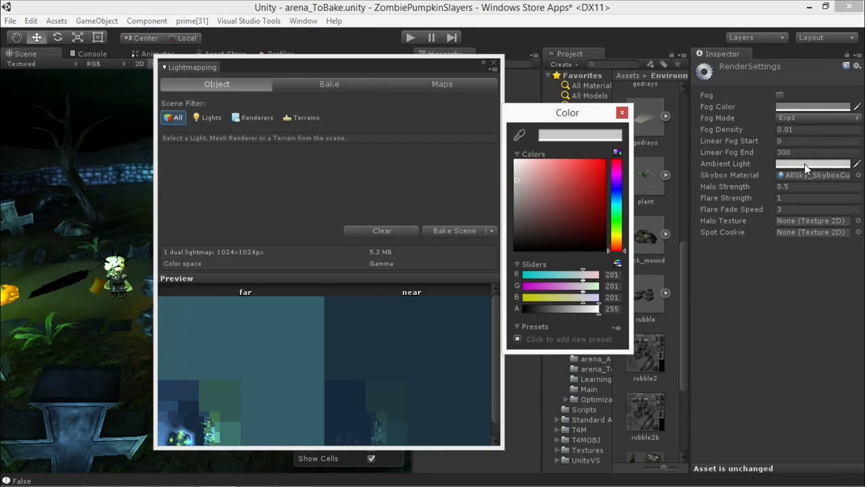
left_click(616, 193)
left_click_drag(558, 211, 574, 234)
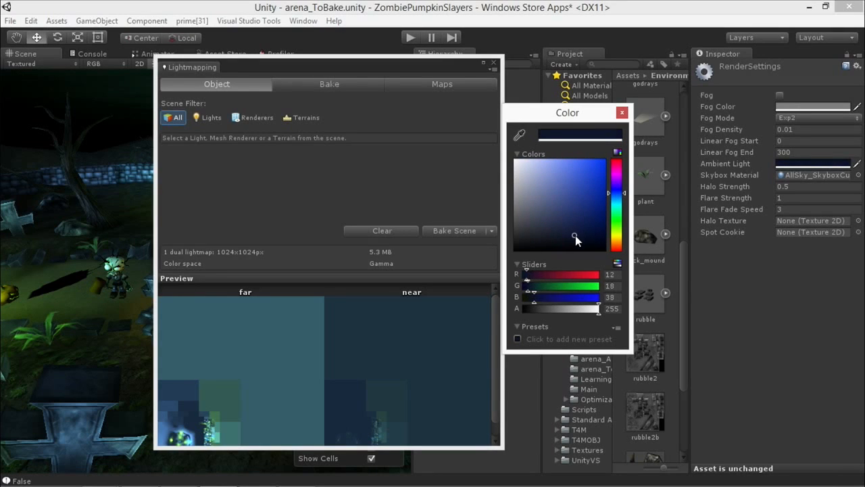
left_click(622, 112)
Step: Bake the scene's lightmaps again with the amber light included
left_click_drag(308, 68, 410, 64)
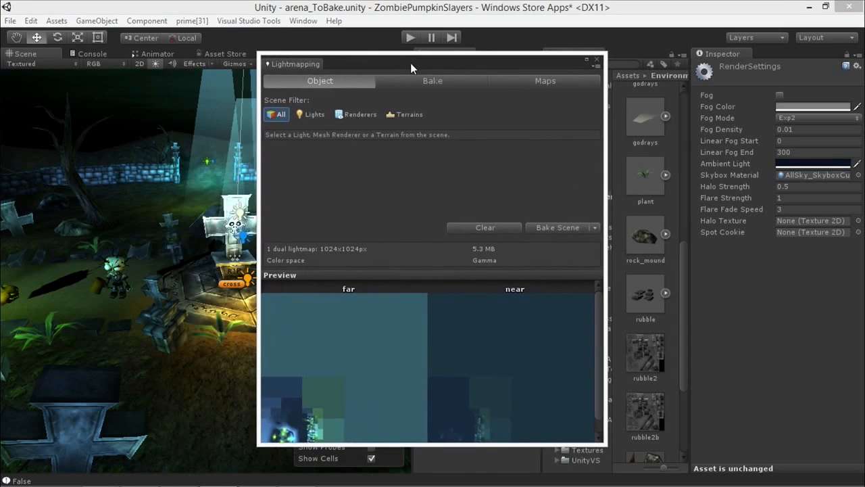
left_click_drag(460, 62, 455, 62)
left_click(551, 229)
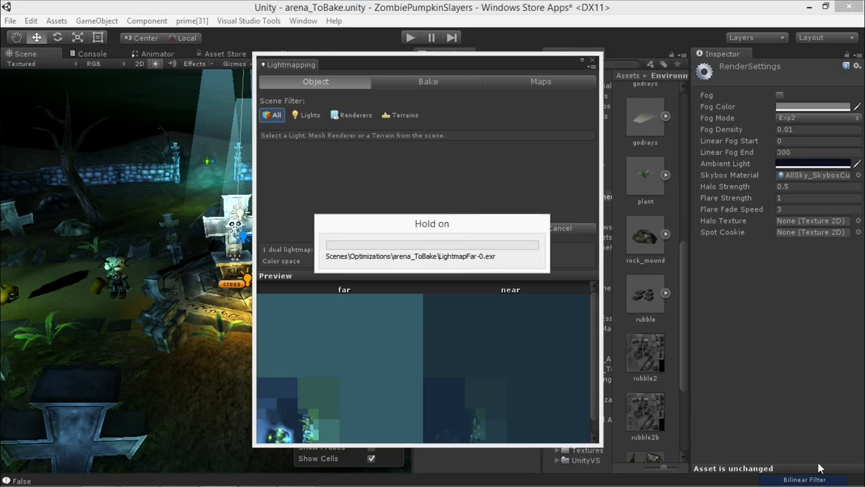
Step: Review the rebaked cross and the lightmap preview, and close the Lightmapping window
left_click_drag(398, 63, 511, 56)
left_click_drag(243, 229, 253, 292, "alt")
scroll(277, 283, "down", 5)
scroll(231, 291, "up", 5)
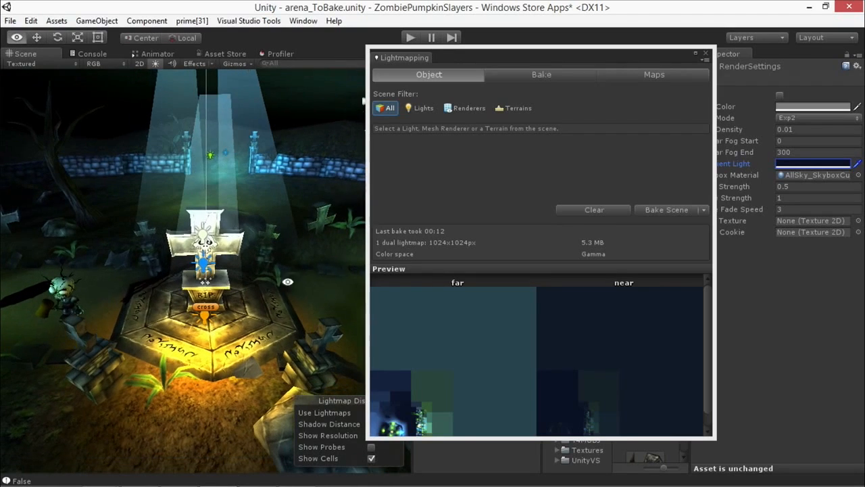
left_click(705, 54)
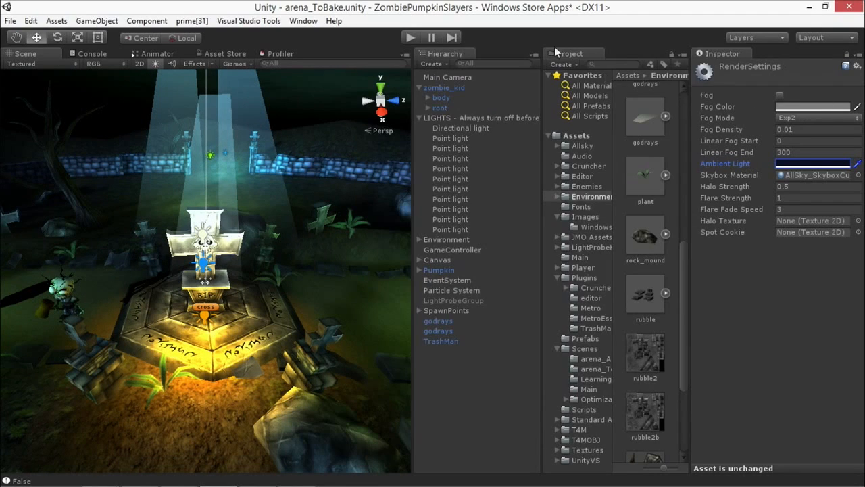
Step: Collapse the LIGHTS group in the hierarchy and deactivate it
left_click(451, 117)
left_click(419, 117)
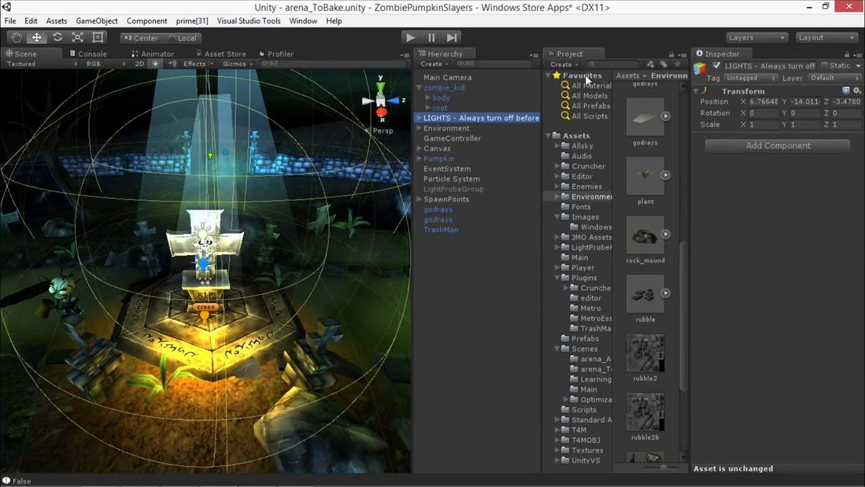
left_click(717, 65)
left_click(435, 126)
left_click(438, 119)
Step: Set the ambient light in the render settings to light grey (210, 210, 210)
left_click(31, 23)
mouse_move(11, 22)
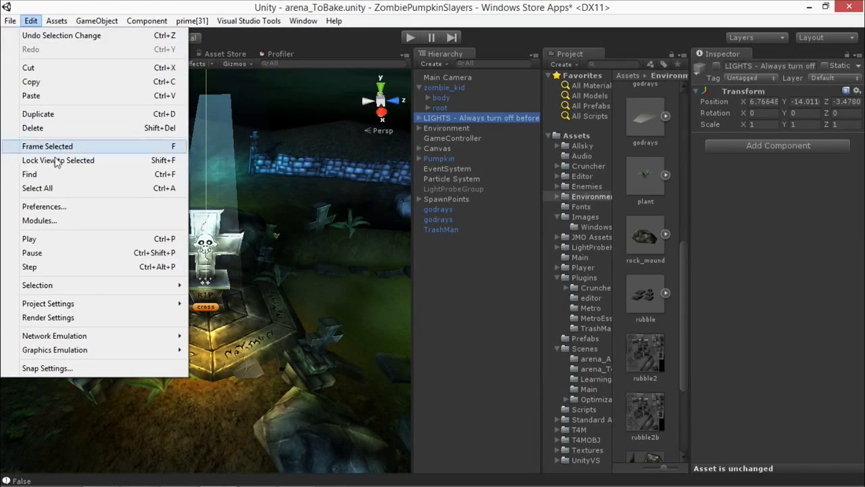
left_click(48, 318)
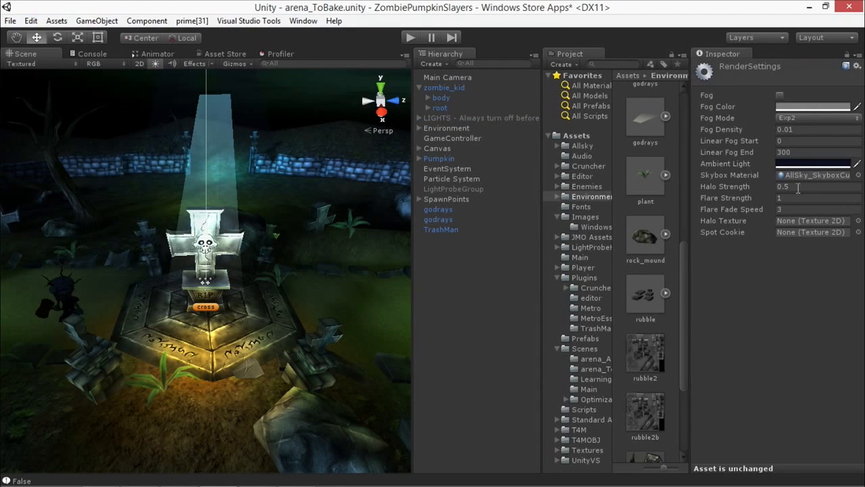
left_click(788, 165)
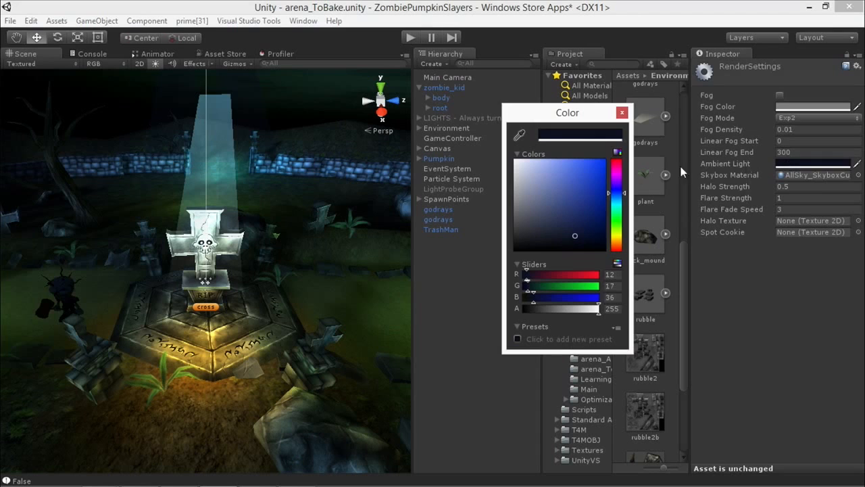
left_click_drag(546, 197, 517, 177)
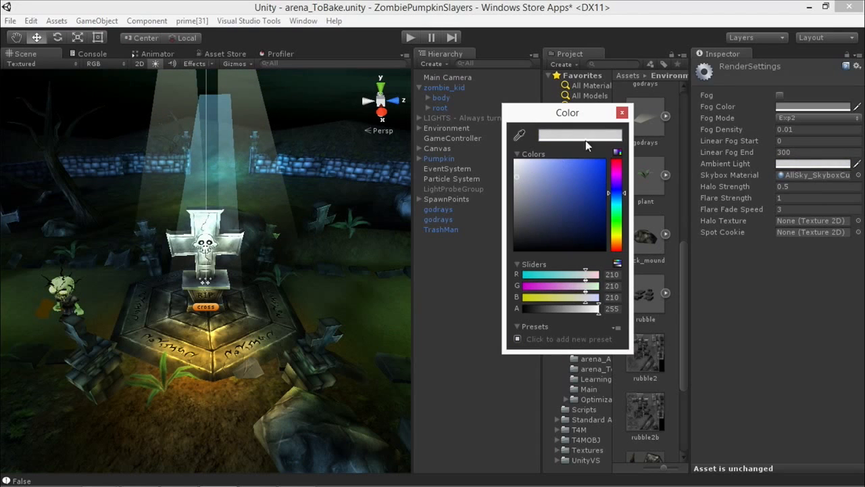
left_click(623, 116)
Step: Inspect the baked amber glow around the cross and the zombie with the realtime lights off, and look through the Environment assets
left_click_drag(405, 177, 256, 244, "alt")
scroll(206, 246, "up", 3)
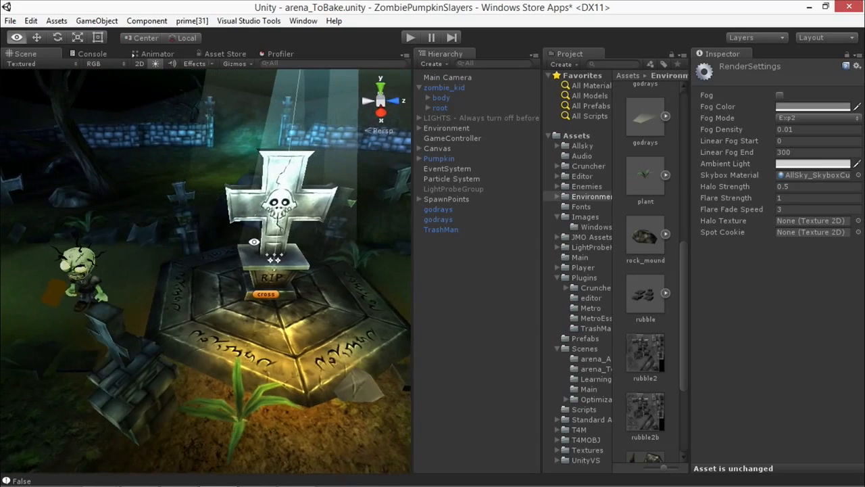
middle_click_drag(272, 249, 259, 252)
left_click_drag(258, 253, 280, 247, "alt")
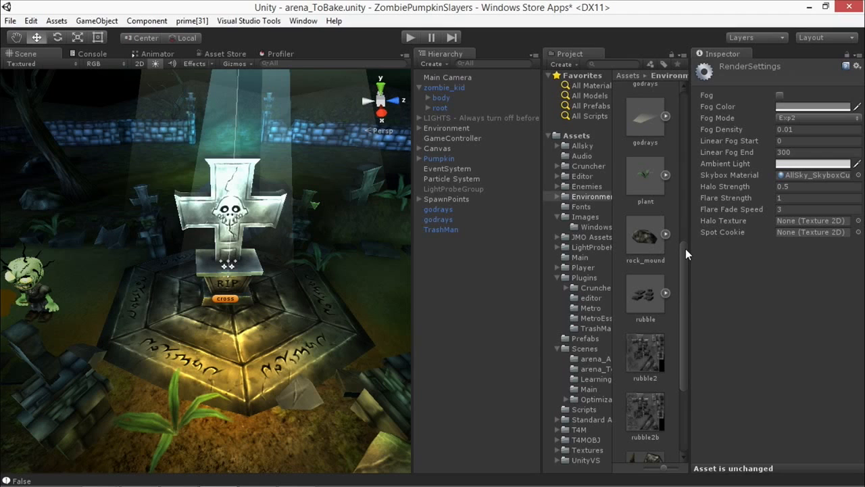
left_click_drag(684, 267, 678, 218)
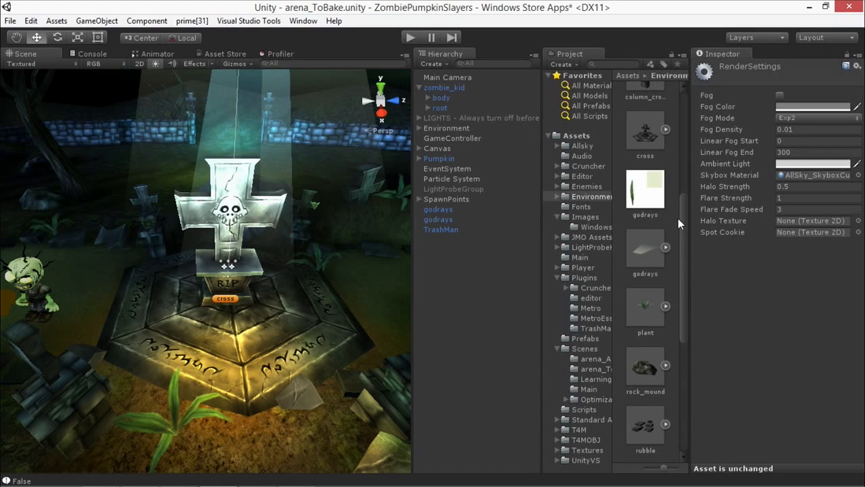
Step: Select LightProbeGroup in the hierarchy and enable its Light Probe Group component
left_click(459, 189)
left_click(461, 177)
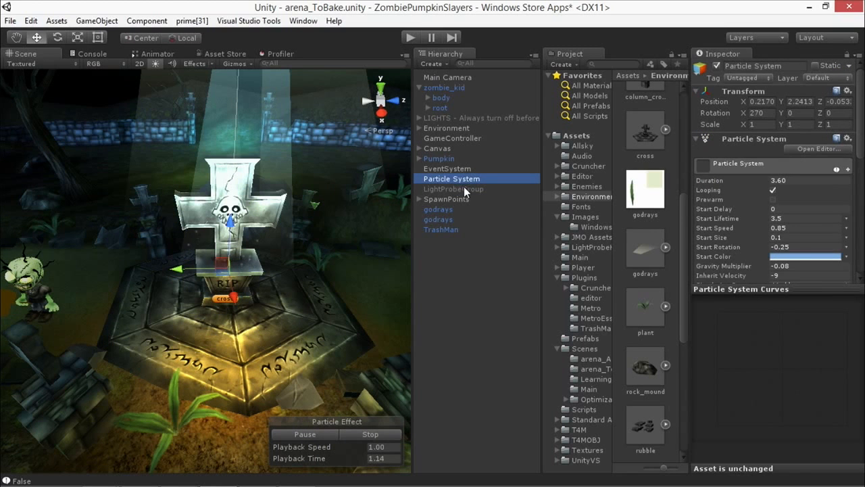
left_click(456, 188)
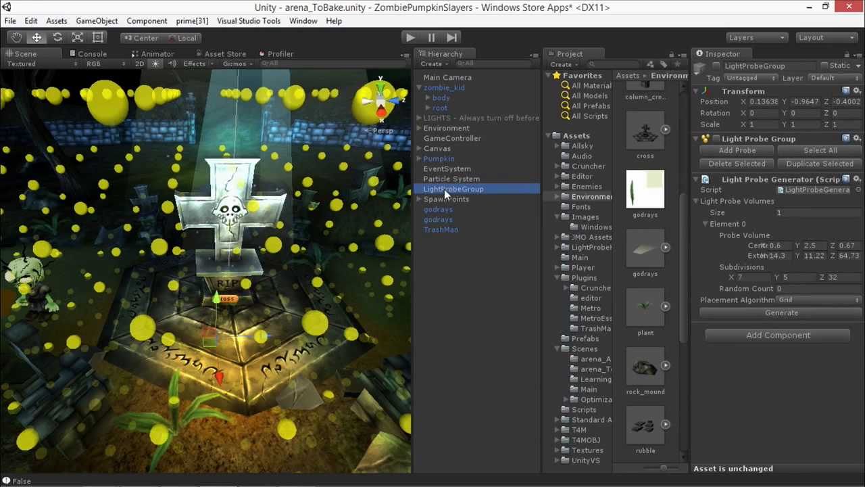
scroll(226, 238, "down", 7)
left_click_drag(247, 234, 379, 236, "alt")
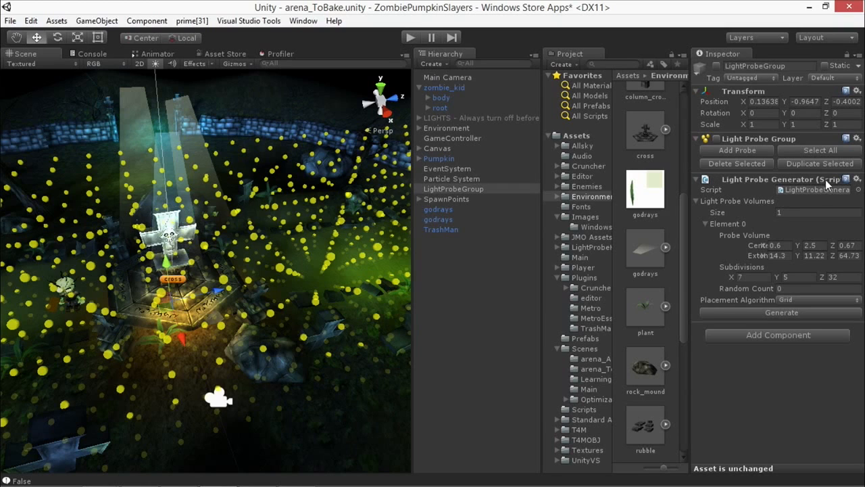
left_click(435, 190)
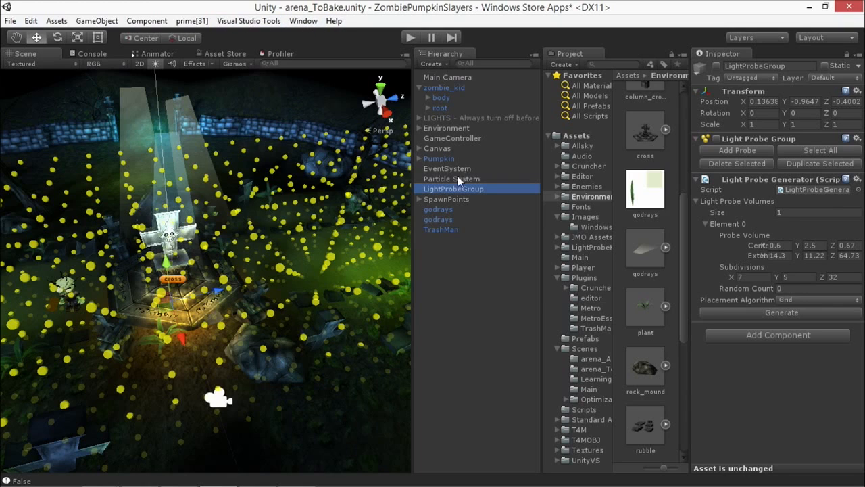
left_click(155, 22)
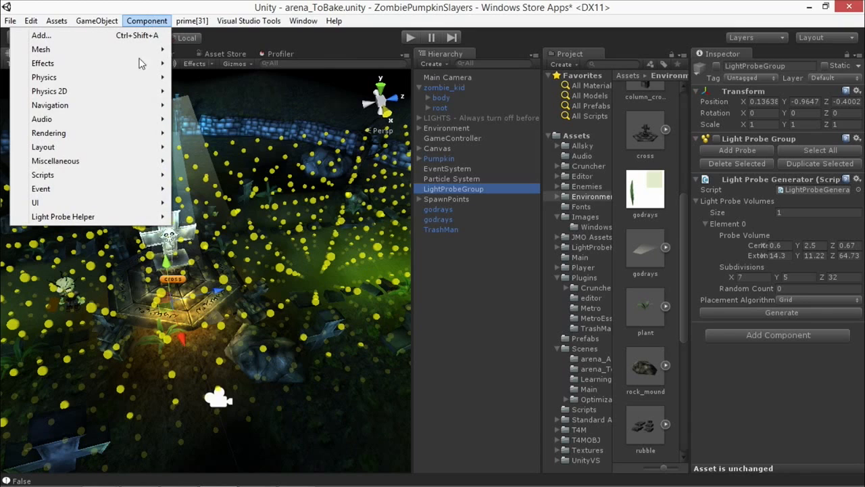
mouse_move(112, 133)
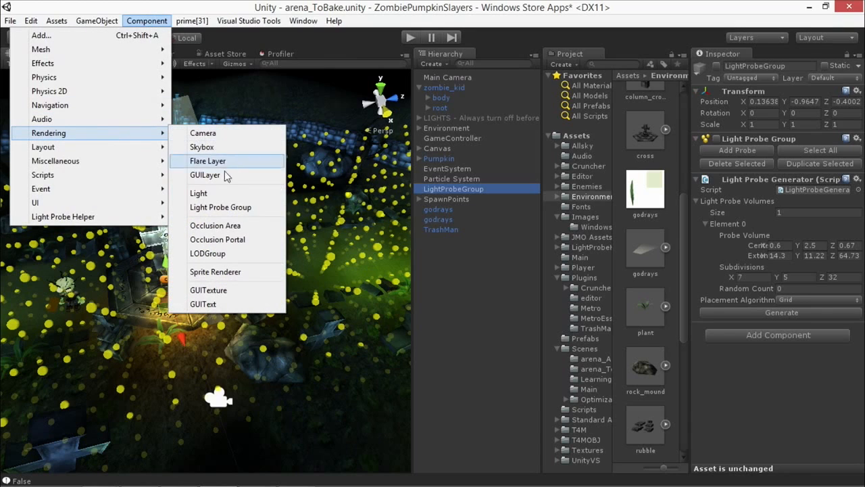
left_click(150, 24)
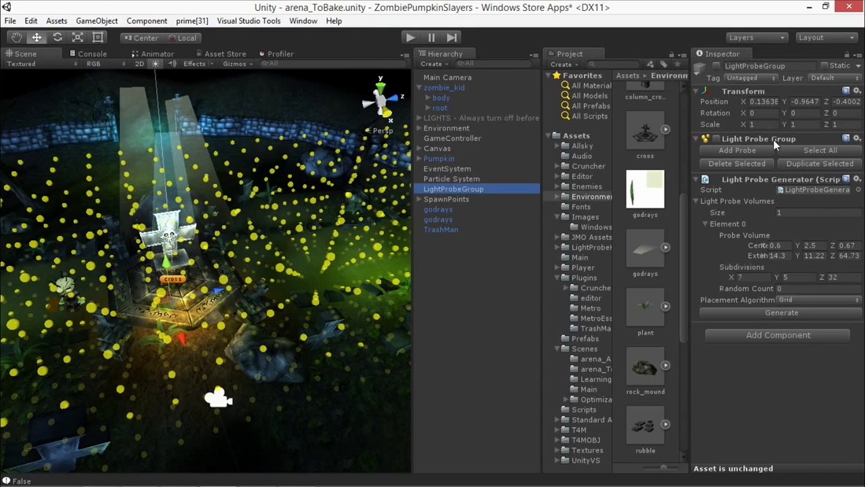
left_click(717, 139)
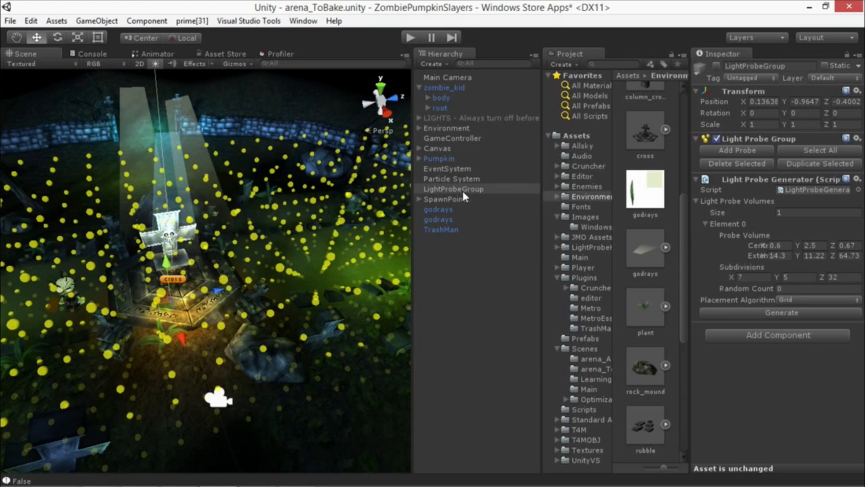
Step: Look up the Light Probe Group entry among the rendering components and activate the LightProbeGroup object
left_click(147, 21)
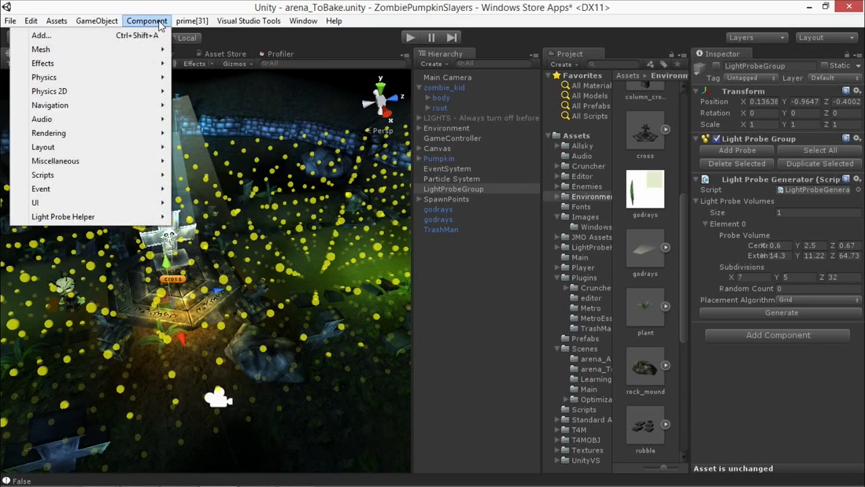
mouse_move(145, 134)
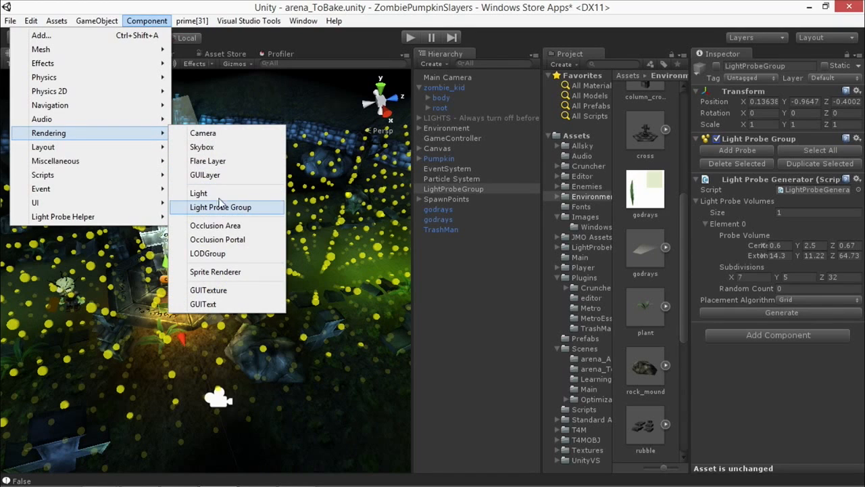
left_click(155, 23)
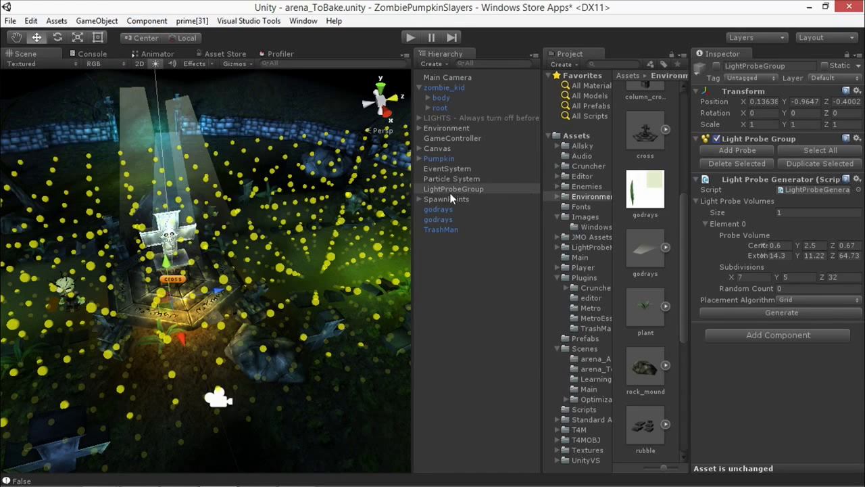
left_click(472, 190)
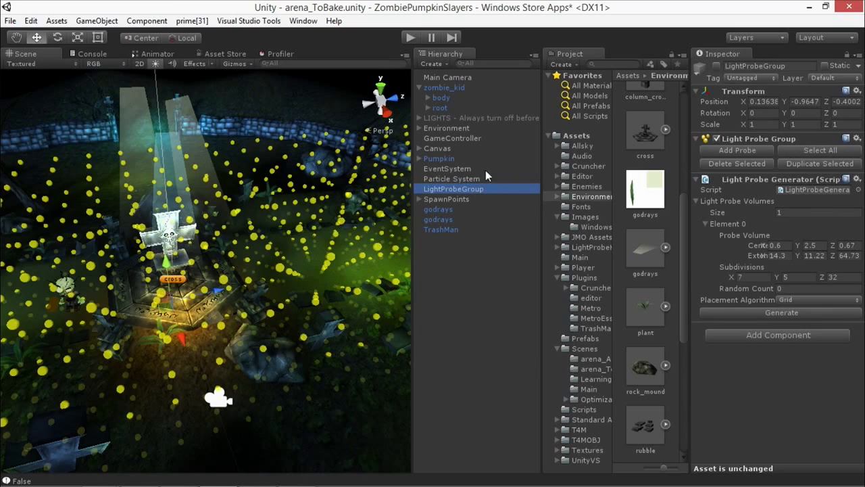
left_click(718, 65)
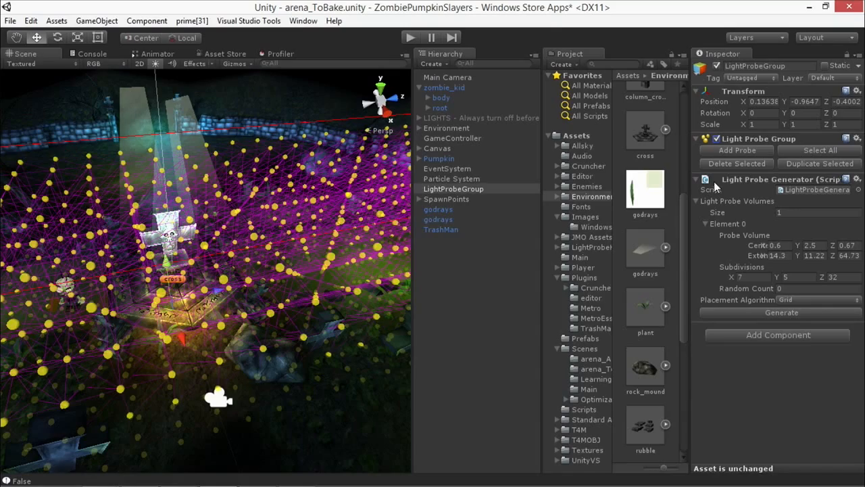
Step: Examine the light probe volume around the arena from several angles, along with the generator's center and extents
left_click_drag(234, 275, 259, 259, "alt")
scroll(260, 257, "down", 5)
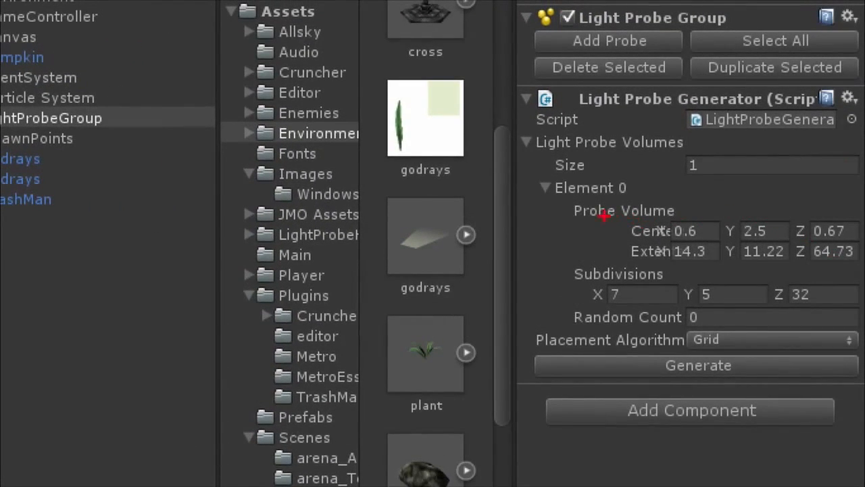
left_click_drag(604, 214, 666, 248)
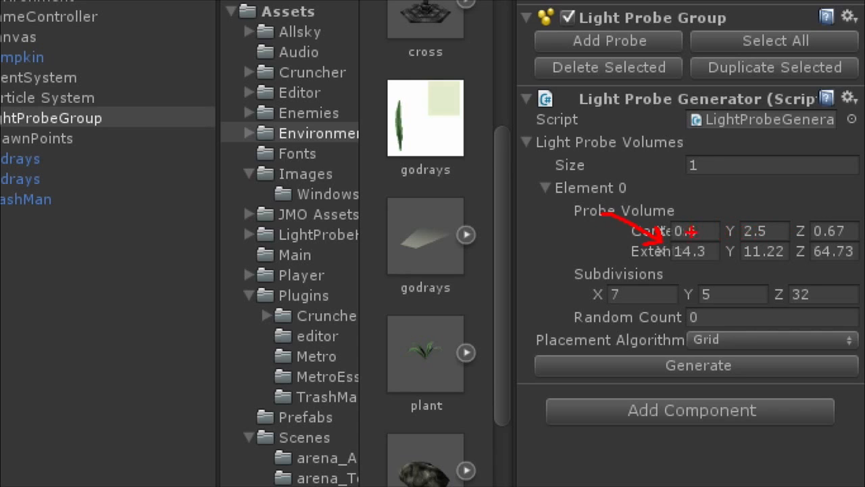
left_click_drag(621, 252, 661, 251)
key("Escape")
left_click_drag(208, 153, 301, 198, "alt")
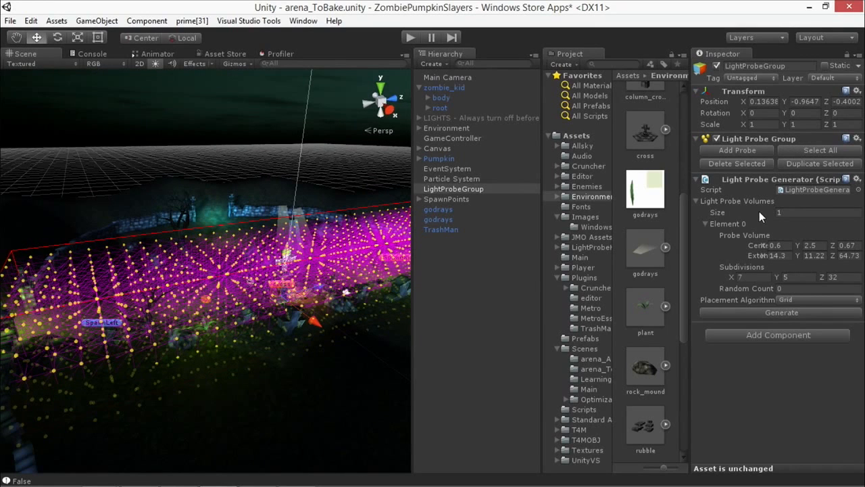
left_click_drag(112, 158, 24, 248, "alt")
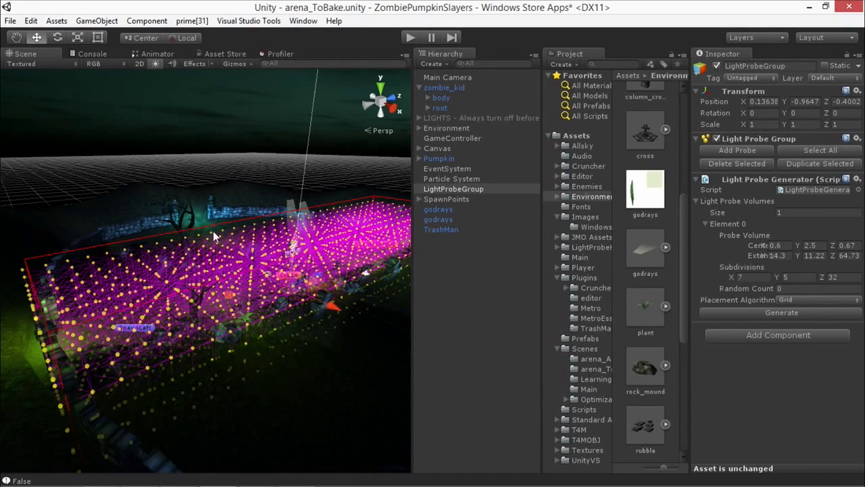
left_click_drag(138, 265, 249, 272, "alt")
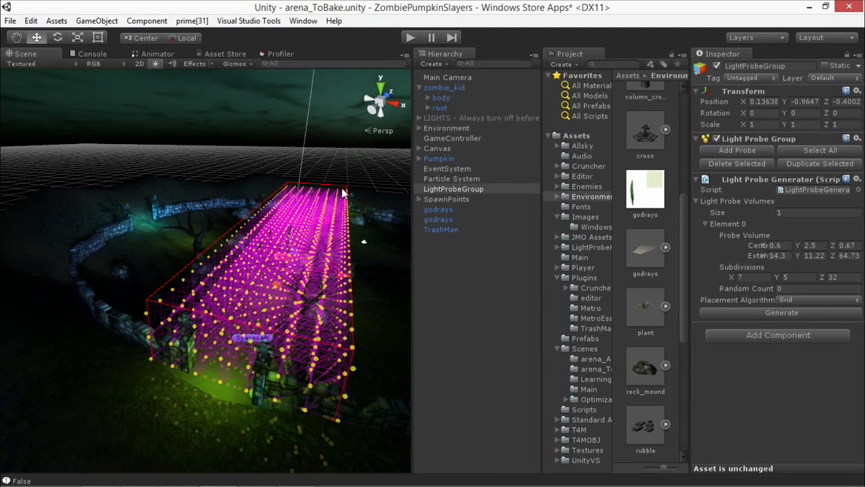
left_click_drag(319, 363, 279, 299, "alt")
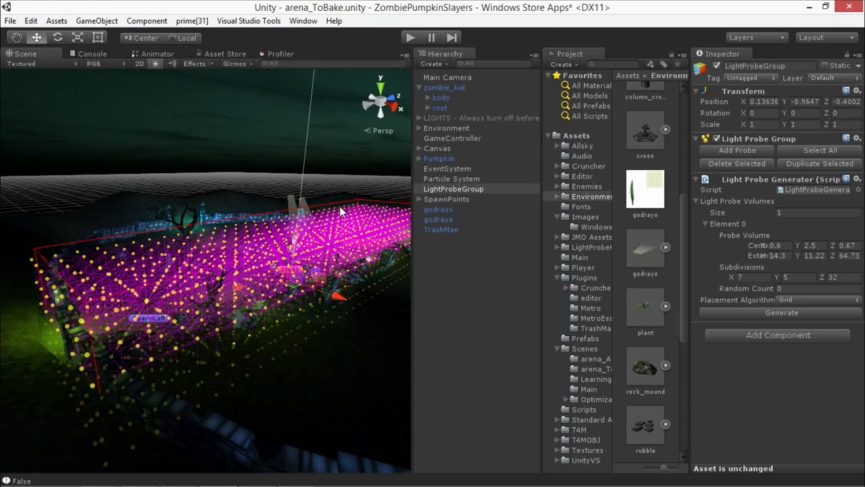
left_click_drag(336, 280, 195, 276, "alt")
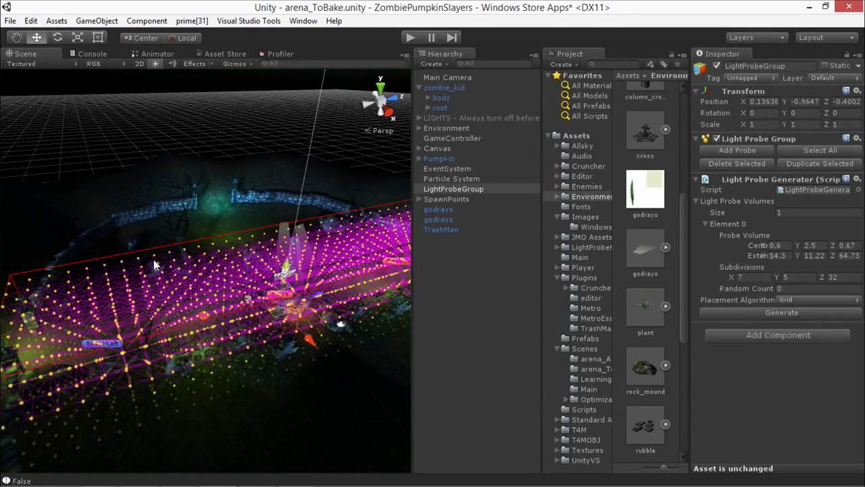
left_click_drag(149, 276, 246, 257, "alt")
Step: Bake only the light probes with the Bake Probes option in the Lightmapping window's bake settings, and close the window
left_click(302, 21)
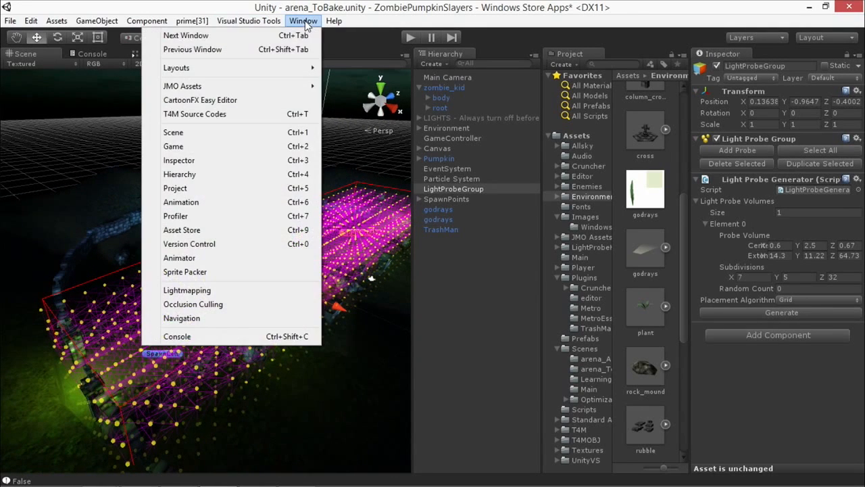
left_click(243, 289)
left_click_drag(492, 64, 385, 67)
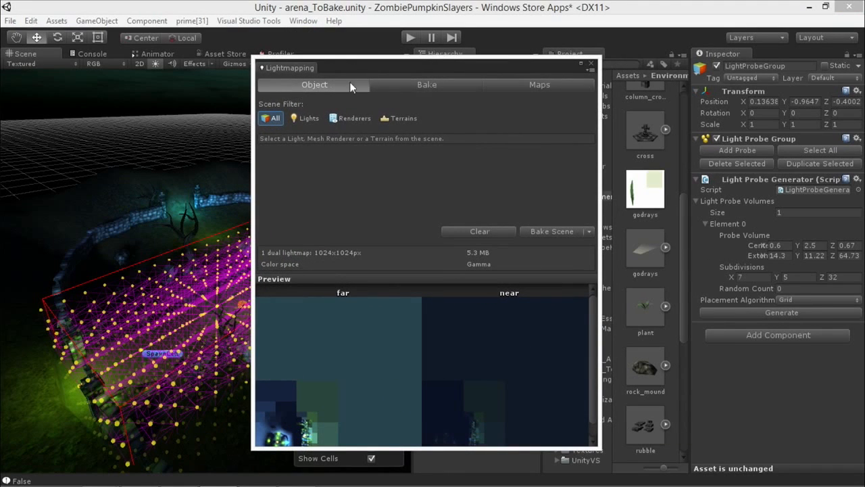
left_click(428, 84)
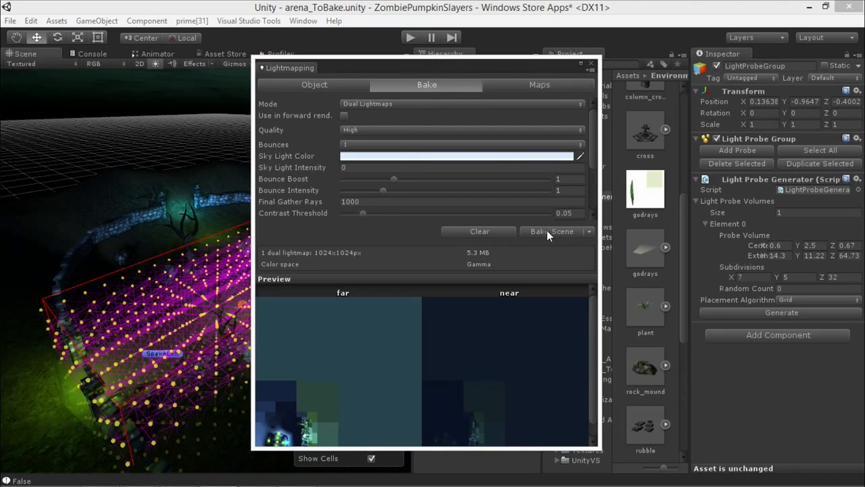
left_click(589, 232)
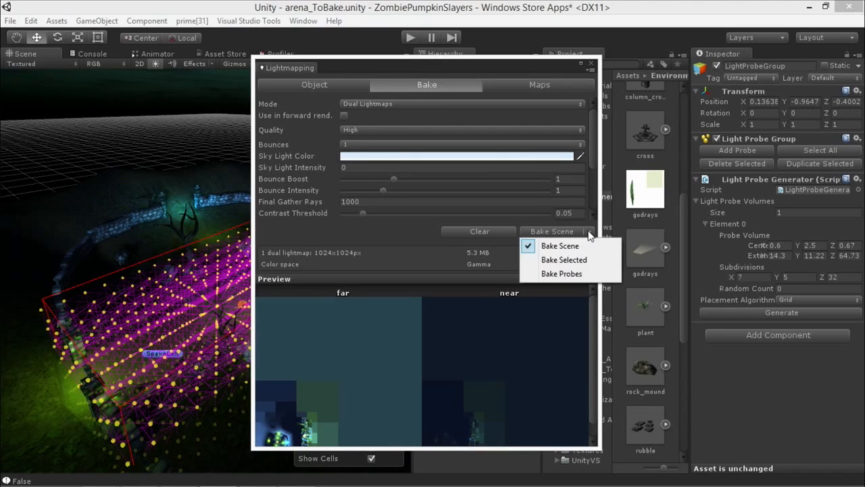
left_click(574, 274)
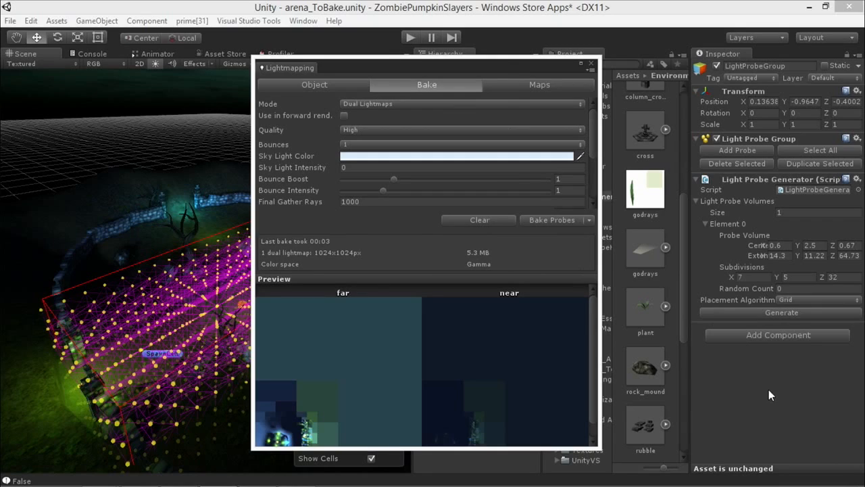
left_click(590, 62)
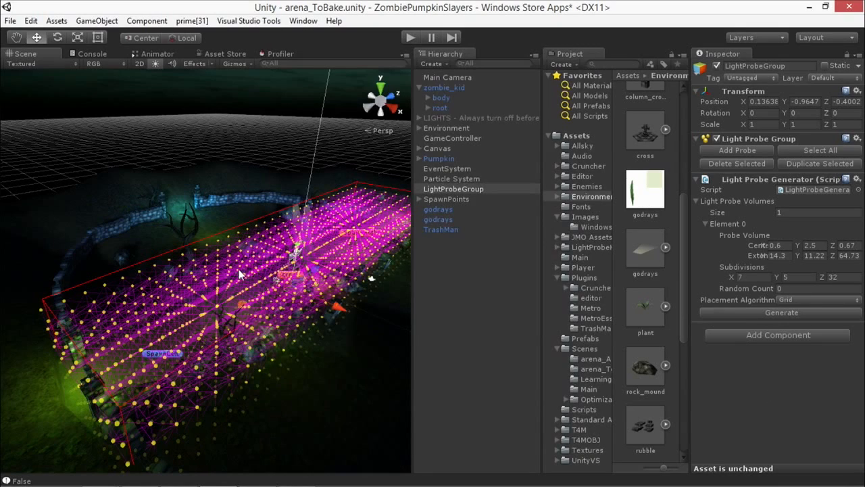
Step: Examine how the probe grid covers the arena, comparing the LightProbeGroup and arena selections and viewing the central cross up close
left_click_drag(287, 282, 290, 257, "alt")
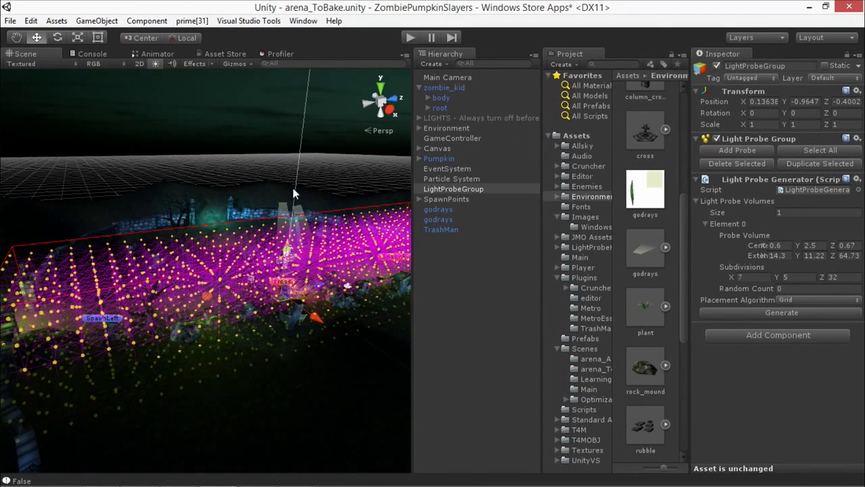
left_click(268, 194)
left_click_drag(268, 194, 287, 190, "alt")
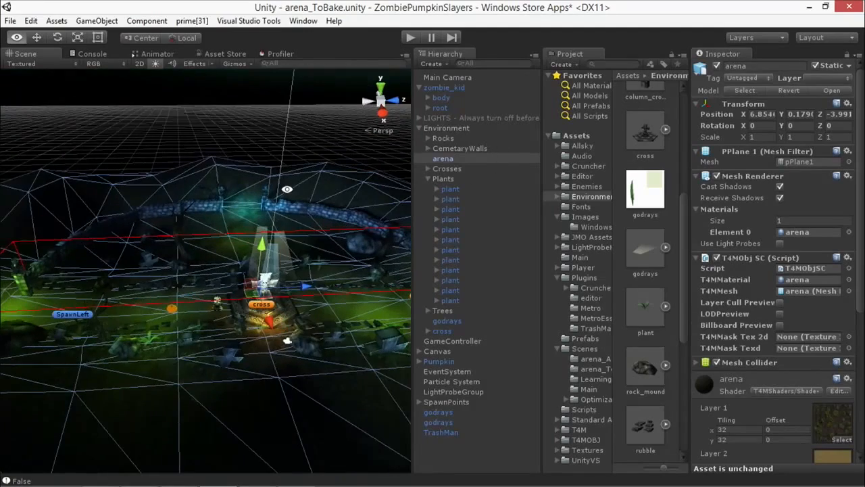
left_click(463, 391)
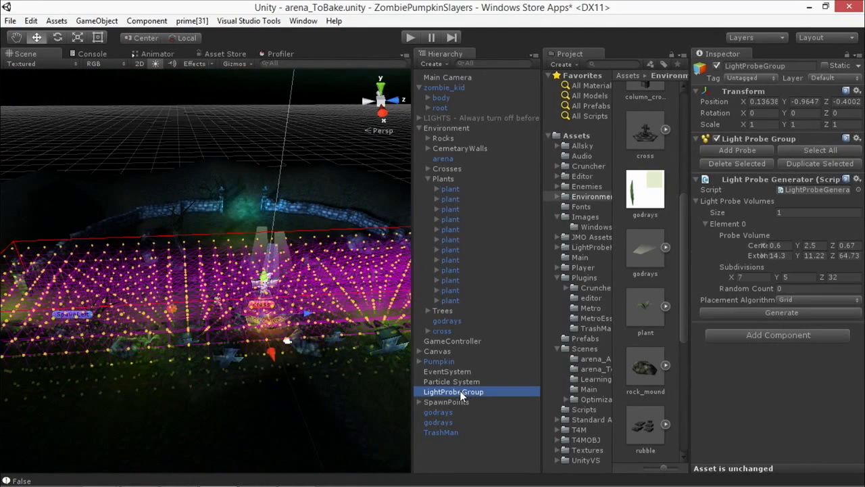
left_click_drag(247, 184, 366, 162, "alt")
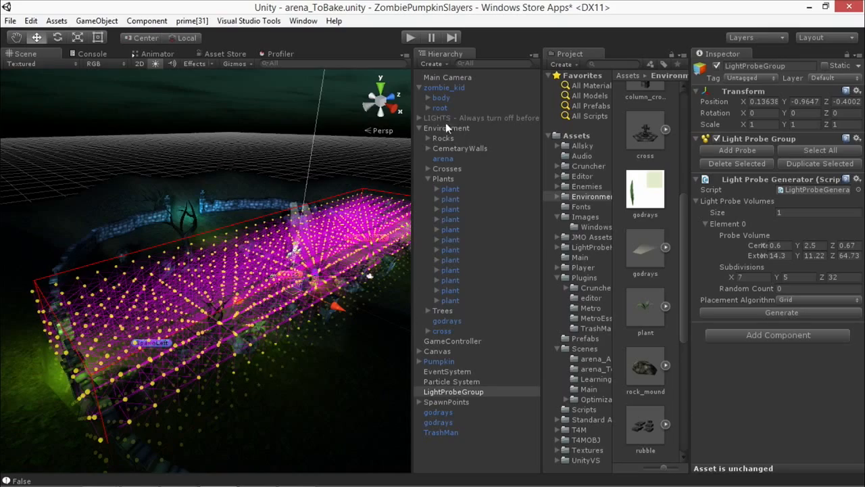
left_click(273, 203)
left_click_drag(325, 236, 189, 224, "alt")
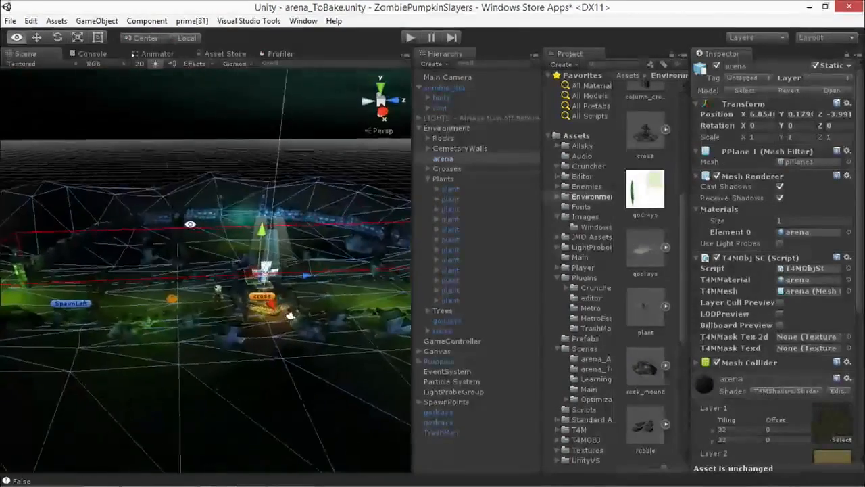
left_click_drag(307, 243, 280, 286, "alt")
scroll(318, 287, "up", 5)
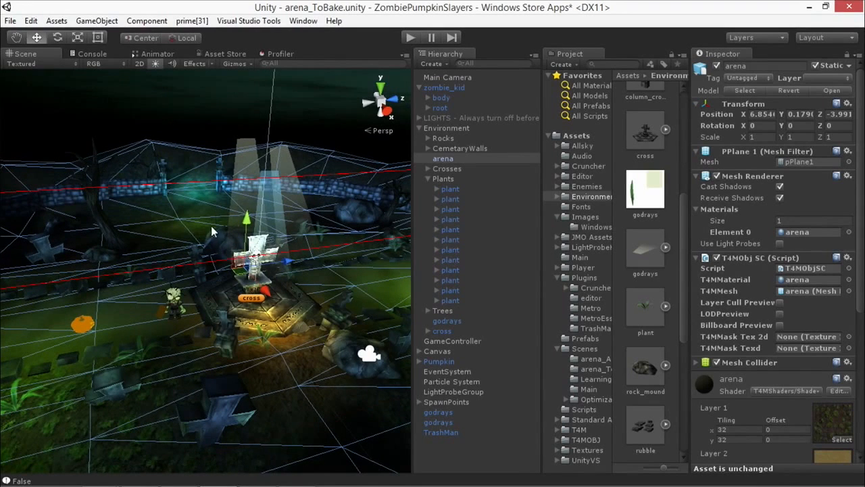
Step: Inspect the zombie and the pumpkin, and check the Use Light Probes setting on the zombie body's Skinned Mesh Renderer
left_click_drag(173, 288, 199, 299, "alt")
left_click(198, 301)
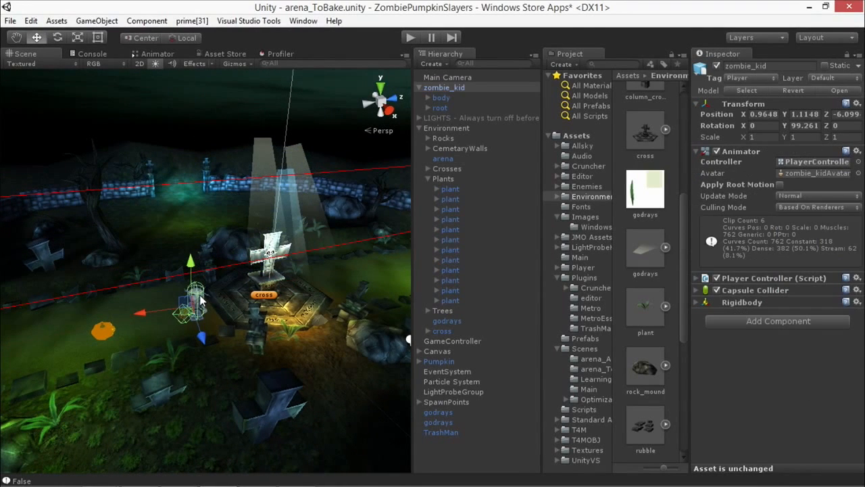
left_click(102, 330)
left_click(198, 303)
left_click(105, 328)
left_click_drag(238, 291, 222, 293, "alt")
scroll(222, 293, "up", 3)
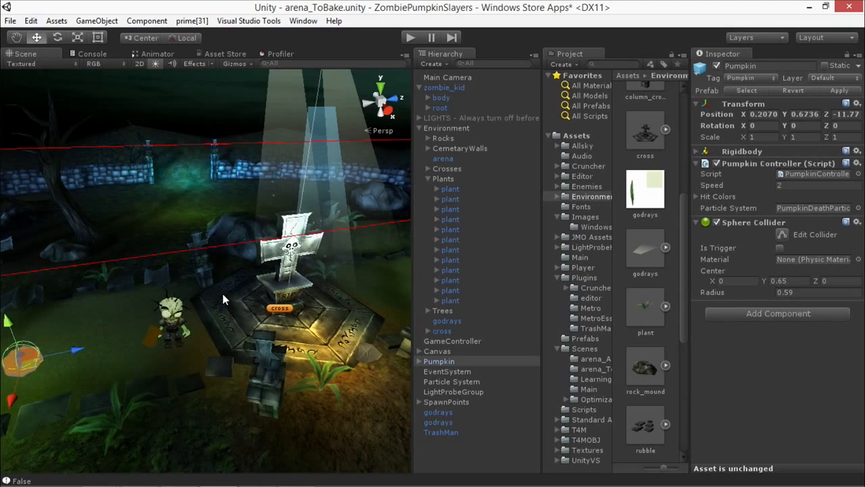
left_click(178, 310)
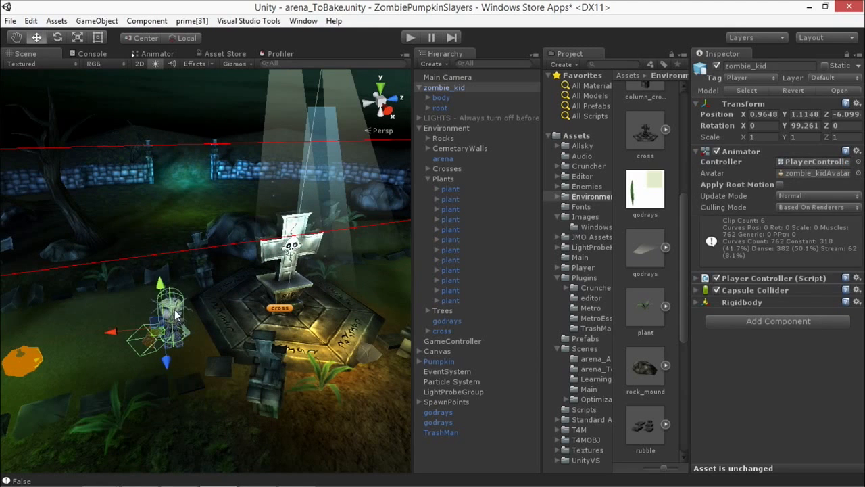
left_click(180, 311)
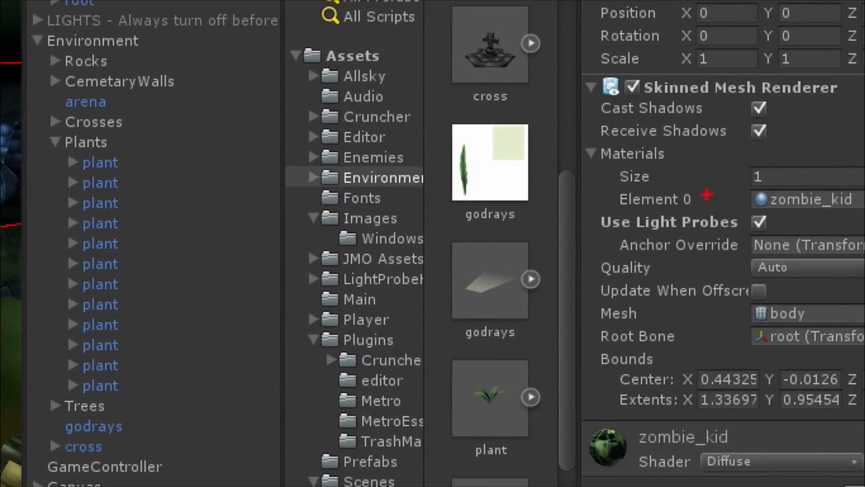
Step: Play the scene, run the zombie around the arena and past the central cross to examine its probe lighting, and stop playback
left_click_drag(706, 194, 752, 218)
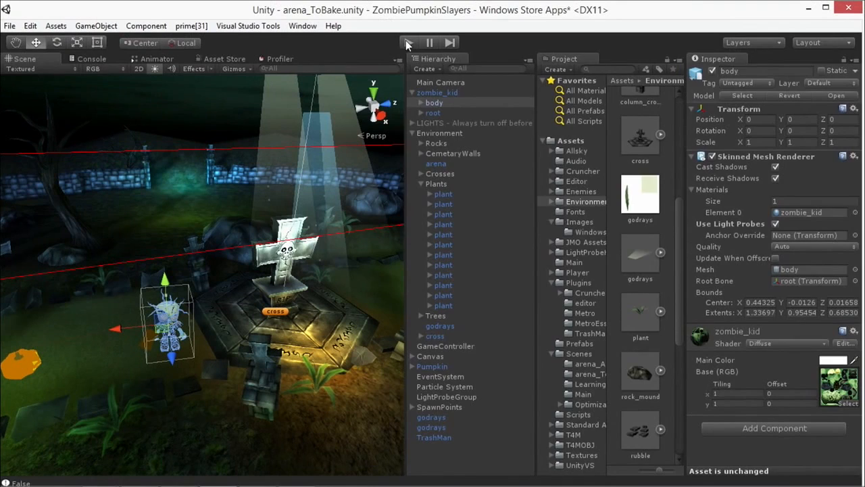
left_click(408, 43)
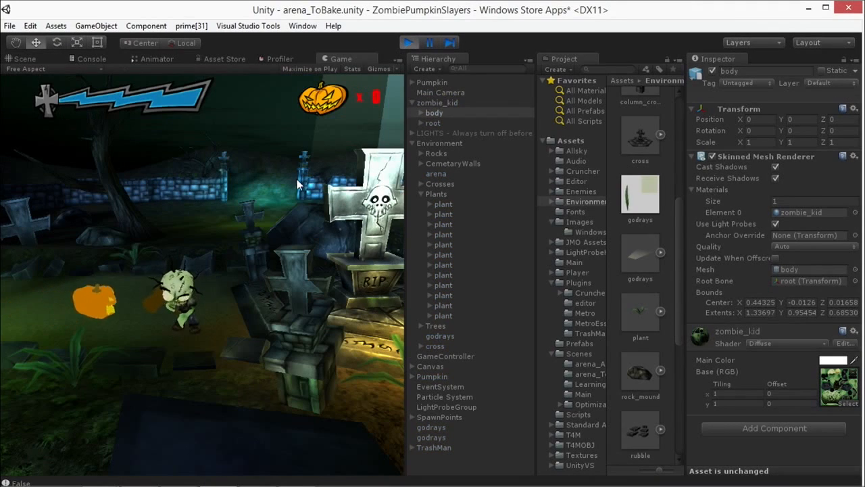
key("d")
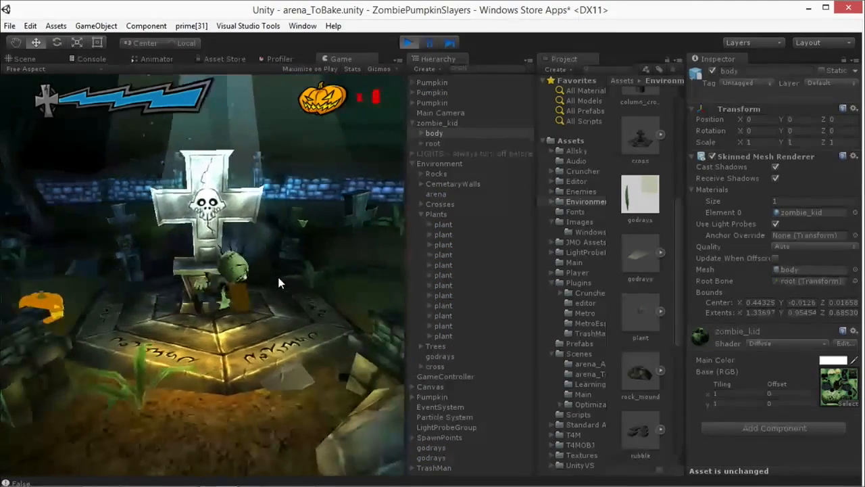
key("a")
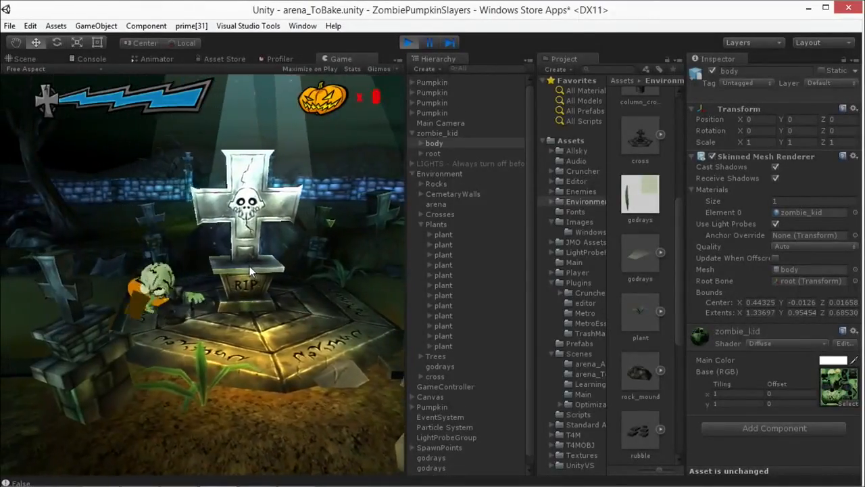
key("Left")
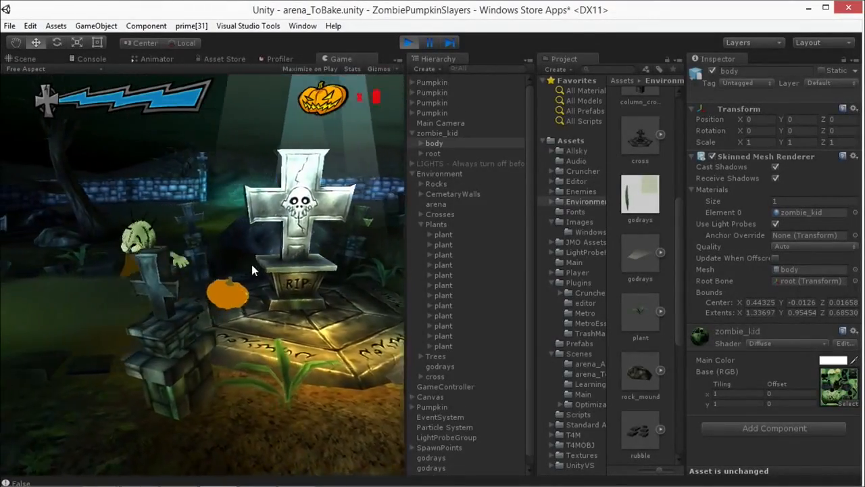
key("Left")
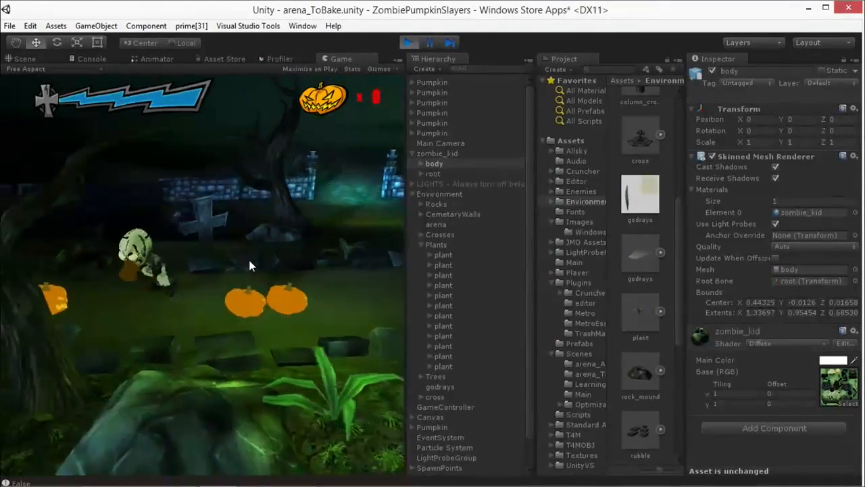
key("Right")
key("Right")
key("space")
key("Right")
key("space")
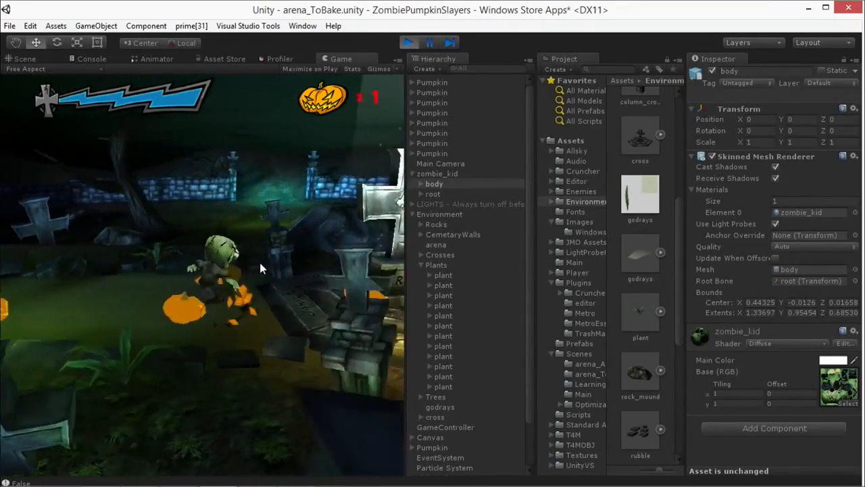
key("space")
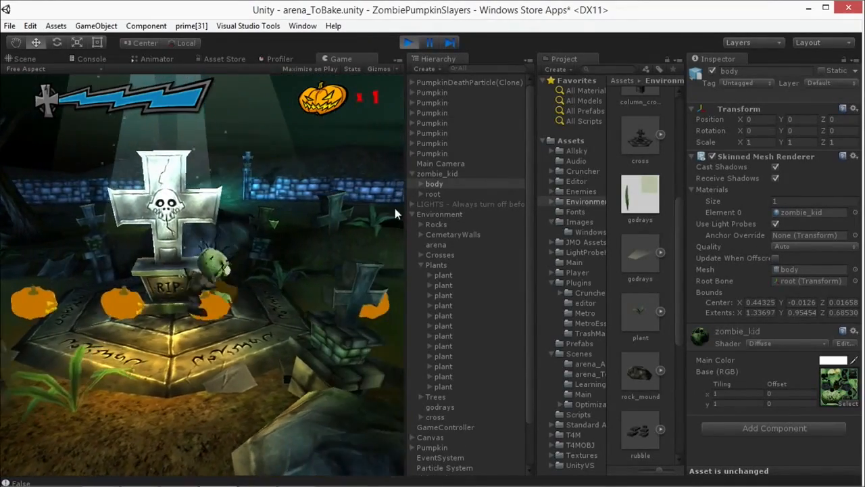
left_click(408, 42)
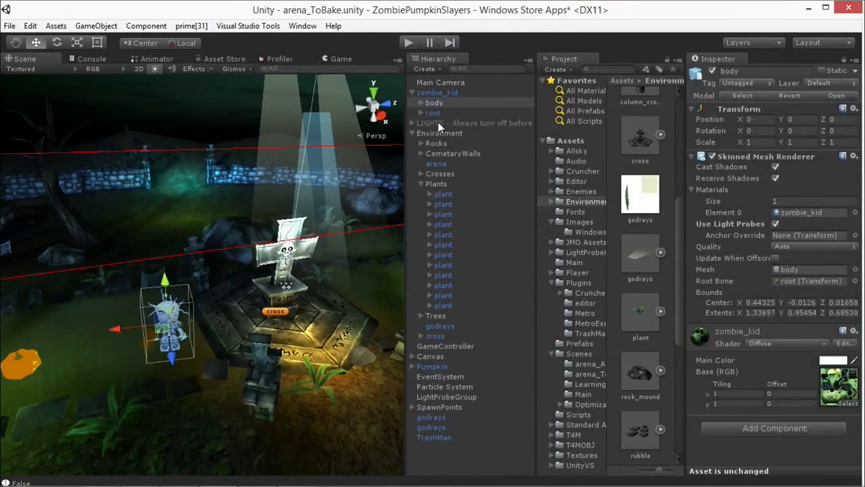
Step: Set the Ambient Light in the Render Settings to a dark bluish grey and check the zombie in a brief play test
left_click(439, 123)
left_click(315, 308)
scroll(320, 308, "up", 5)
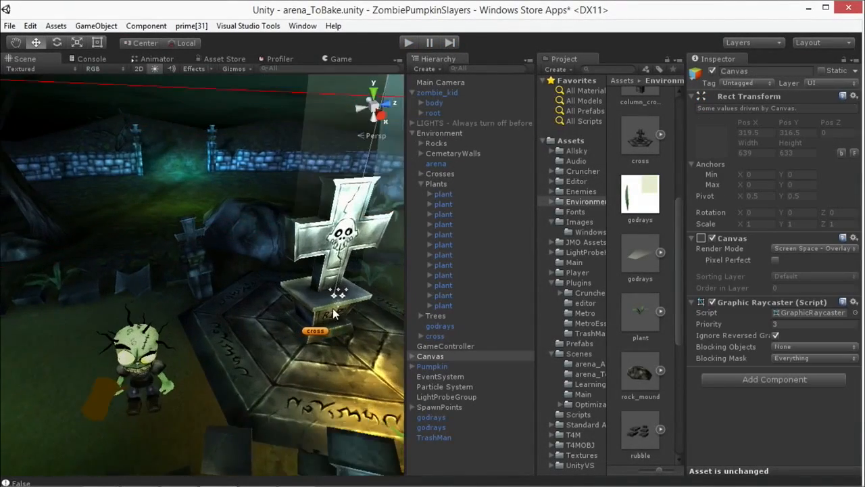
left_click_drag(320, 301, 117, 265, "alt")
left_click(38, 26)
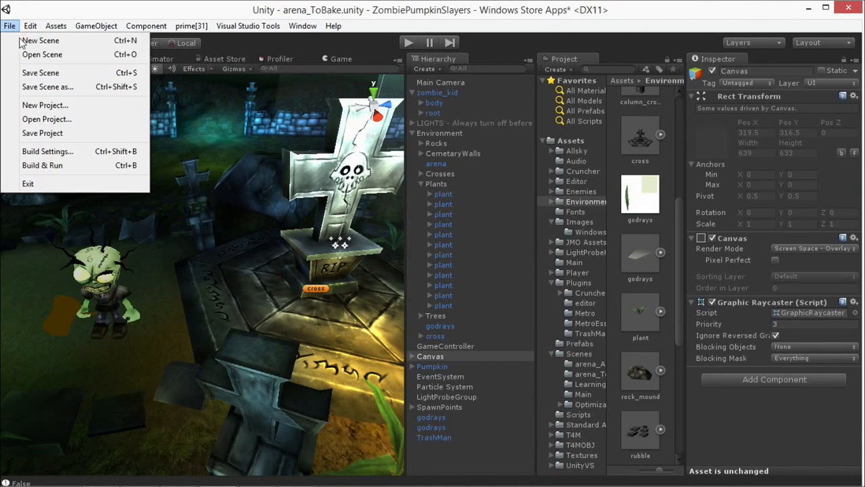
left_click(48, 323)
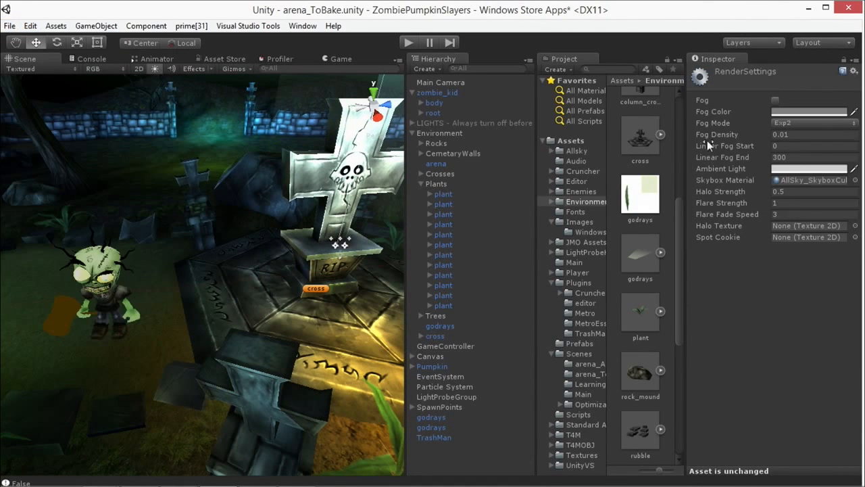
left_click(796, 169)
mouse_move(564, 202)
left_mouse_down()
mouse_move(515, 210)
mouse_move(551, 233)
mouse_move(535, 218)
left_mouse_up()
left_click_drag(616, 201, 620, 196)
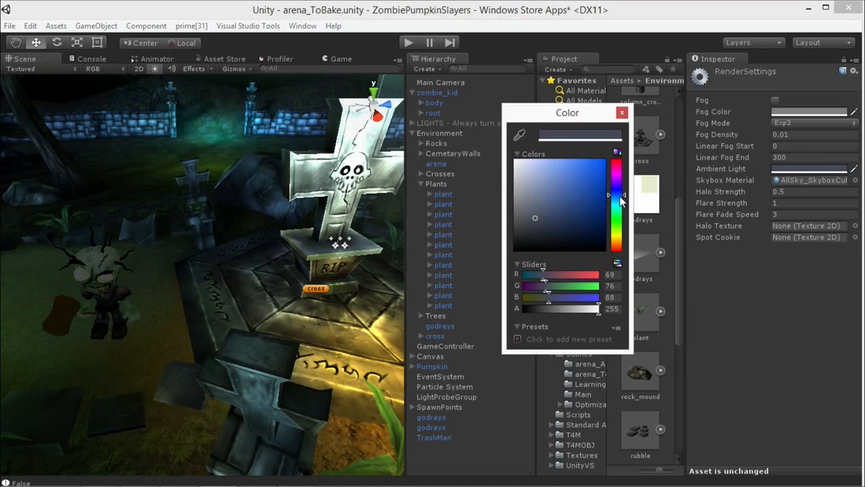
left_click(622, 113)
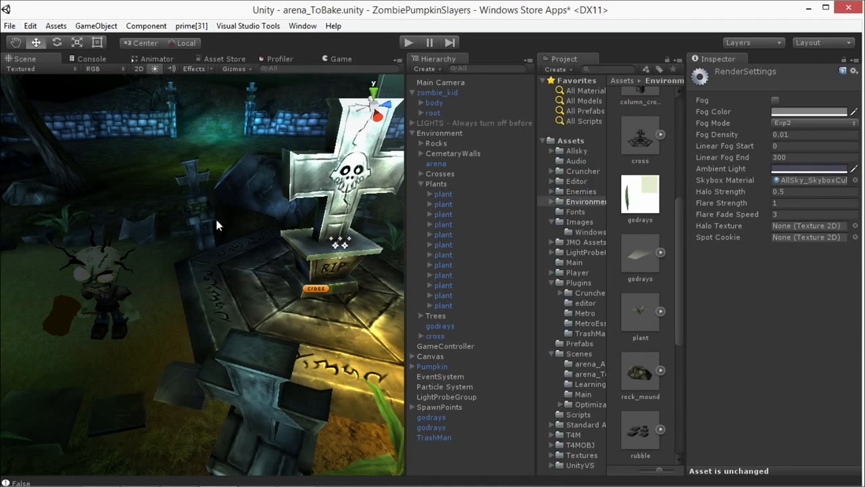
left_click(407, 41)
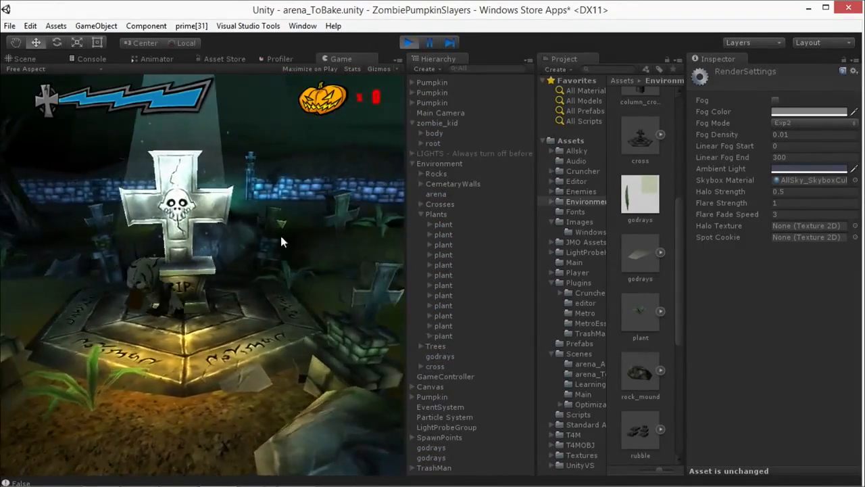
left_click(409, 42)
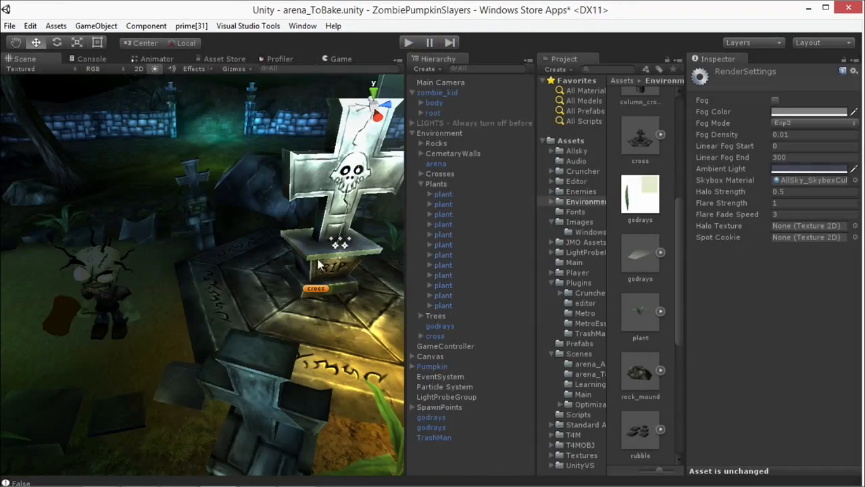
Step: Regenerate the probe grid with the Light Probe Generator on the LightProbeGroup
left_click(460, 386)
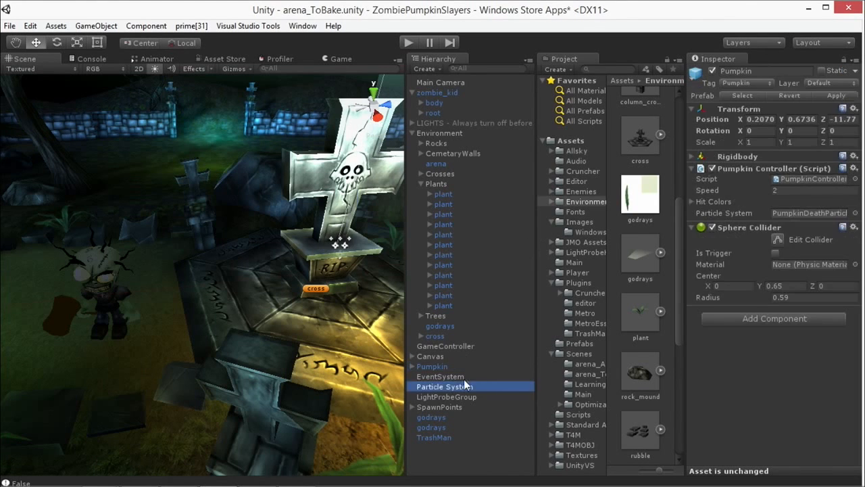
left_click(470, 356)
left_click(458, 397)
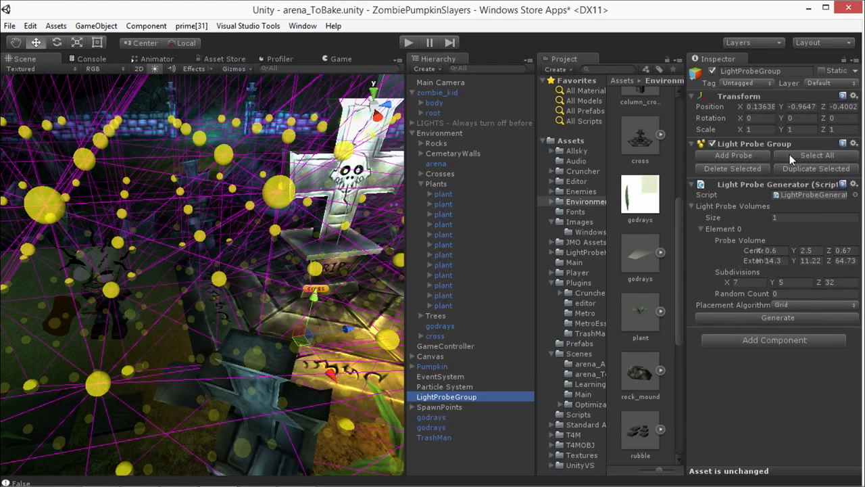
left_click(756, 317)
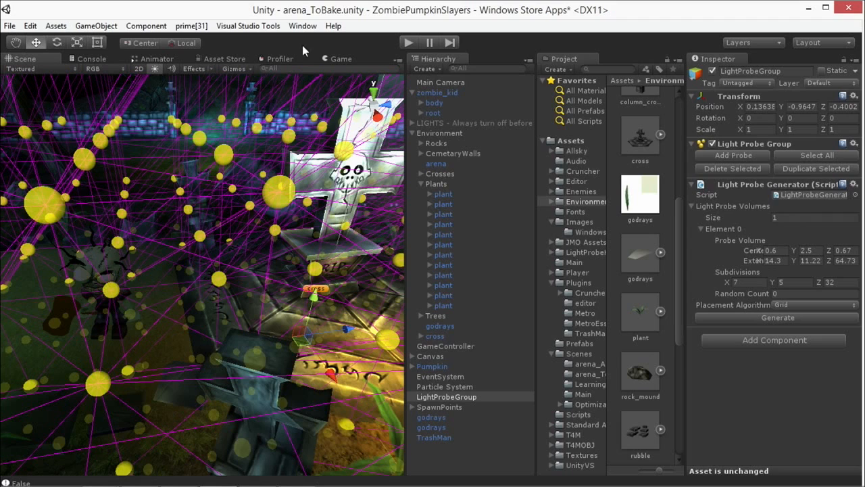
Step: Enable the LIGHTS group and examine the realtime lighting on the zombie and the central cross
left_click(302, 26)
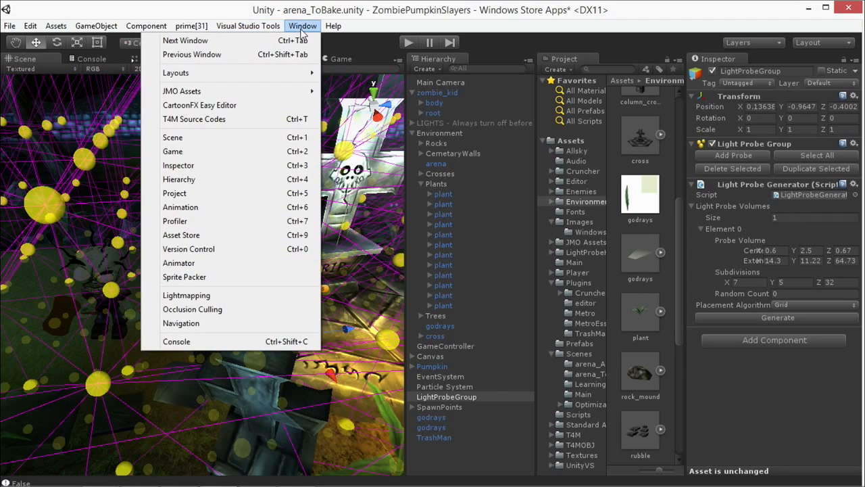
left_click(302, 26)
left_click(415, 124)
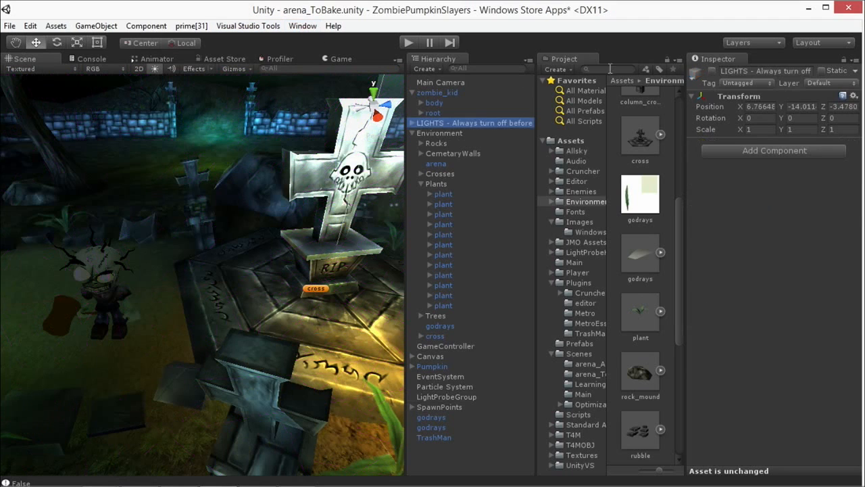
left_click(712, 71)
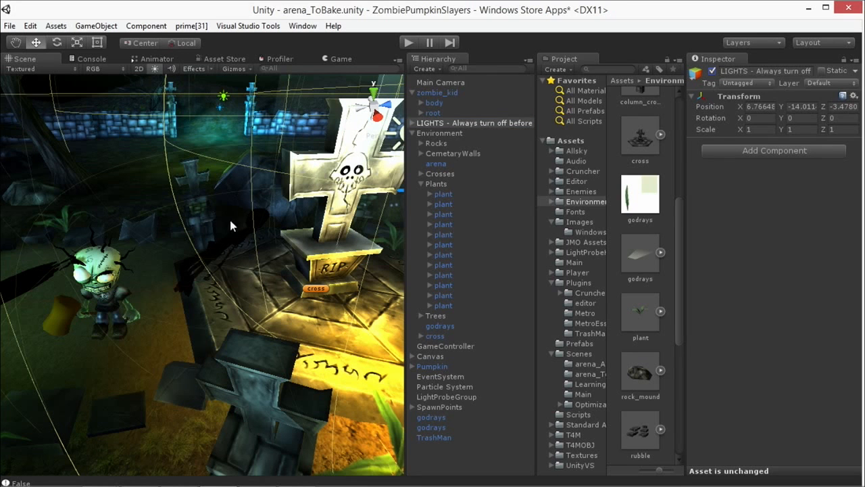
left_click_drag(217, 176, 284, 228, "alt")
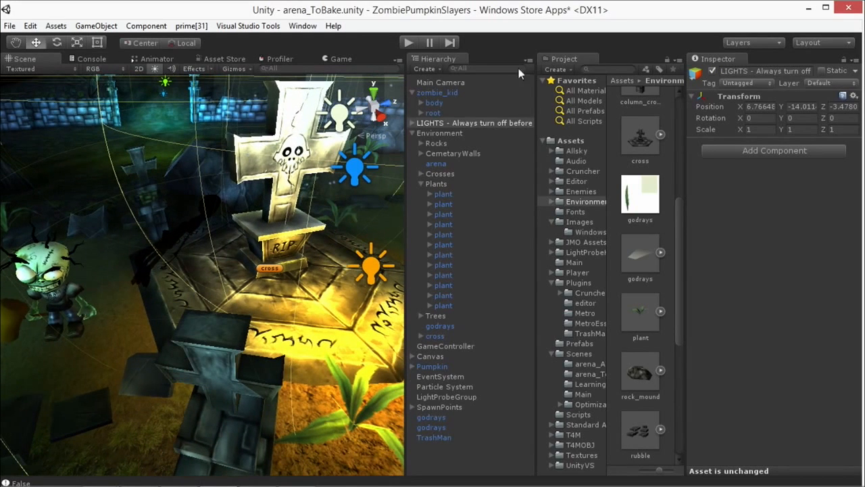
Step: Start a new bake from the bake options in the Lightmapping window and close the window
left_click(302, 27)
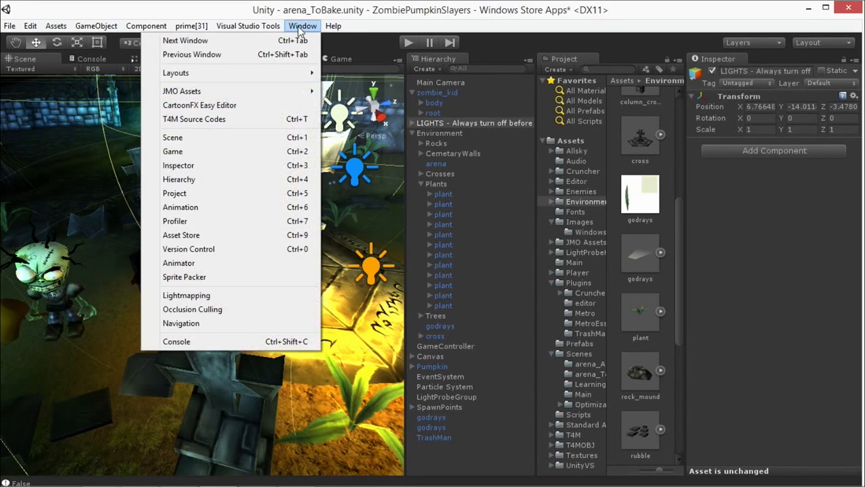
left_click(200, 295)
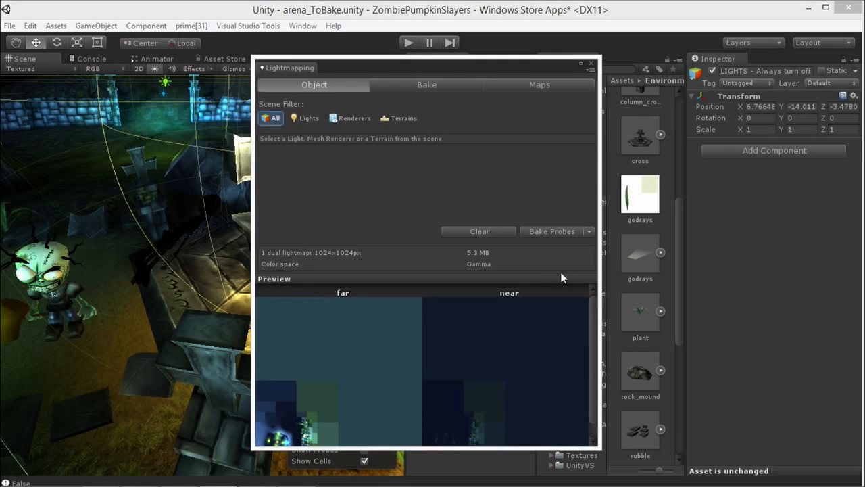
left_click(588, 231)
left_click(576, 245)
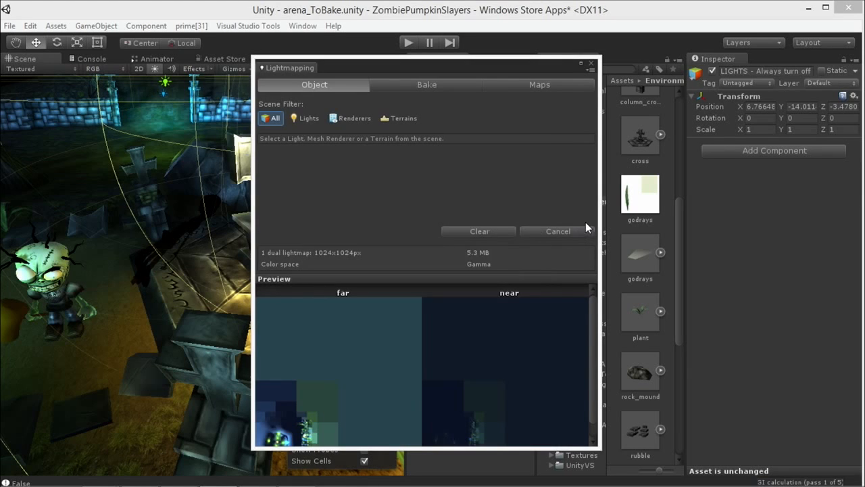
left_click(409, 84)
left_click(590, 62)
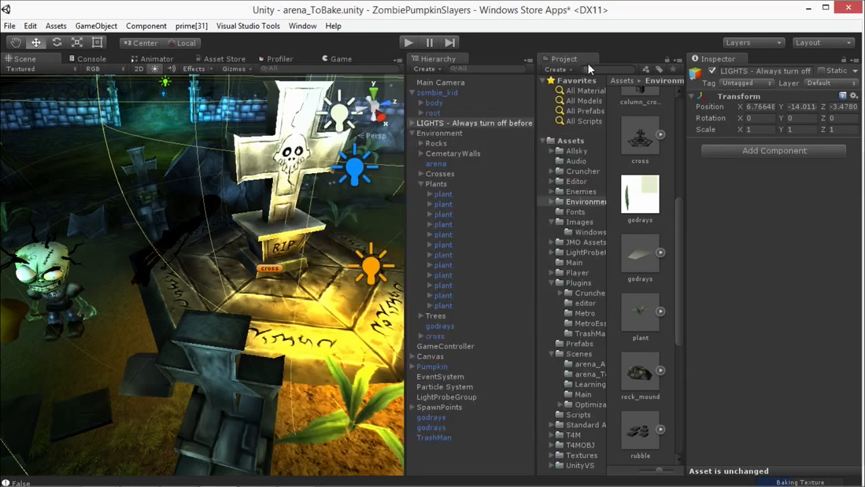
Step: Disable the LIGHTS group to turn off the arena's realtime lights
left_click(449, 357)
left_click(445, 376)
left_click(440, 386)
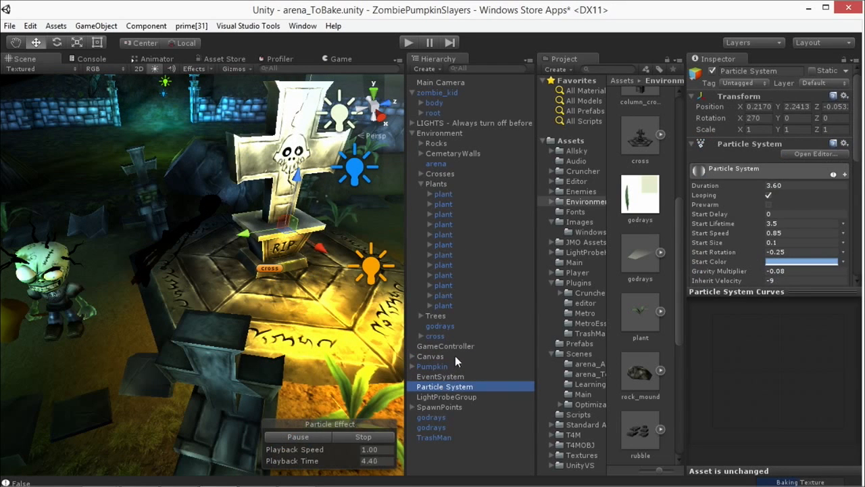
left_click(453, 164)
left_click(451, 126)
left_click(712, 71)
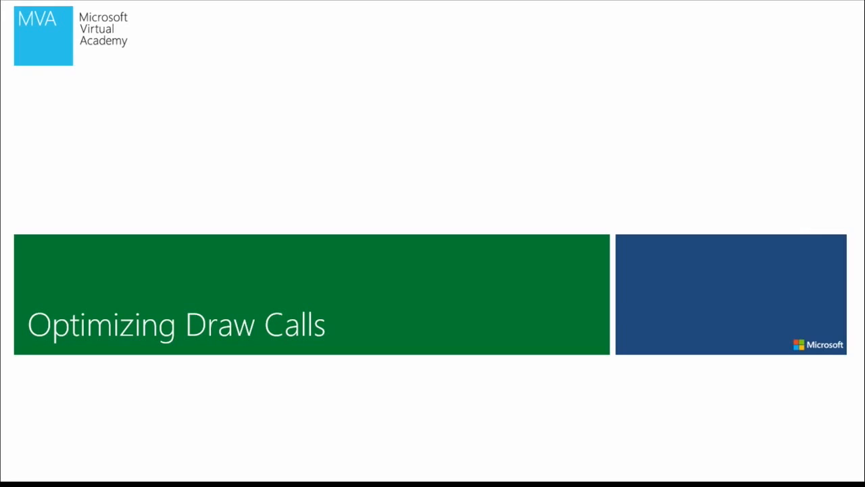
Step: Play the scene, fight the pumpkins near the central cross to examine the characters' lighting, and stop playback
key("Right")
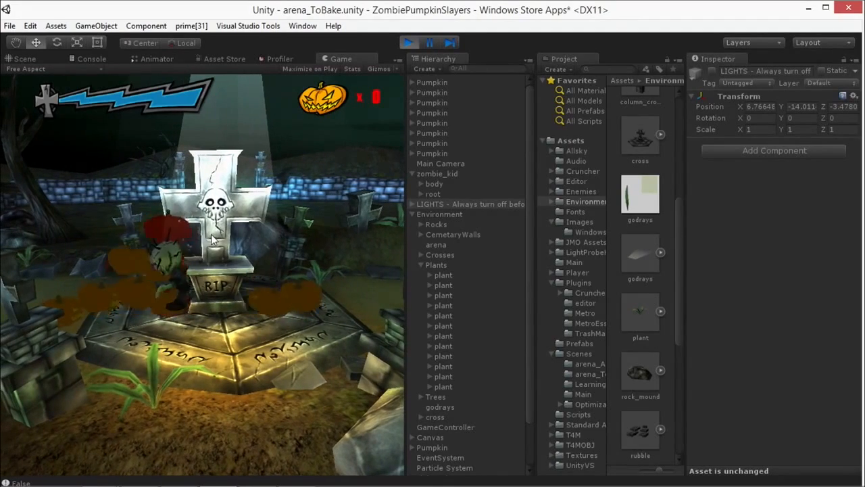
left_click(191, 266)
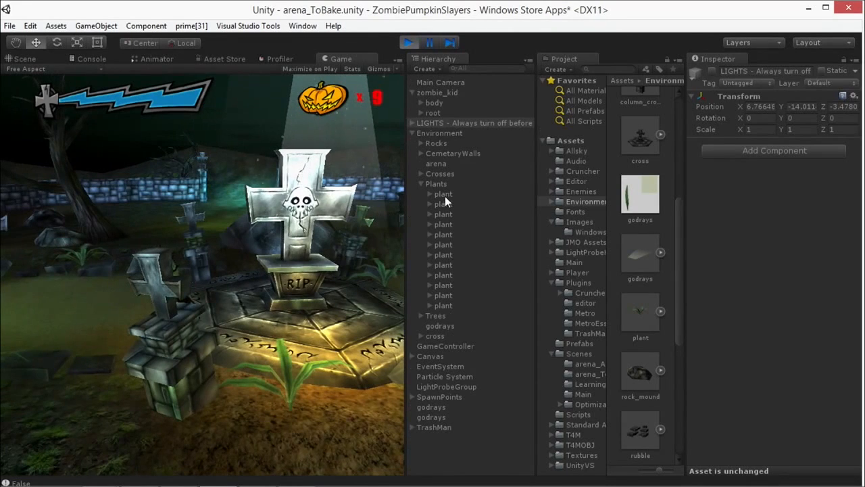
left_click(409, 42)
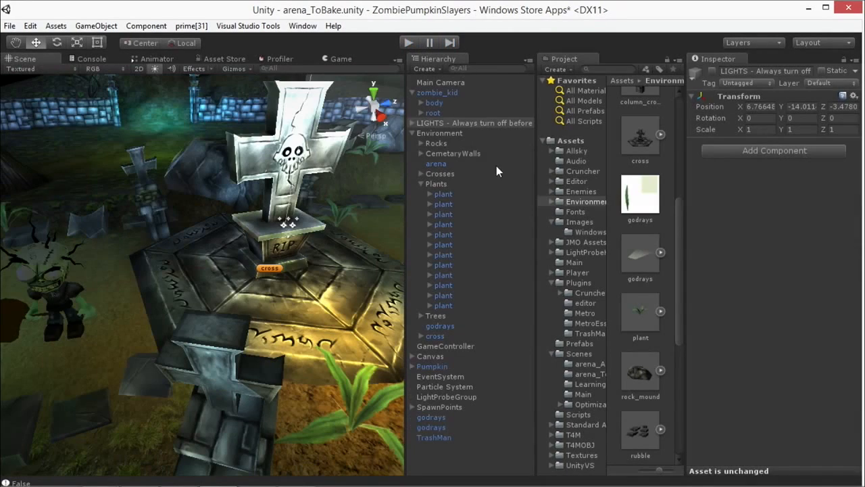
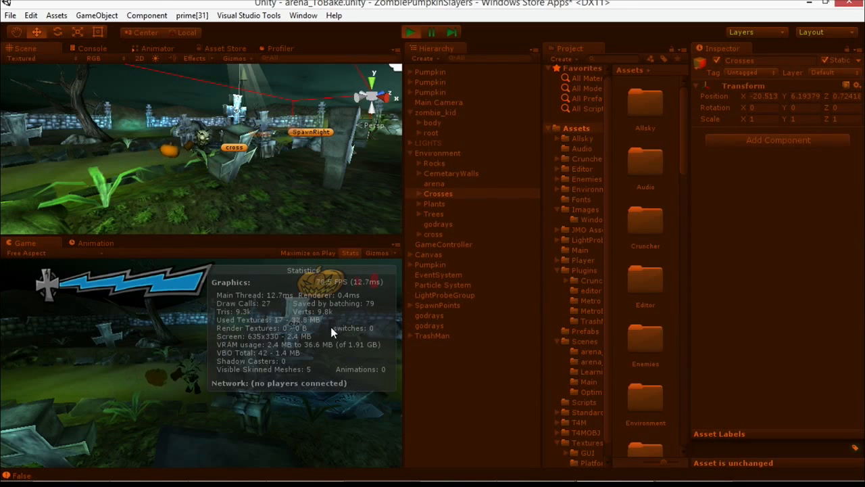
Step: Enable the LIGHTS group and play the scene to examine the draw calls and batching statistics with realtime lights
left_click(408, 31)
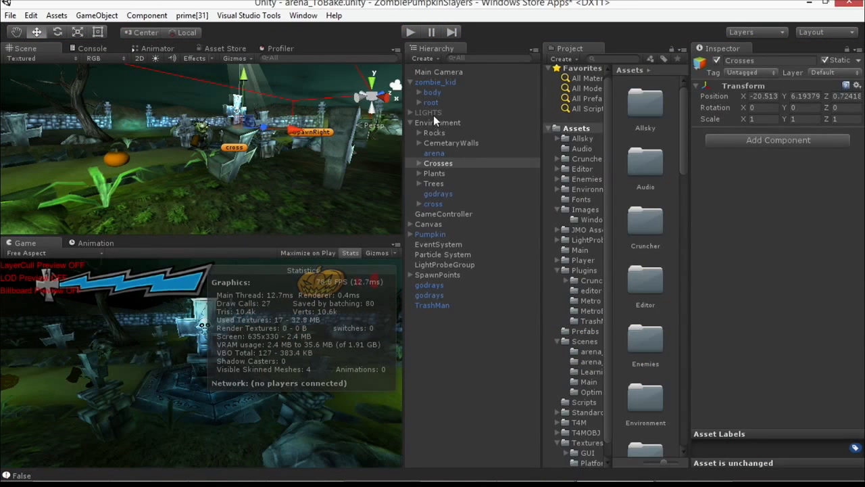
left_click(433, 113)
left_click(718, 60)
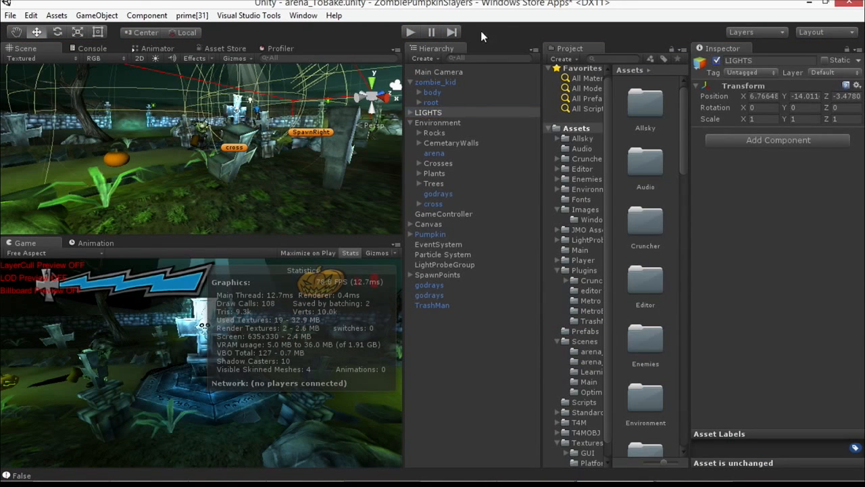
left_click(410, 33)
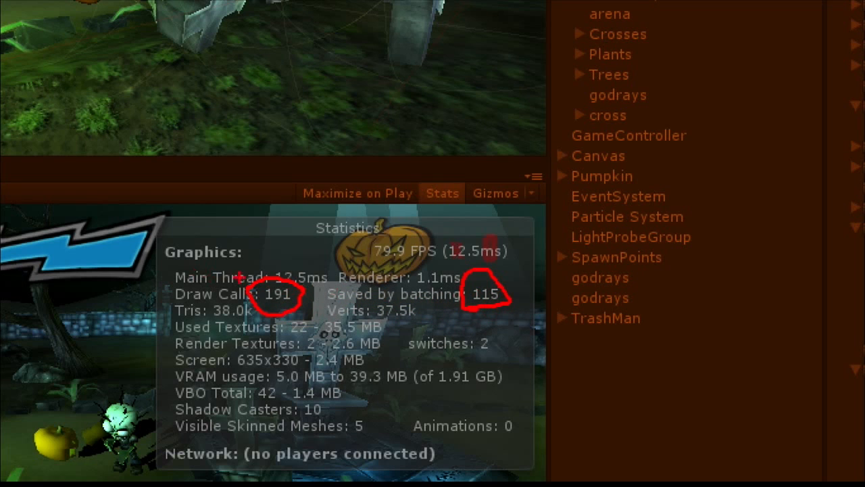
left_click_drag(172, 292, 188, 295)
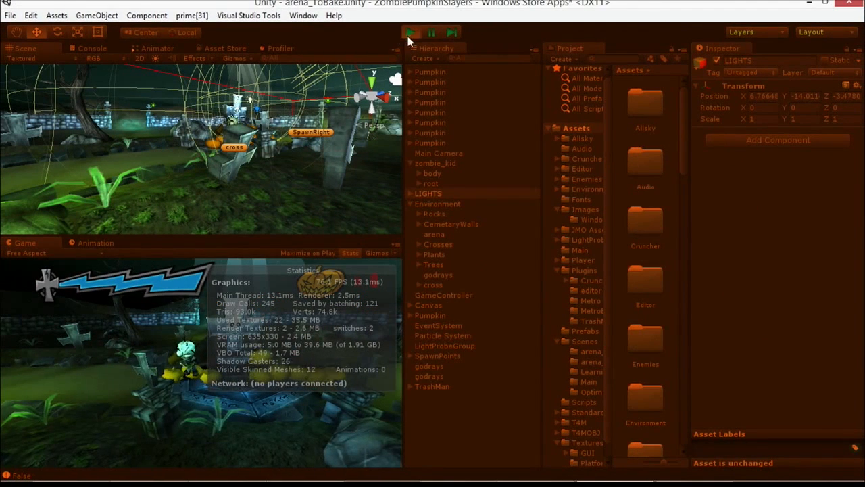
left_click(410, 32)
Step: Inspect the column_cross objects and their parts inside the Environment's Crosses group, and examine the crosses across the arena
left_click(421, 122)
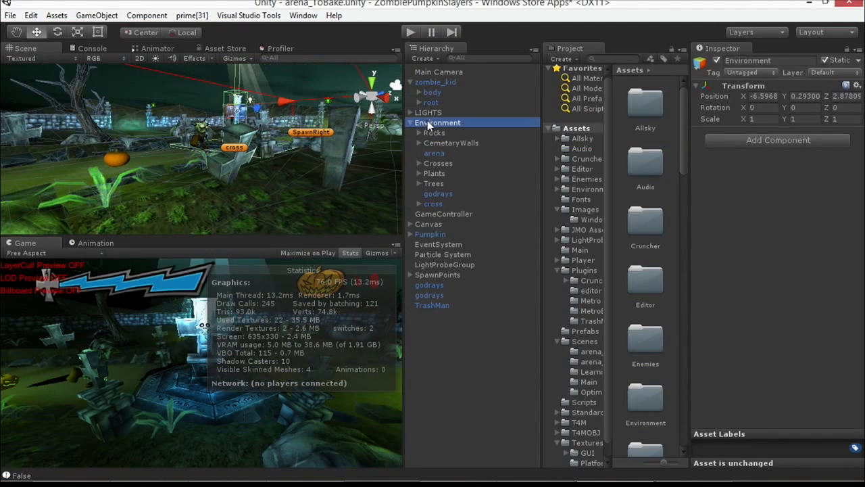
left_click(440, 163)
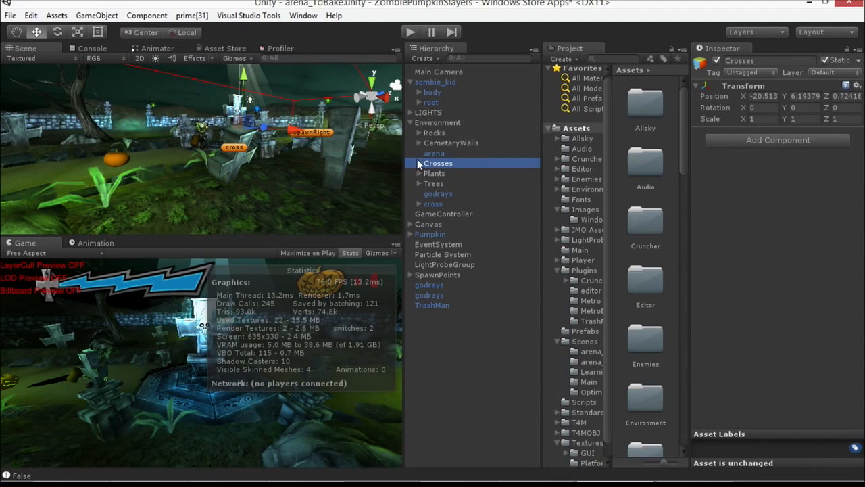
left_click(419, 163)
double_click(453, 183)
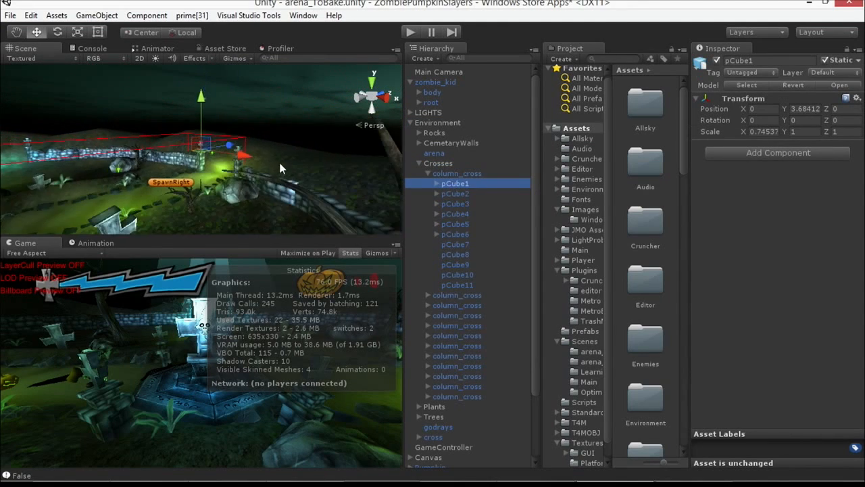
left_click(451, 243)
left_click(451, 304)
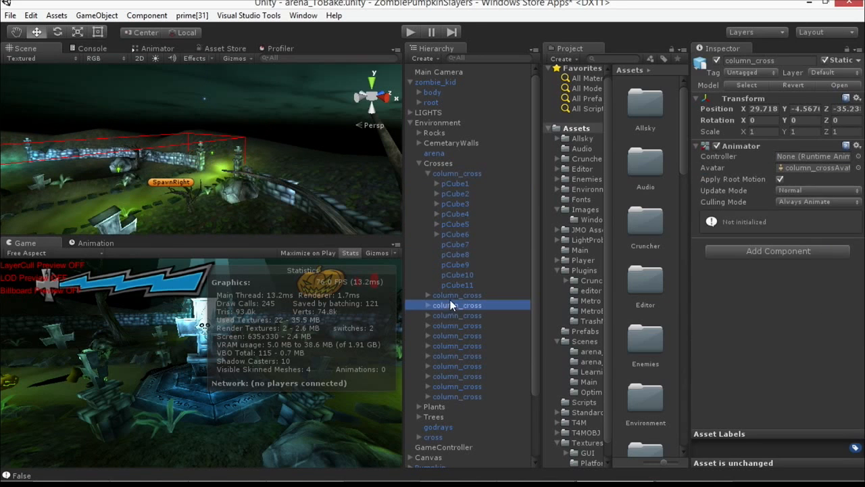
left_click(419, 163)
left_click(433, 163)
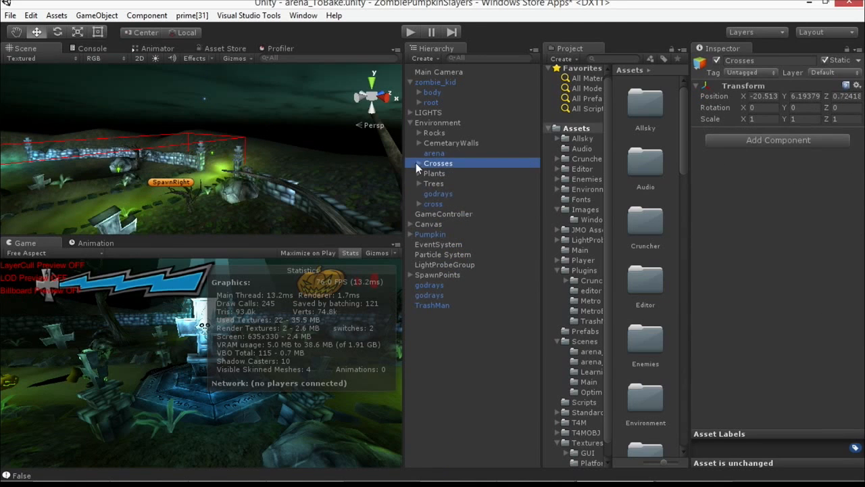
scroll(329, 175, "down", 5)
right_click_drag(329, 175, 200, 185)
scroll(324, 177, "down", 3)
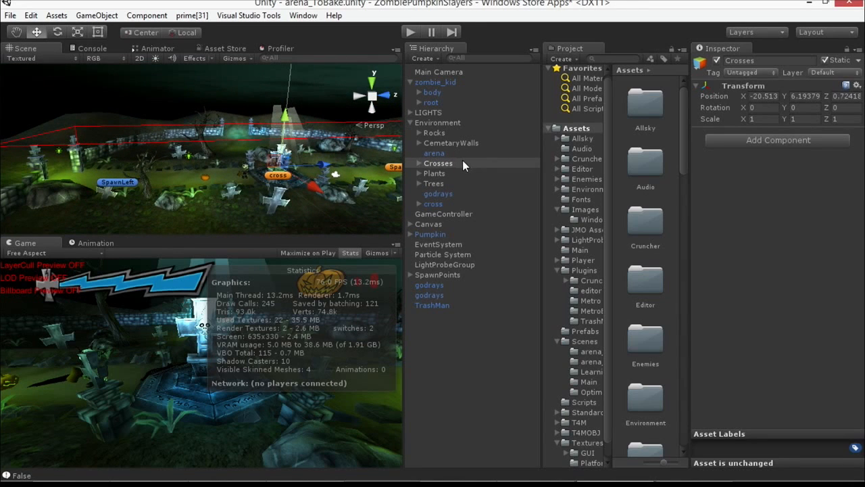
Step: Turn off the static flags for the Crosses group and all its child objects
left_click(424, 165)
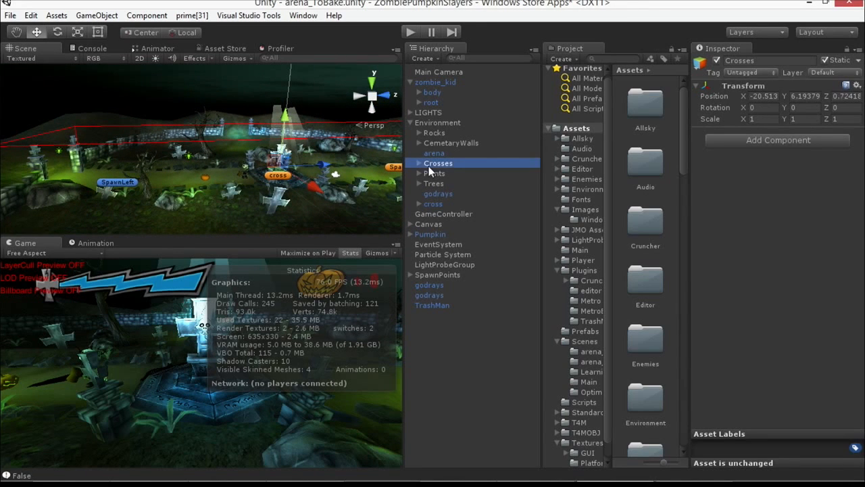
left_click(419, 163)
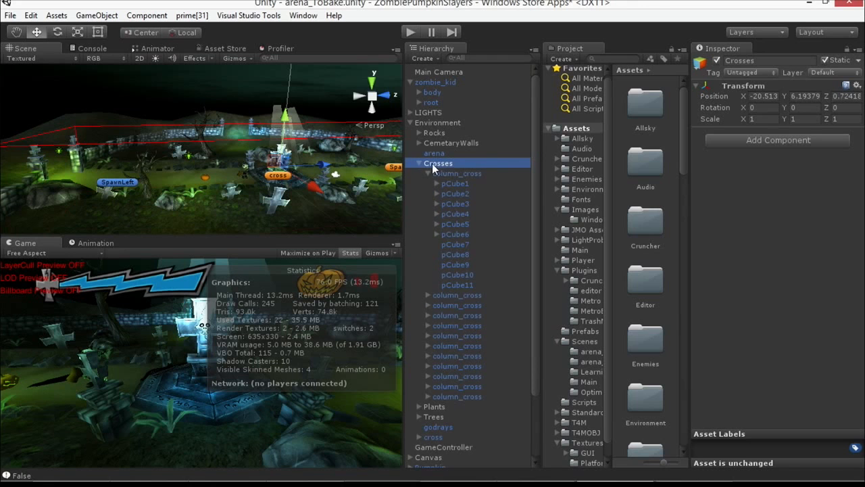
left_click(420, 163)
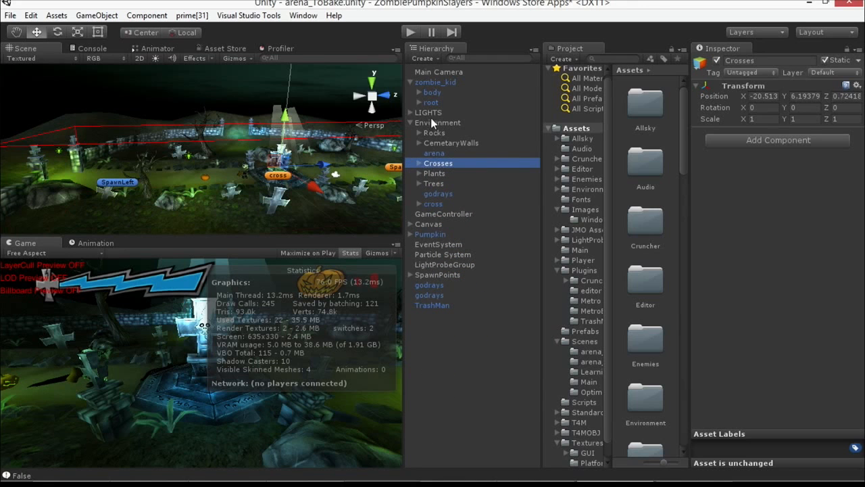
left_click(431, 113)
left_click(438, 162)
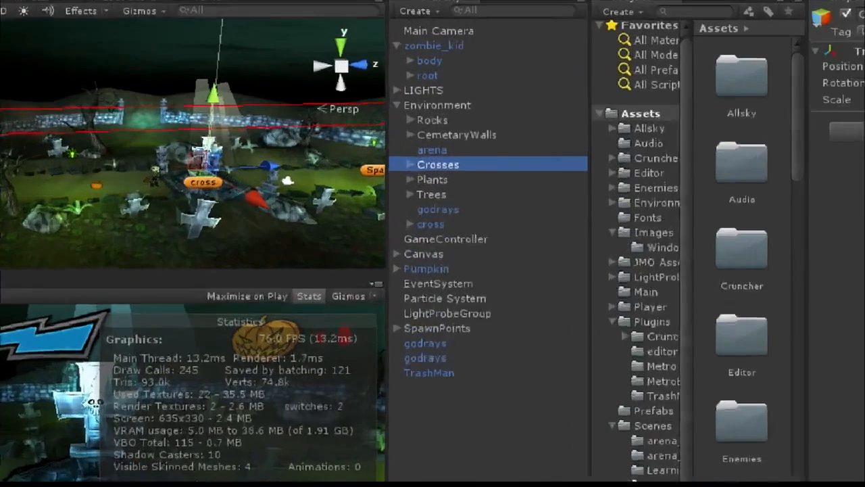
mouse_move(414, 156)
left_mouse_down()
mouse_move(398, 157)
mouse_move(395, 179)
mouse_move(414, 174)
left_mouse_up()
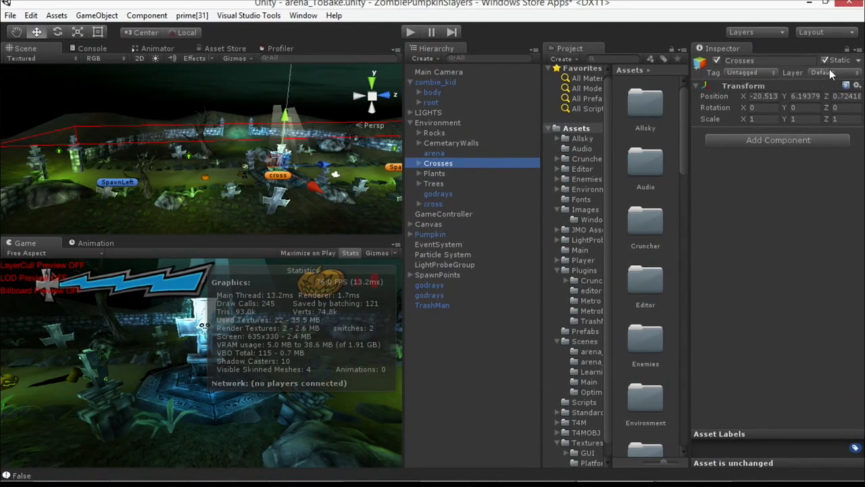
left_click(830, 60)
left_click(385, 268)
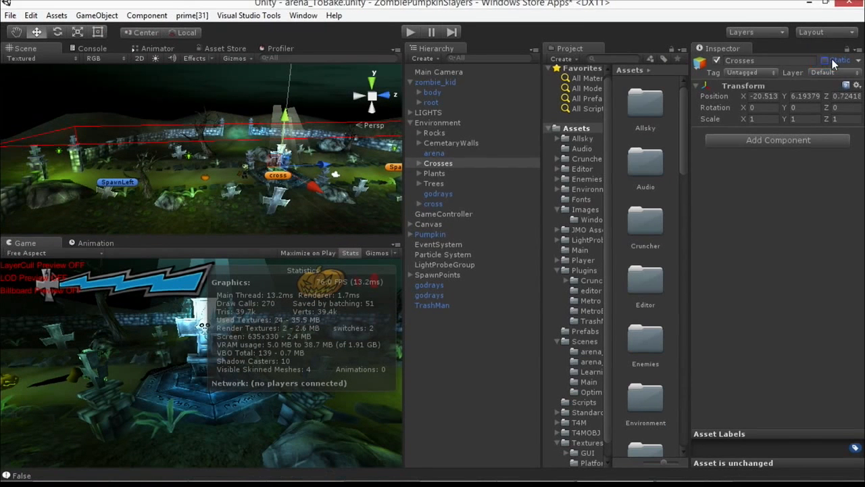
Step: Enable the static flags for Crosses and all its children, and play the scene to examine batching
left_click(784, 61)
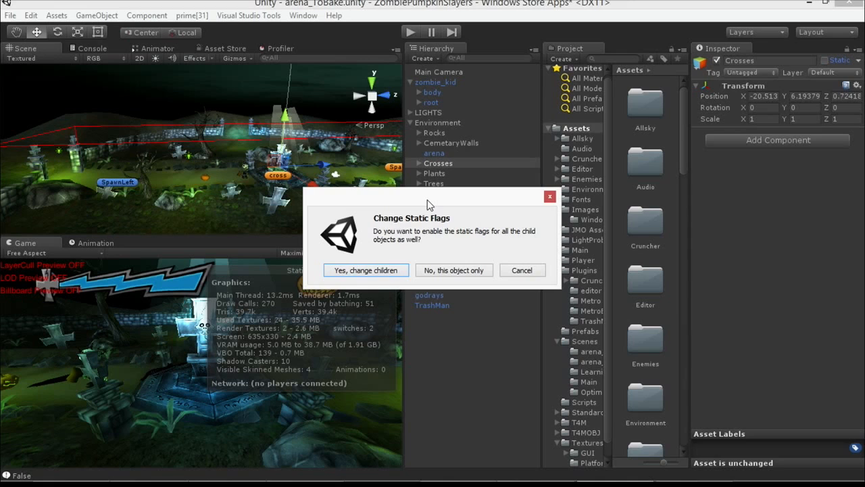
left_click_drag(410, 200, 399, 216)
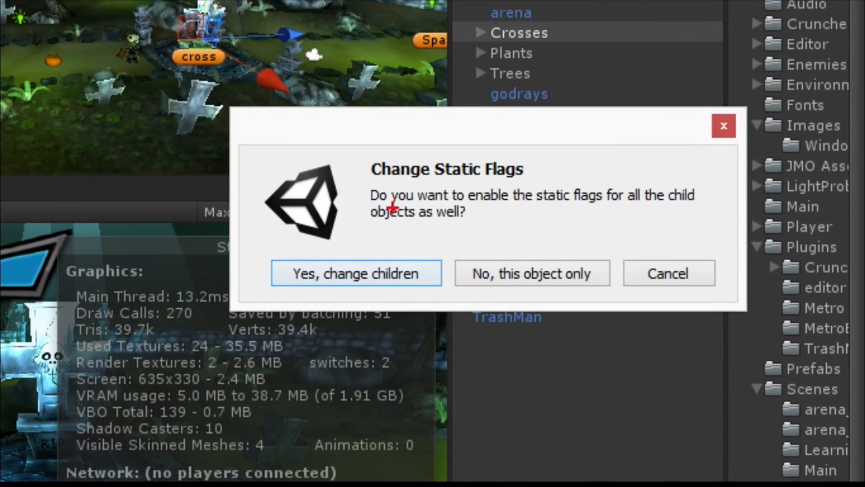
mouse_move(368, 198)
left_mouse_down()
mouse_move(347, 227)
mouse_move(345, 257)
mouse_move(336, 249)
mouse_move(392, 250)
left_mouse_up()
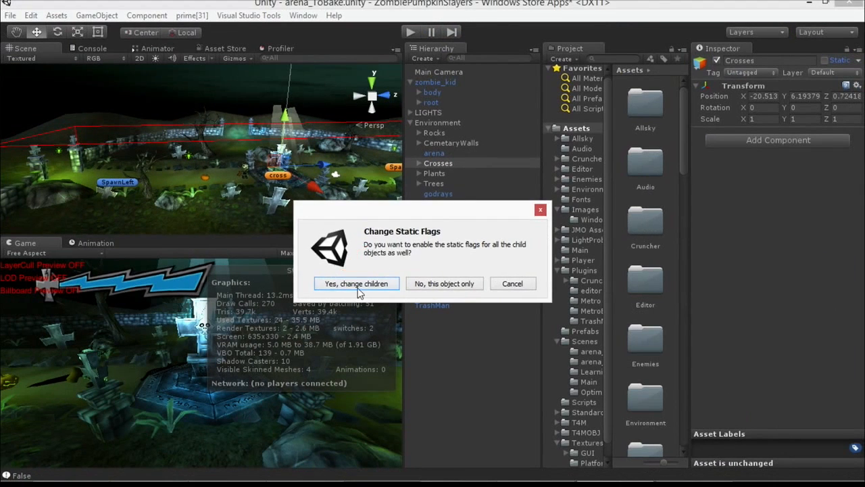
left_click(357, 284)
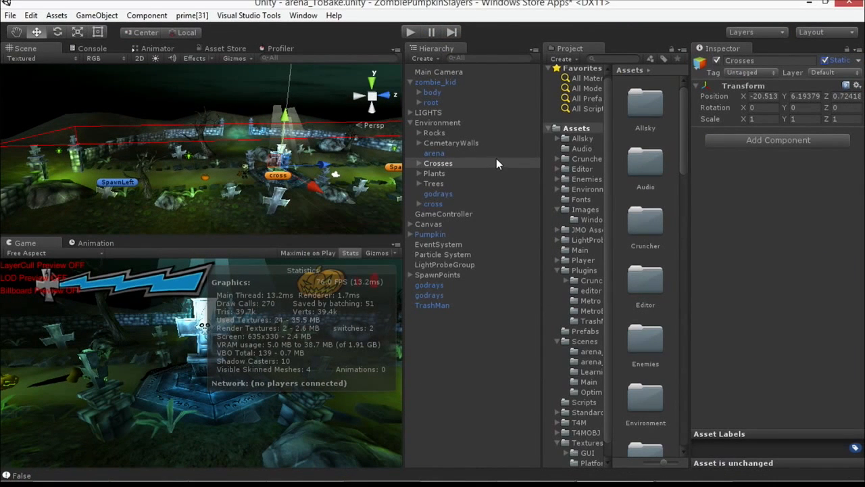
left_click(414, 33)
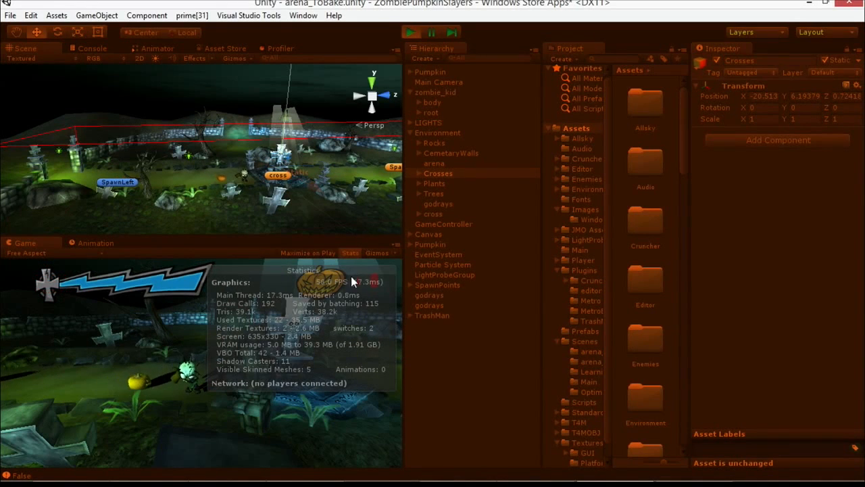
left_click(409, 33)
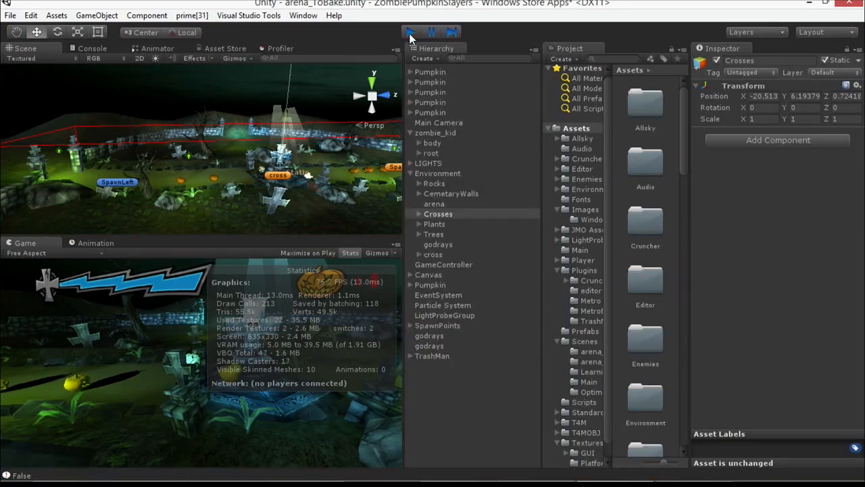
Step: Switch the static flags of Crosses and its children off and on again, and play the scene to compare the statistics
left_click(826, 60)
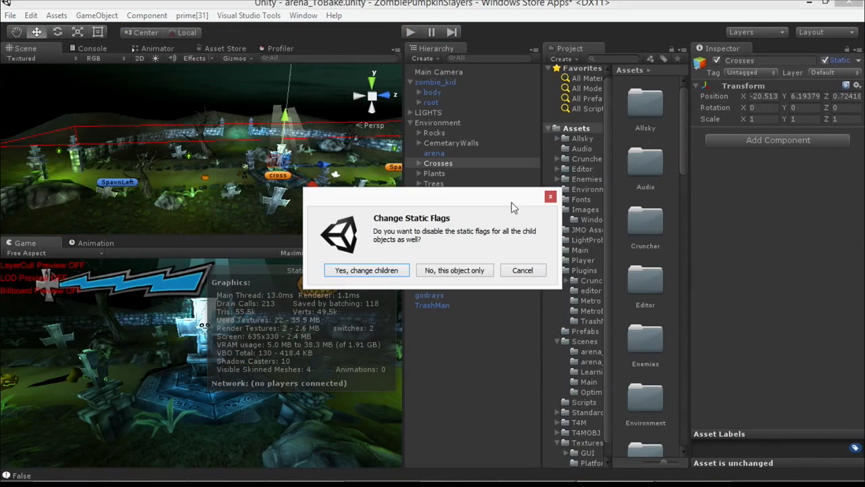
left_click(394, 272)
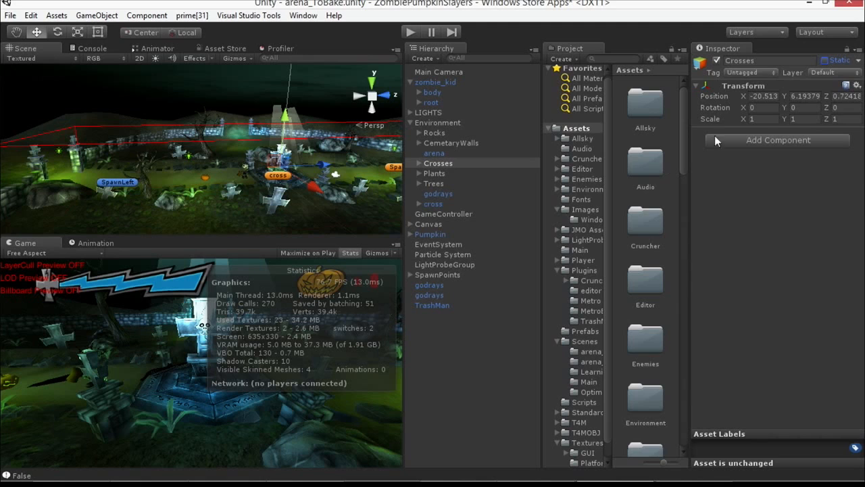
left_click(825, 60)
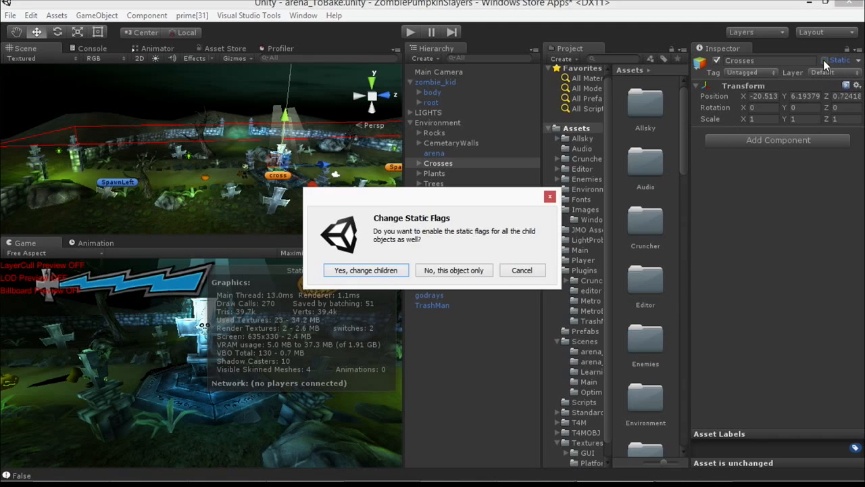
left_click(381, 273)
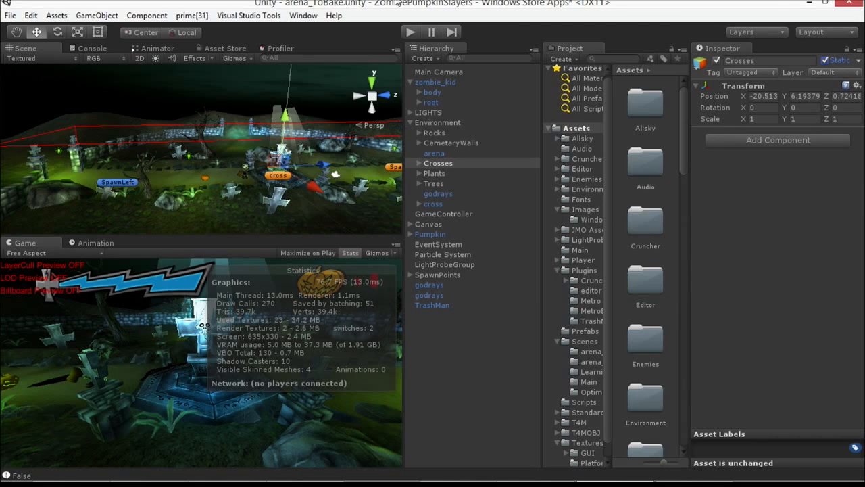
left_click(410, 32)
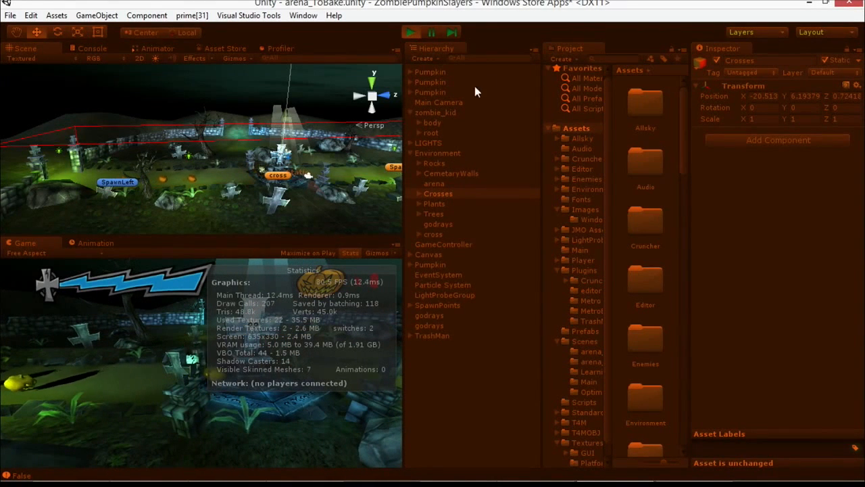
key("ctrl+p")
Step: Switch the LIGHTS group off and on again, and play the scene to examine draw calls and batching
left_click(431, 113)
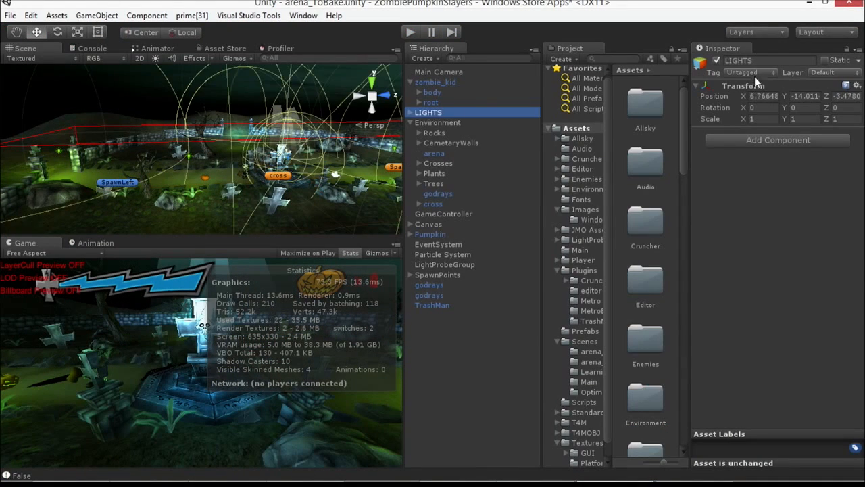
left_click(715, 61)
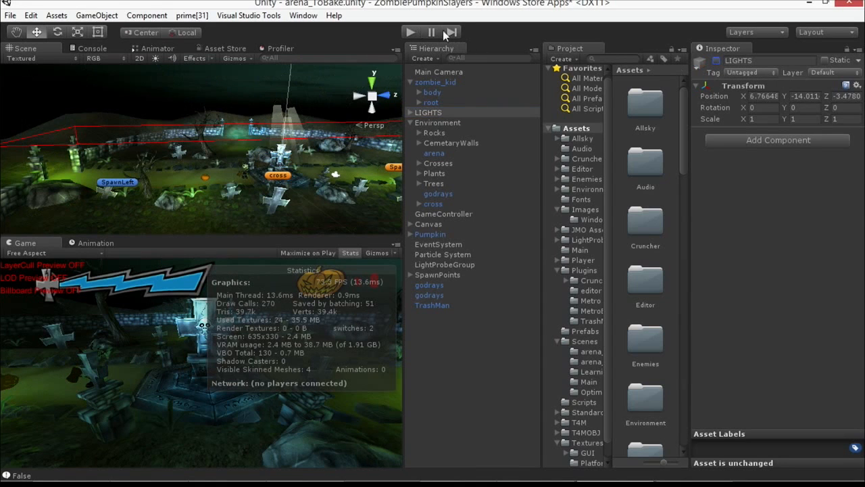
left_click(716, 61)
key("ctrl+p")
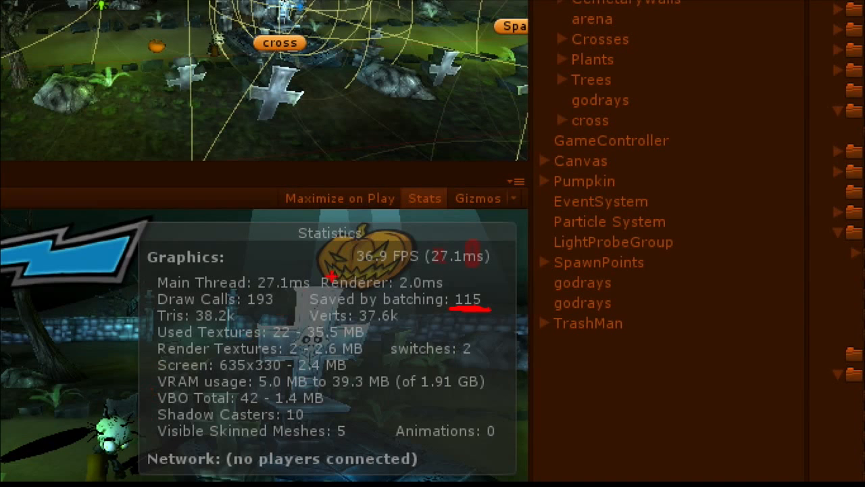
left_click_drag(285, 313, 246, 320)
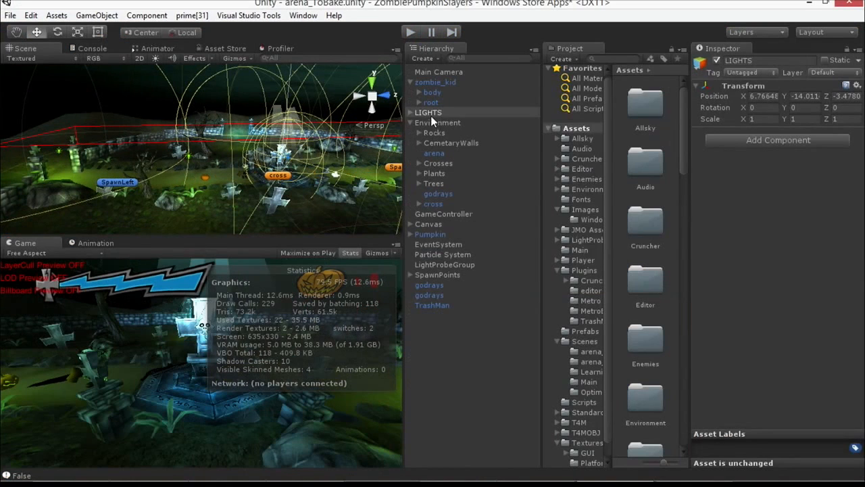
Step: Disable the LIGHTS group and play the scene to examine draw calls and batching with only baked lighting
left_click(431, 114)
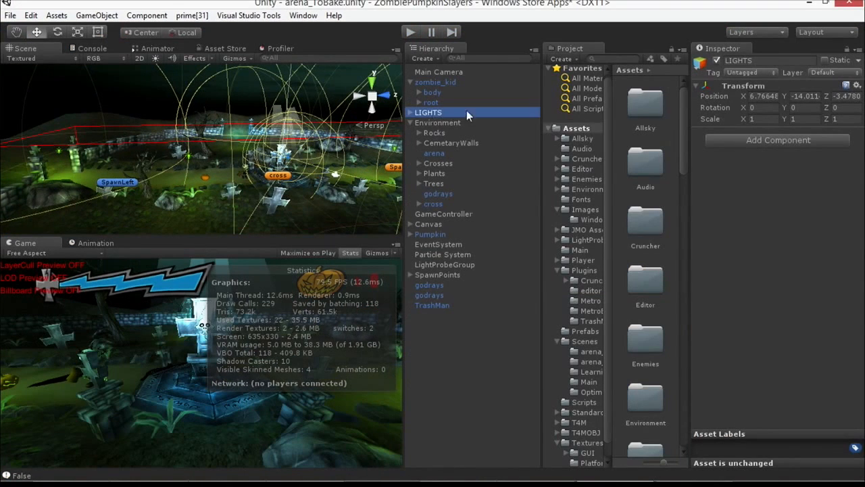
left_click(717, 60)
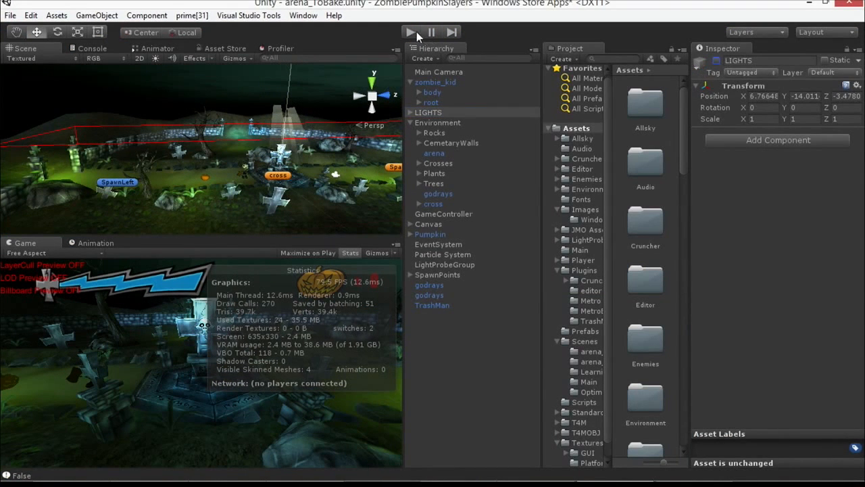
left_click(414, 32)
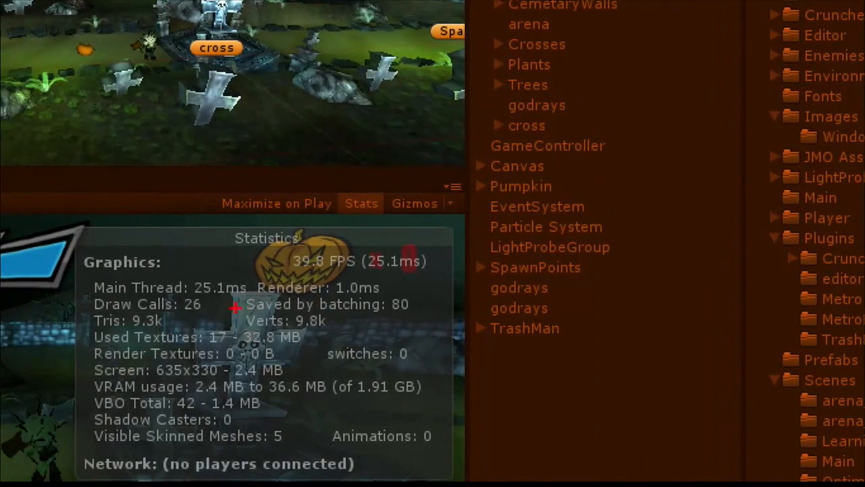
left_click_drag(171, 317, 219, 311)
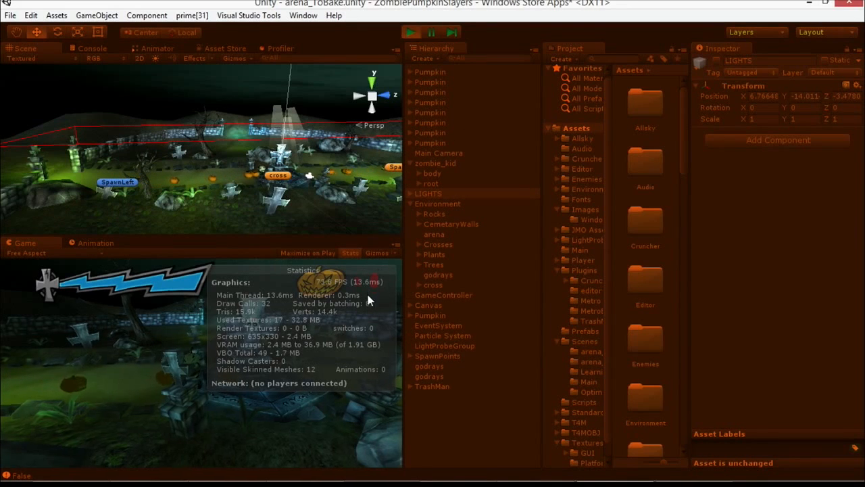
Step: Stop the game and create a new empty scene without saving the changes to arena_ToBake
left_click(414, 32)
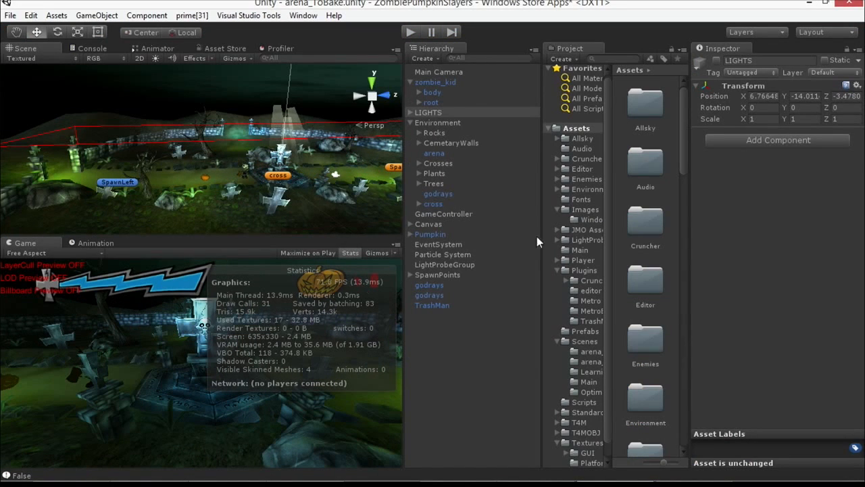
left_click(11, 15)
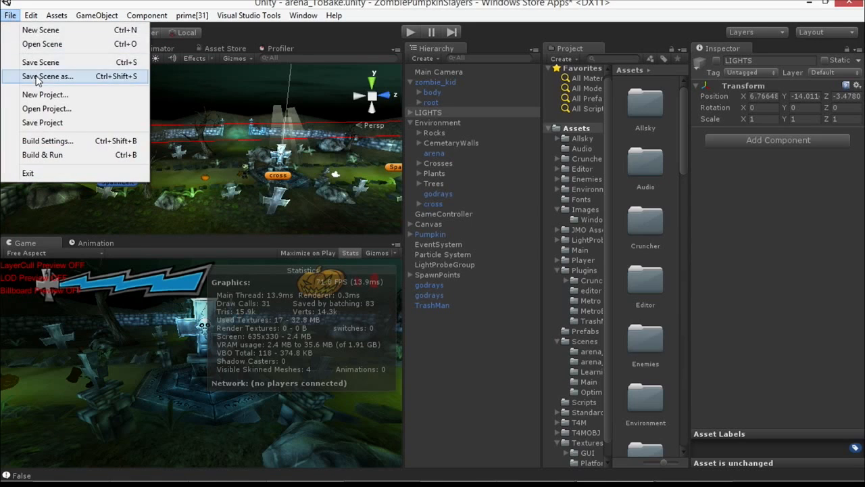
left_click(37, 29)
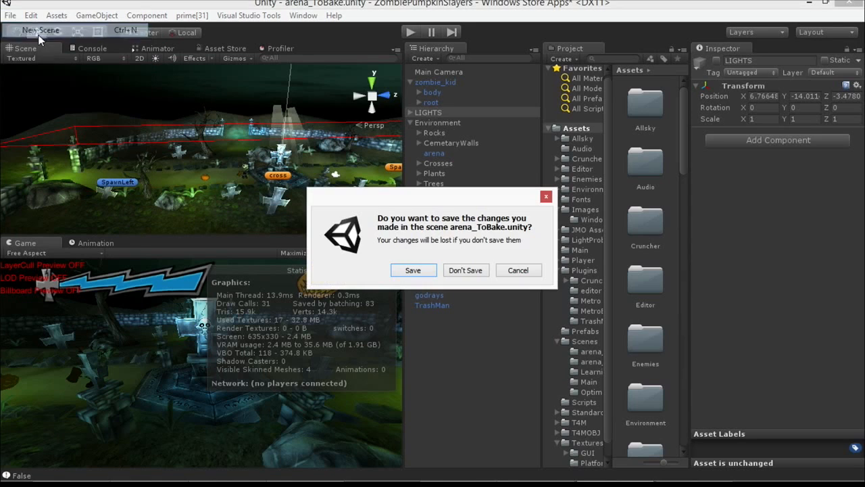
left_click(464, 270)
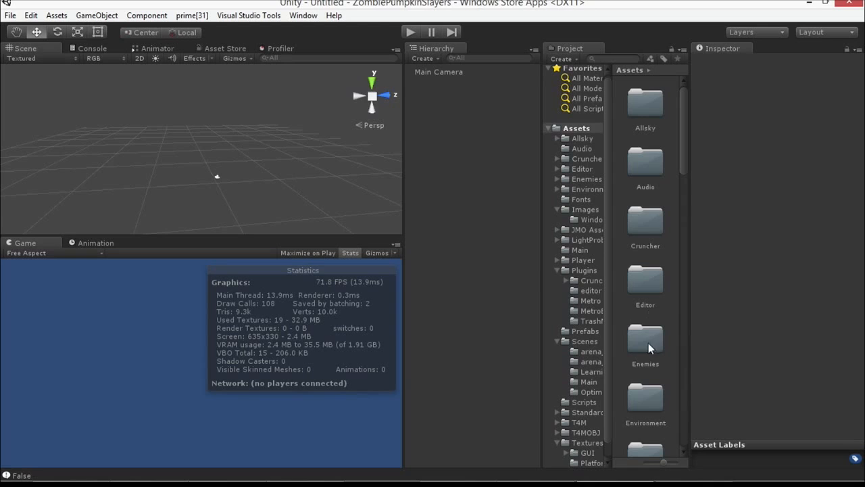
Step: Open the platform sprites folder inside Textures, select the Floor1 sprite, and switch the Scene view to 2D
left_click(581, 371)
scroll(579, 388, "down", 1)
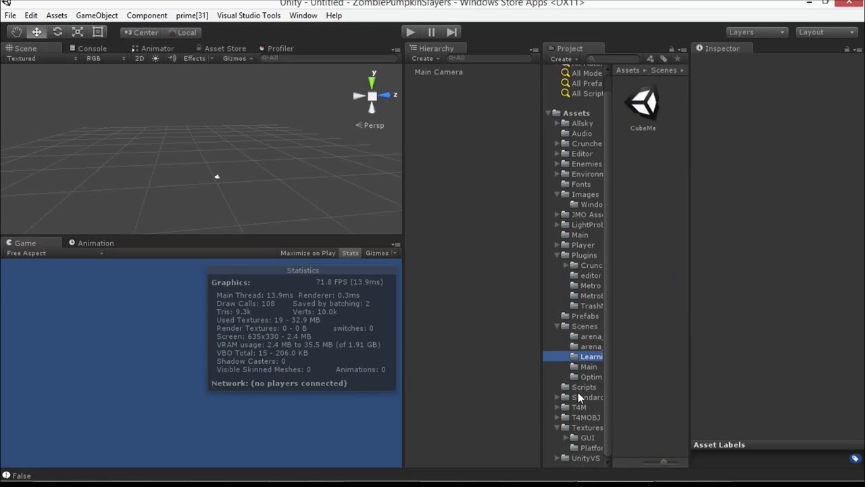
left_click(588, 427)
left_click(590, 446)
left_click(643, 164)
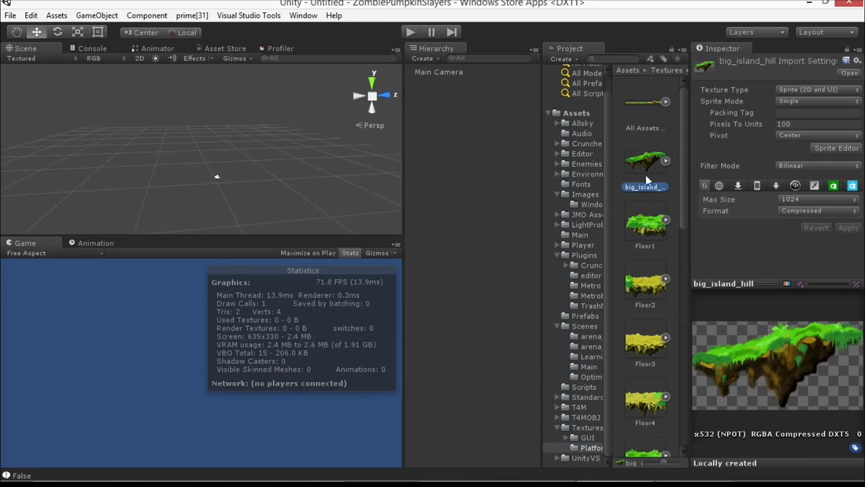
left_click(647, 232)
scroll(646, 231, "down", 6)
scroll(647, 229, "up", 3)
scroll(669, 160, "up", 4)
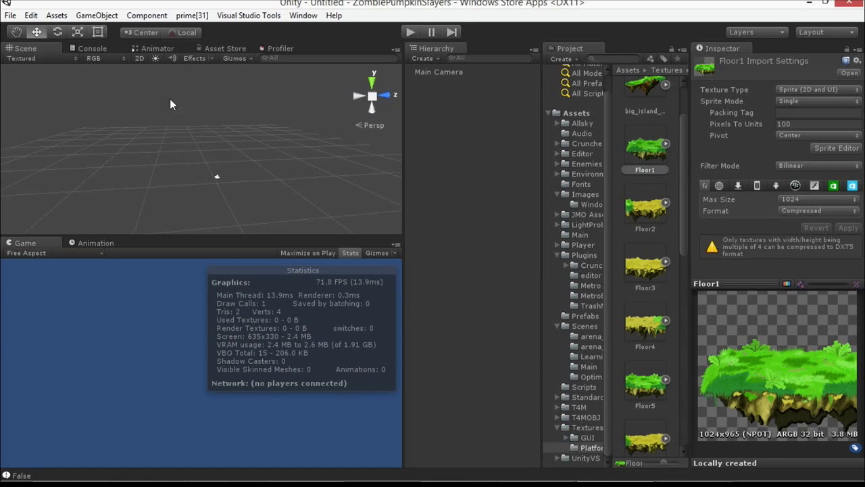
left_click(140, 58)
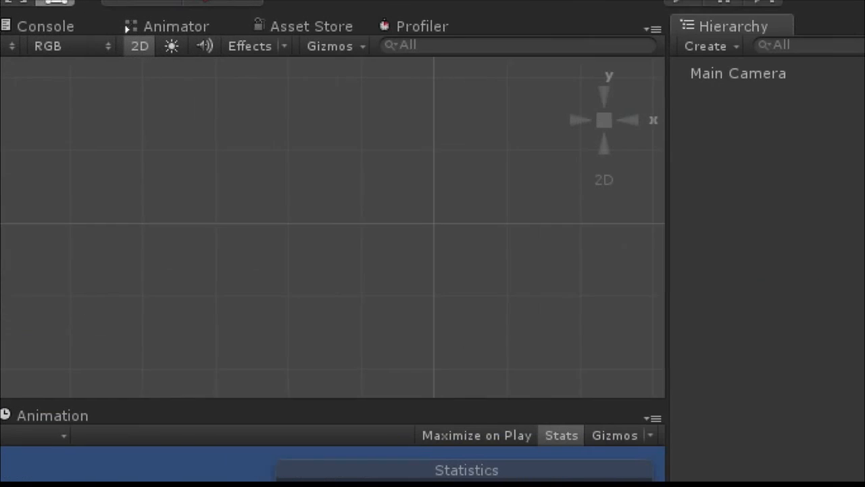
left_click_drag(154, 61, 167, 132)
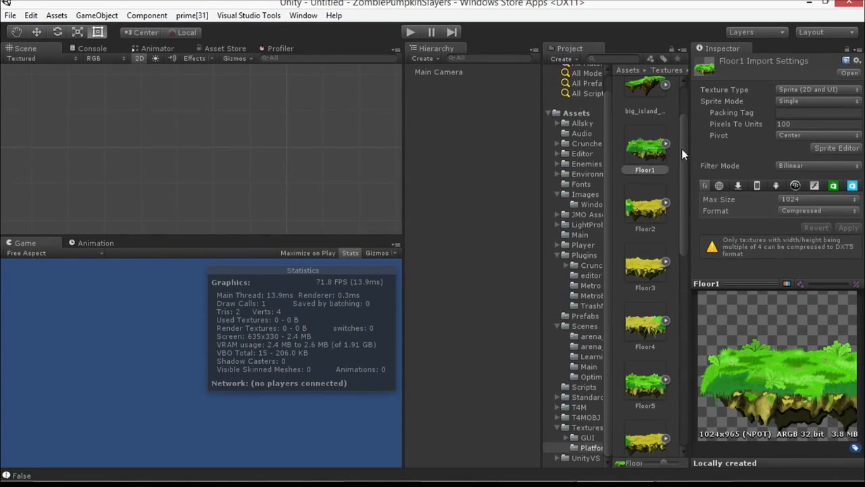
Step: Switch Floor1's texture type to Texture and back to Sprite (2D and UI), and apply the import settings
left_click(790, 92)
left_click(780, 95)
left_click(647, 153)
left_click(785, 91)
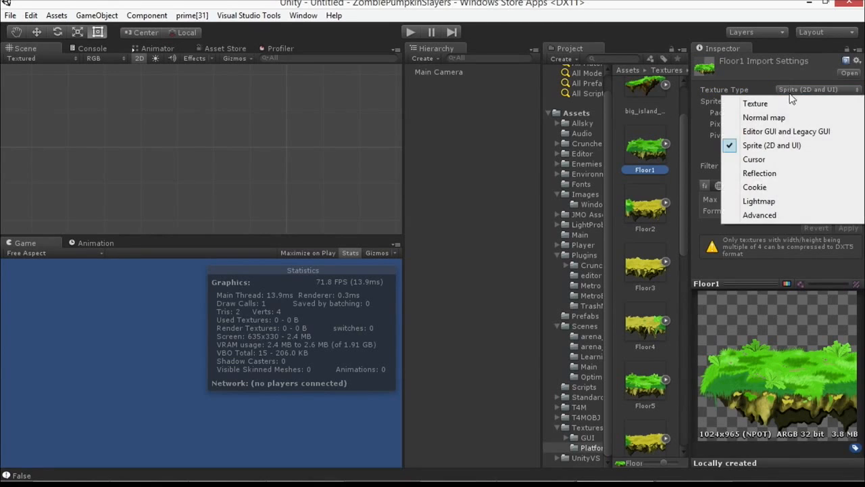
left_click(787, 101)
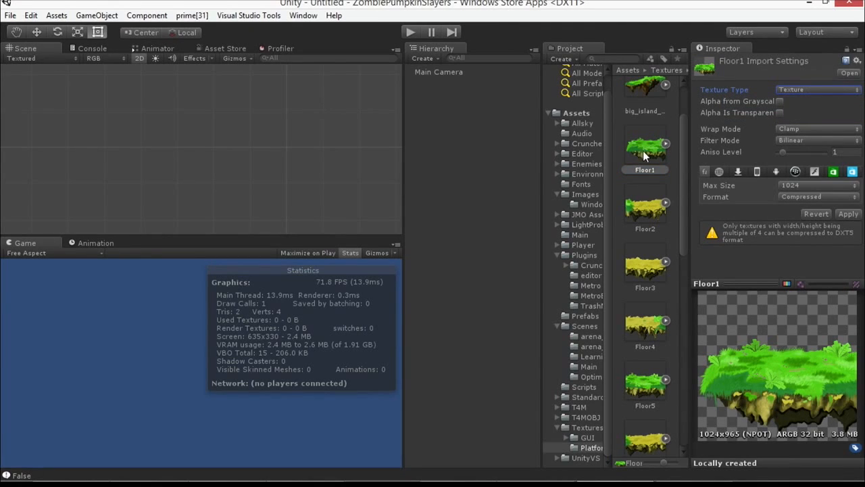
left_click(785, 91)
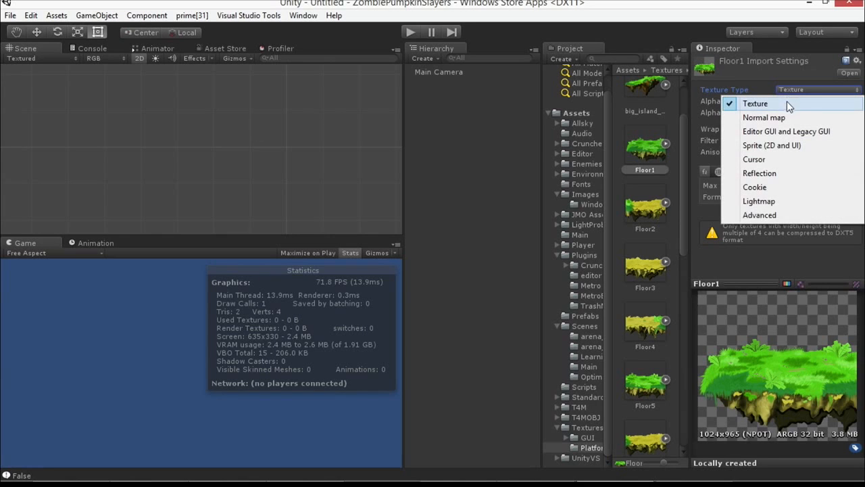
left_click(771, 146)
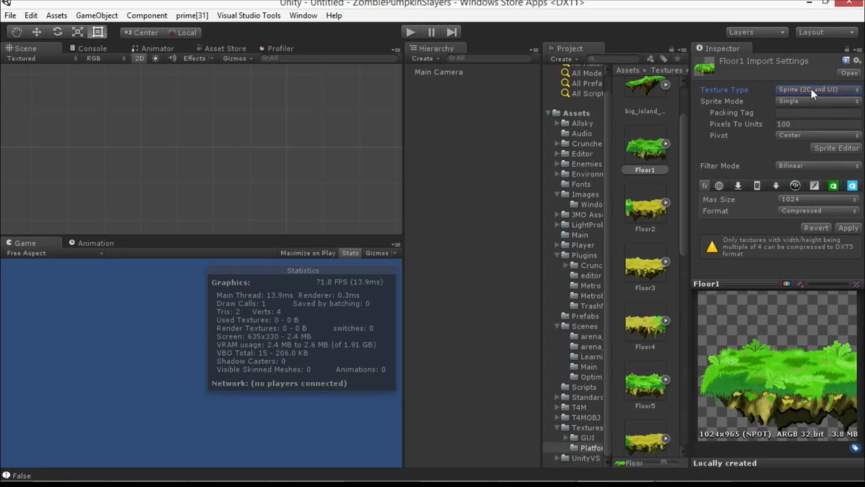
left_click(849, 228)
Step: Place Floor1, two copies of Floor2, Floor3 and Floor5 as separate platforms in the scene
left_click_drag(648, 157, 142, 146)
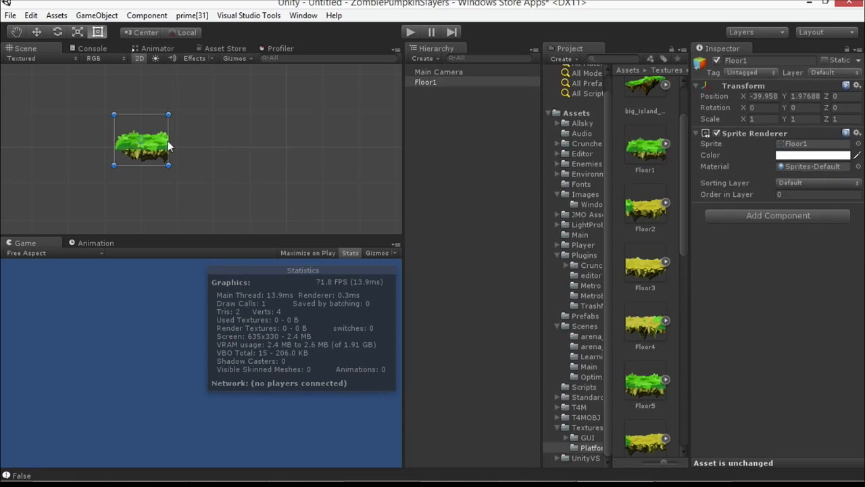
left_click_drag(646, 206, 252, 159)
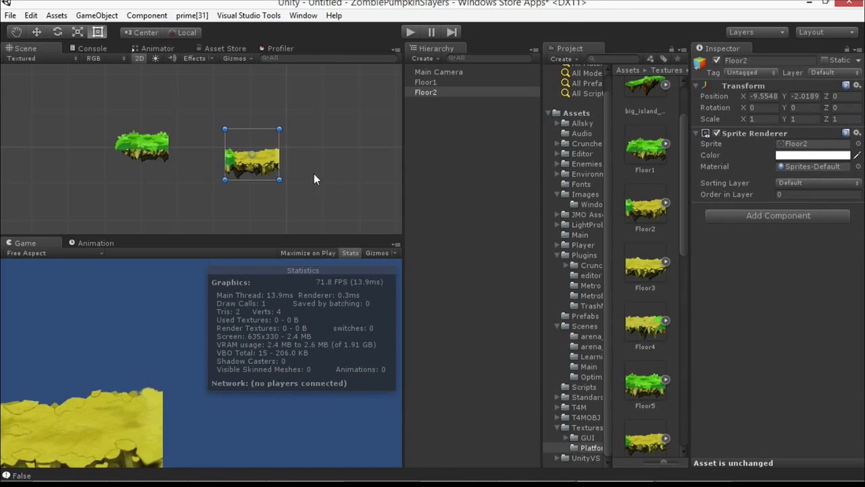
left_click_drag(627, 215, 124, 193)
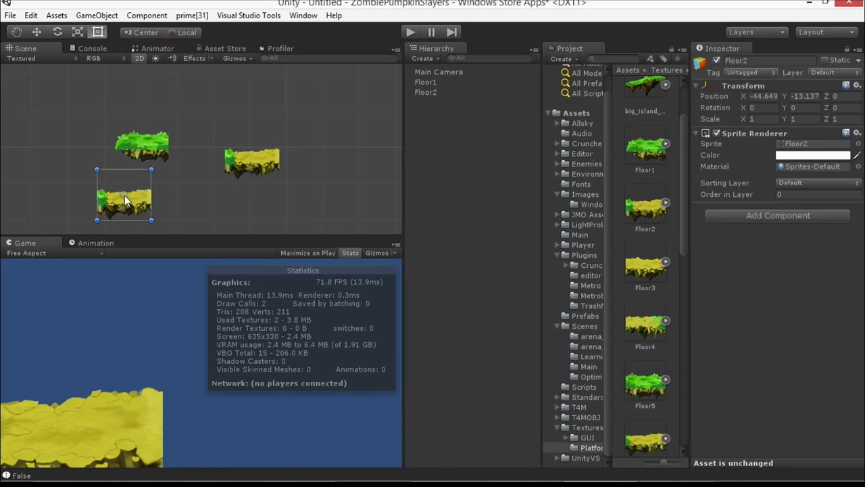
left_click_drag(643, 271, 181, 186)
left_click_drag(623, 378, 212, 95)
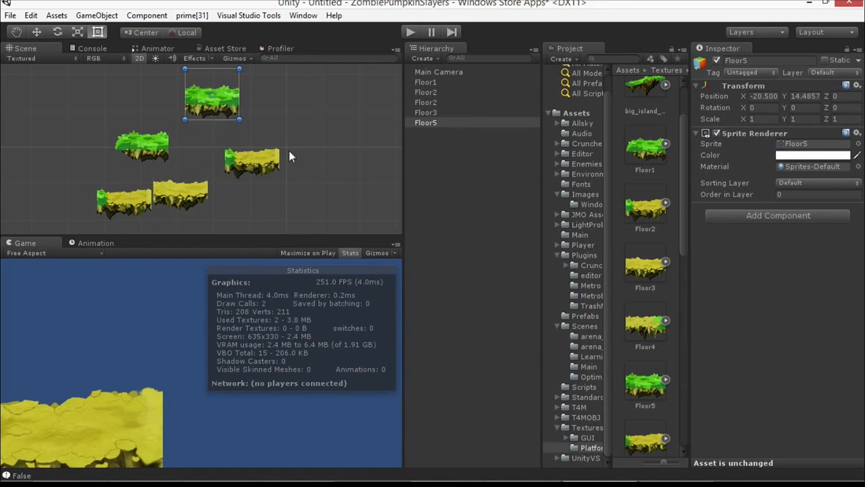
Step: Add the Floor8, Floor7 and Floor9 sprites to the scene beside the existing platforms
scroll(659, 402, "down", 3)
left_click(642, 342)
scroll(637, 345, "down", 5)
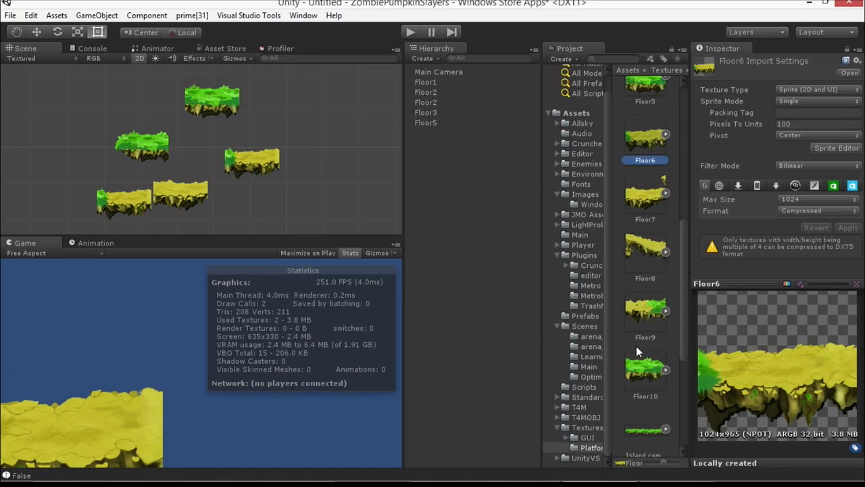
left_click(644, 368, "shift")
left_click_drag(644, 369, 67, 139)
left_click(384, 302)
left_click_drag(660, 250, 280, 102)
left_click_drag(632, 198, 310, 157)
left_click_drag(651, 325, 309, 205)
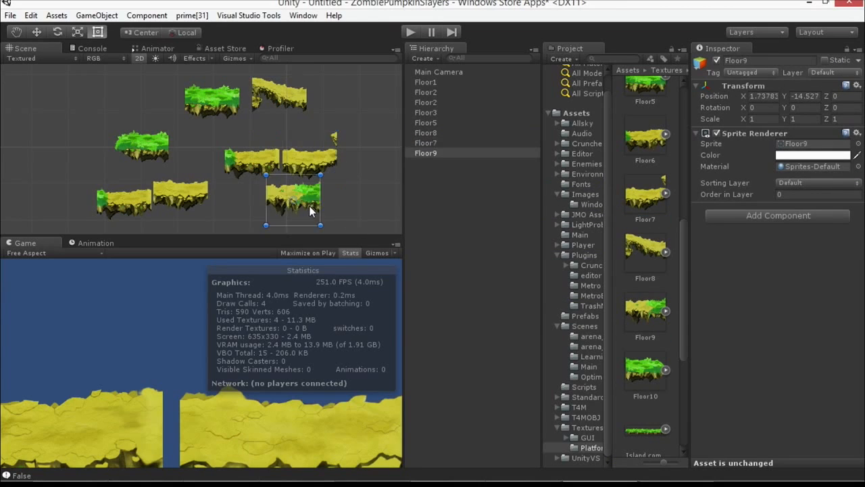
Step: Add Floor10 at the far side of the platforms and Island complete along their lower edge
scroll(309, 205, "down", 2)
left_click_drag(643, 380, 101, 130)
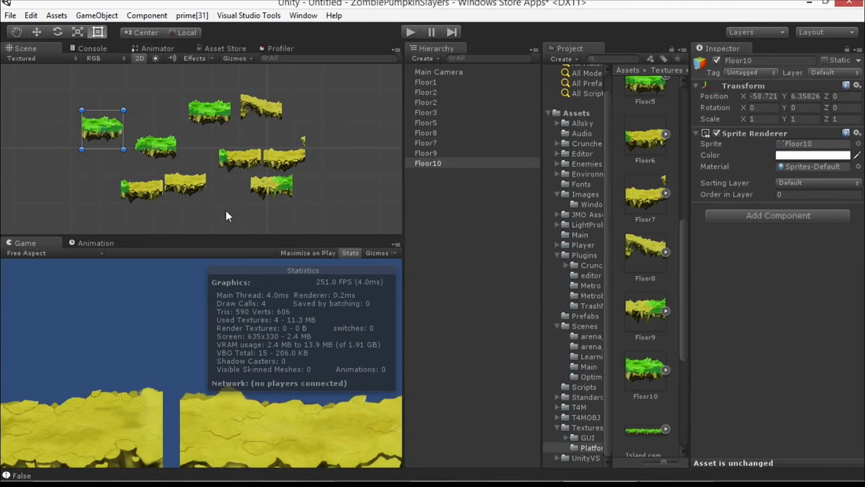
left_click_drag(657, 430, 199, 187)
Step: Add another Floor2 beneath the Floor5 platform and another Floor1 next to the sloped Floor8 platform
scroll(201, 187, "down", 1)
scroll(201, 188, "up", 1)
scroll(646, 203, "up", 3)
left_click_drag(645, 123, 202, 142)
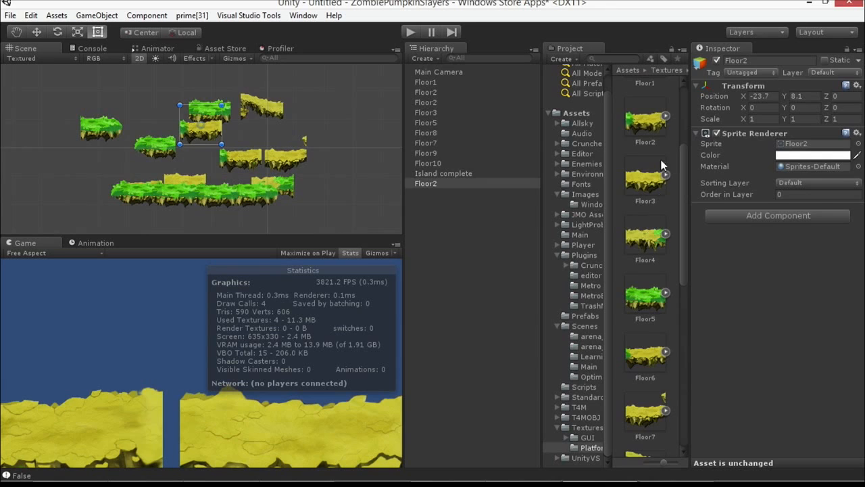
left_click(646, 122)
scroll(662, 128, "up", 3)
left_click_drag(648, 215, 305, 103)
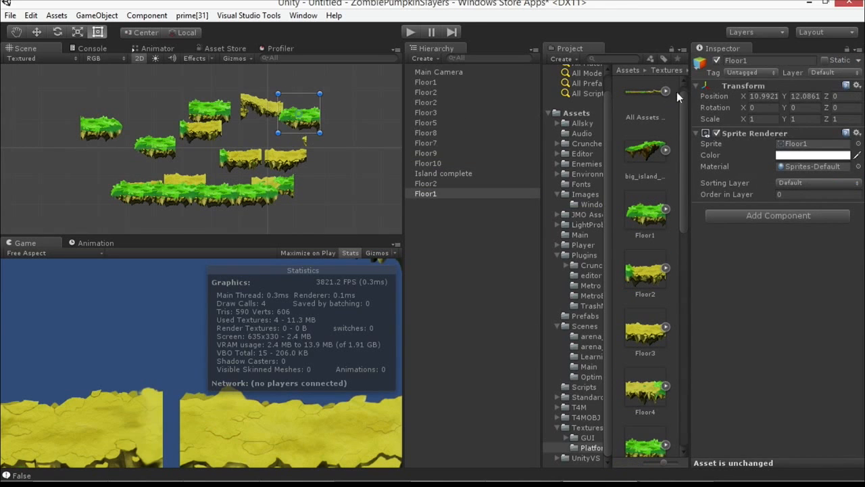
Step: Open the Sprite Packer window to check whether sprite packing is available, and close it
left_click(656, 147)
key("ctrl+a")
left_click(649, 152)
left_click(302, 15)
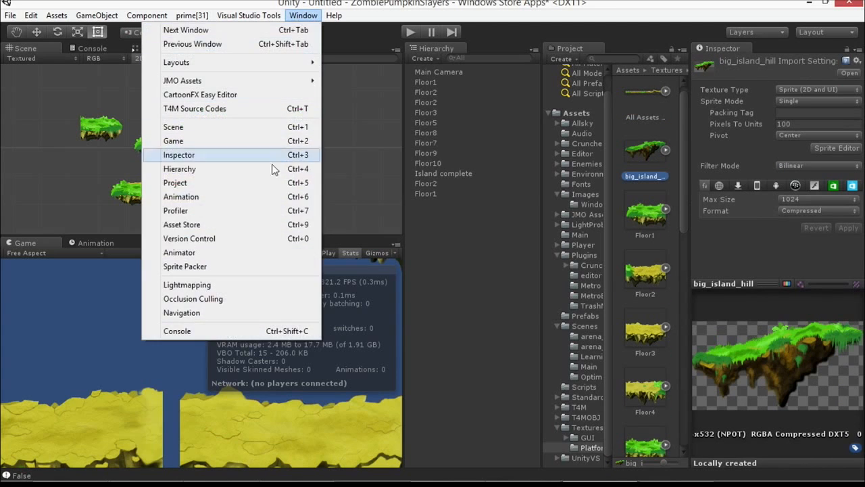
left_click(230, 267)
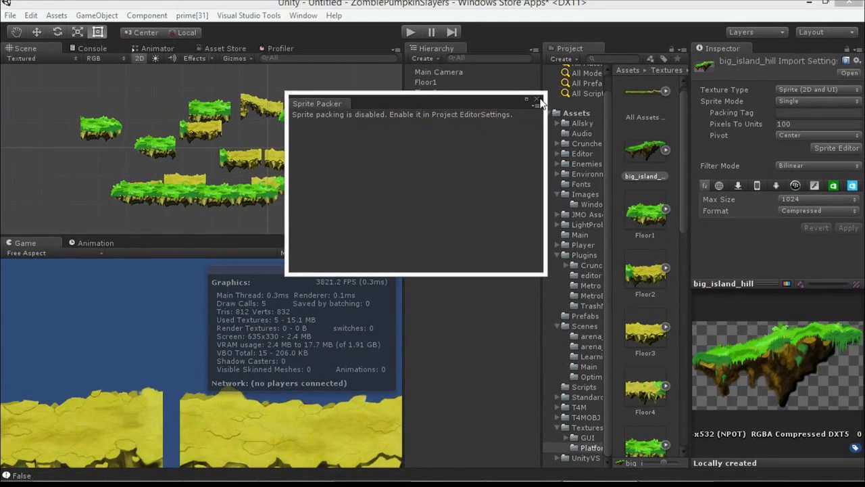
left_click(538, 101)
Step: Set the Sprite Packer mode to Always Enabled in the project's Editor settings
left_click(31, 15)
mouse_move(74, 299)
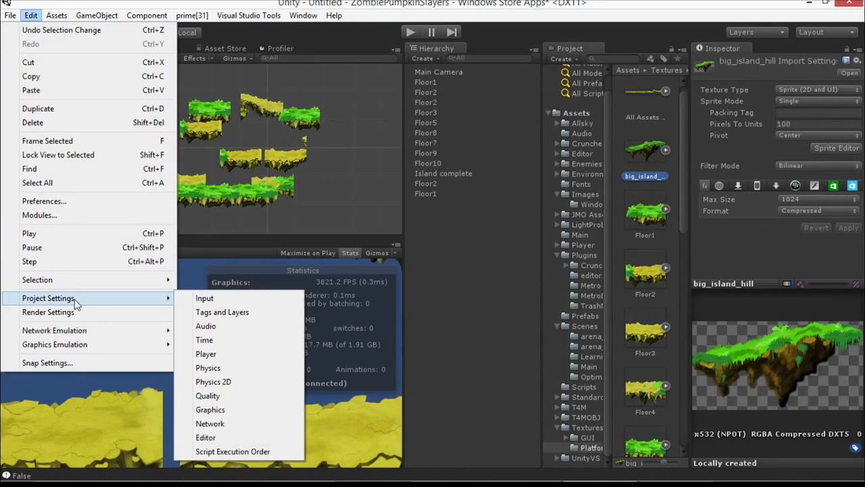
left_click(251, 438)
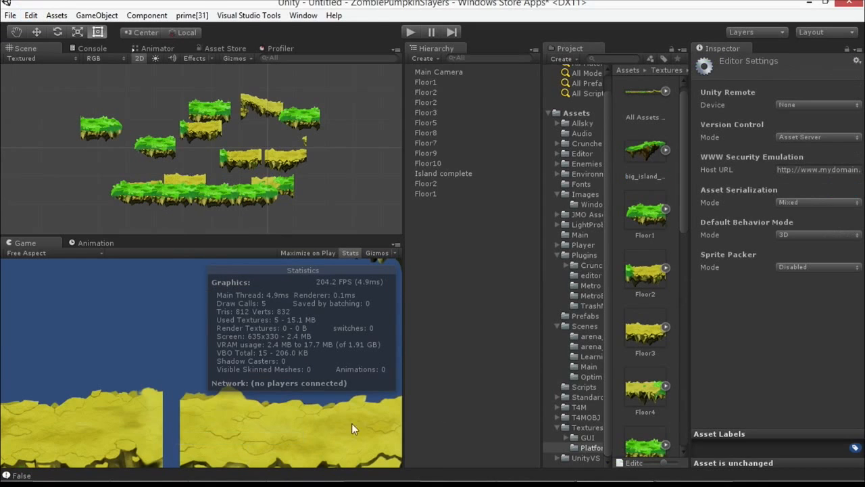
left_click(785, 266)
left_click(787, 309)
Step: Open the Sprite Packer window and reposition it over the Game view, clear of the scene and the project assets
left_click(305, 17)
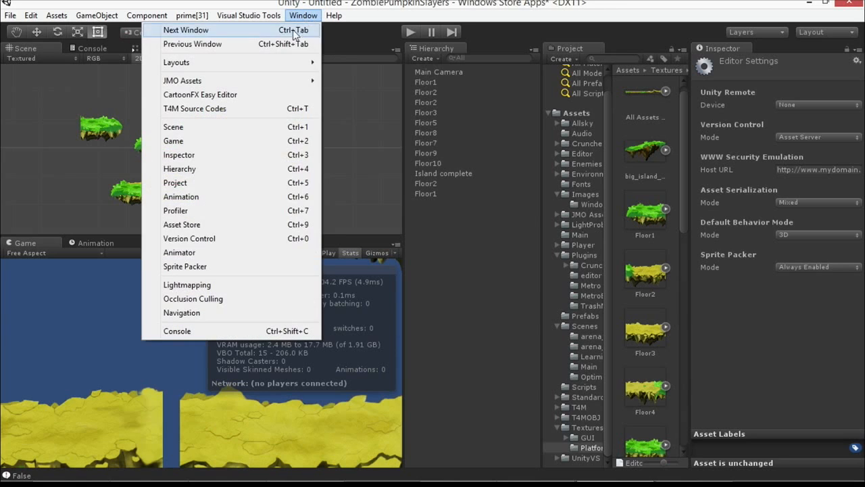
left_click(256, 267)
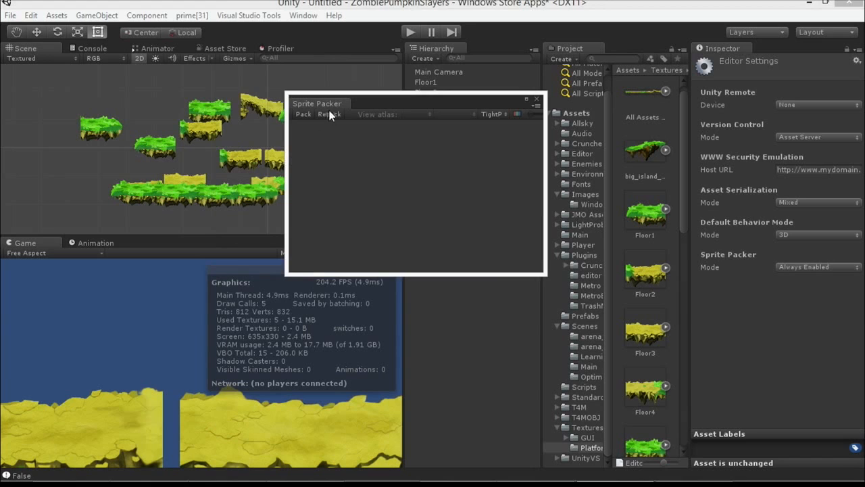
left_click_drag(366, 106, 348, 173)
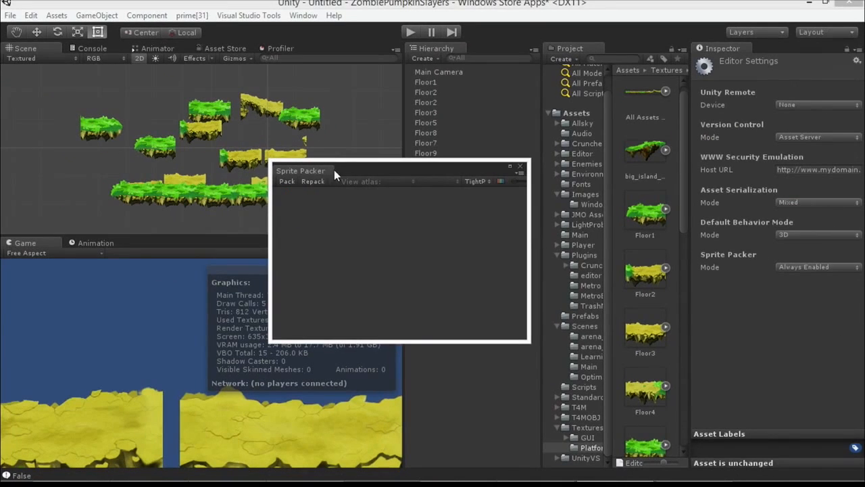
left_click_drag(402, 152, 21, 252)
left_click_drag(153, 218, 121, 237)
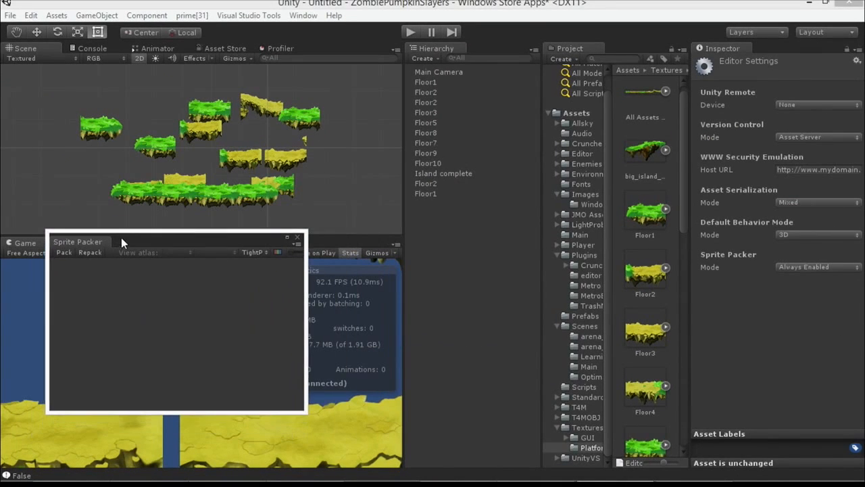
left_click(659, 156)
key("ctrl+a")
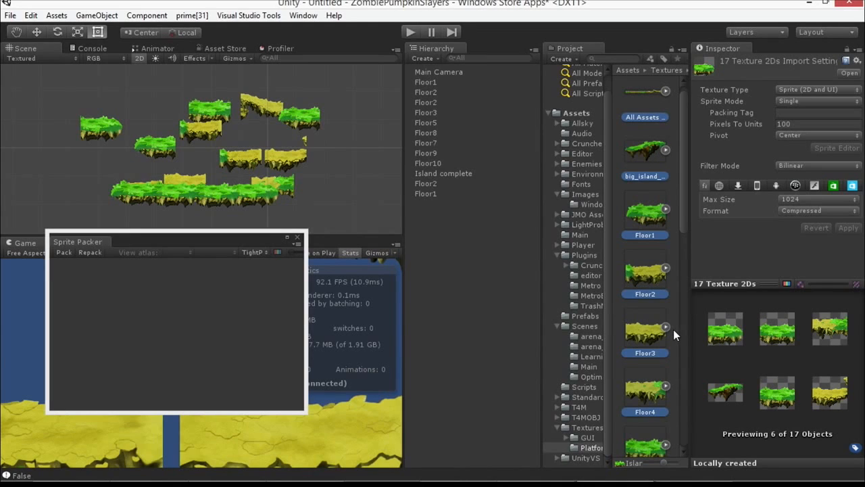
scroll(668, 175, "up", 1)
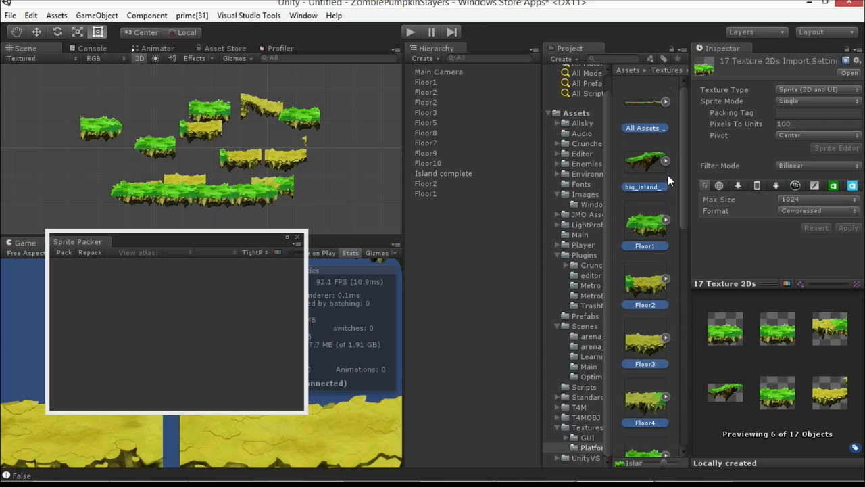
Step: Select the big_island_hill, Floor1 to Floor10, Island2, Island3 and Island4 textures, leaving out All Assets, Island complete and Left_Island
left_click(648, 160)
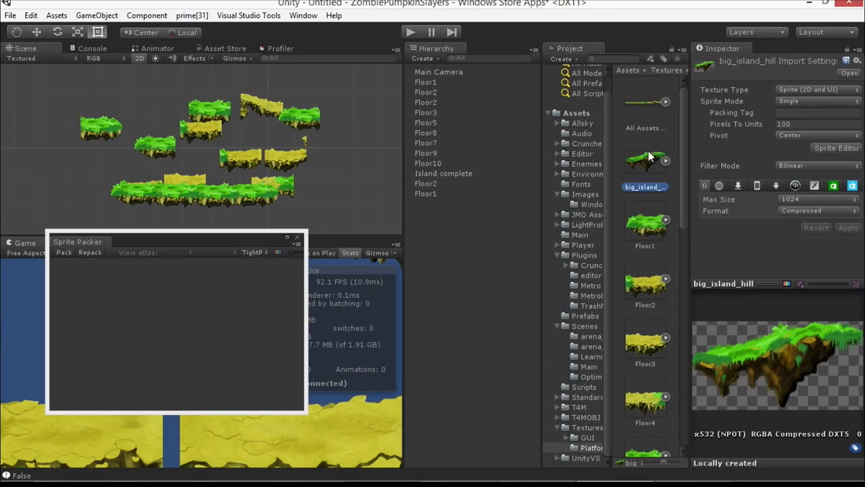
scroll(647, 203, "down", 8)
scroll(639, 261, "up", 1)
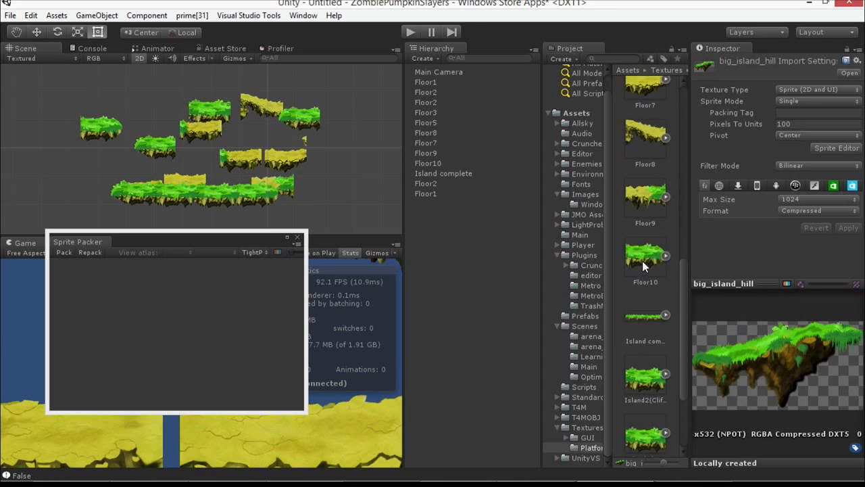
left_click(643, 261, "shift")
scroll(644, 264, "down", 2)
left_click(654, 300, "ctrl")
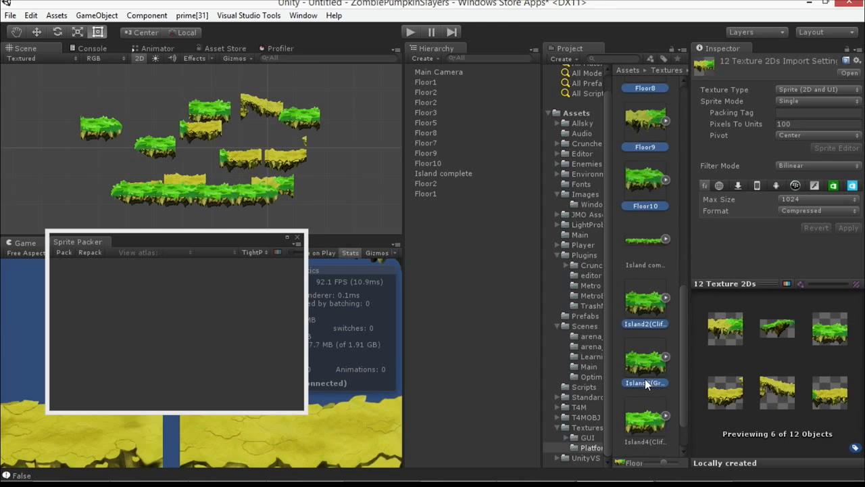
left_click(644, 421, "ctrl")
scroll(650, 404, "down", 1)
Step: Set the packing tag of the selected platform textures to Platforms and apply the import settings
left_click(742, 112)
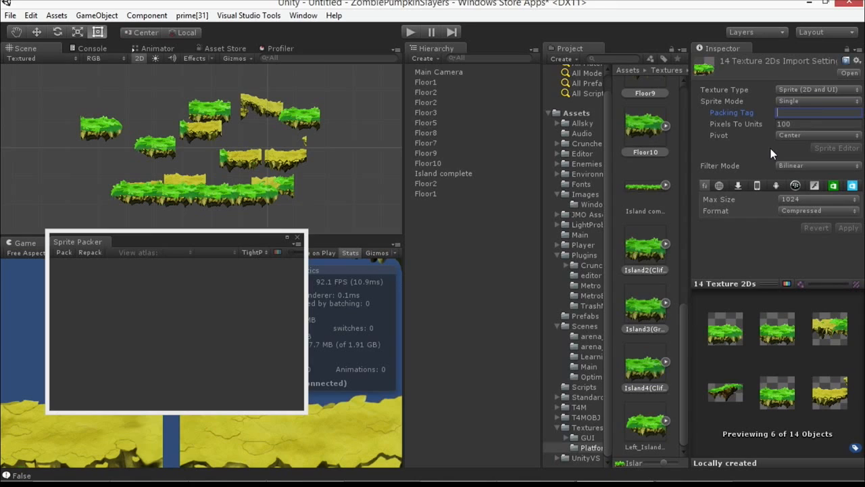
type("Platforma")
key("BackSpace")
key("BackSpace")
key("BackSpace")
key("BackSpace")
key("BackSpace")
type("orms")
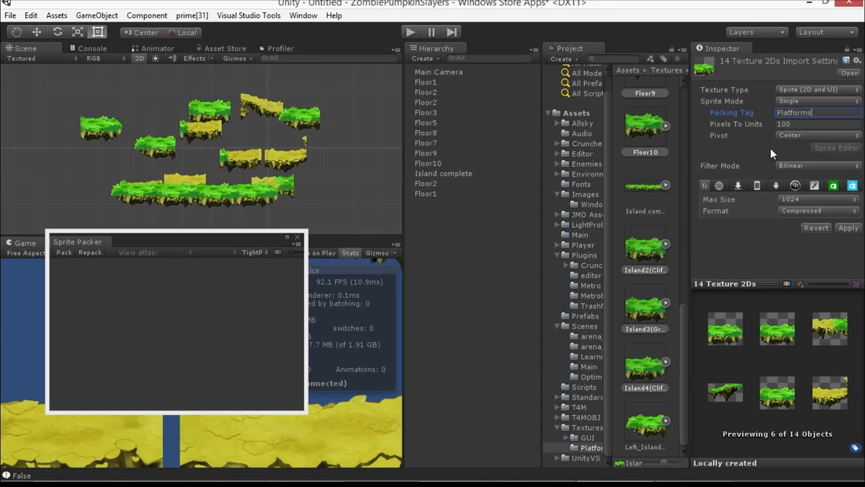
left_click(849, 228)
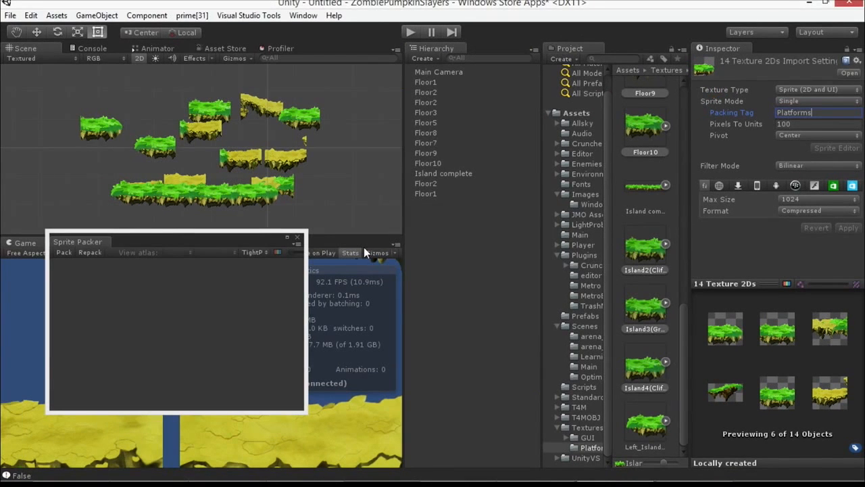
Step: Pack the tagged sprites into an atlas and enlarge the Sprite Packer window for a bigger atlas preview
left_click_drag(126, 229, 276, 155)
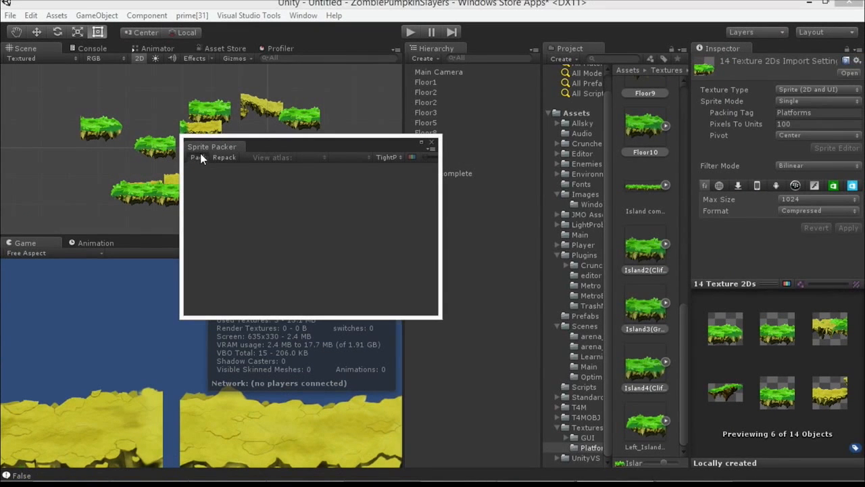
left_click(201, 155)
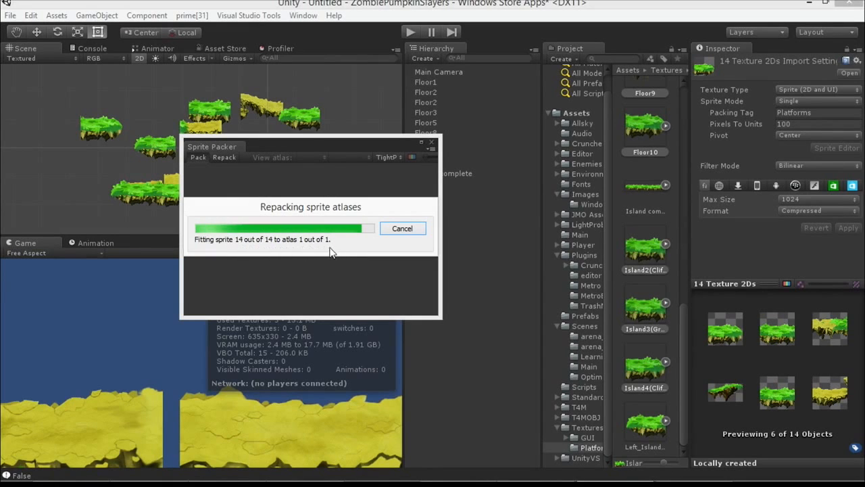
left_click_drag(437, 317, 673, 439)
left_click_drag(396, 147, 422, 125)
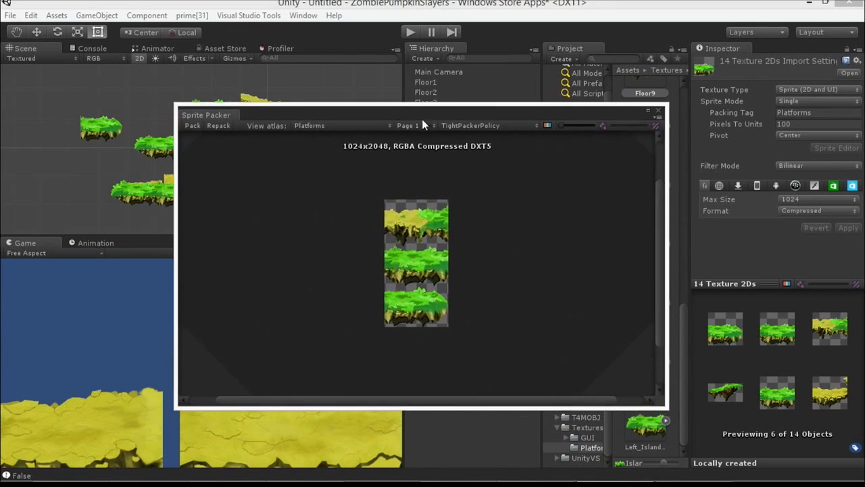
Step: Examine pages 1 to 4 of the Platforms atlas to see how the sprites are packed, and close the Sprite Packer
scroll(526, 175, "up", 5)
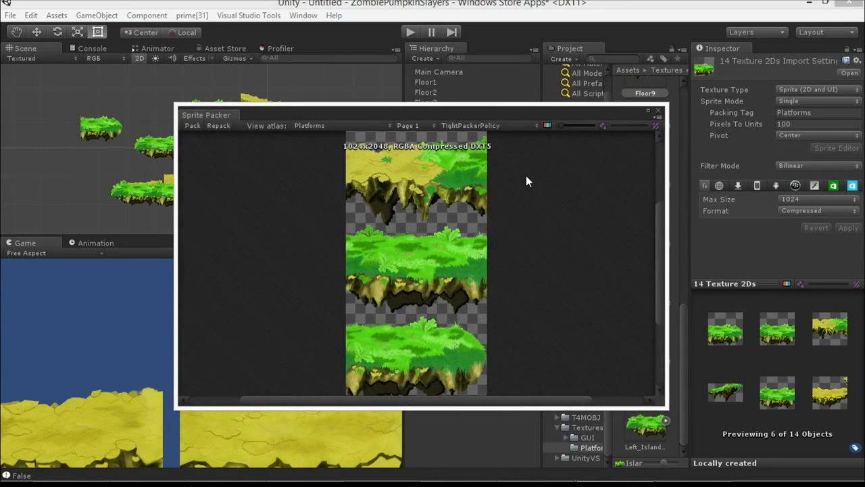
scroll(526, 175, "down", 1)
left_click(410, 126)
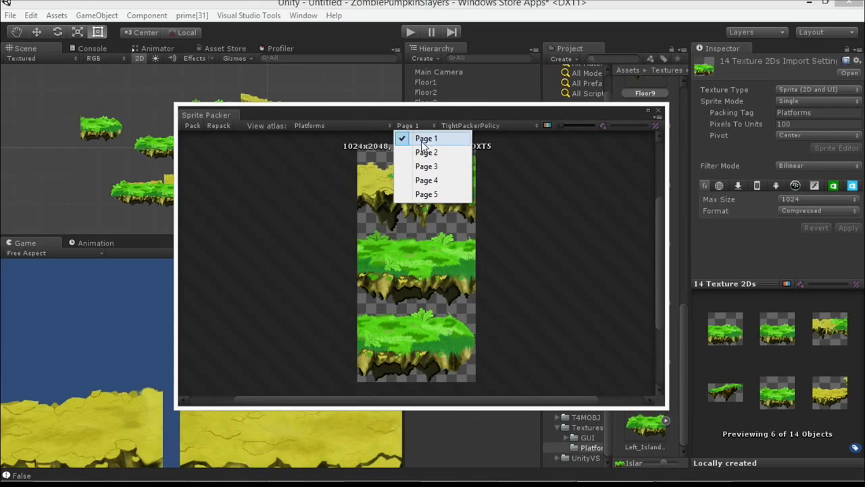
left_click(424, 155)
left_click(409, 126)
left_click(422, 165)
left_click(408, 127)
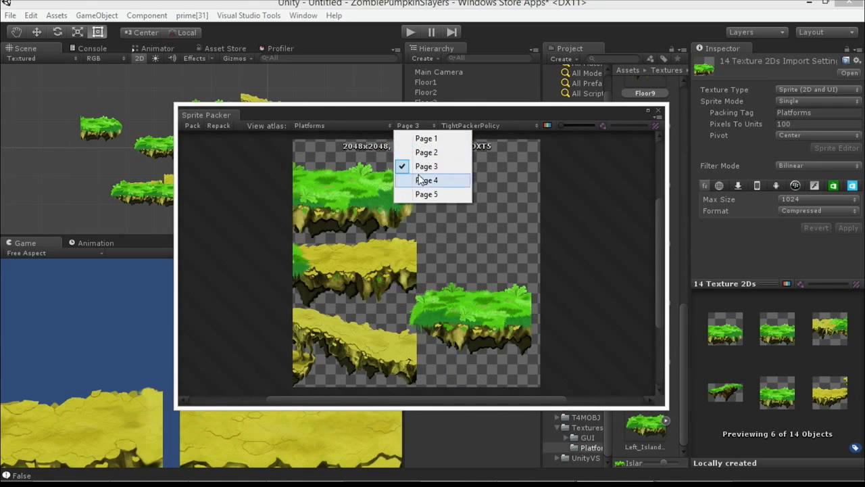
left_click(421, 180)
left_click(408, 128)
left_click(416, 144)
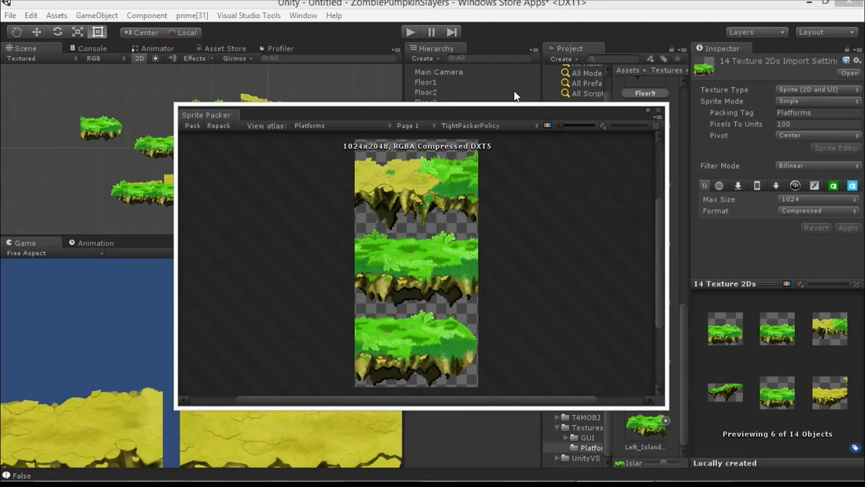
left_click(660, 110)
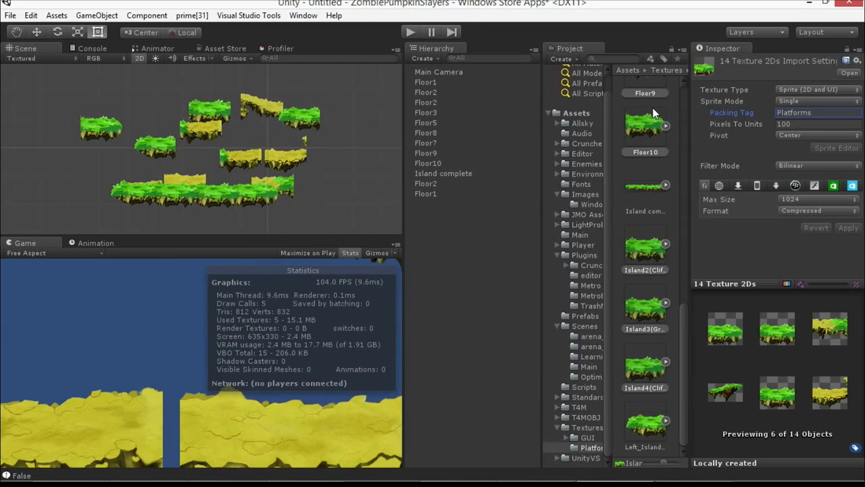
Step: Deselect everything in the scene, and briefly run and stop the game to check the draw-call statistics with the packed sprites
left_click(240, 154)
scroll(318, 157, "down", 2)
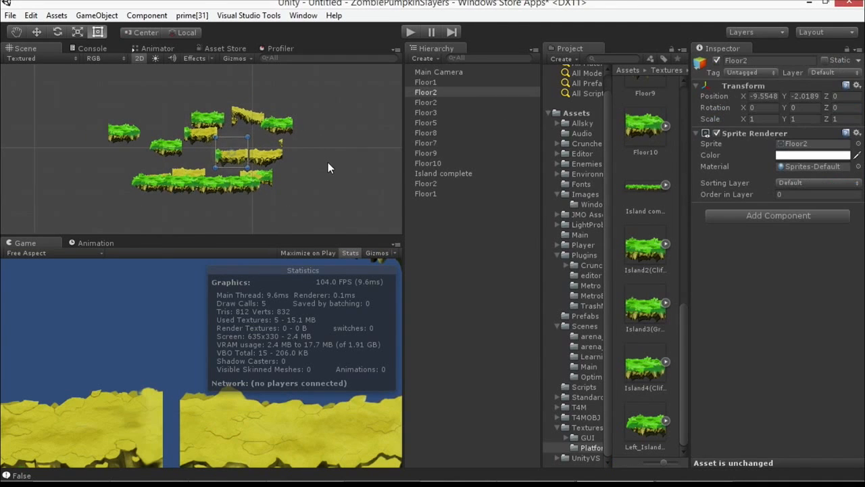
left_click(328, 163)
left_click(410, 33)
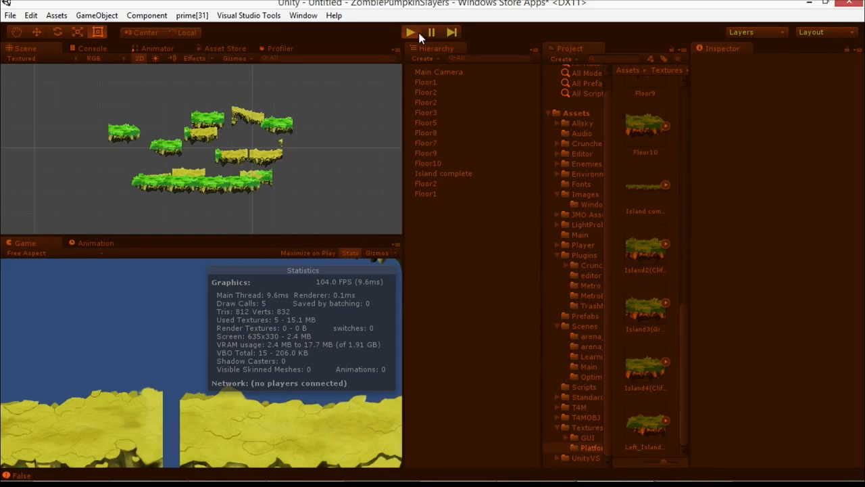
left_click(414, 32)
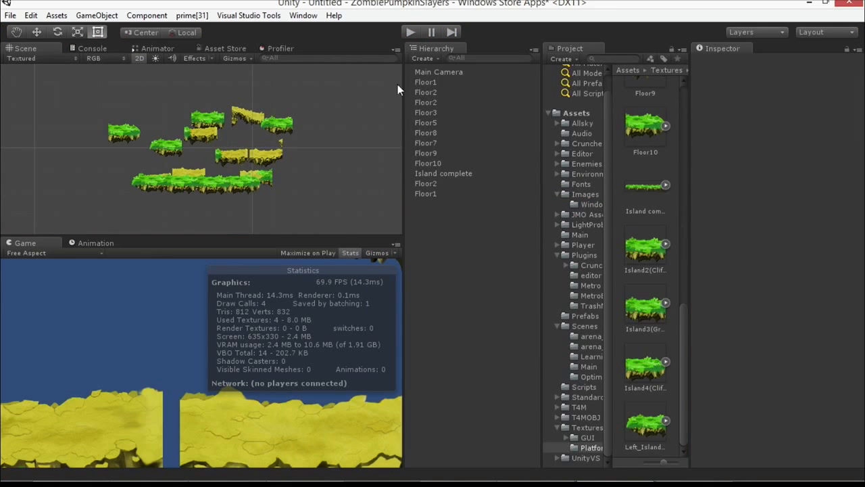
Step: Select the camera and all platforms in the scene and stretch them vertically to a Y scale of about 1.007
left_click_drag(108, 98, 298, 217)
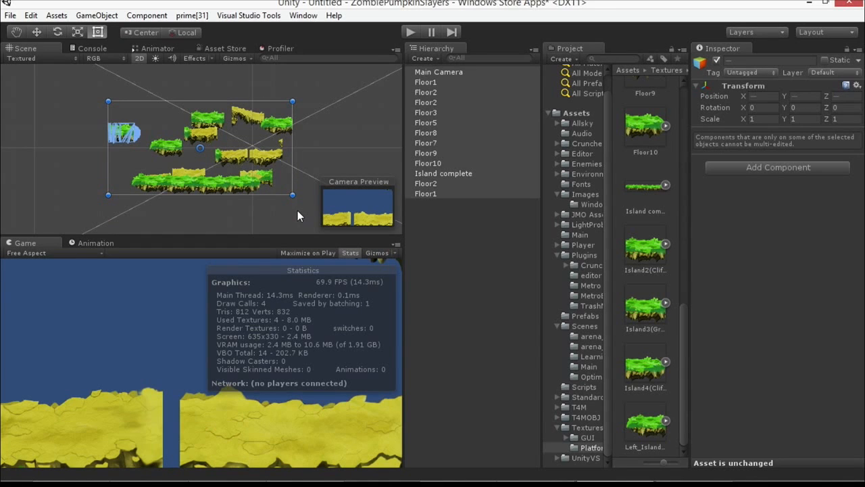
left_click(302, 16)
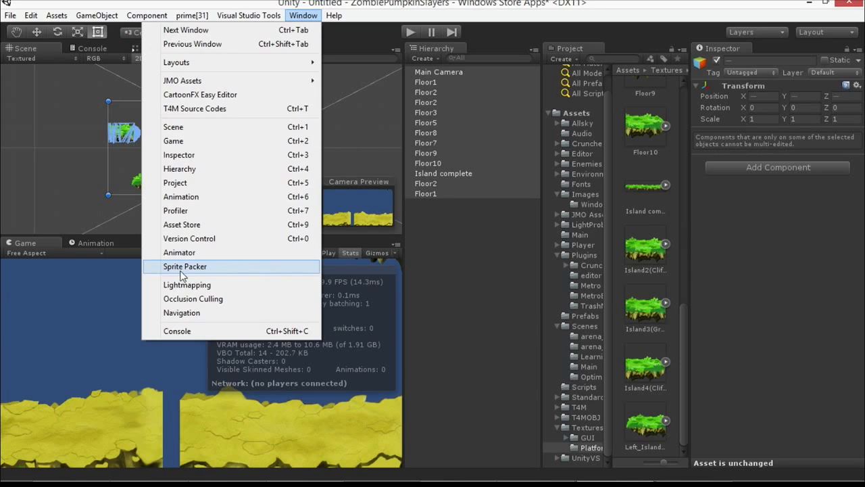
left_click(365, 3)
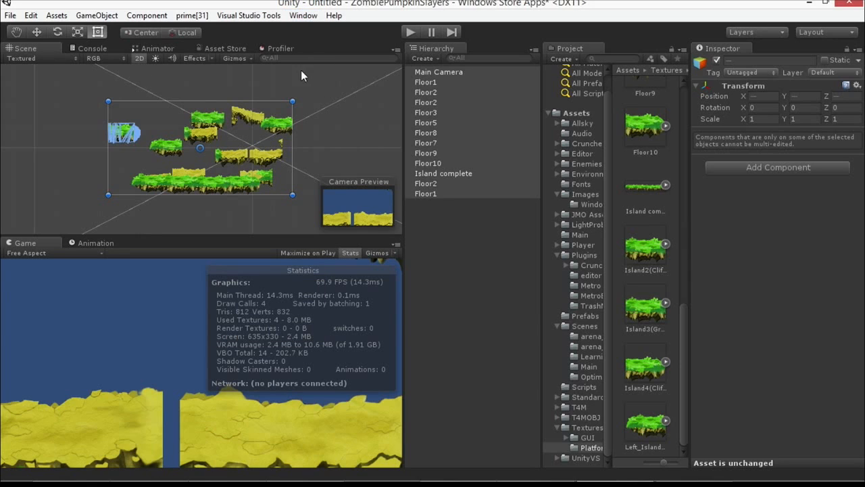
left_click_drag(242, 98, 241, 99)
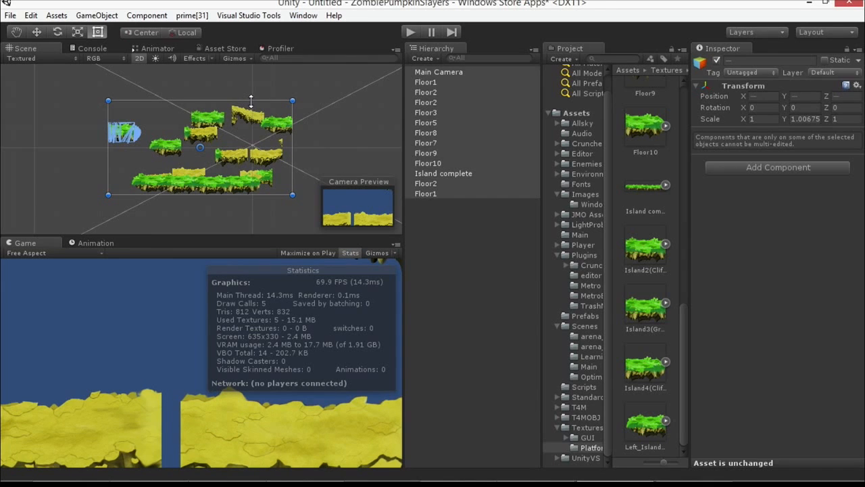
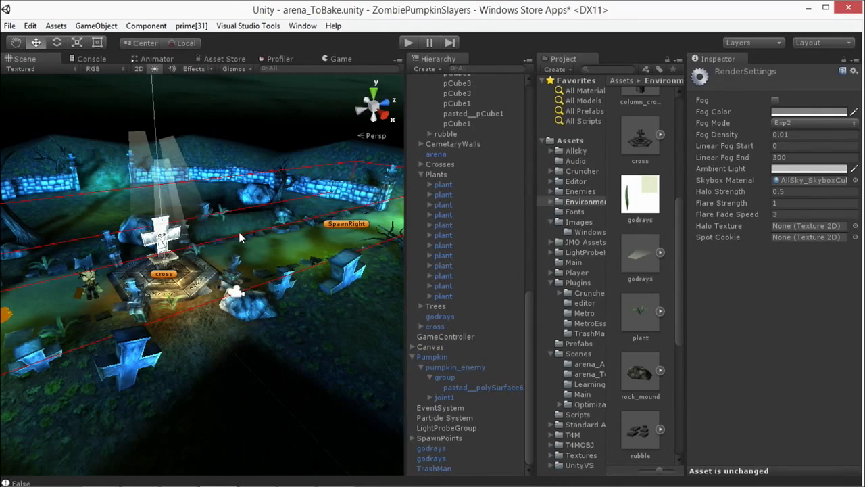
Step: Examine the plants and props around the central stone cross, picking several of them in the scene
key("w")
right_click_drag(239, 232, 194, 262)
left_click_drag(194, 261, 253, 329, "alt")
left_click(231, 330)
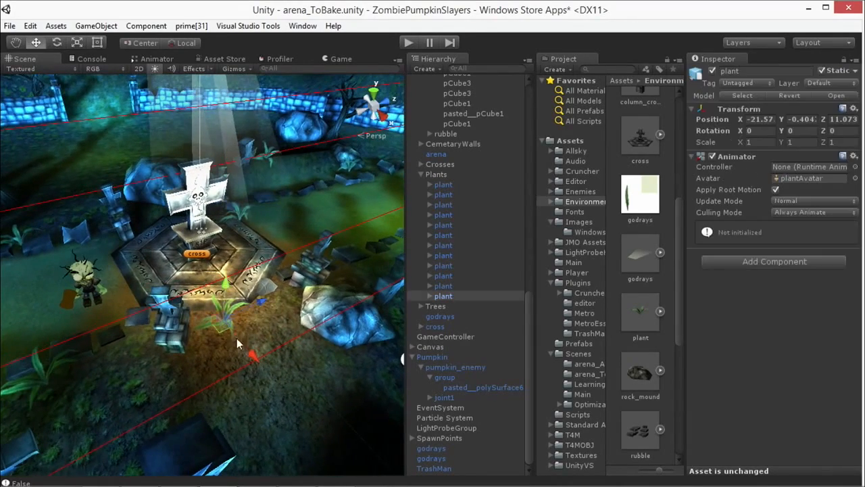
left_click_drag(312, 314, 358, 314, "alt")
left_click(76, 398)
middle_click_drag(64, 309, 174, 338)
left_click(127, 258)
middle_click_drag(312, 179, 117, 283)
left_click(126, 229)
left_click_drag(126, 234, 187, 258, "alt")
left_click_drag(252, 232, 237, 215, "alt")
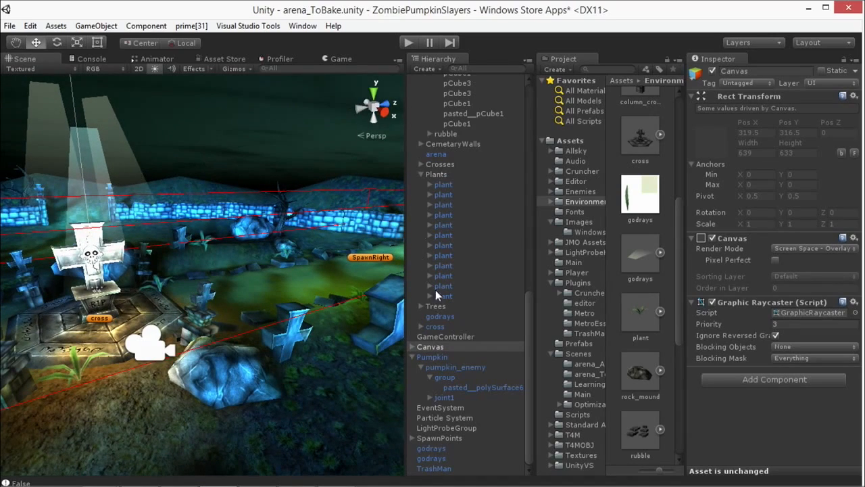
Step: Select the plant in front of the cross's hexagonal stone base
left_click_drag(118, 325, 270, 358, "alt")
left_click(245, 429)
middle_click_drag(270, 359, 271, 317)
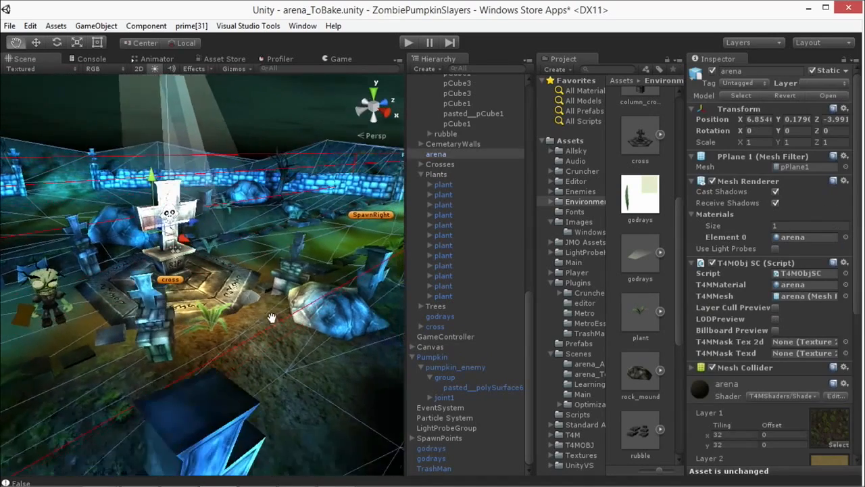
left_click(221, 320)
left_click_drag(282, 309, 288, 289, "alt")
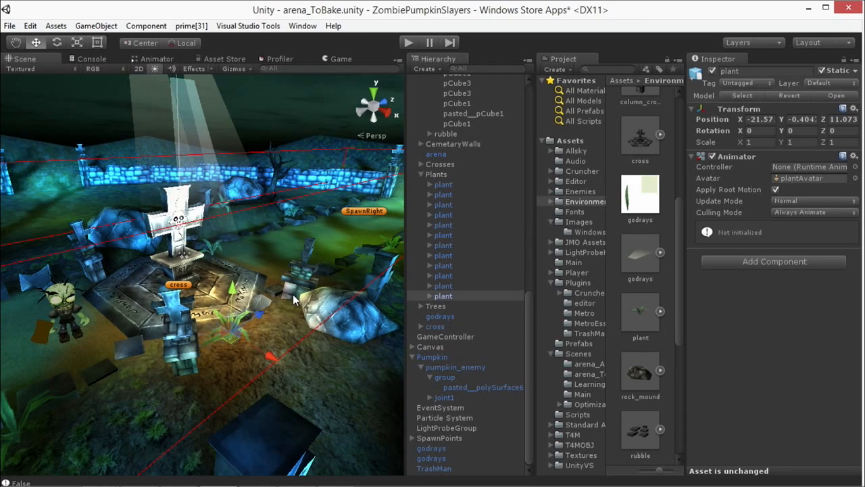
Step: Examine the plant's leaves up close and select its polySurface7 mesh to show the material
scroll(293, 295, "up", 5)
left_click_drag(290, 308, 278, 329, "alt")
scroll(298, 325, "up", 4)
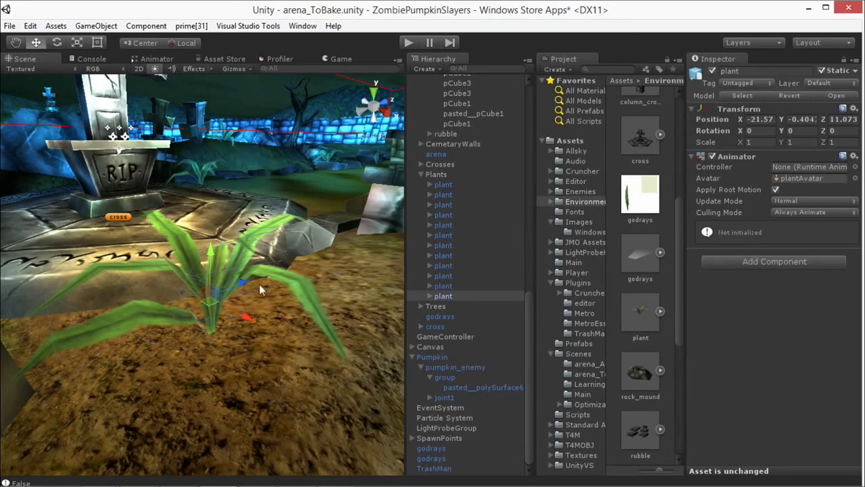
left_click_drag(356, 284, 336, 302, "alt")
scroll(336, 293, "down", 3)
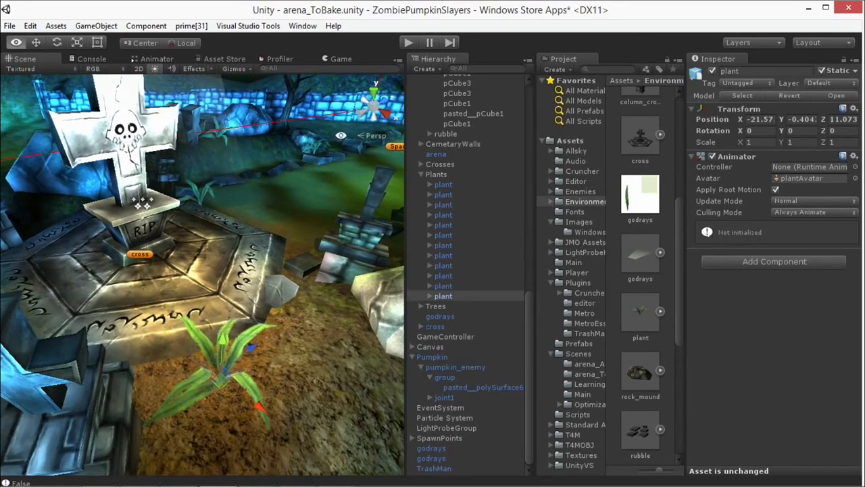
left_click(246, 384)
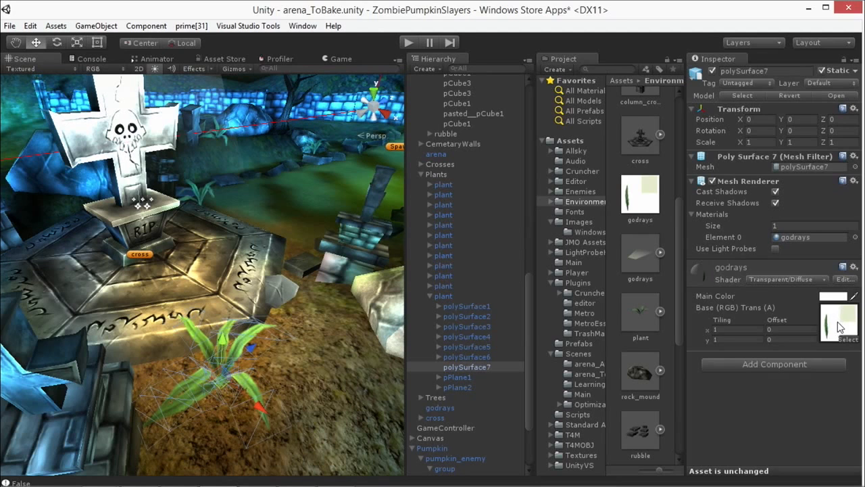
Step: Locate the leaf mesh's godrays texture in the project, view it in Windows Photo Viewer, and close the viewer
left_click(840, 327)
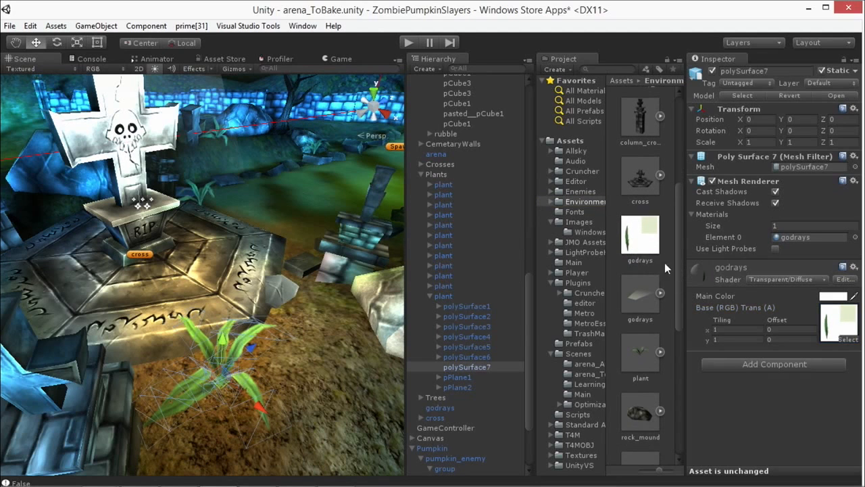
left_click(642, 237)
double_click(643, 237)
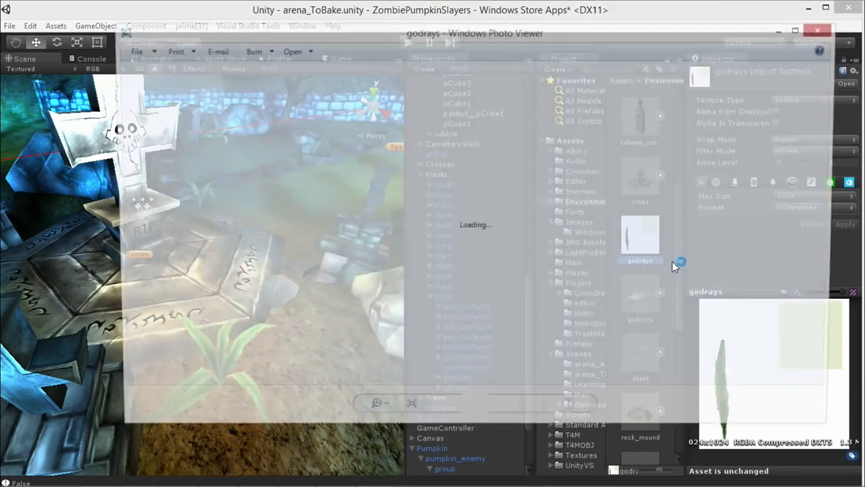
left_click_drag(491, 34, 408, 39)
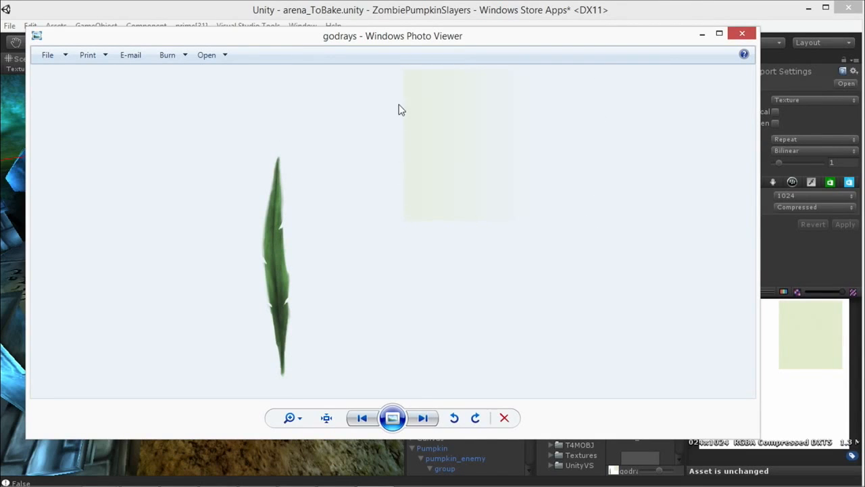
left_click_drag(358, 38, 322, 460)
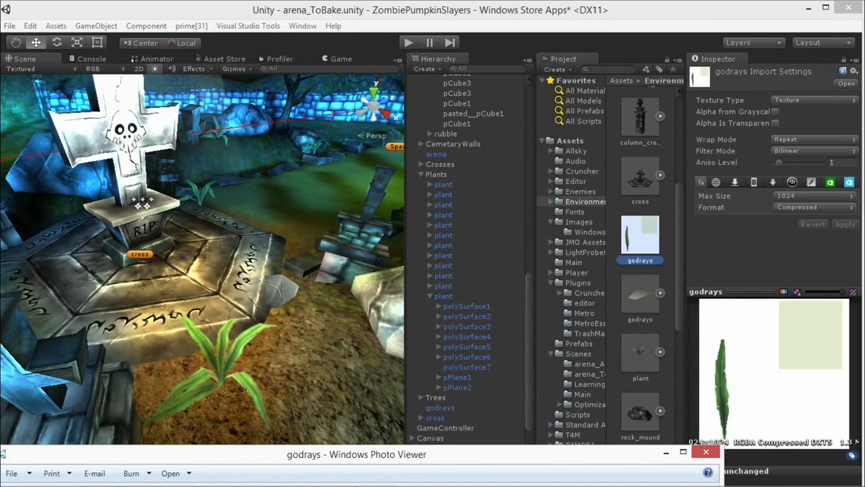
left_click(706, 452)
Step: Examine the plants and the translucent light rays around the central cross from several angles
left_click_drag(215, 167, 200, 367, "alt")
scroll(250, 192, "down", 6)
scroll(200, 367, "up", 5)
middle_click_drag(199, 367, 209, 346)
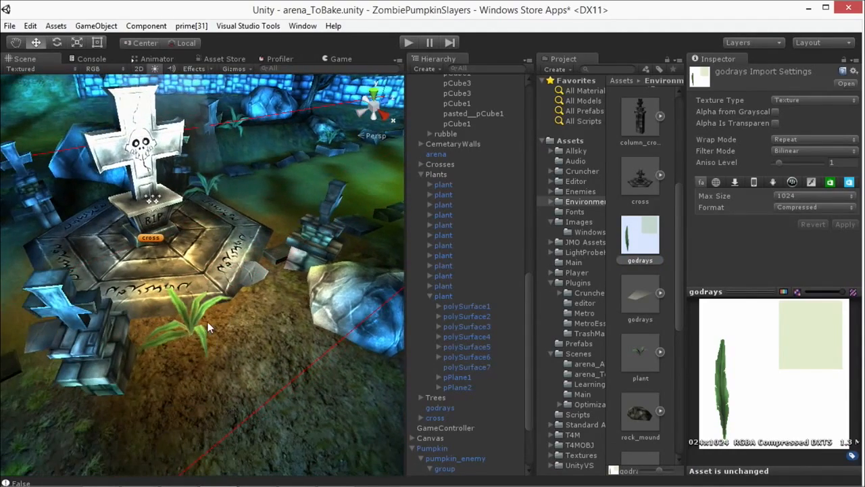
left_click_drag(220, 301, 166, 181, "alt")
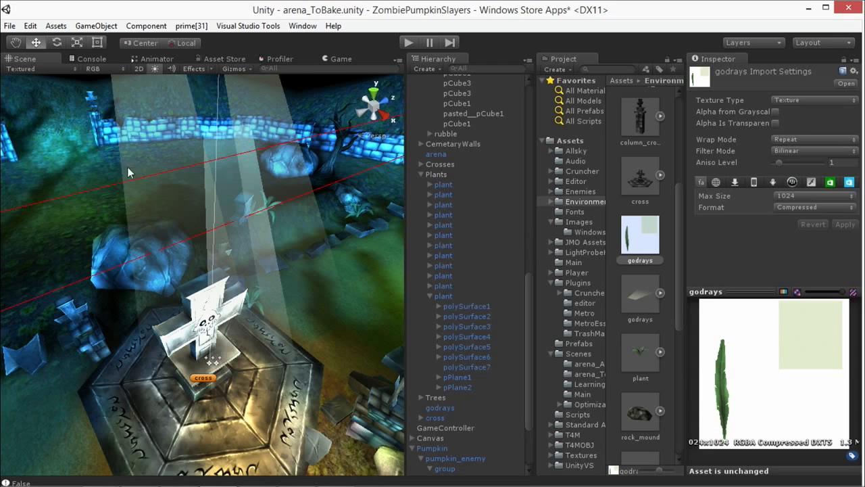
scroll(146, 202, "down", 4)
left_click_drag(180, 246, 264, 245, "alt")
scroll(224, 217, "up", 5)
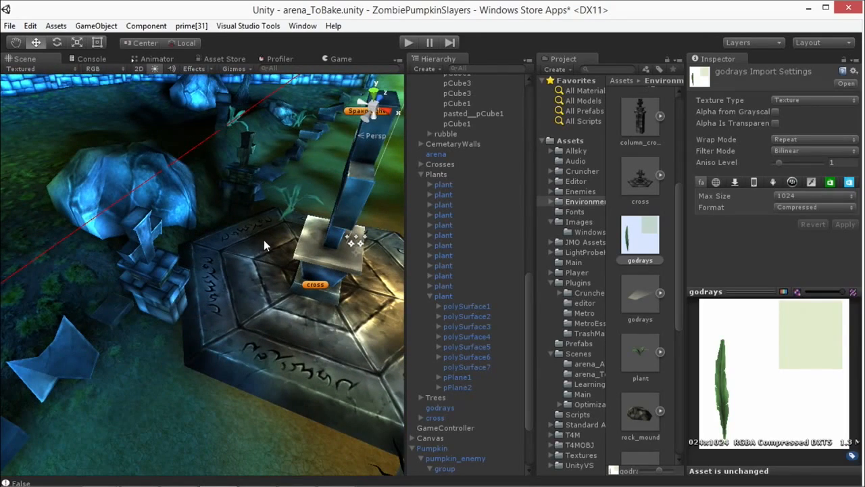
scroll(264, 236, "down", 2)
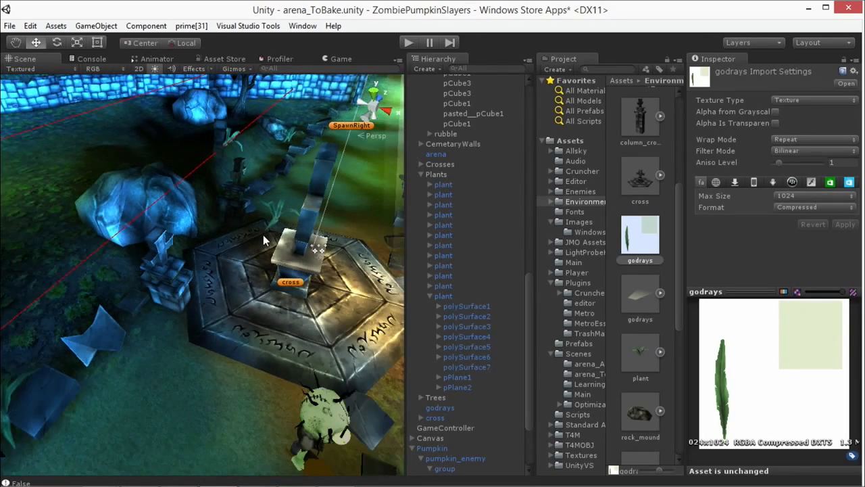
middle_click_drag(266, 235, 289, 210)
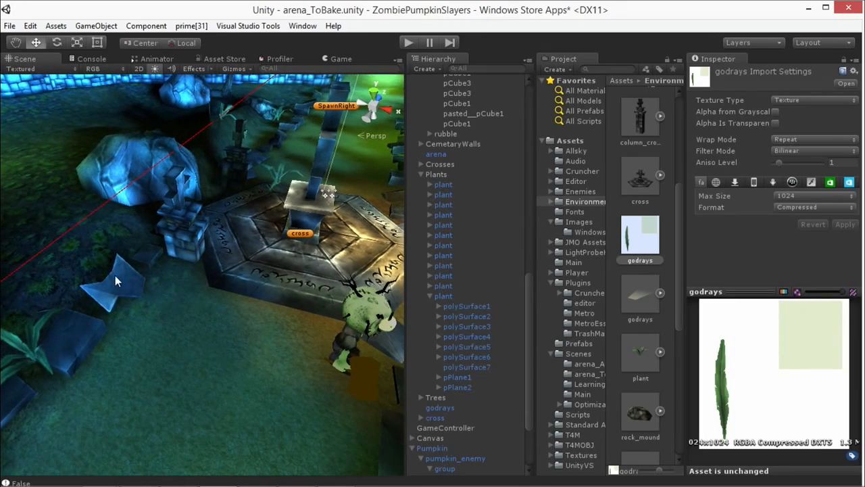
Step: Select several rubble stones along both sides of the path in turn to compare their materials
left_click(115, 275)
left_click_drag(180, 286, 204, 279, "alt")
scroll(215, 298, "down", 5)
left_click_drag(230, 317, 237, 364, "alt")
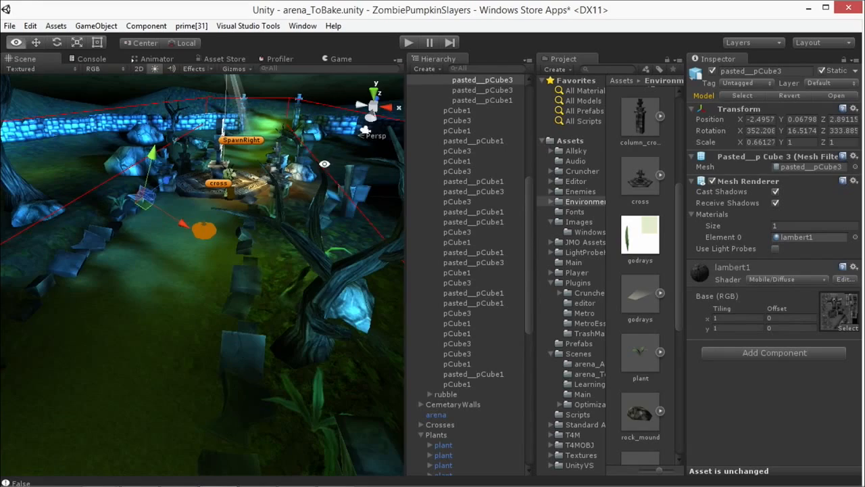
left_click_drag(326, 164, 191, 342, "alt")
left_click(222, 319)
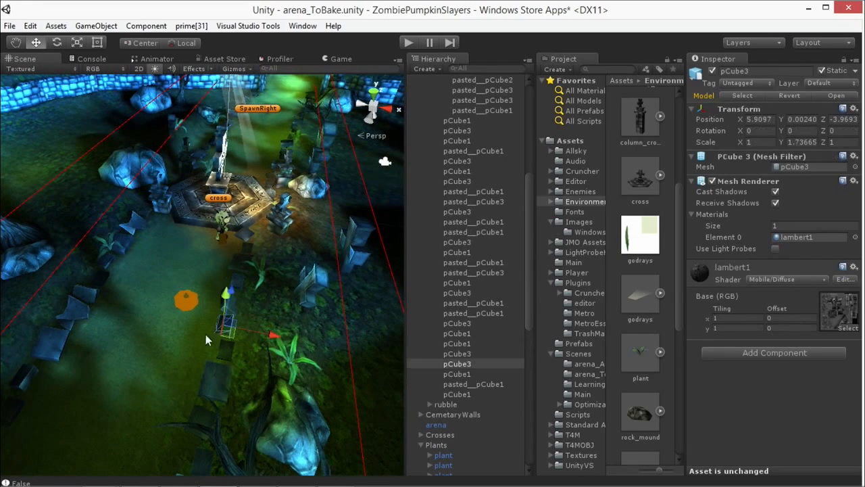
left_click(76, 310)
left_click(43, 339)
left_click(86, 294)
left_click_drag(211, 265, 116, 313, "alt")
middle_click_drag(63, 307, 133, 295)
scroll(134, 296, "up", 4)
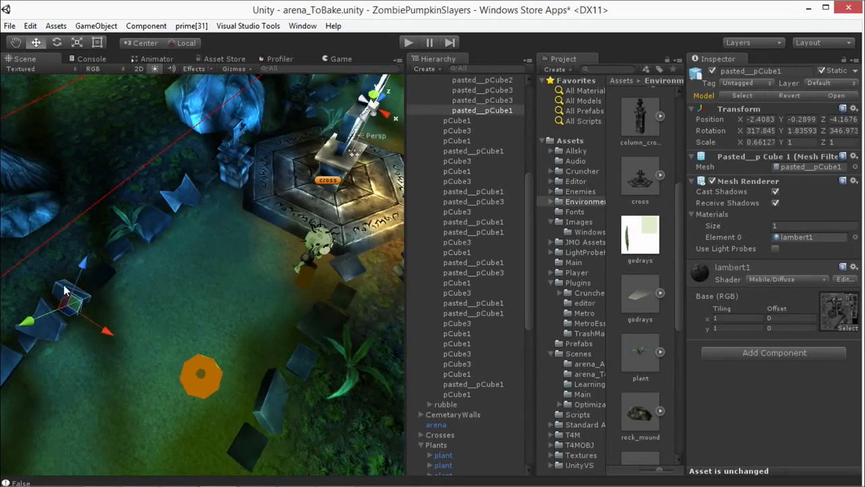
Step: Locate the lambert1 material's base texture in the project, and examine the skull cross and its hexagonal base up close
left_click(839, 309)
left_click_drag(202, 203, 239, 300, "alt")
left_click_drag(303, 299, 125, 412, "alt")
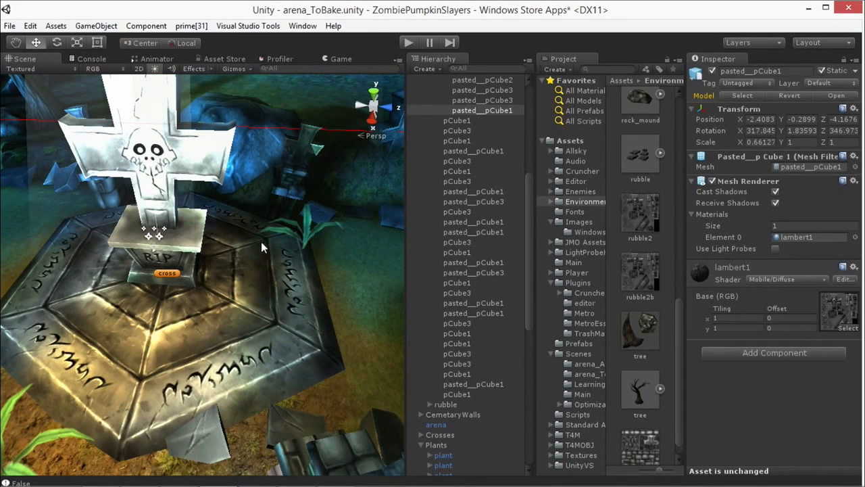
left_click_drag(275, 245, 348, 249, "alt")
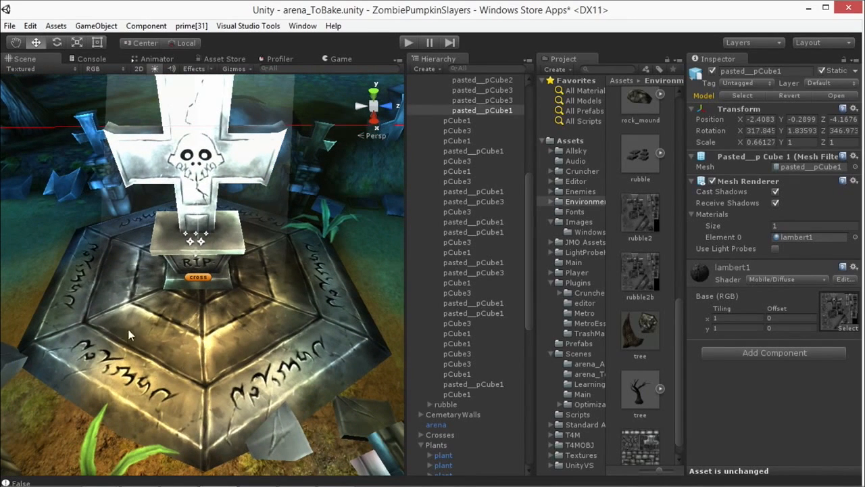
left_click_drag(288, 287, 247, 179, "alt")
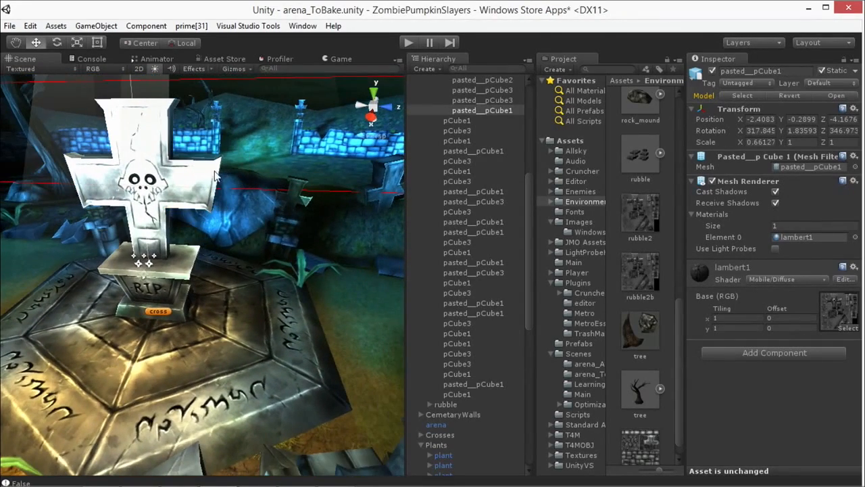
Step: Open the rubble2b texture in Windows Photo Viewer, examine its cross, RIP block and rubble areas, and close the viewer
double_click(836, 309)
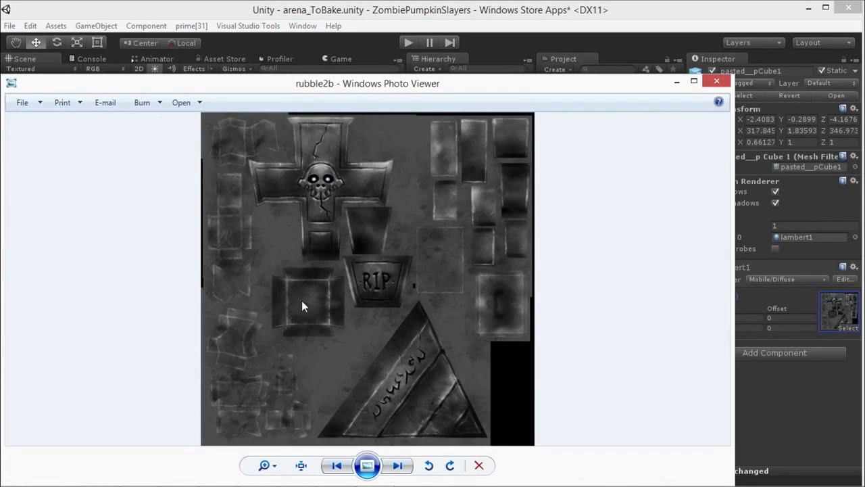
left_click_drag(311, 83, 488, 62)
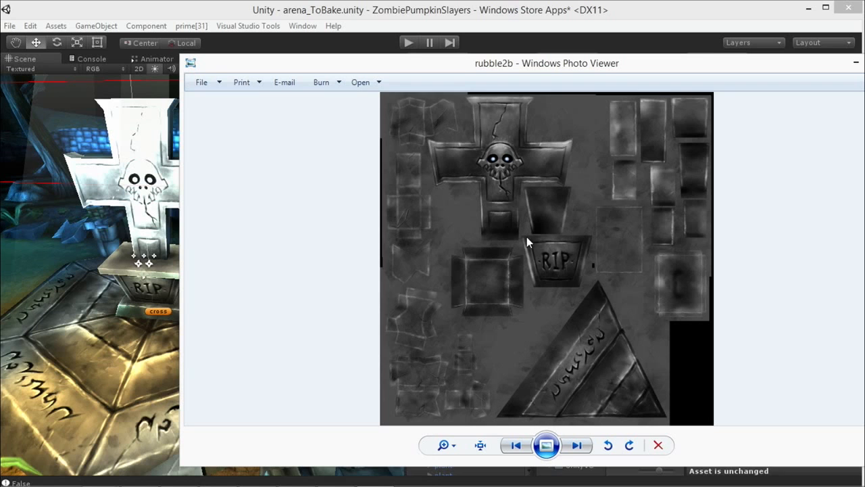
left_click_drag(558, 64, 442, 40)
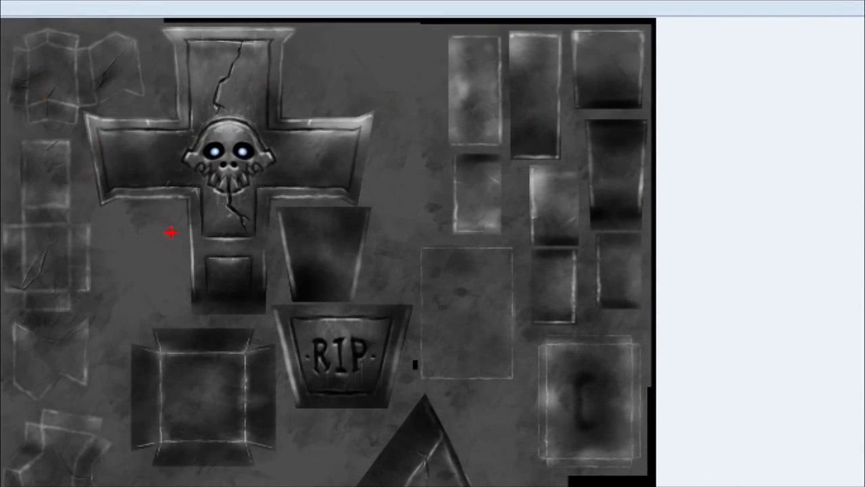
mouse_move(363, 57)
left_mouse_down()
mouse_move(401, 84)
mouse_move(426, 89)
left_mouse_up()
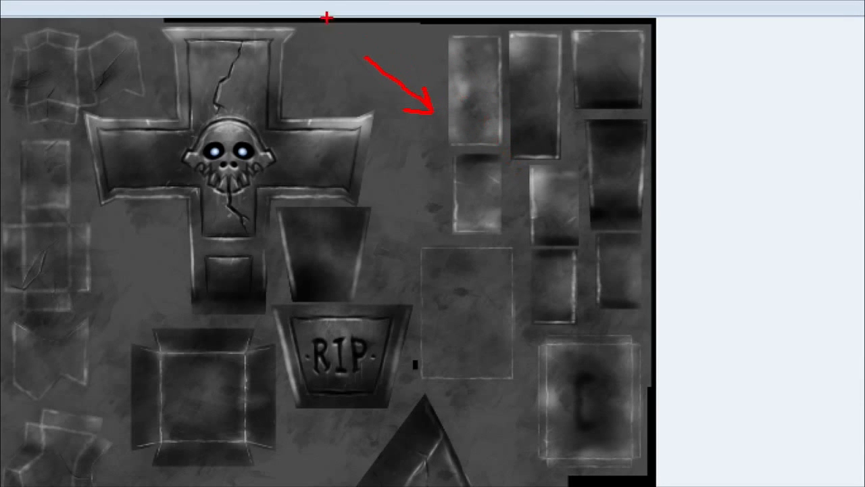
key("Escape")
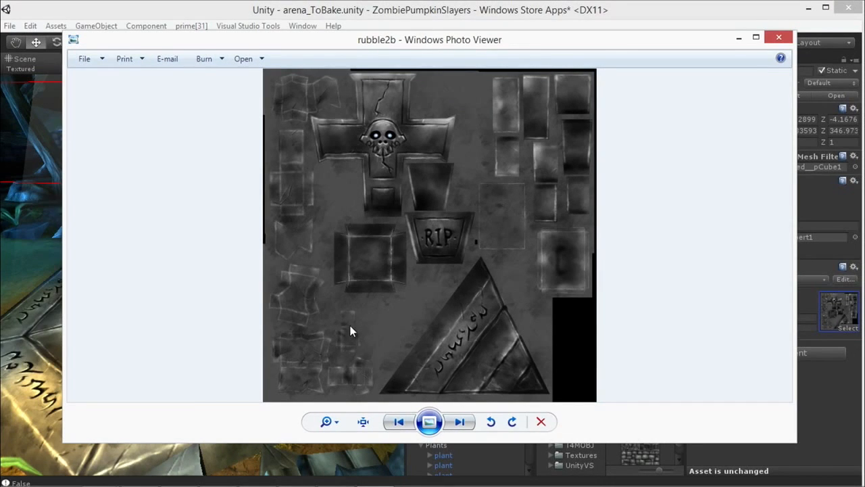
left_click_drag(274, 41, 235, 58)
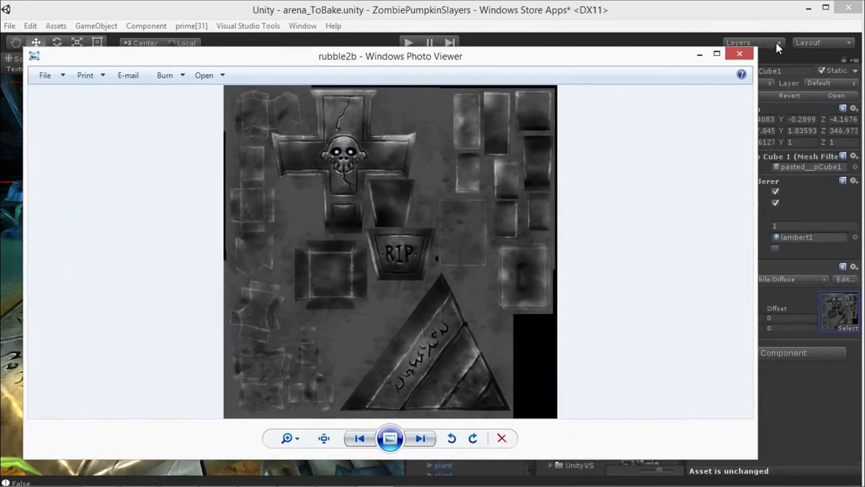
left_click(743, 56)
Step: Select the polySurface8 mesh of the bare tree near the cemetery wall
scroll(309, 227, "down", 10)
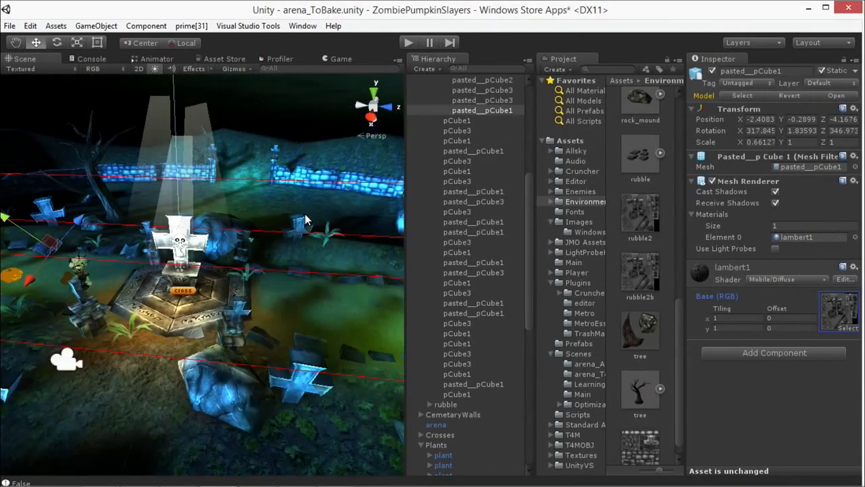
middle_click_drag(264, 206, 307, 207, "alt")
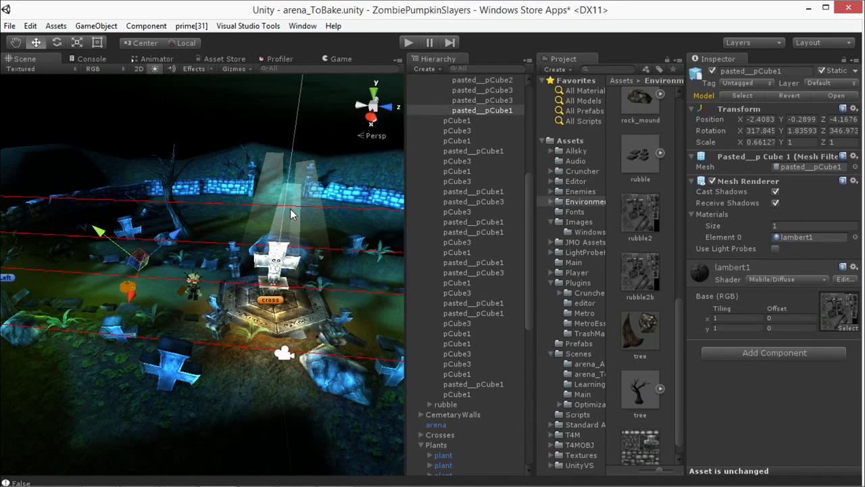
middle_click_drag(192, 197, 222, 274)
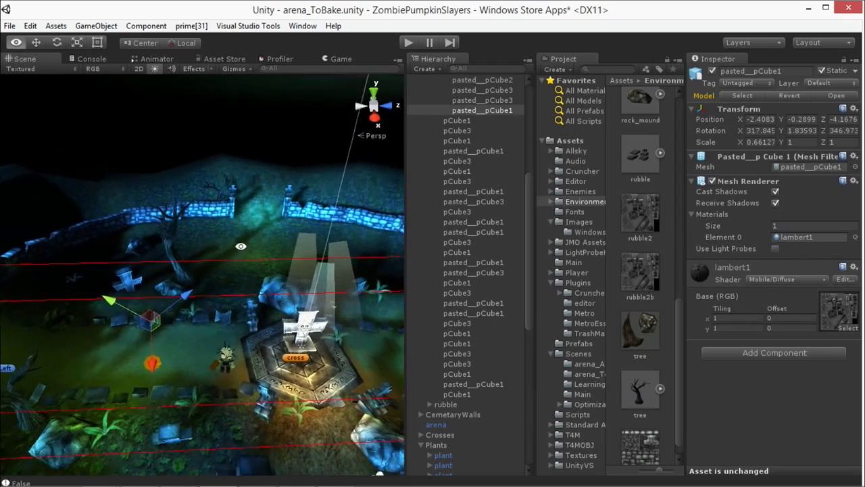
left_click(167, 230)
left_click_drag(210, 252, 162, 239, "alt")
scroll(207, 247, "up", 5)
scroll(169, 243, "up", 5)
left_click(152, 237)
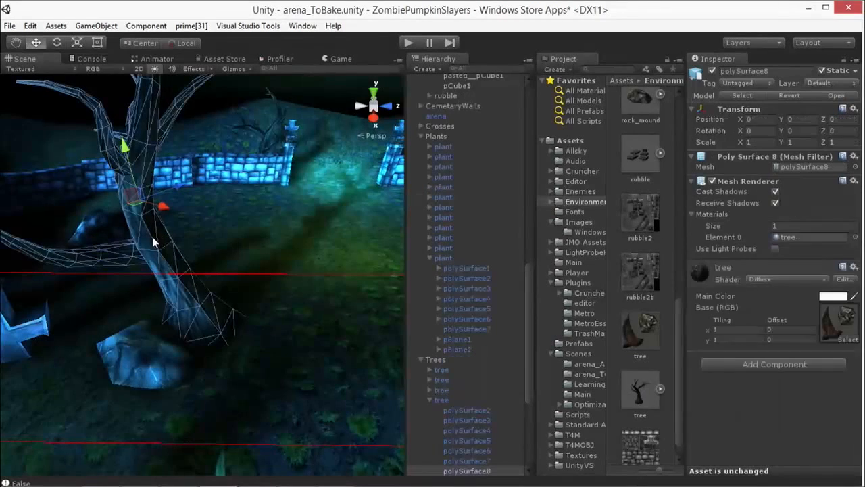
Step: View the tree material's texture in Windows Photo Viewer and compare its bark and rock areas with the tree and nearby rock
left_click(836, 323)
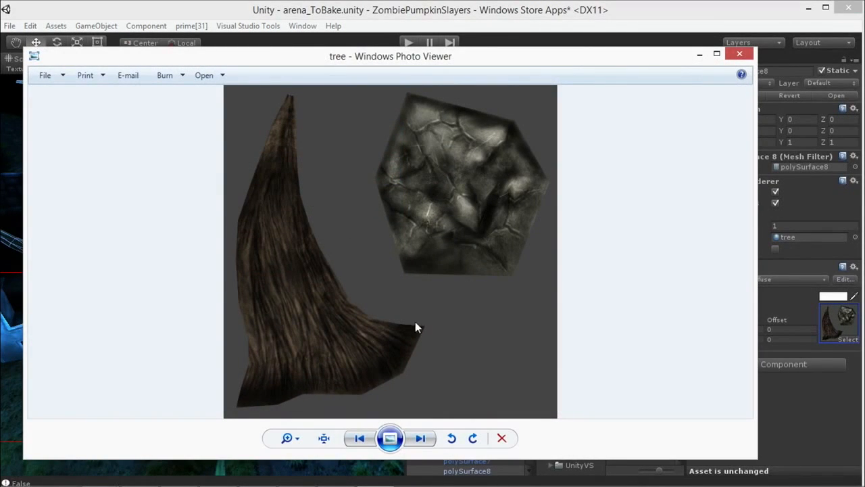
left_click_drag(257, 65, 475, 66)
left_click_drag(186, 218, 233, 169, "alt")
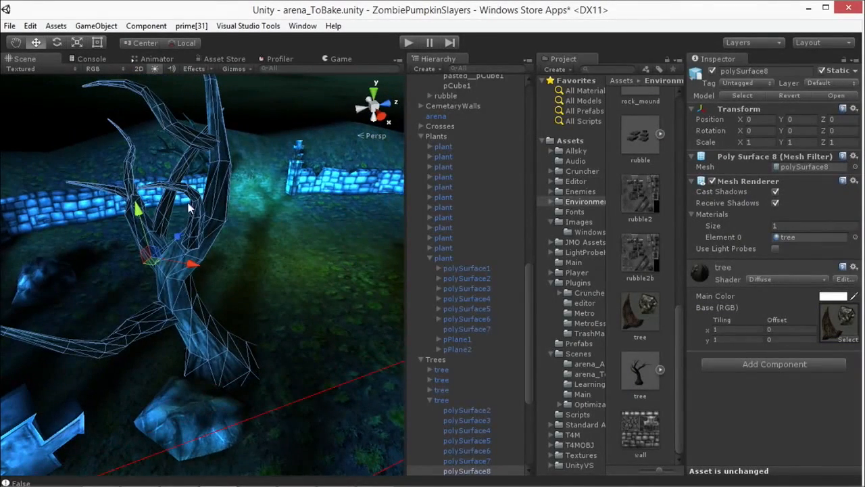
left_click_drag(166, 311, 151, 161, "alt")
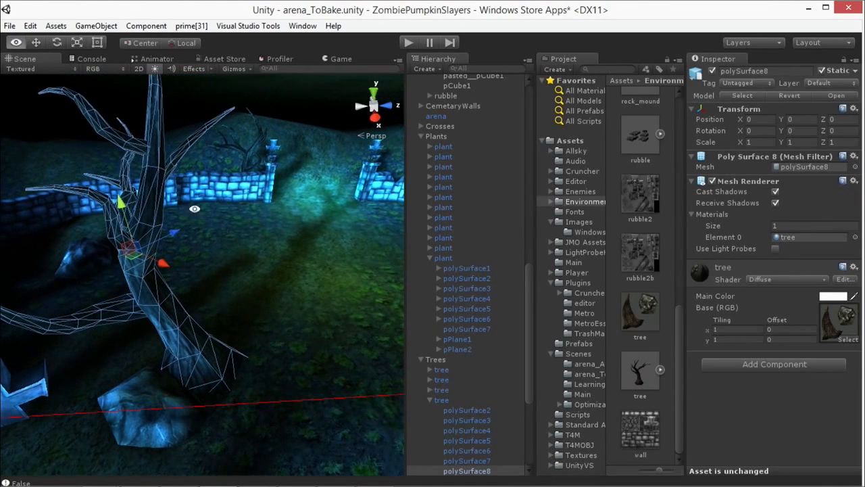
double_click(829, 327)
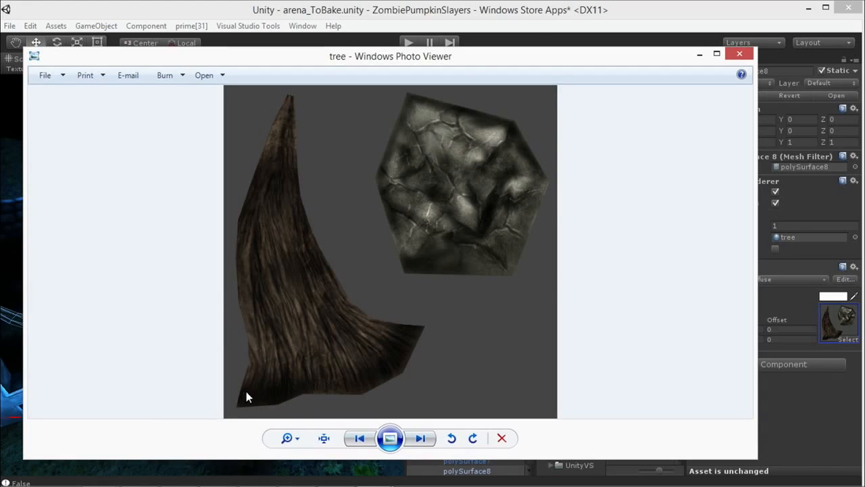
Step: Compare the tree texture's bark area with the tree in the scene and trace the bark's edges with red markings
left_click_drag(275, 62, 450, 84)
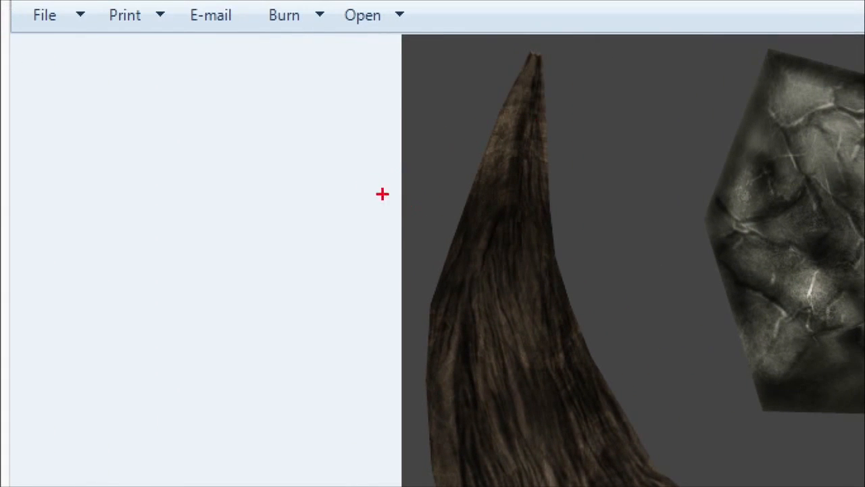
left_click_drag(377, 175, 429, 226)
left_click_drag(460, 271, 460, 289)
mouse_move(528, 82)
left_mouse_down()
mouse_move(461, 348)
mouse_move(545, 290)
mouse_move(600, 419)
left_mouse_up()
left_click_drag(556, 283, 576, 268)
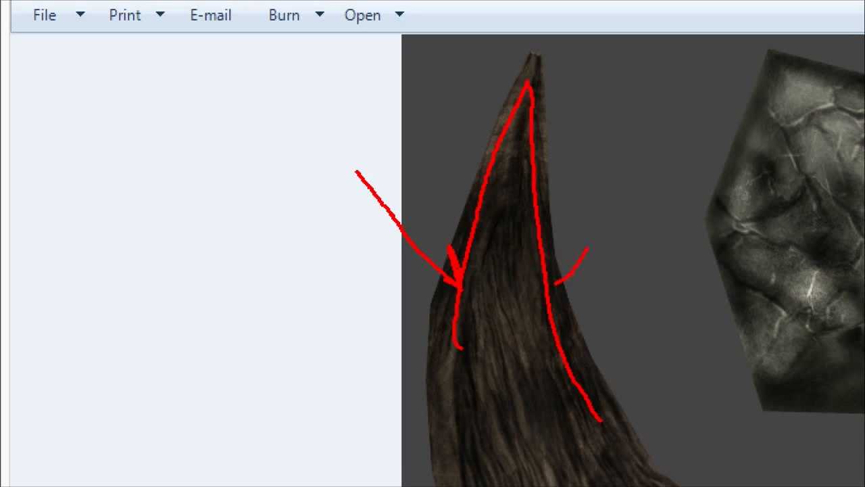
mouse_move(464, 175)
left_mouse_down()
mouse_move(366, 57)
mouse_move(454, 204)
left_mouse_up()
mouse_move(433, 341)
left_mouse_down()
mouse_move(345, 310)
mouse_move(410, 348)
left_mouse_up()
key("Escape")
Step: Compare the tree texture in Windows Photo Viewer with the tree material's settings and close the viewer
left_click_drag(483, 79, 361, 77)
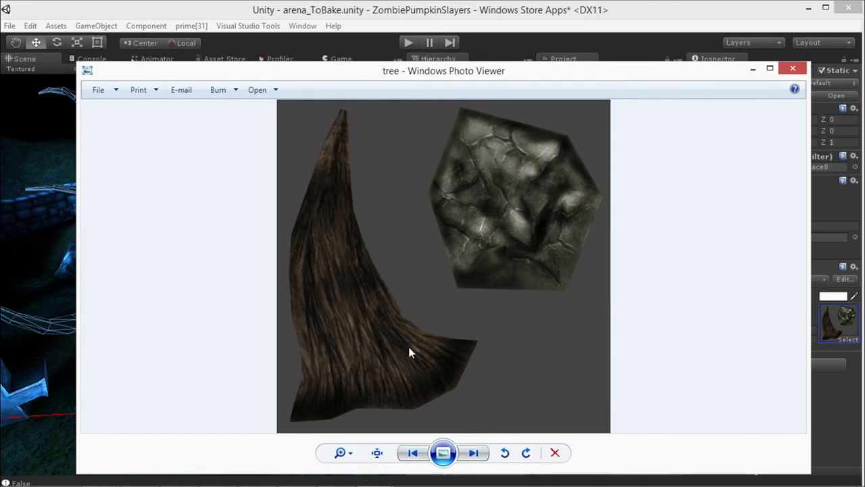
left_click_drag(475, 76, 227, 96)
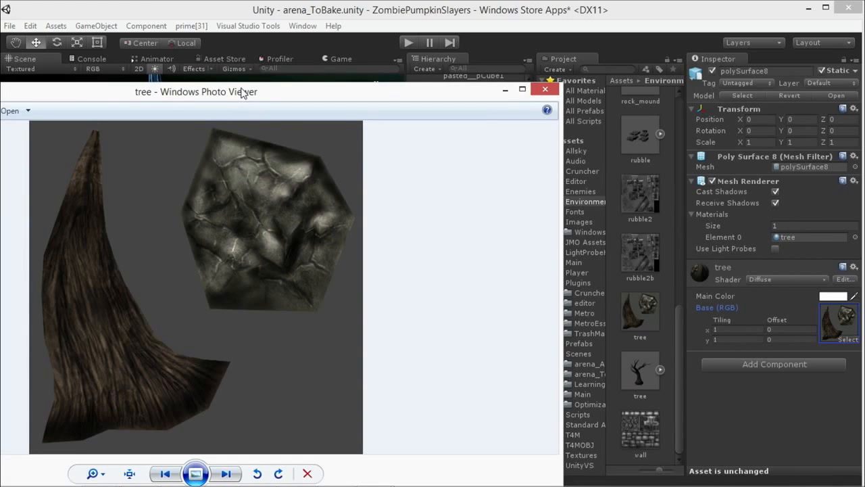
left_click_drag(242, 92, 232, 106)
left_click(535, 108)
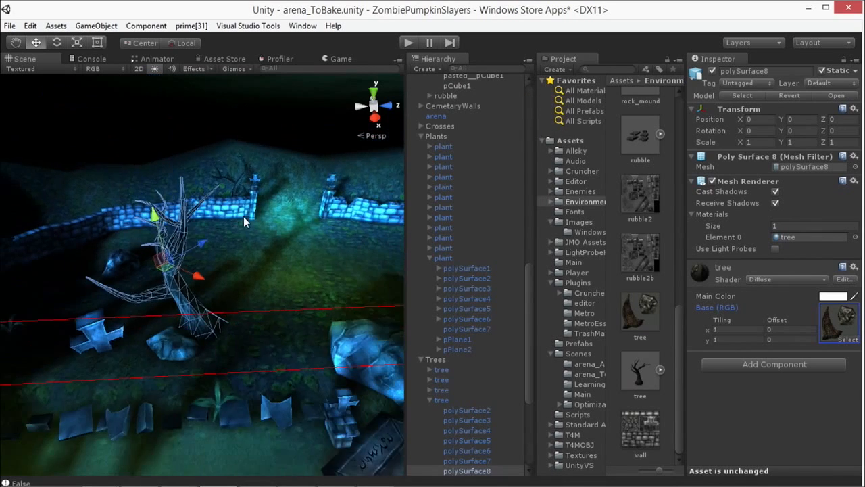
Step: Select the tree near the cemetery wall and examine the trees and rocks around the arena from several angles
scroll(251, 217, "down", 8)
left_click_drag(251, 217, 304, 267, "alt")
left_click_drag(231, 224, 159, 229, "alt")
left_click(333, 223)
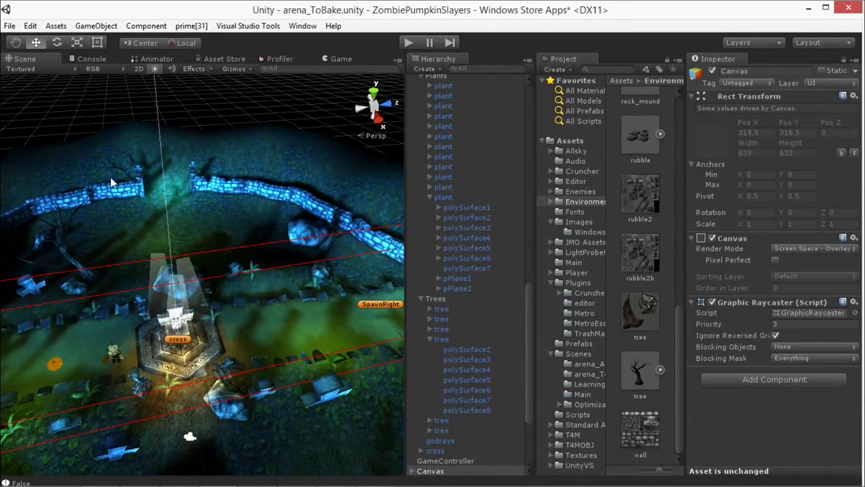
left_click(55, 236)
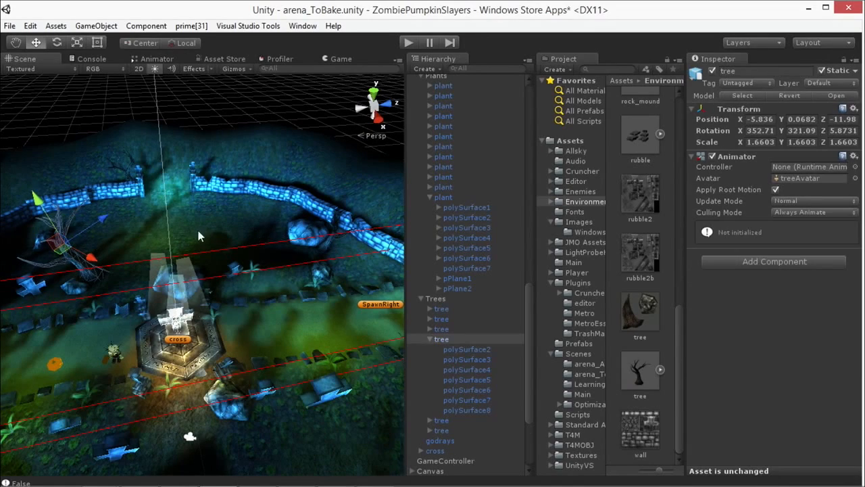
left_click_drag(179, 313, 229, 330, "alt")
left_click_drag(104, 320, 122, 291, "alt")
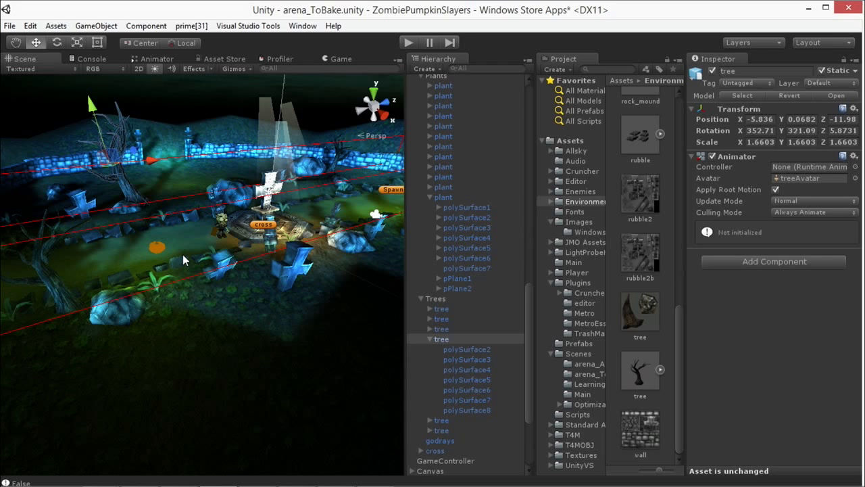
right_click_drag(183, 254, 182, 221, "alt")
middle_click_drag(277, 197, 258, 241)
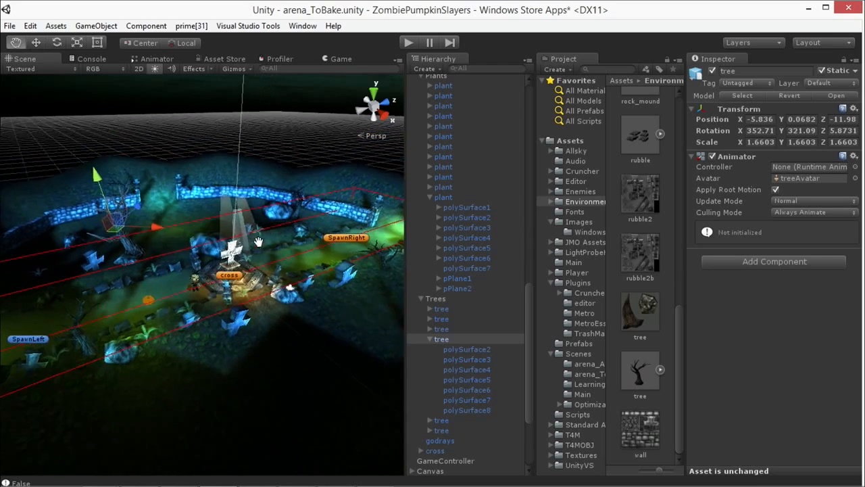
Step: Select the polySurface2 mesh of the cemetery_wall01 segment along the arena's edge
scroll(258, 242, "up", 10)
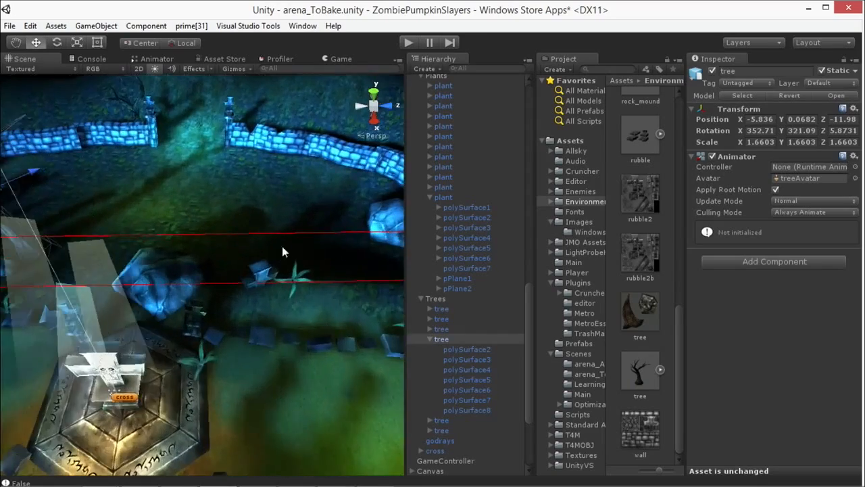
left_click_drag(282, 246, 329, 219, "alt")
left_click_drag(291, 248, 207, 275, "alt")
left_click(226, 286)
left_click(275, 272)
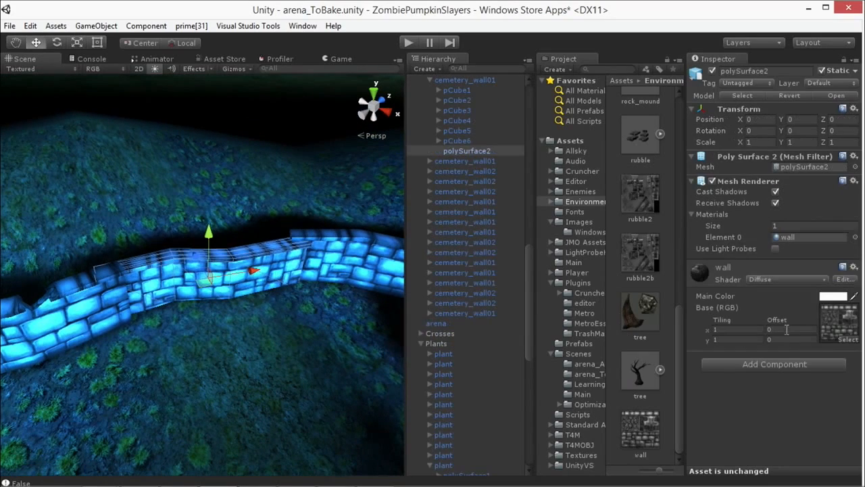
Step: Open the wall material's base texture in Windows Photo Viewer and point out its large lower brick area with a red arrow
left_click(841, 326)
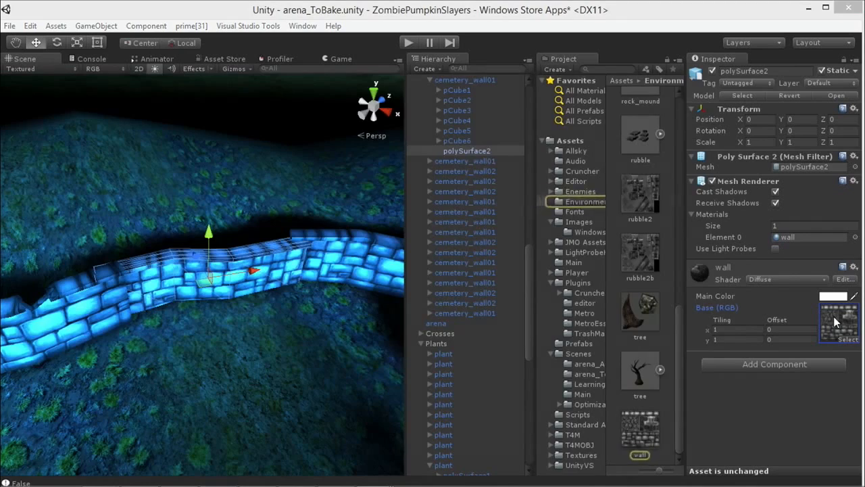
double_click(834, 321)
left_click_drag(355, 95, 615, 74)
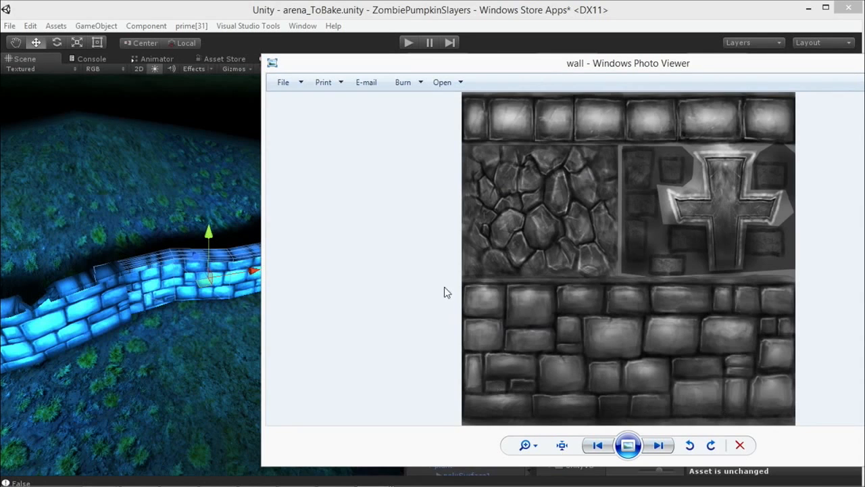
key("ctrl+1")
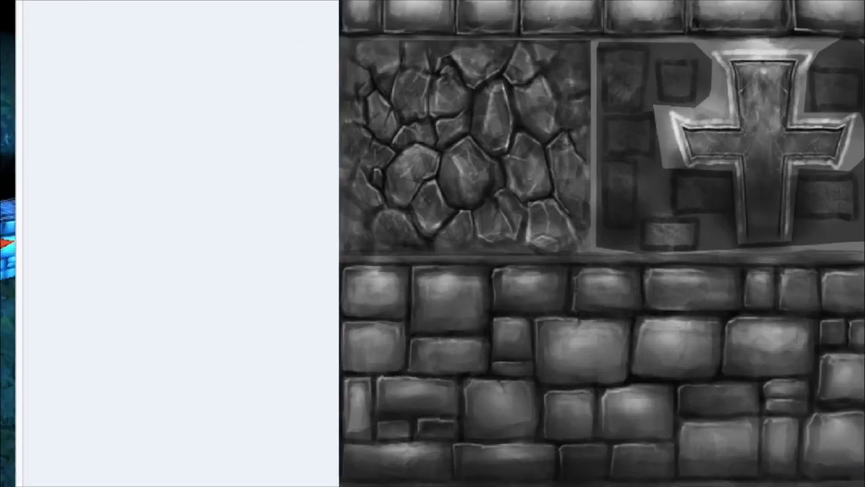
left_click(489, 313)
left_click_drag(379, 295, 549, 356)
left_click_drag(504, 327, 512, 349)
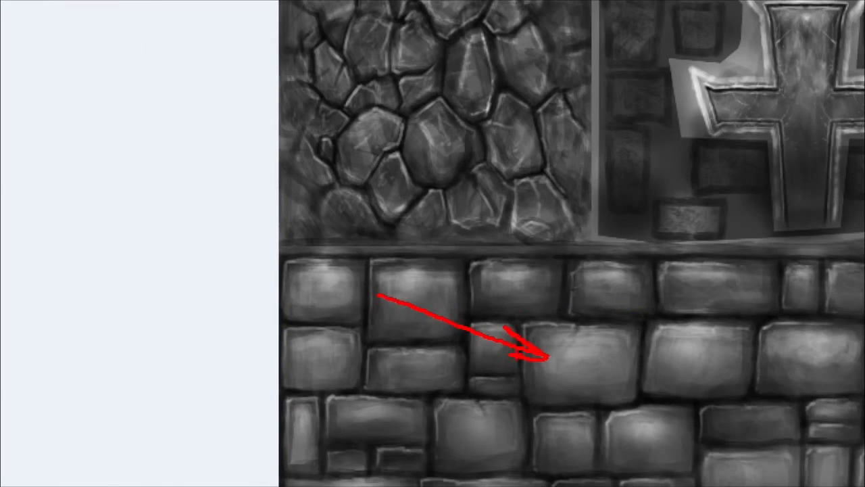
key("Escape")
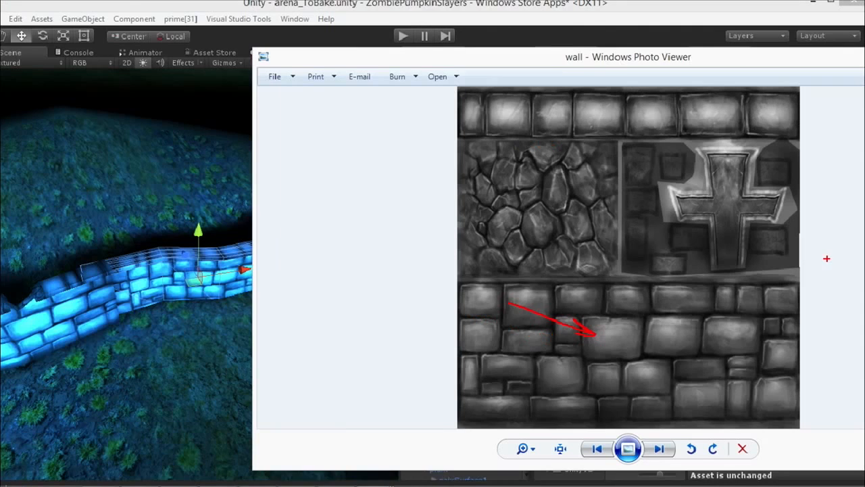
Step: Zoom in on the wall texture's upper brick row and point it out with a red arrow
key("ctrl+1")
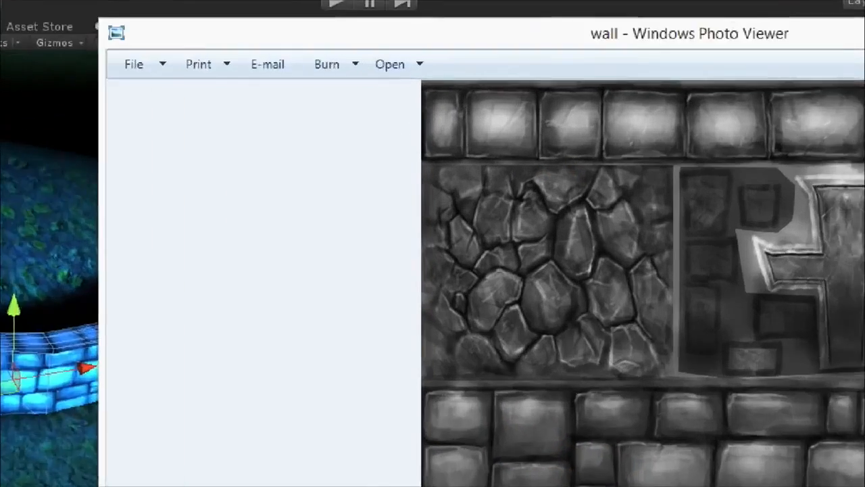
left_click(426, 114)
left_click_drag(433, 115, 668, 104)
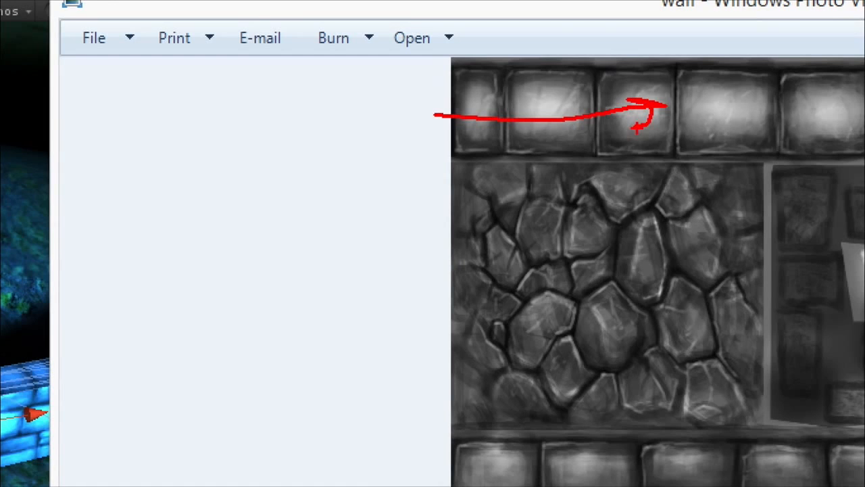
key("Escape")
left_click_drag(521, 67, 541, 64)
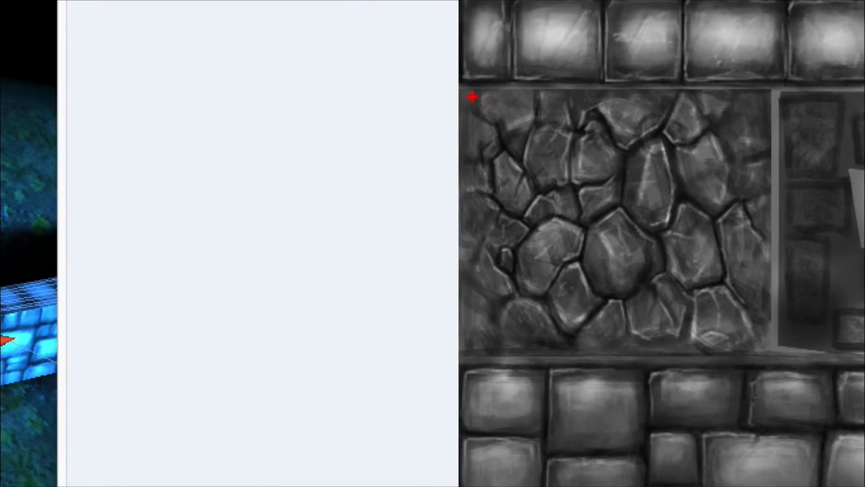
Step: Outline the wall texture's irregular stone area in red, clear the marking, and put the texture viewer away
left_click_drag(487, 146, 609, 152)
mouse_move(717, 107)
left_mouse_down()
mouse_move(760, 286)
mouse_move(499, 328)
mouse_move(476, 114)
left_mouse_up()
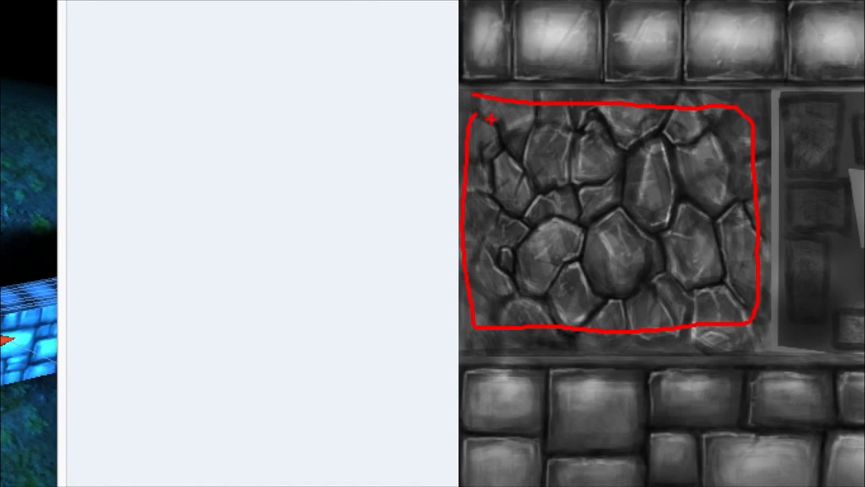
key("Escape")
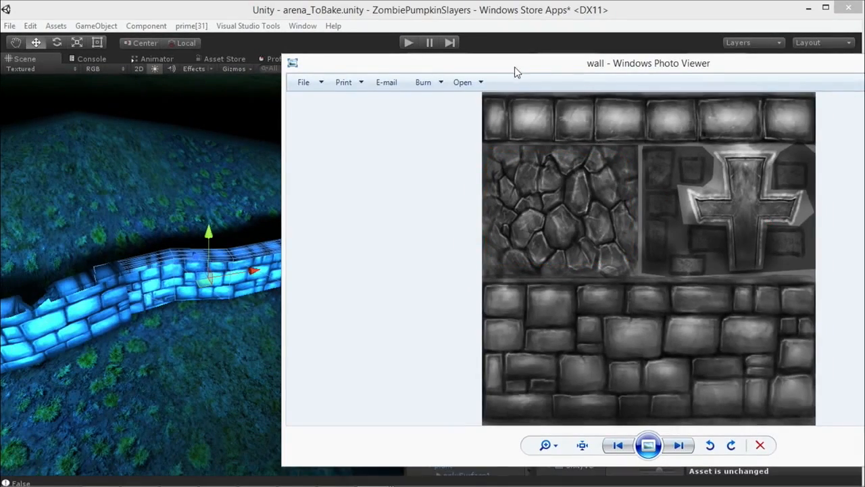
left_click_drag(515, 68, 651, 87)
left_click(180, 198)
Step: Examine the cross-topped pillar at the end of the cemetery wall up close and select its column_cross object
scroll(169, 216, "up", 3)
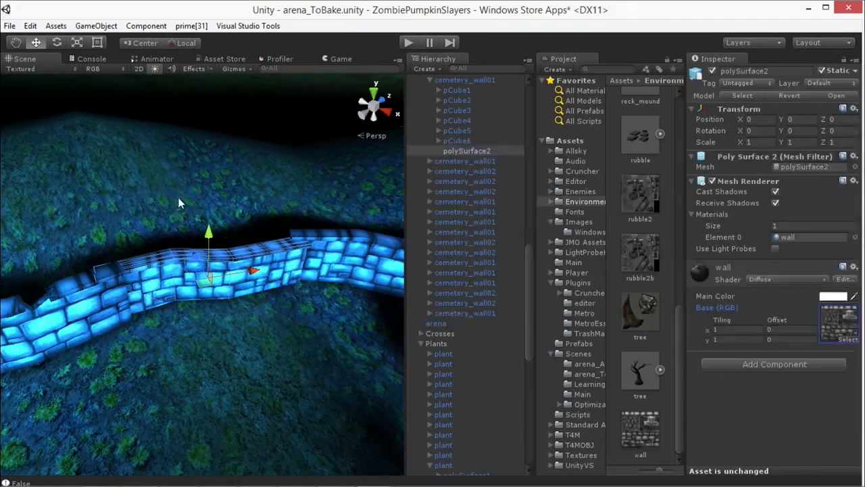
middle_click_drag(74, 223, 134, 253)
middle_click_drag(134, 253, 159, 304)
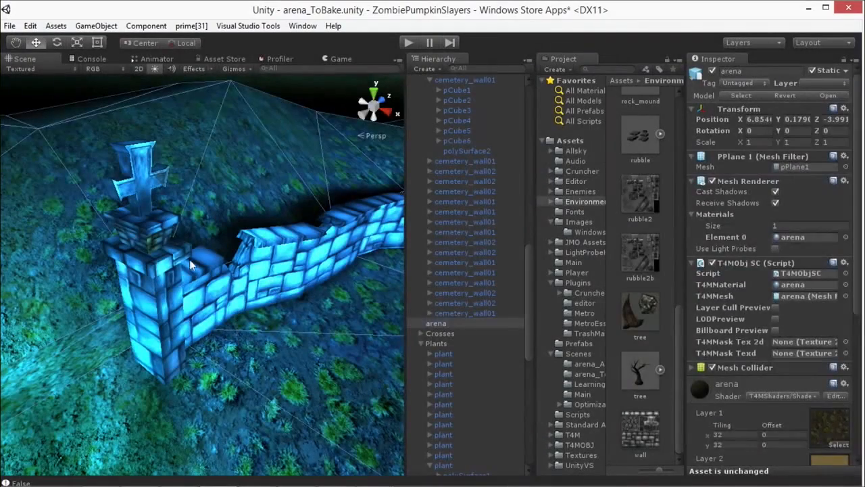
left_click(164, 281)
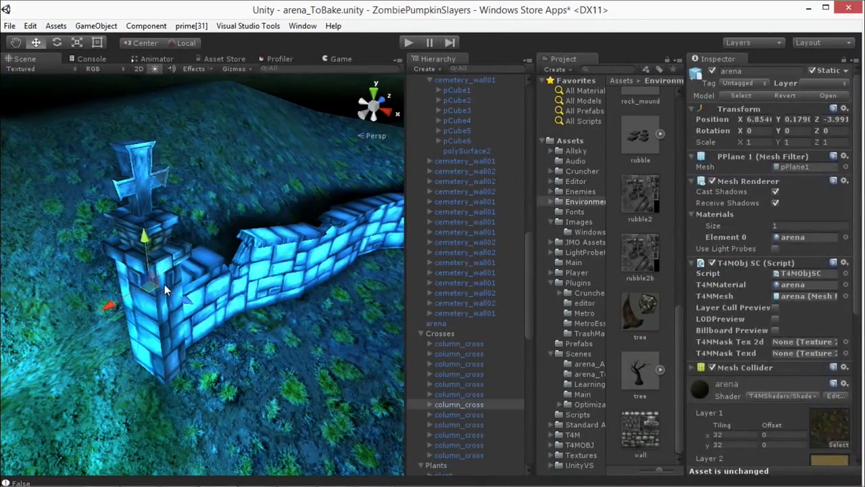
left_click(209, 297)
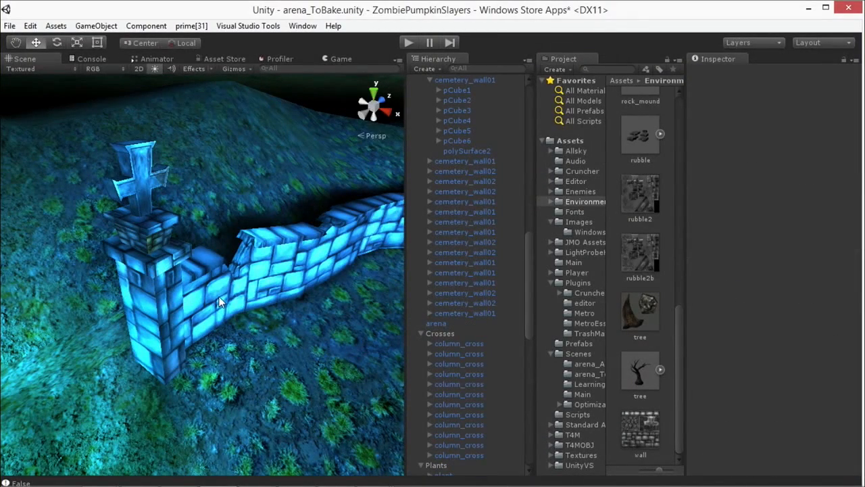
left_click(147, 236)
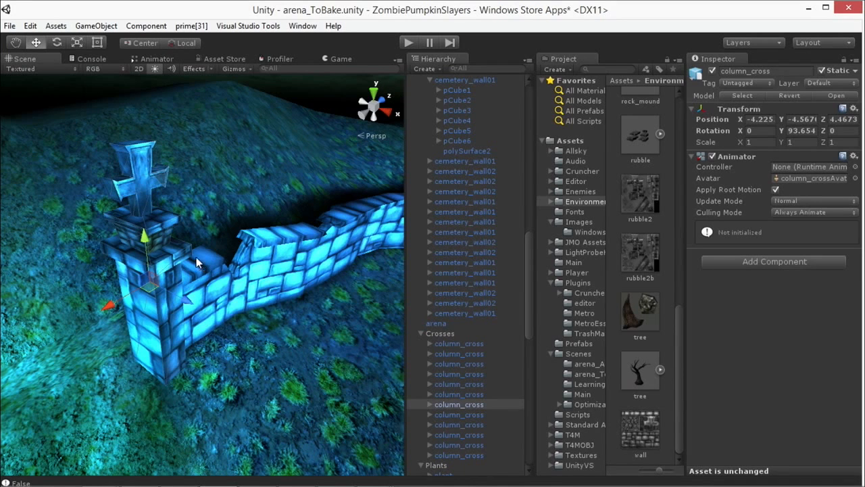
Step: Select the cemetery_wall02 segment beside the pillar, followed by the adjoining cemetery_wall01 segment
scroll(351, 284, "down", 5)
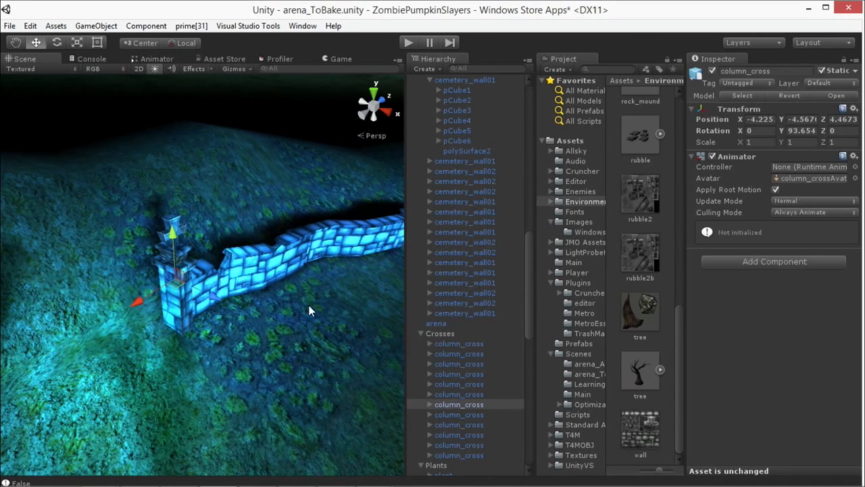
left_click(304, 262)
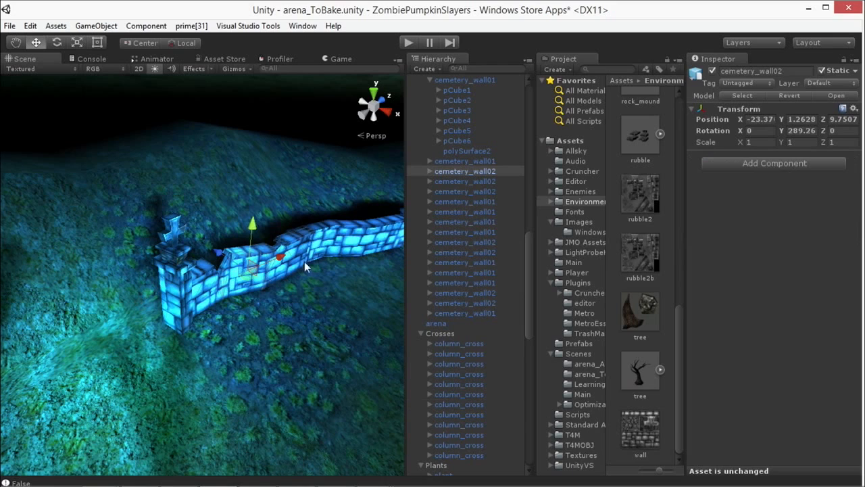
left_click(355, 249)
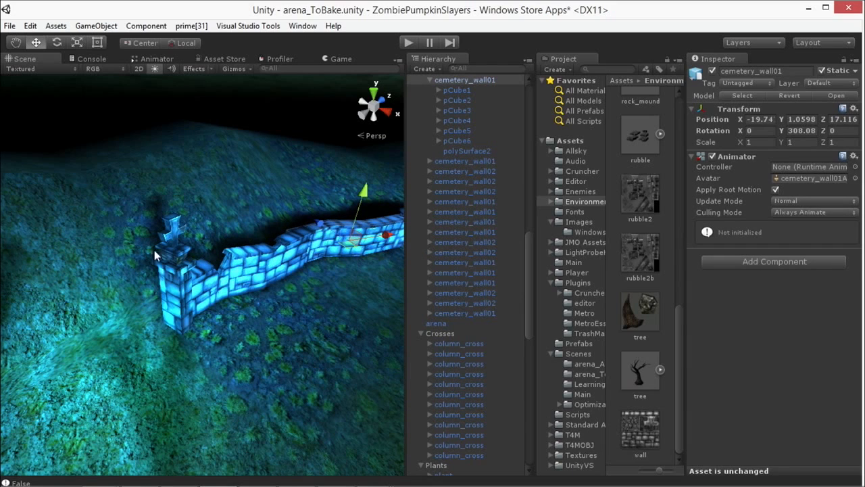
Step: Select the column_cross pillar again and open the wall texture from the project in Windows Photo Viewer
left_click(175, 291)
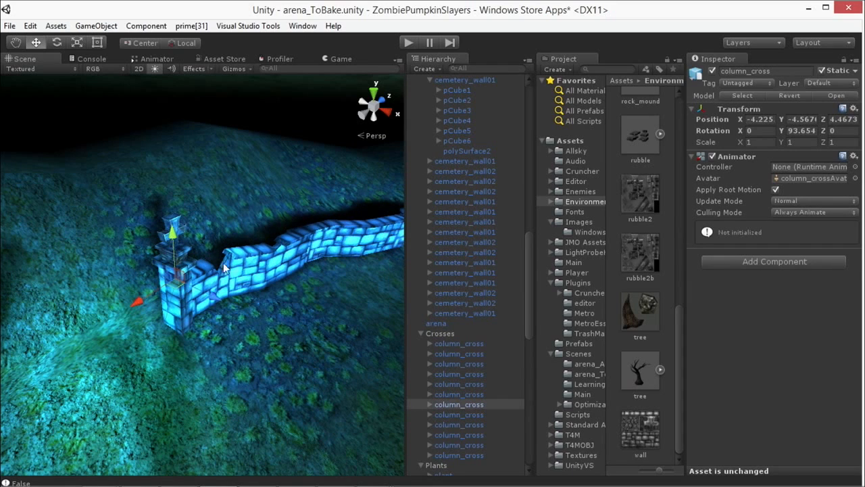
double_click(651, 426)
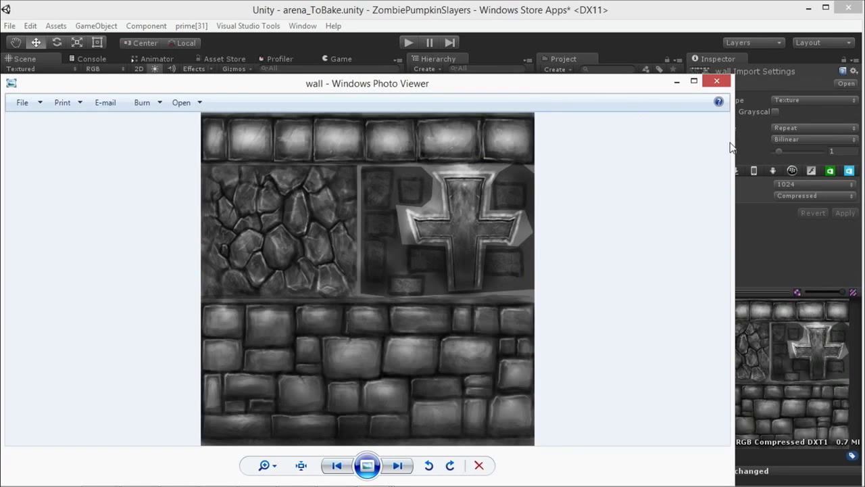
left_click_drag(498, 92, 531, 63)
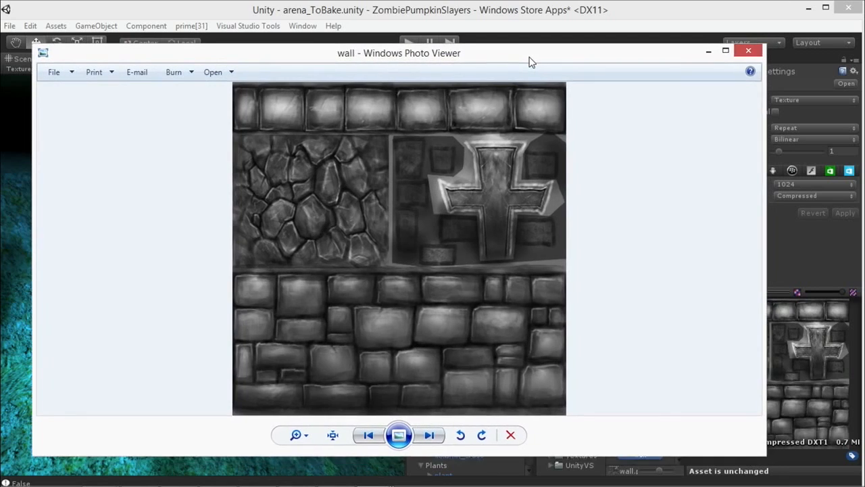
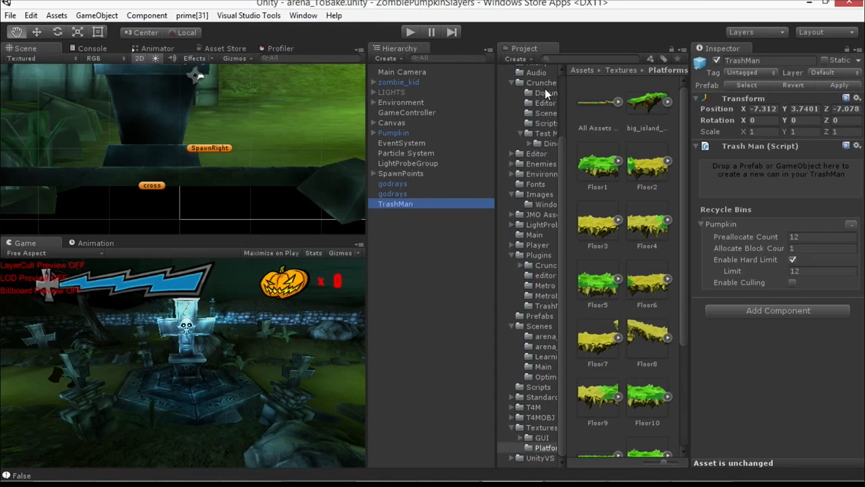
Step: Open the Cruncher Tutorial Scene from the project's Cruncher scenes folder and centre the dinosaur in the scene view
left_click(546, 113)
double_click(598, 103)
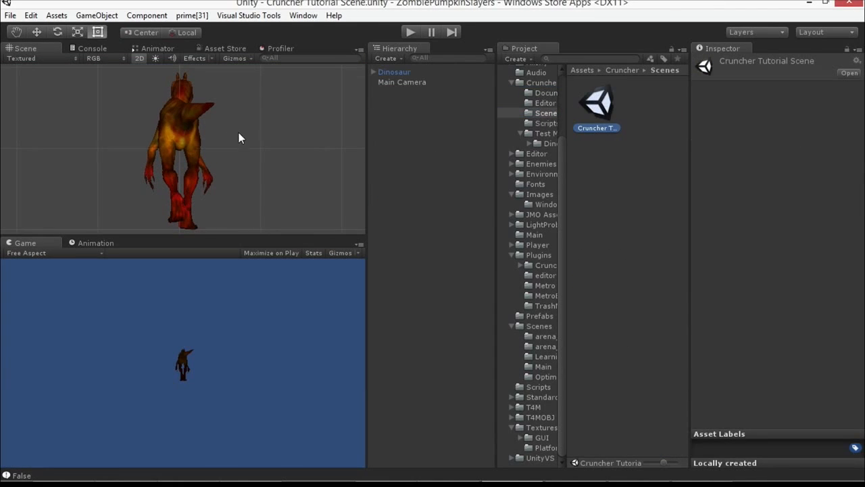
middle_click_drag(246, 132, 264, 131)
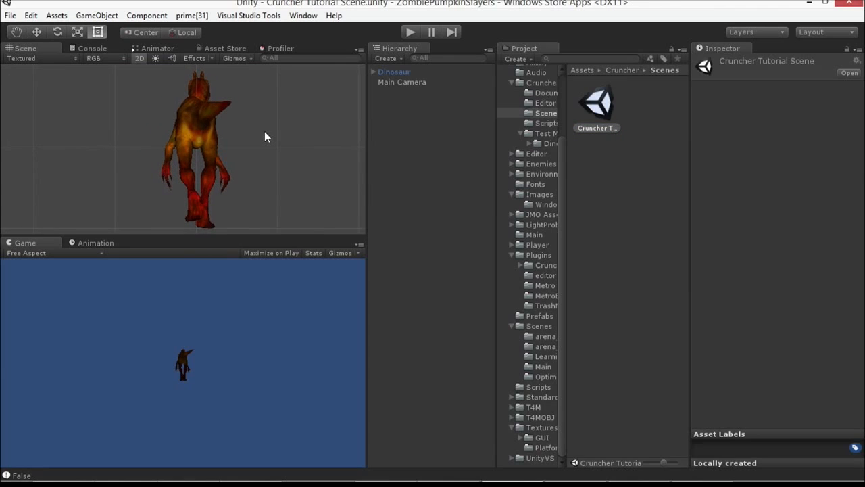
scroll(264, 132, "up", 1)
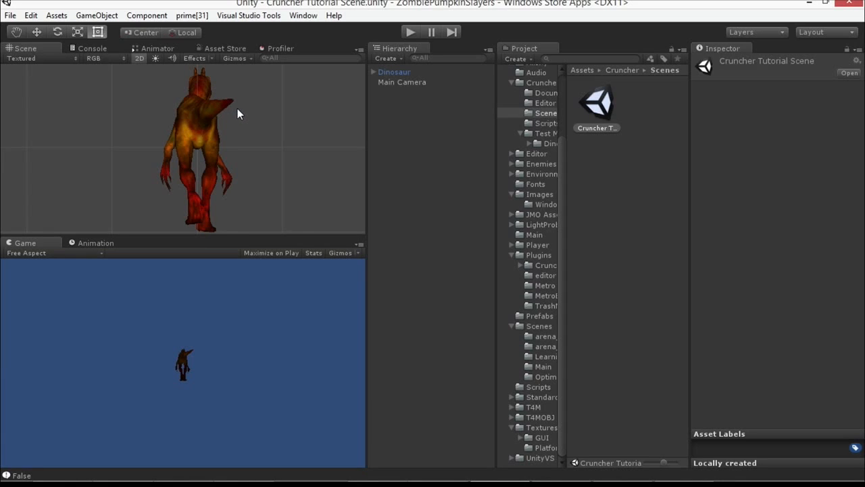
Step: Select the Dinosaur object and bring up Cruncher's Convert Selection dialog, placing it clear of the model
left_click(191, 117)
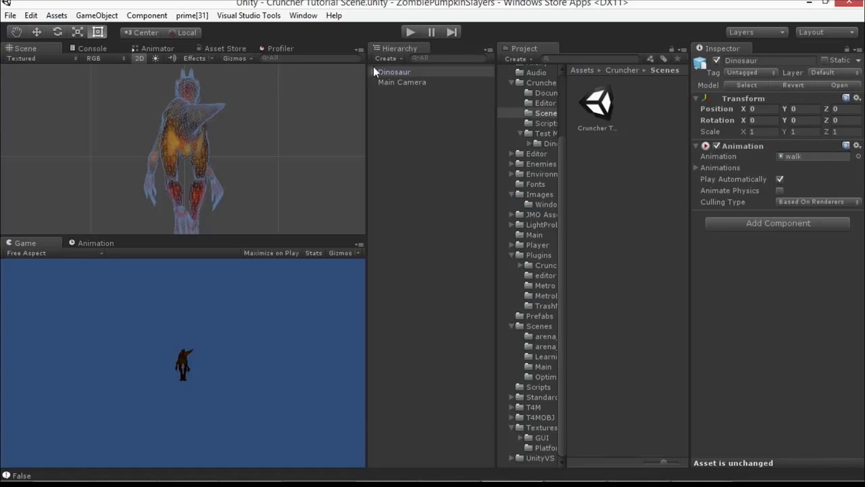
left_click(410, 71)
left_click(97, 15)
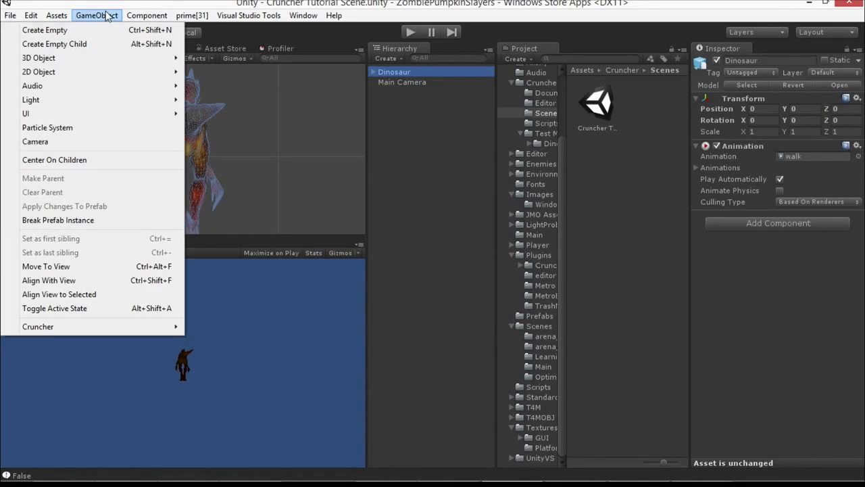
mouse_move(60, 327)
left_click(266, 329)
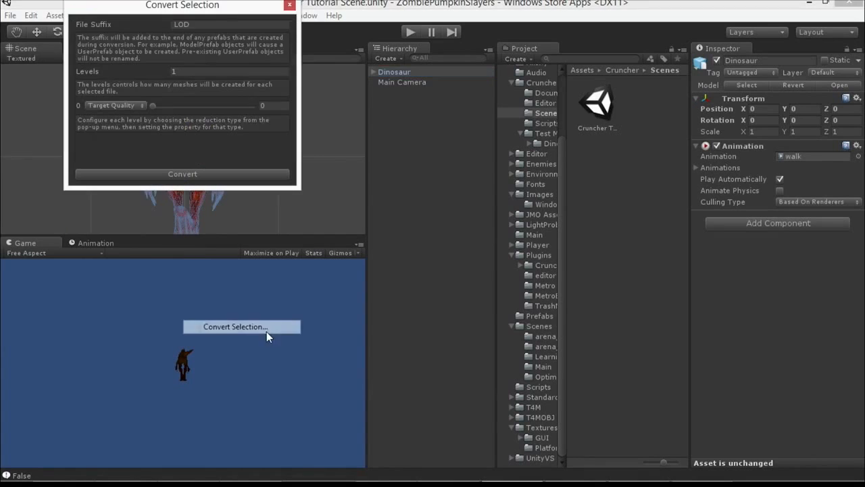
left_click_drag(224, 8, 246, 249)
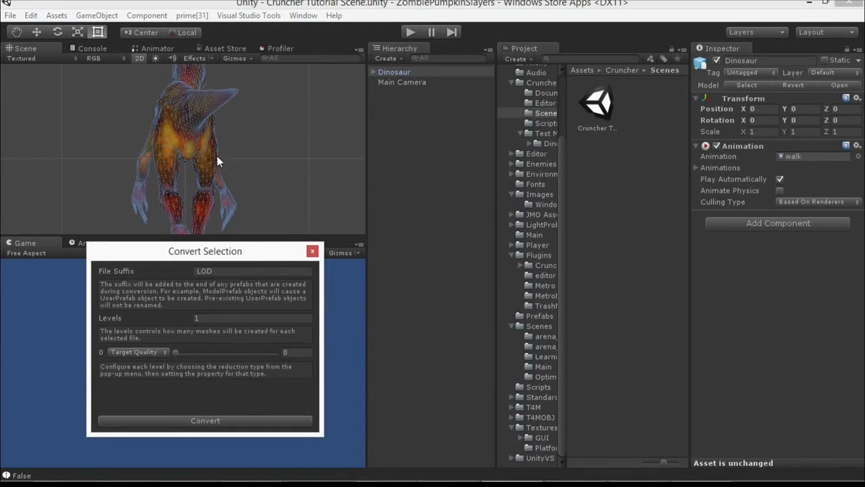
Step: Switch the scene view from 2D to 3D and examine the dinosaur's wireframe density up close
key("w")
left_click(139, 57)
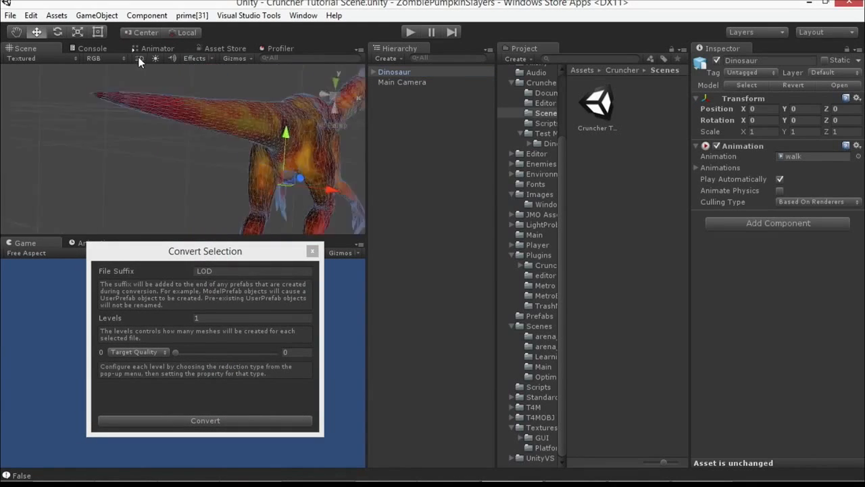
scroll(211, 126, "down", 5)
scroll(214, 131, "up", 7)
scroll(214, 132, "down", 3)
middle_click_drag(214, 133, 250, 134)
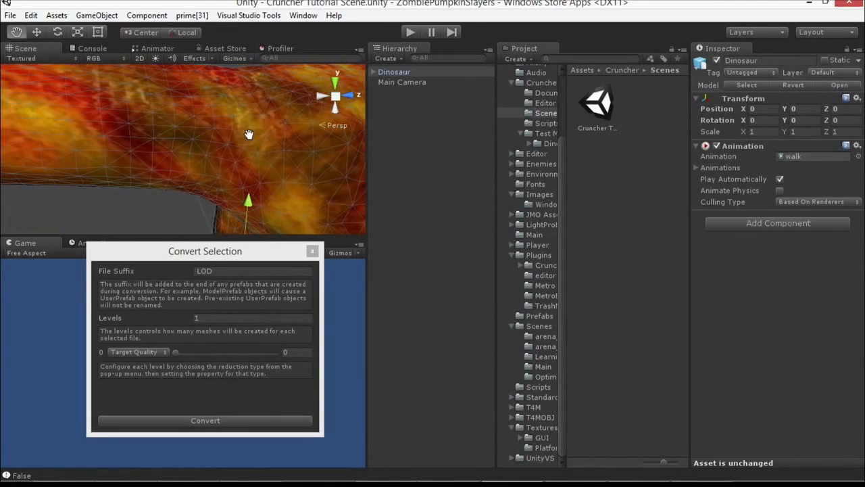
Step: Convert the dinosaur with a target quality of 0.07 and view the simplified mesh from the side
left_click_drag(172, 349, 181, 349)
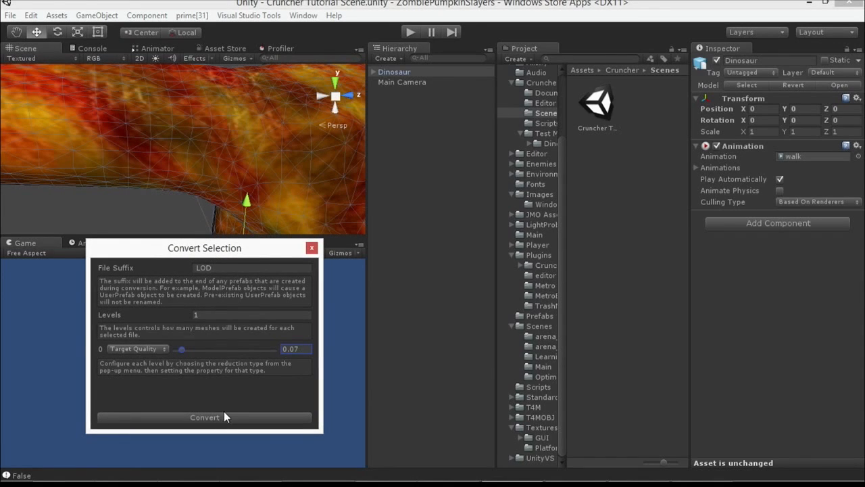
left_click(223, 416)
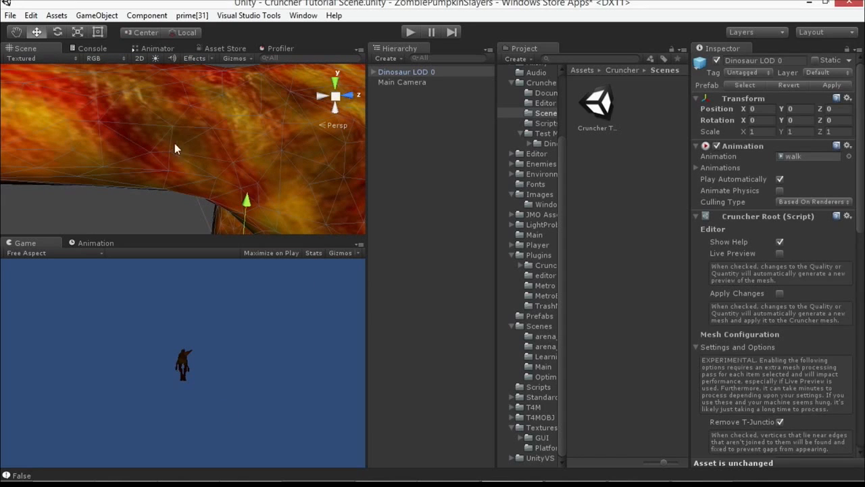
scroll(252, 128, "down", 10)
scroll(256, 132, "up", 2)
scroll(259, 136, "down", 3)
middle_click_drag(254, 144, 213, 137)
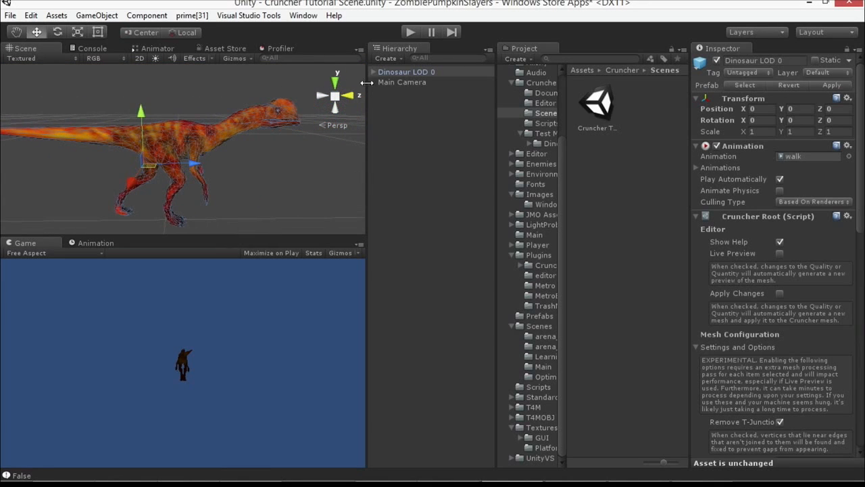
Step: Locate the Dinosaur LOD 0 prefab in the project and compare its Figure_1_node with the original Dinosaur model's
right_click(408, 71)
left_click(455, 160)
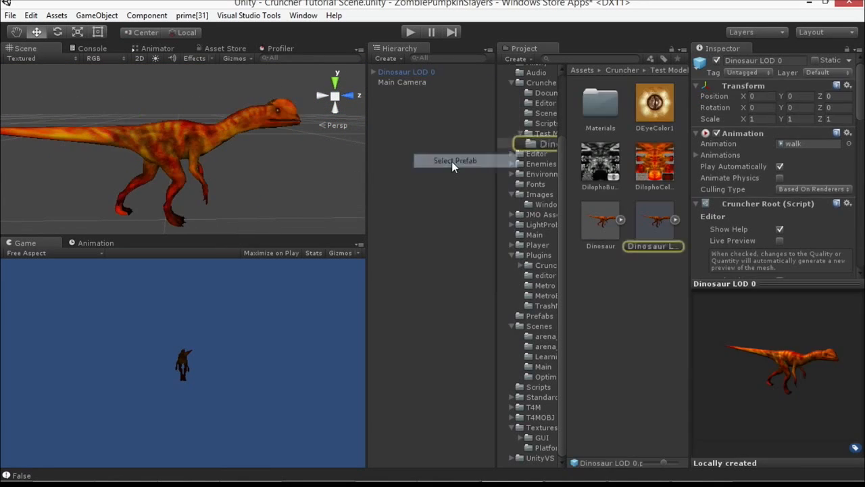
left_click(674, 220)
left_click(665, 269)
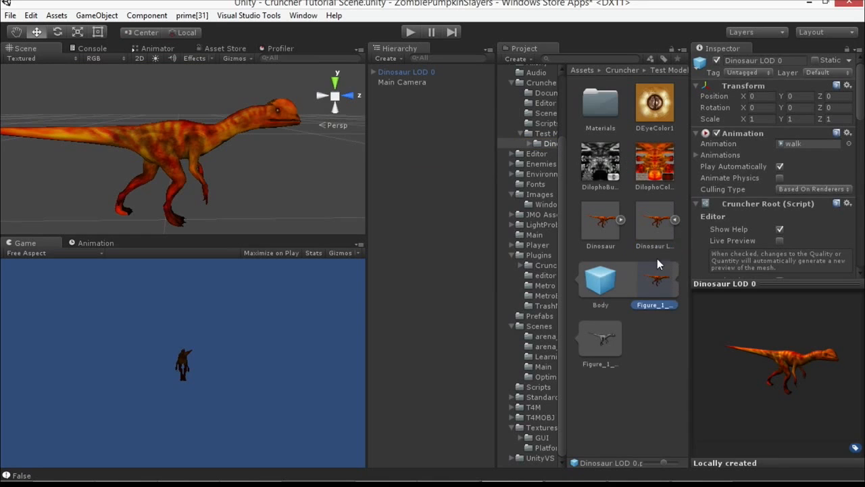
left_click(620, 220)
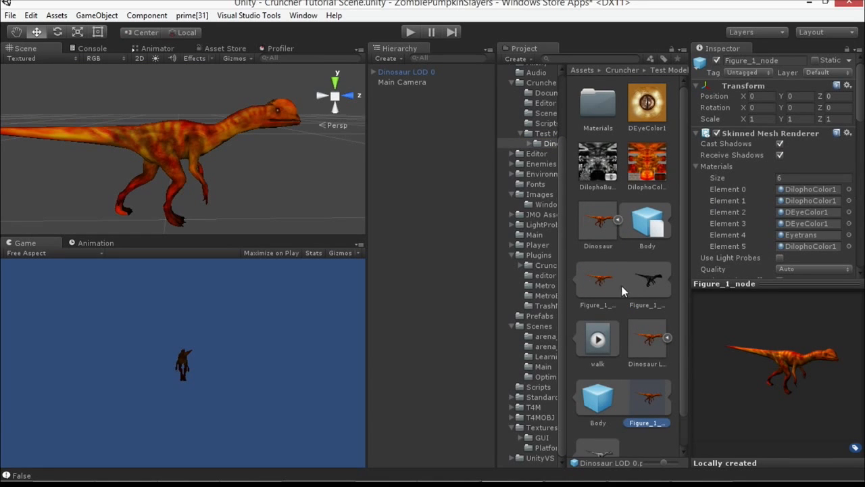
left_click(601, 281)
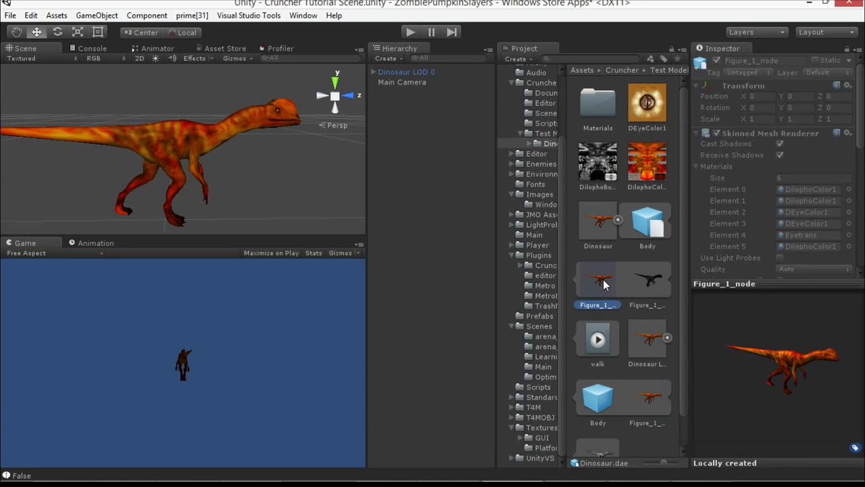
left_click(618, 220)
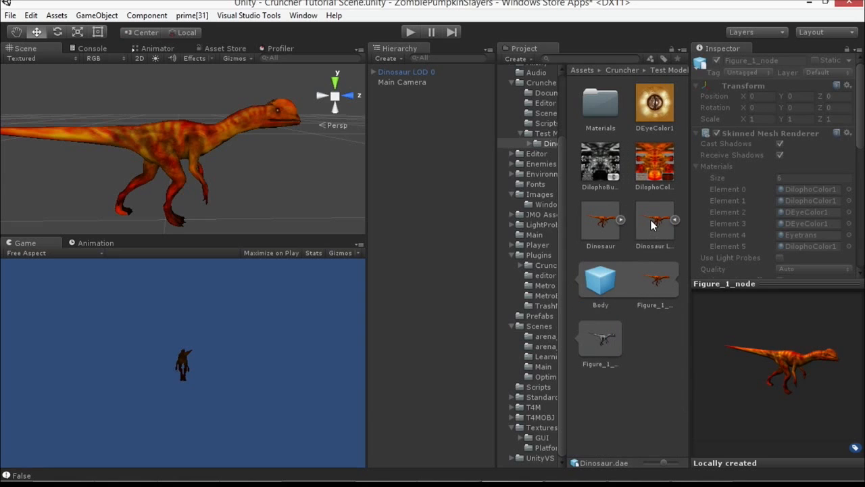
Step: Reopen Cruncher's Convert Selection for Dinosaur LOD 0 and review the object's Cruncher Root settings and mesh statistics
left_click(182, 138)
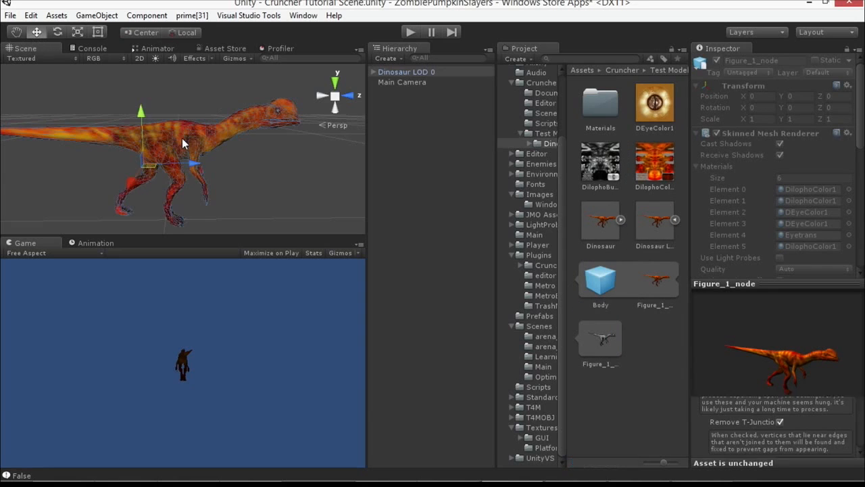
left_click(101, 15)
mouse_move(103, 330)
left_click(214, 329)
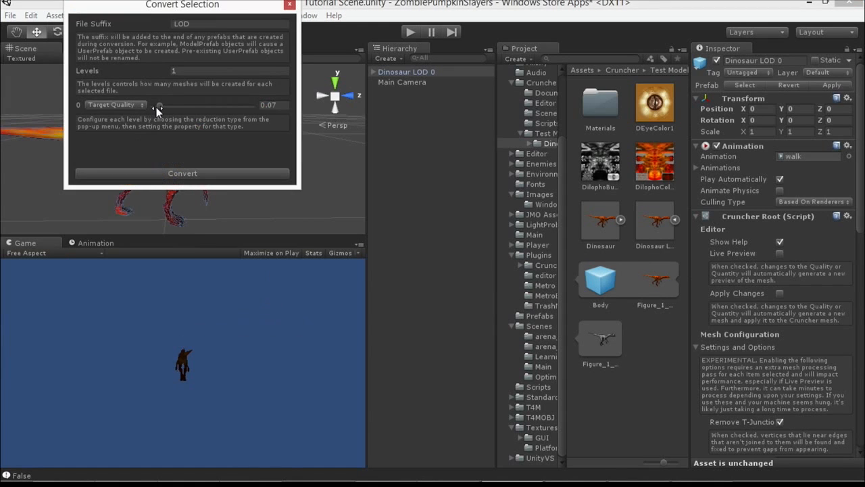
scroll(728, 280, "down", 15)
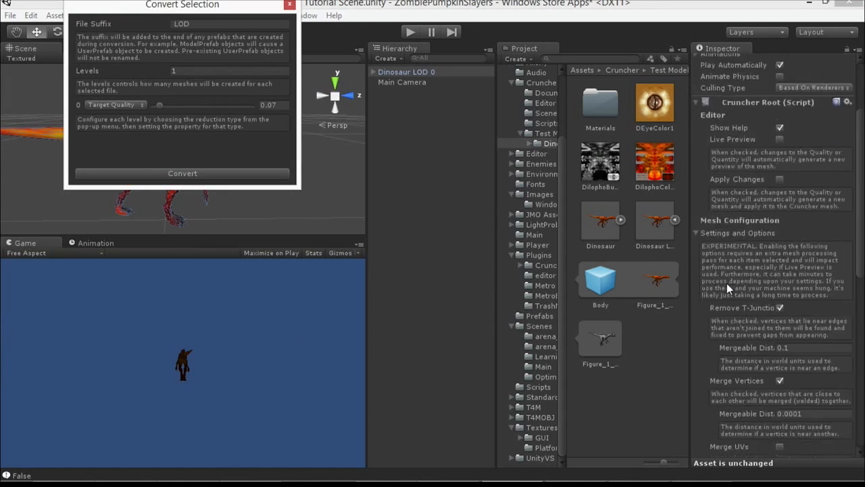
scroll(728, 290, "down", 3)
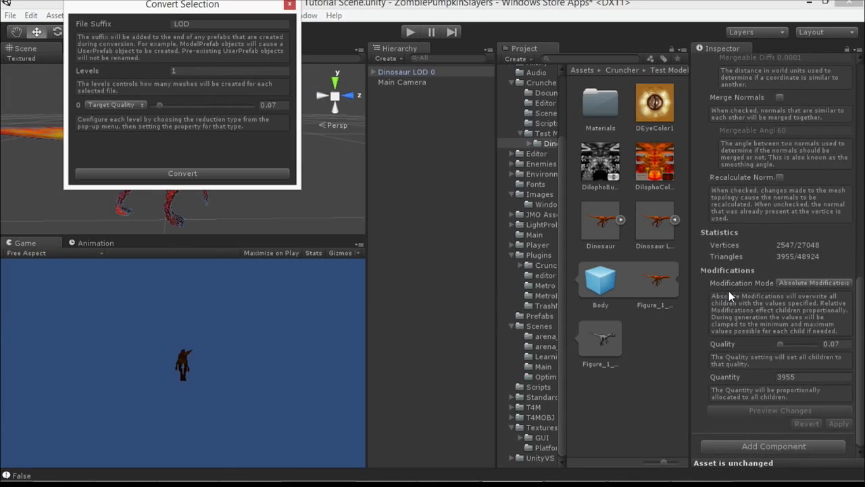
Step: Convert Dinosaur LOD 0 again with a lower target quality and inspect the more heavily reduced mesh
left_click_drag(261, 10, 530, 127)
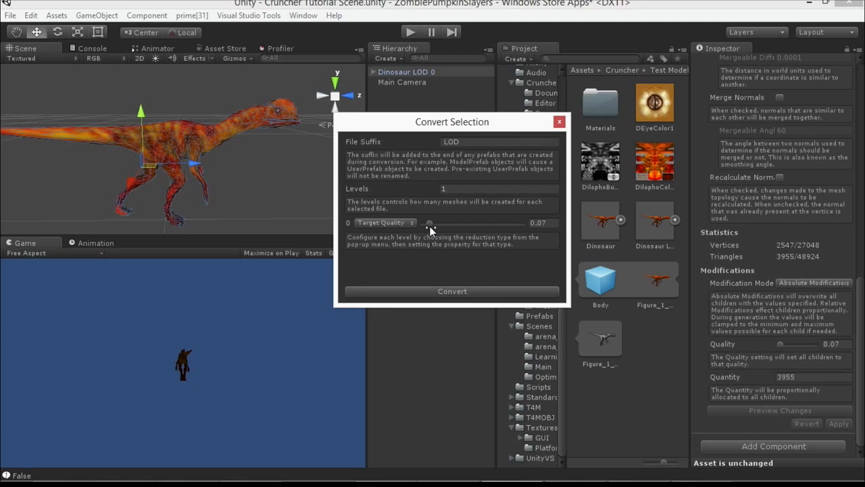
left_click_drag(429, 224, 425, 223)
left_click(431, 290)
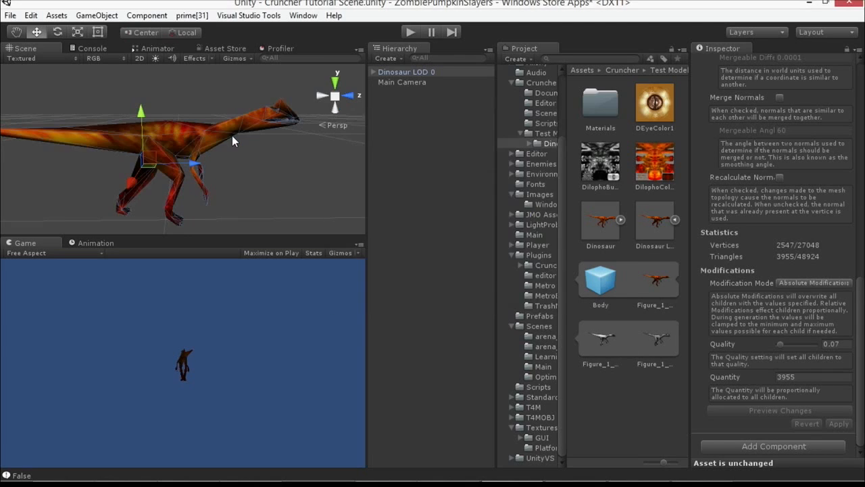
scroll(238, 153, "down", 2)
middle_click_drag(239, 154, 375, 214)
scroll(285, 157, "up", 3)
scroll(208, 149, "up", 4)
scroll(212, 161, "down", 3)
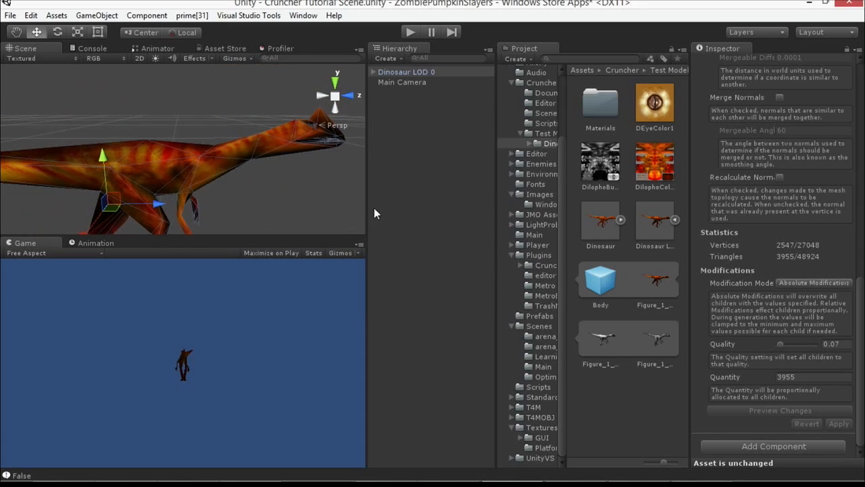
Step: Enlarge the scene view in both directions and frame the whole dinosaur in it
left_click_drag(369, 201, 413, 203)
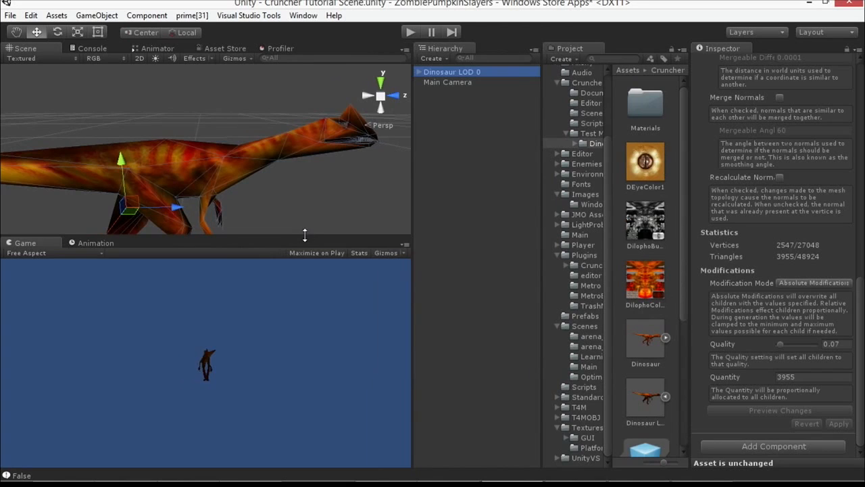
left_click_drag(305, 234, 312, 336)
scroll(284, 259, "down", 5)
middle_click_drag(284, 255, 286, 231)
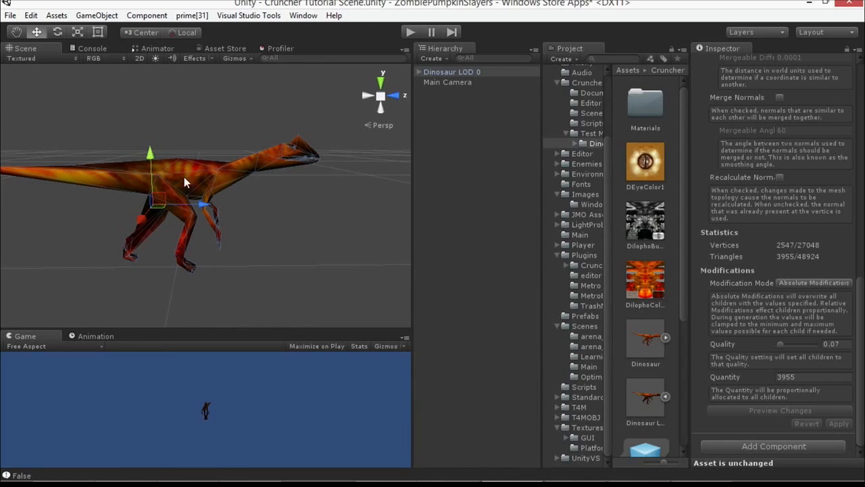
Step: Compare the reduced dinosaur with and without its selection wireframe, then examine its body from the side and front
left_click(292, 201)
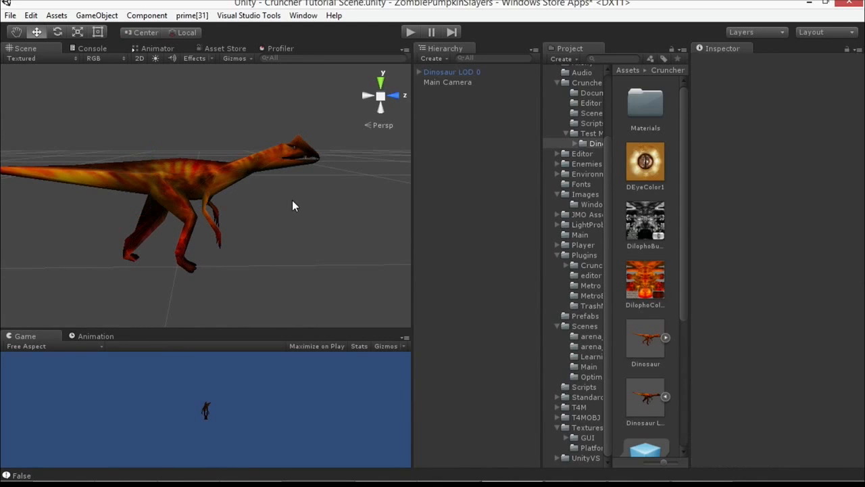
left_click(248, 163)
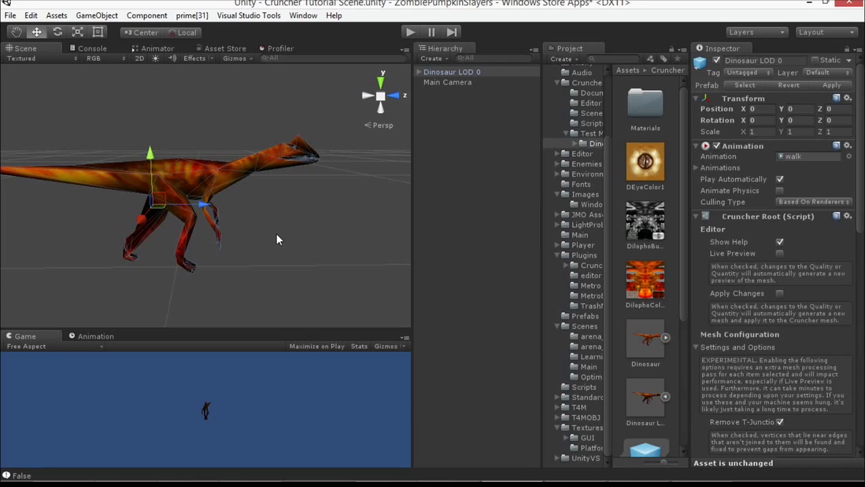
middle_click_drag(277, 231, 301, 231)
scroll(296, 200, "up", 3)
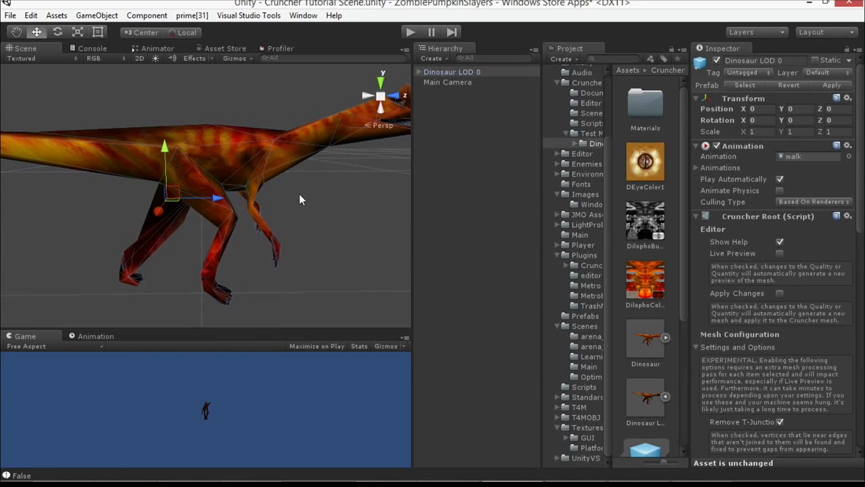
scroll(217, 152, "up", 2)
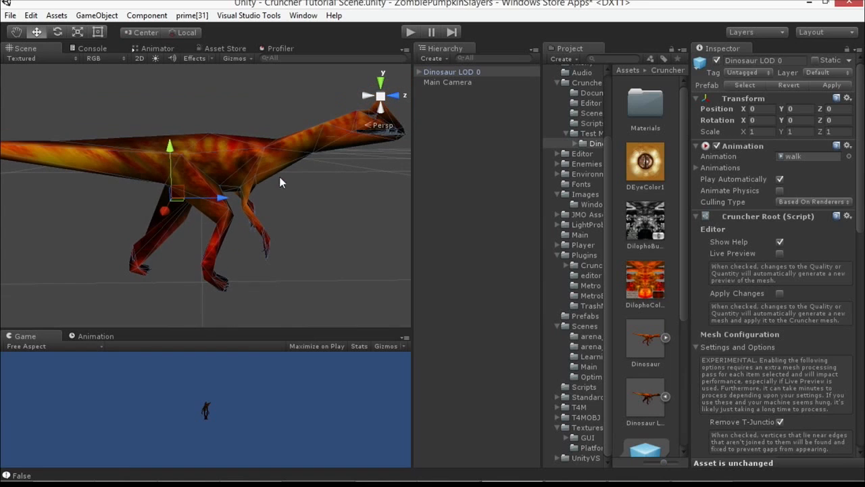
left_click(307, 192)
left_click_drag(320, 201, 295, 199, "alt")
left_click(280, 140)
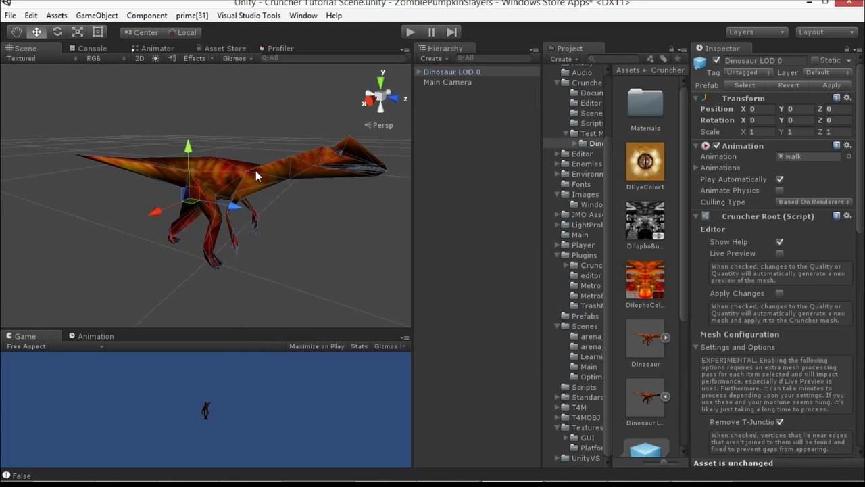
Step: Examine the reduced dinosaur's head and jaw up close from the front
left_click(291, 205)
left_click(298, 168)
right_click_drag(319, 185, 187, 155)
middle_click_drag(187, 155, 237, 183)
scroll(193, 197, "up", 3)
scroll(194, 195, "down", 2)
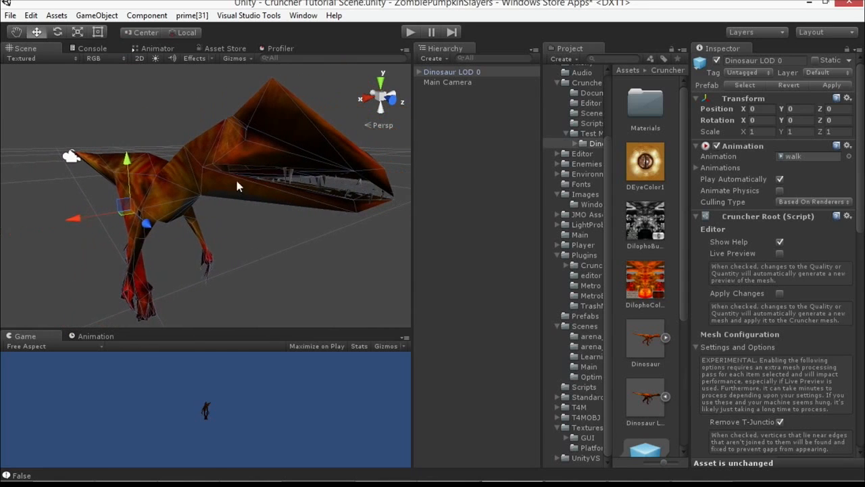
left_click(159, 103)
left_click(285, 137)
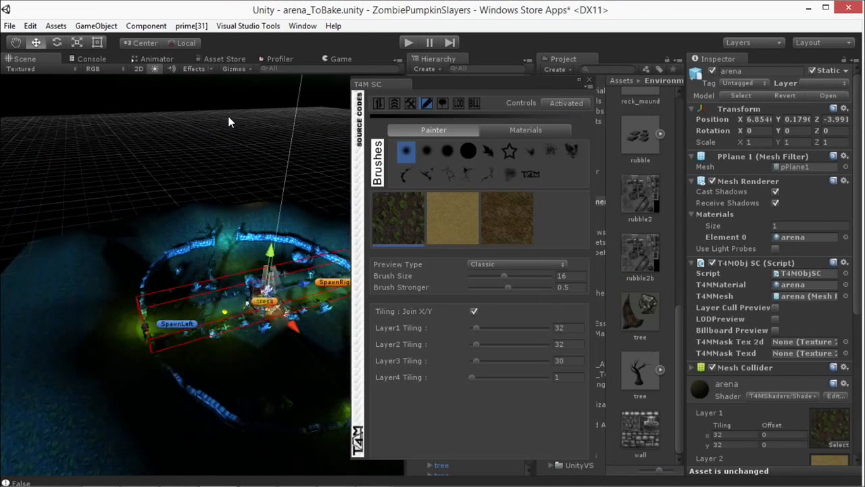
left_click(311, 25)
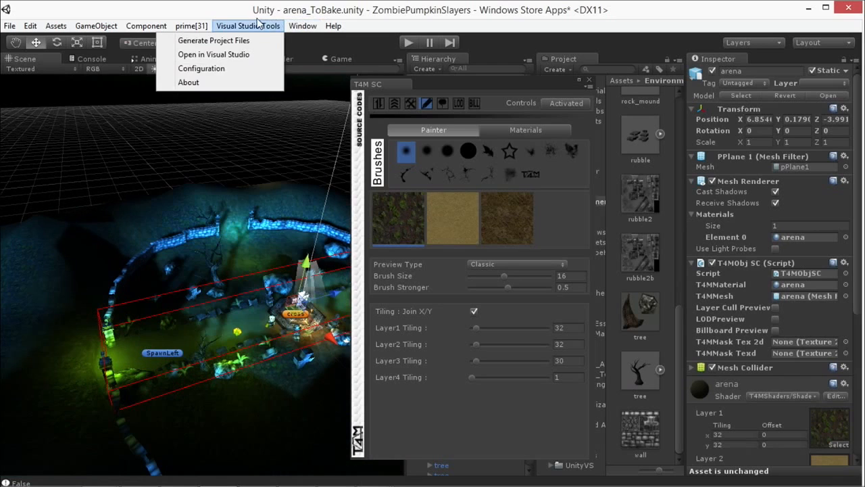
mouse_move(150, 31)
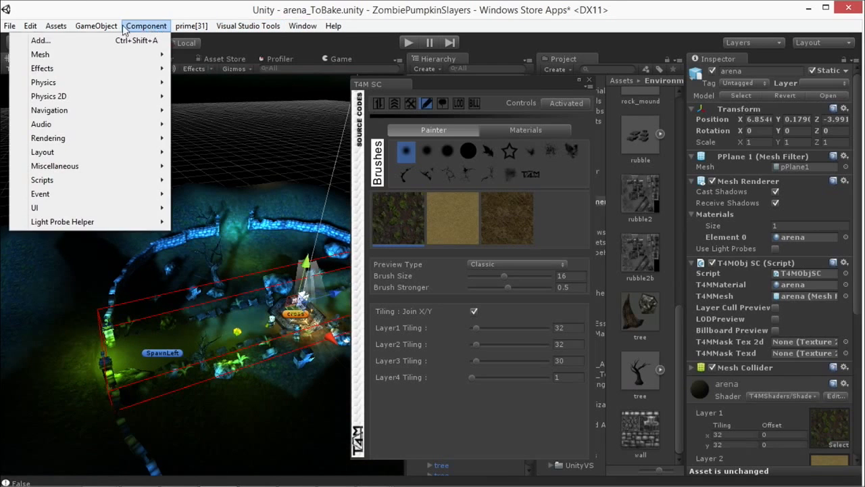
mouse_move(54, 32)
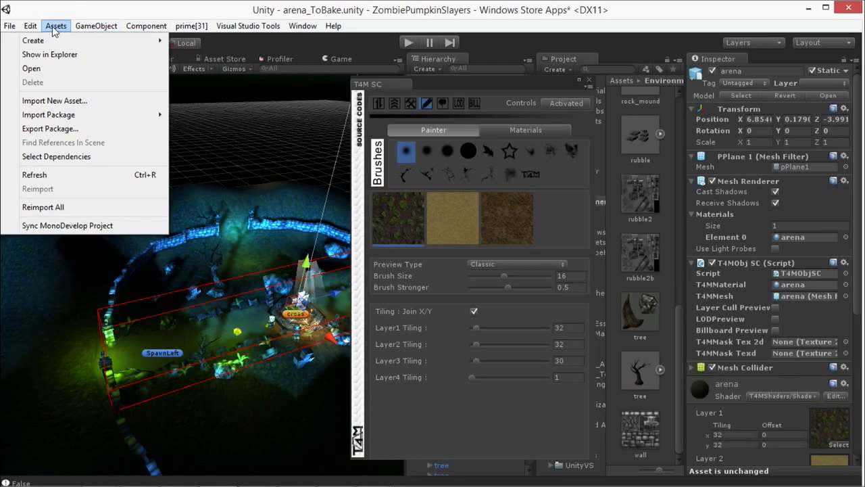
mouse_move(322, 31)
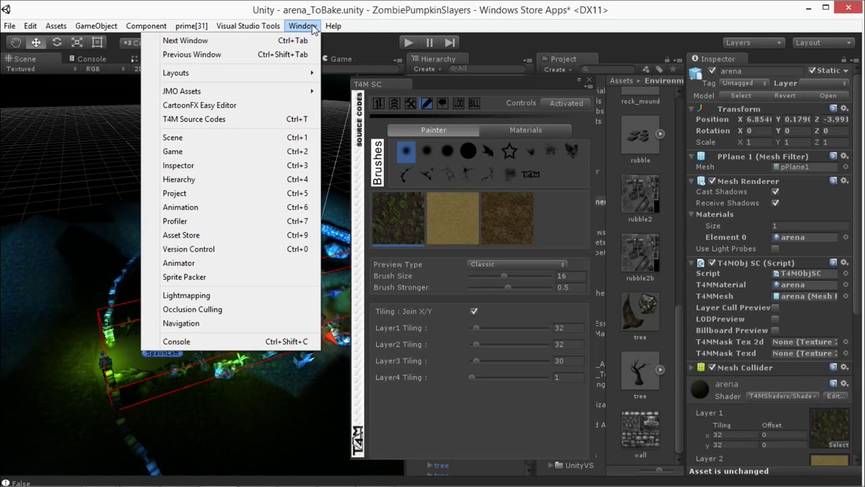
left_click(313, 31)
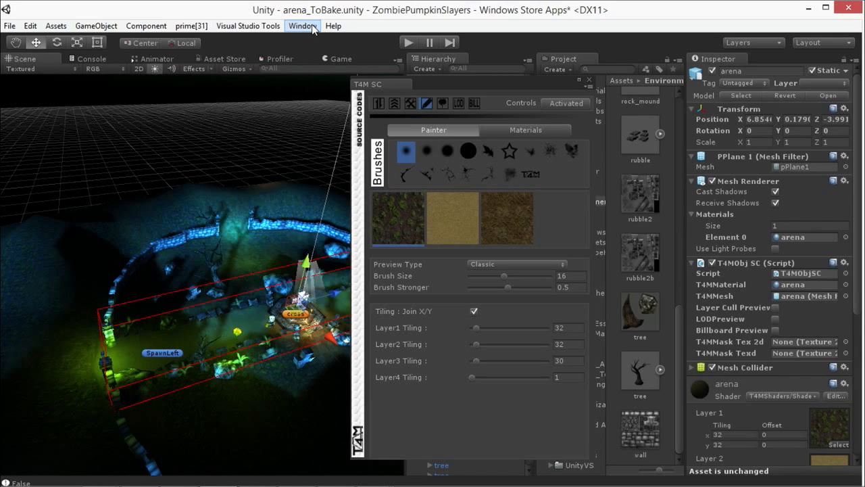
Step: Close the T4M SC window, deselect the arena mesh and view the whole arena in the scene from above
left_click(589, 79)
left_click(197, 134)
scroll(248, 140, "down", 4)
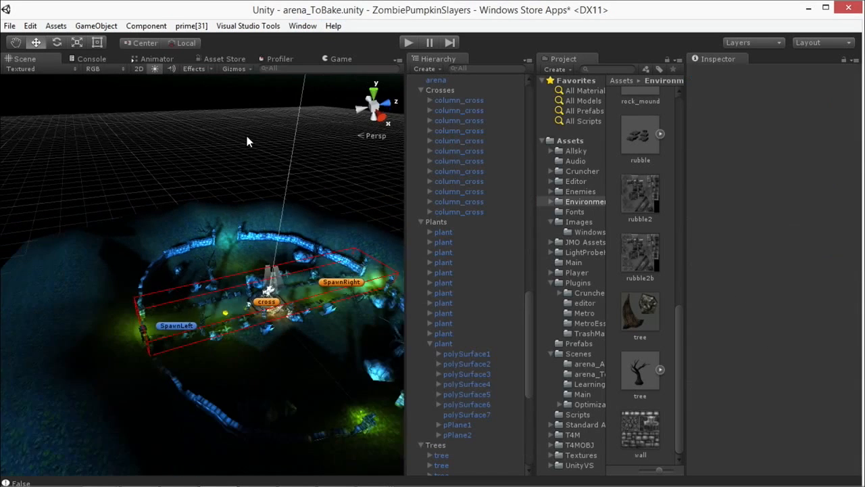
mouse_move(236, 149)
left_mouse_down("alt")
mouse_move(220, 132)
mouse_move(247, 139)
left_mouse_up("alt")
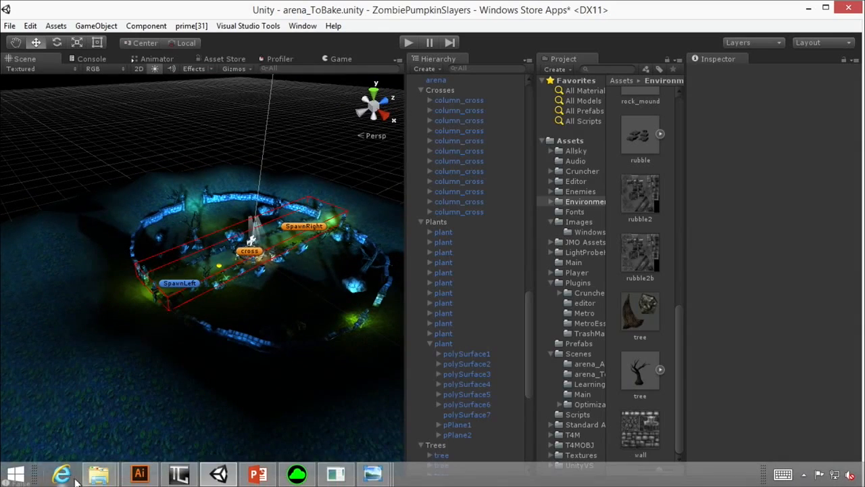
Step: Switch to Internet Explorer and search Bing for "TERRAIN EXPORT SCRIPT"
left_click(63, 474)
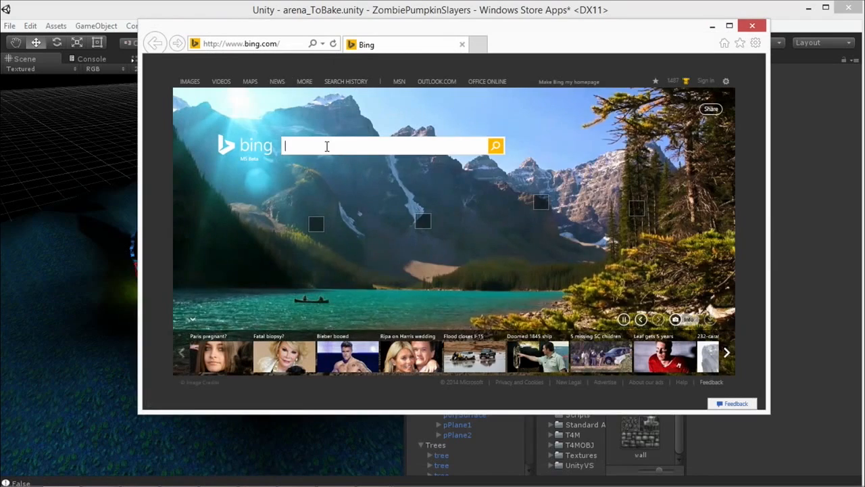
left_click(334, 146)
type("TERRAIN ")
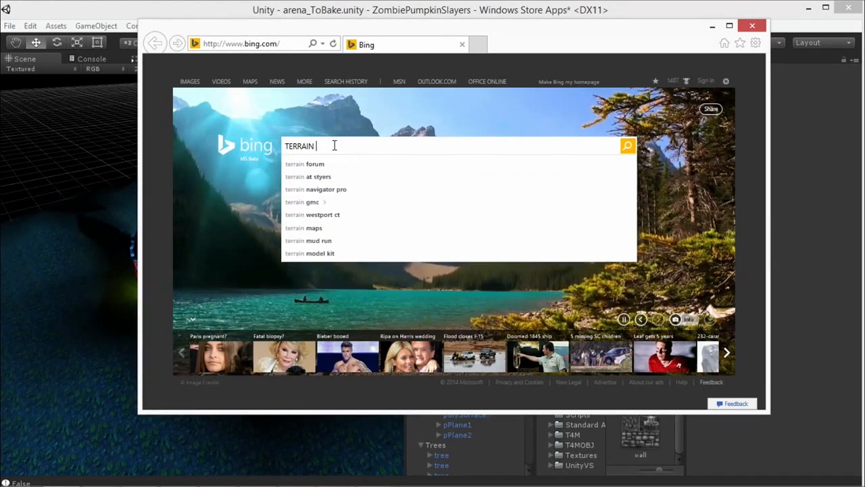
type("EXPORT SCRIPT")
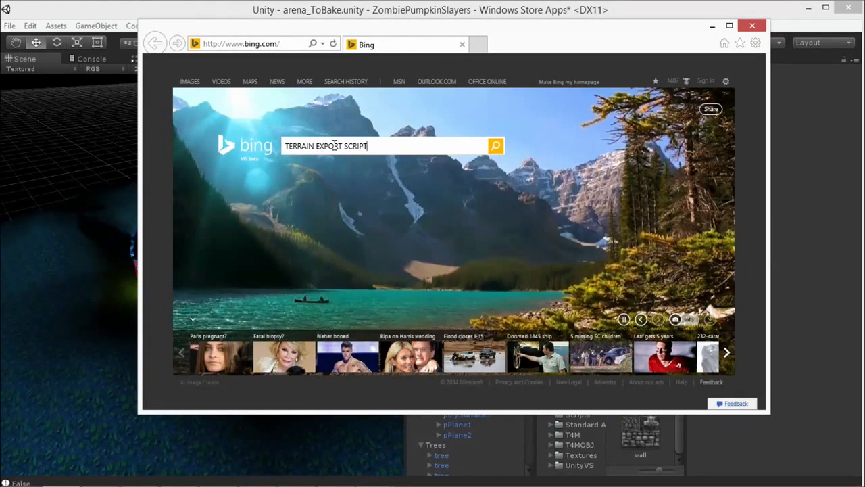
key("Return")
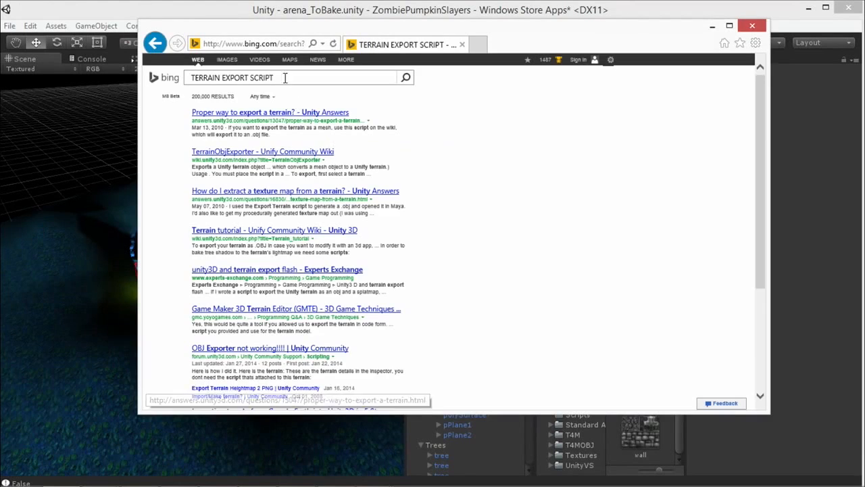
Step: Open the TerrainObjExporter page of the Unify Community Wiki from the search results and reposition the browser window
left_click(284, 78)
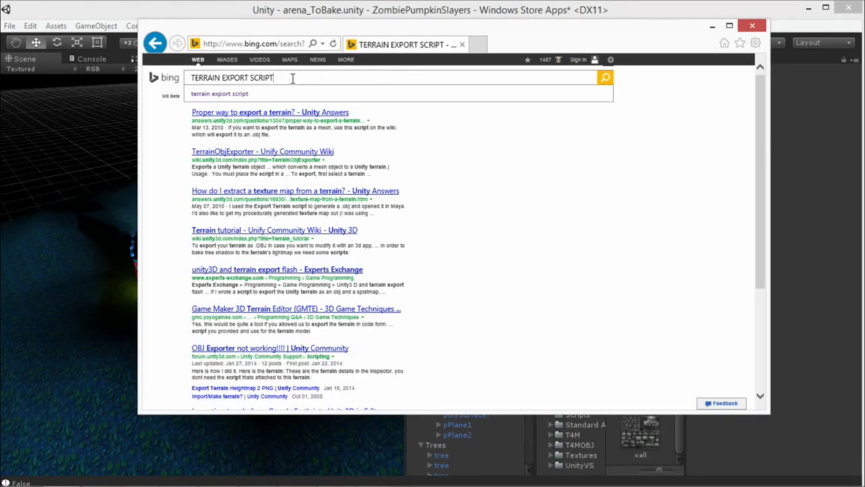
left_click(240, 155)
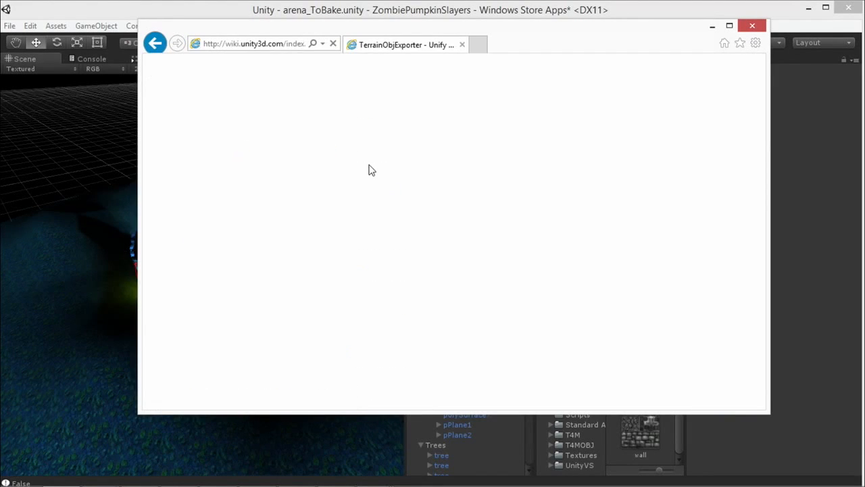
left_click_drag(544, 36, 508, 47)
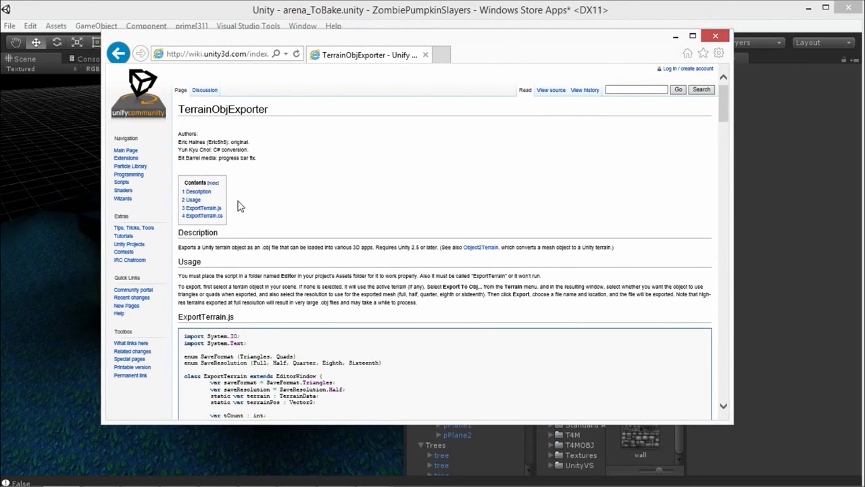
Step: Copy the complete ExportTerrain.cs code from the TerrainObjExporter wiki page, then minimize the browser to return to Unity
scroll(283, 173, "down", 10)
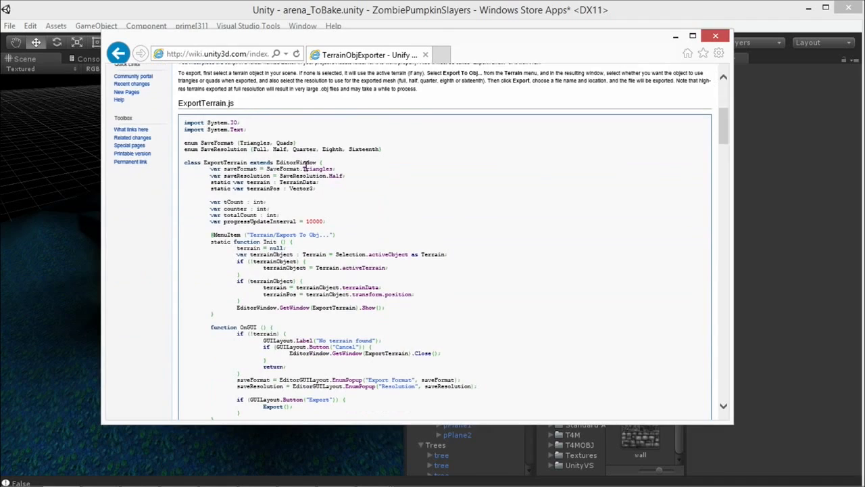
scroll(254, 165, "down", 15)
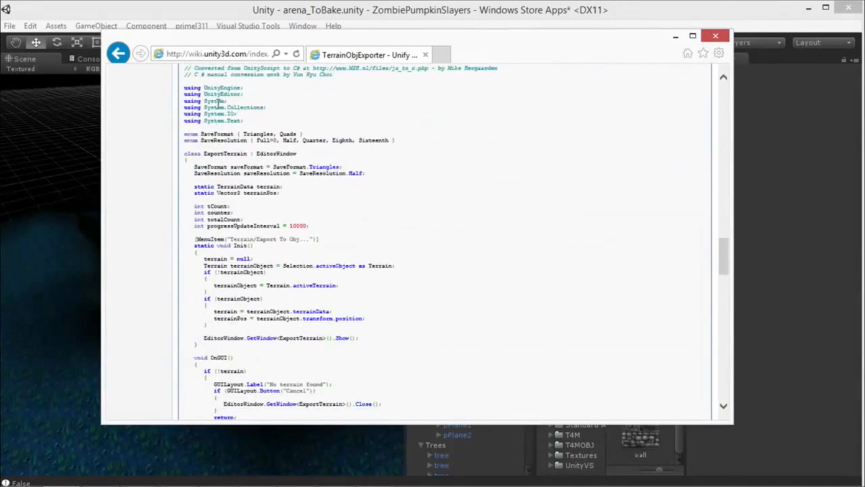
scroll(264, 150, "up", 1)
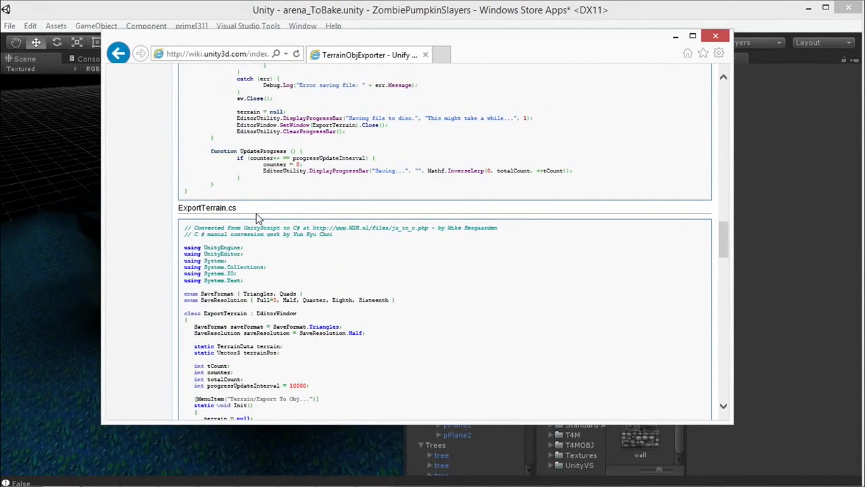
scroll(279, 223, "down", 5)
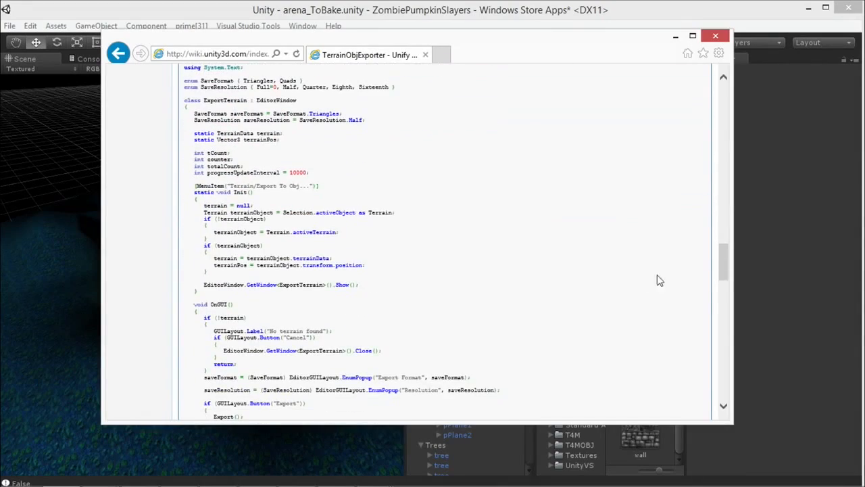
left_click_drag(724, 257, 695, 39)
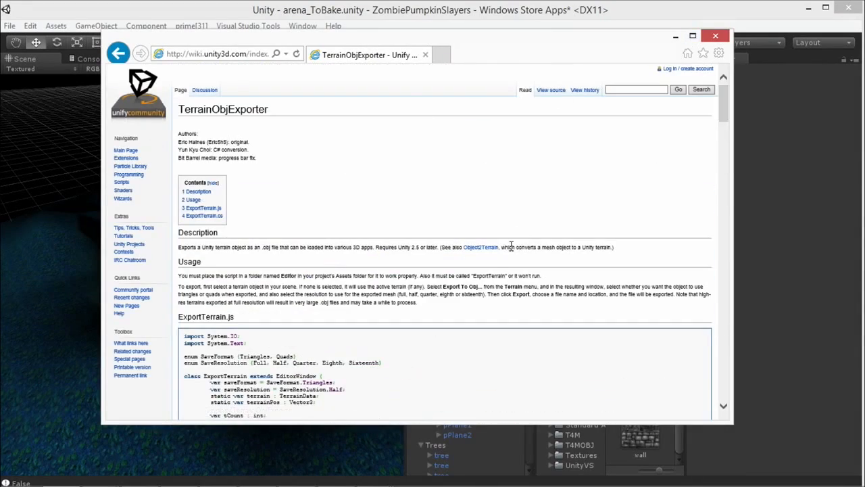
scroll(315, 237, "down", 5)
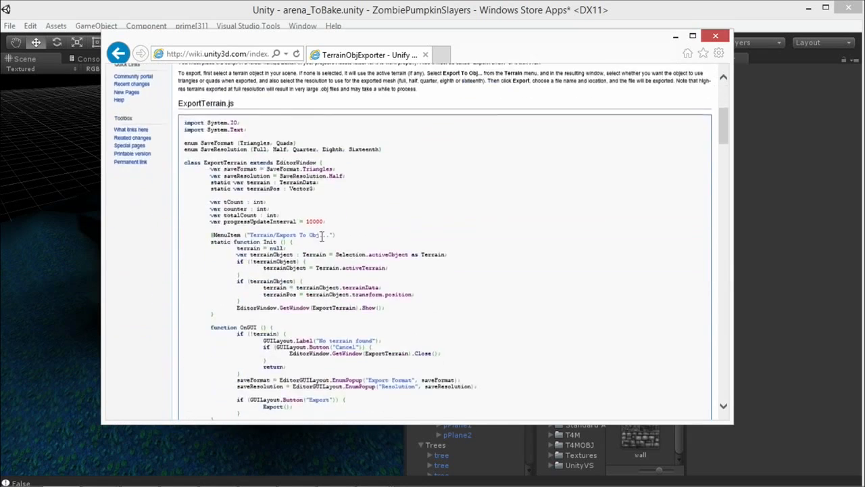
scroll(338, 232, "down", 15)
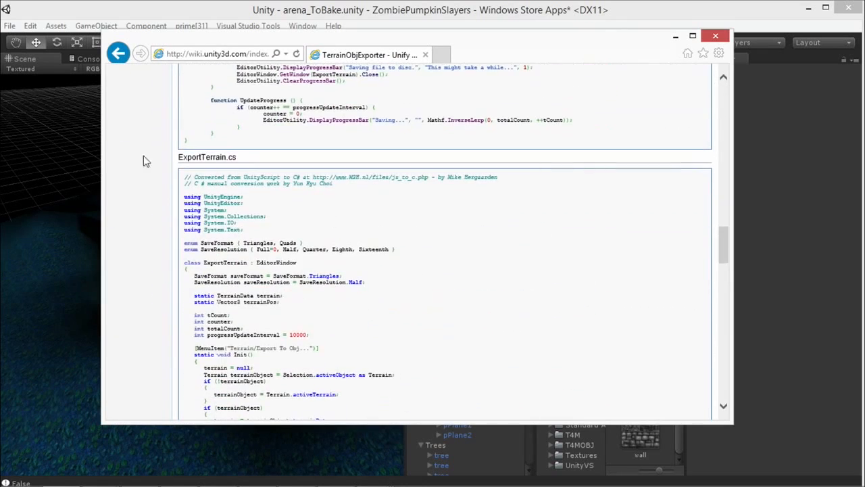
left_click_drag(185, 176, 419, 320)
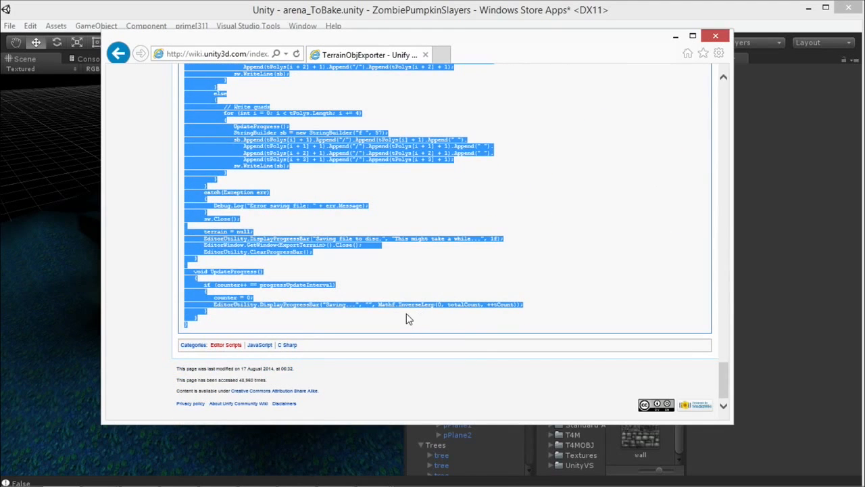
left_click(675, 36)
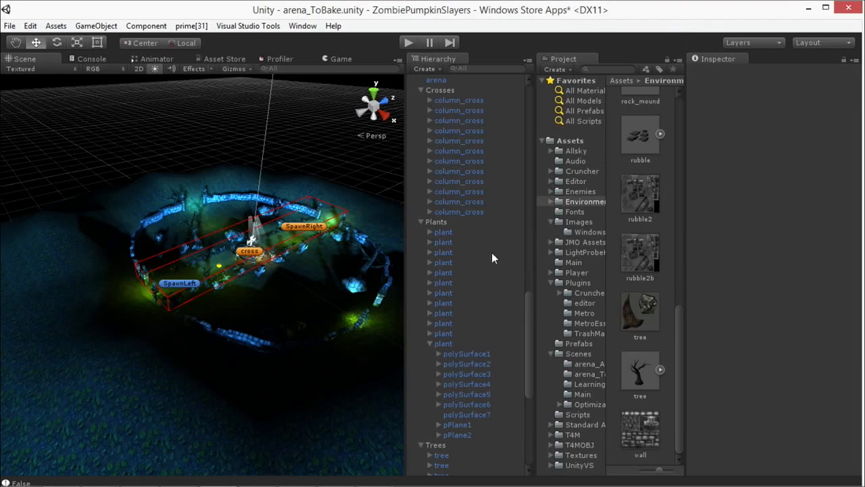
Step: Find the Editor folder under Assets in the project and open it
left_click_drag(532, 312, 527, 399)
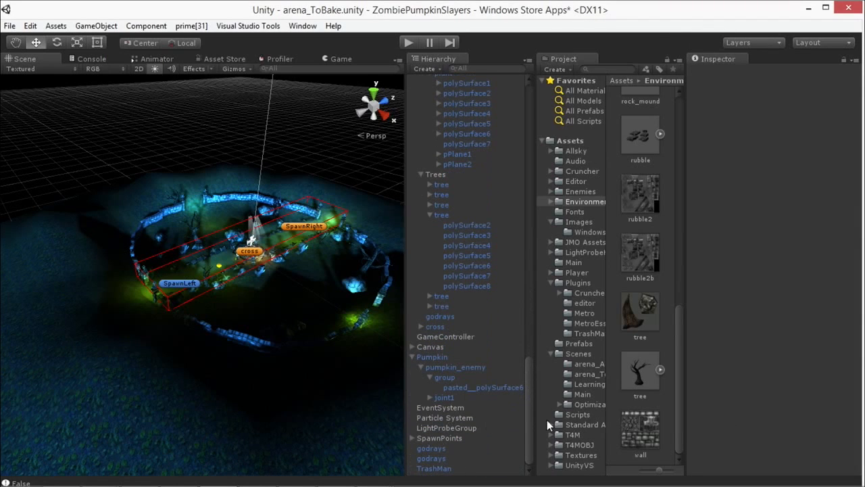
scroll(492, 431, "up", 5)
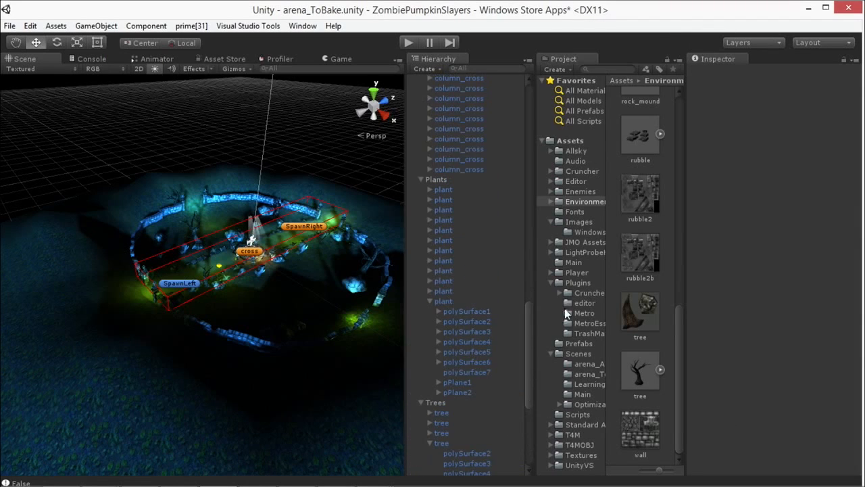
left_click(576, 272)
left_click(580, 355)
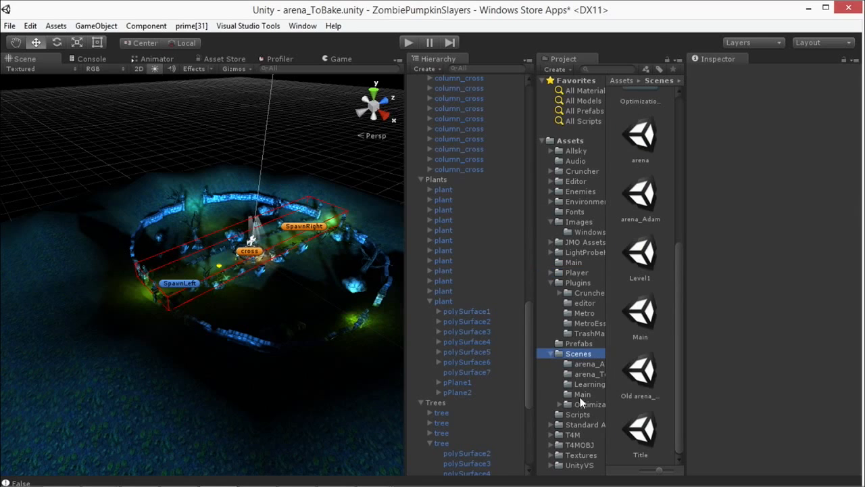
left_click(579, 422)
left_click(554, 182)
left_click(551, 182)
left_click(630, 181)
Step: Create a new C# script in the Editor folder, keep its default name and select it
right_click(627, 179)
mouse_move(653, 186)
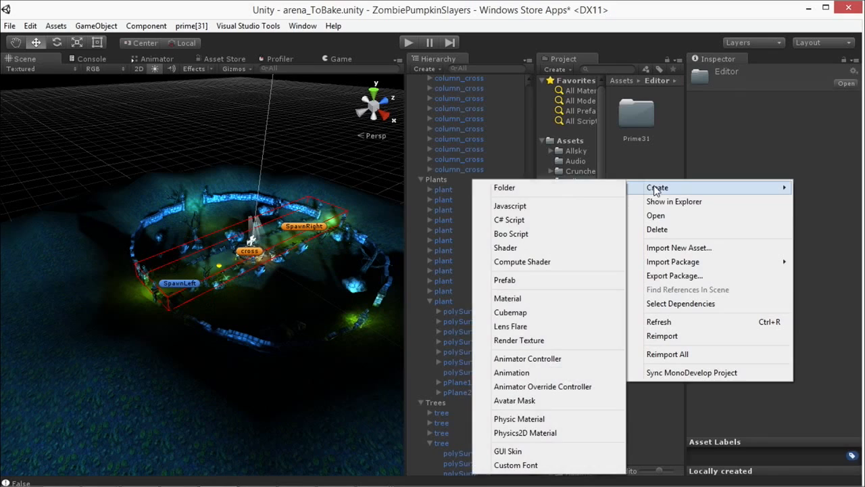
left_click(544, 223)
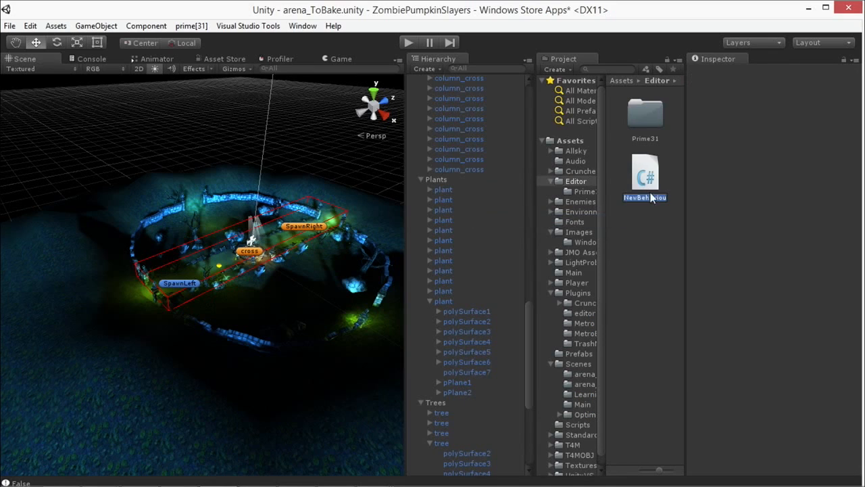
key("Return")
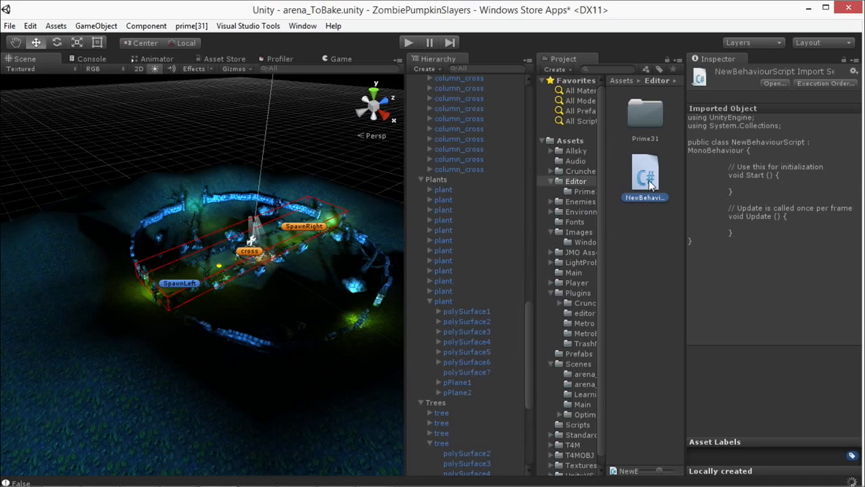
right_click(651, 185)
left_click(640, 179)
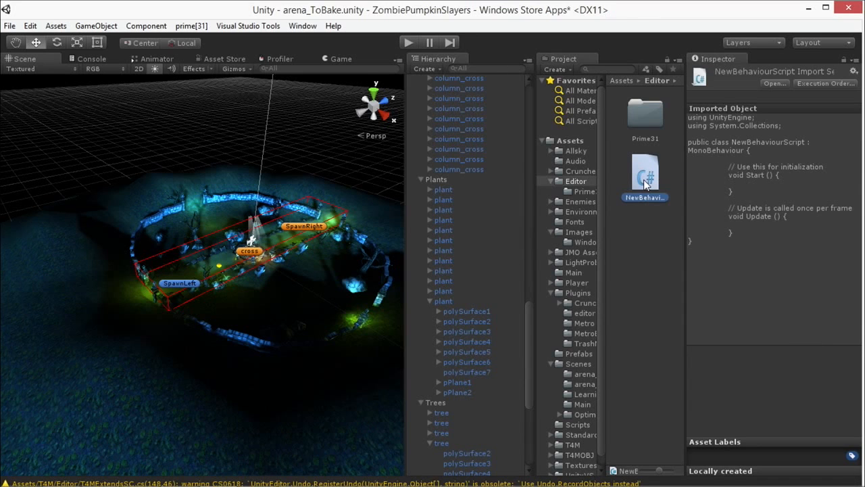
Step: Open the new script in Visual Studio and replace all its template code with the copied ExportTerrain code
double_click(647, 182)
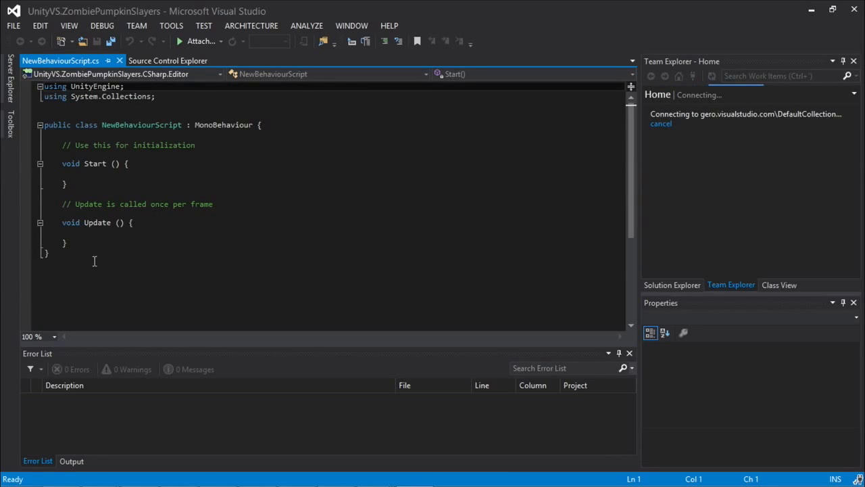
left_click_drag(94, 261, 95, 203)
left_click(102, 253)
left_click_drag(74, 253, 38, 67)
key("ctrl+v")
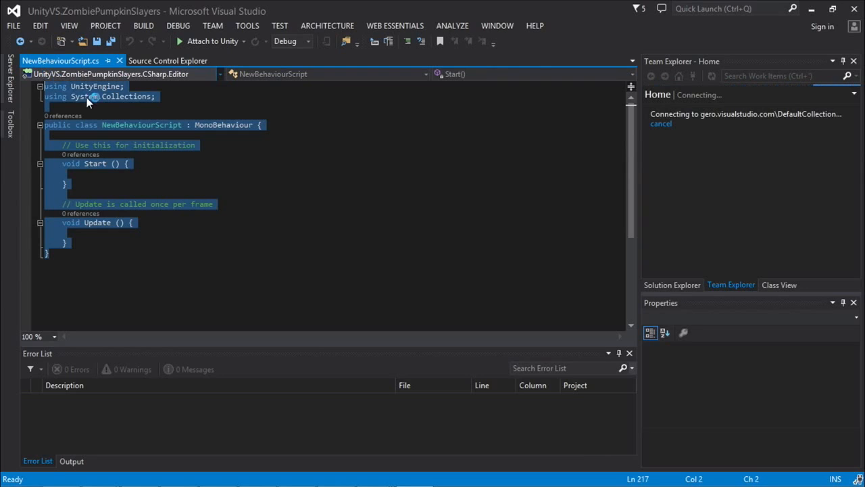
left_click_drag(629, 282, 613, 96)
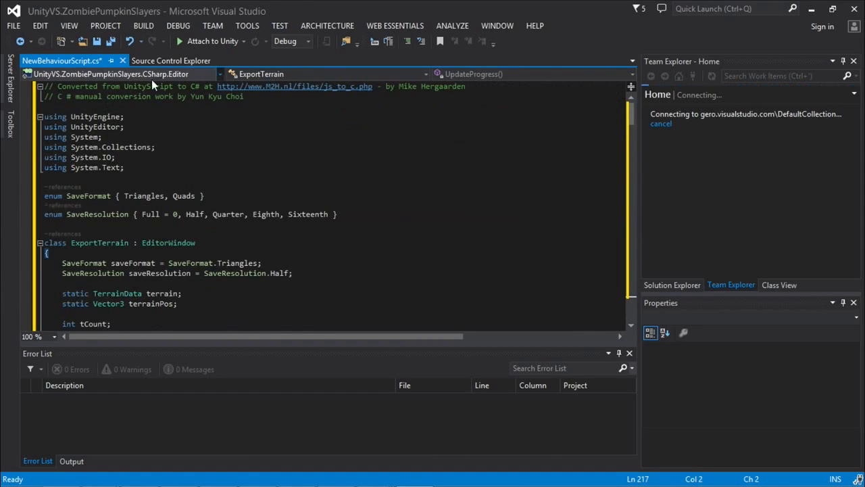
left_click(159, 123)
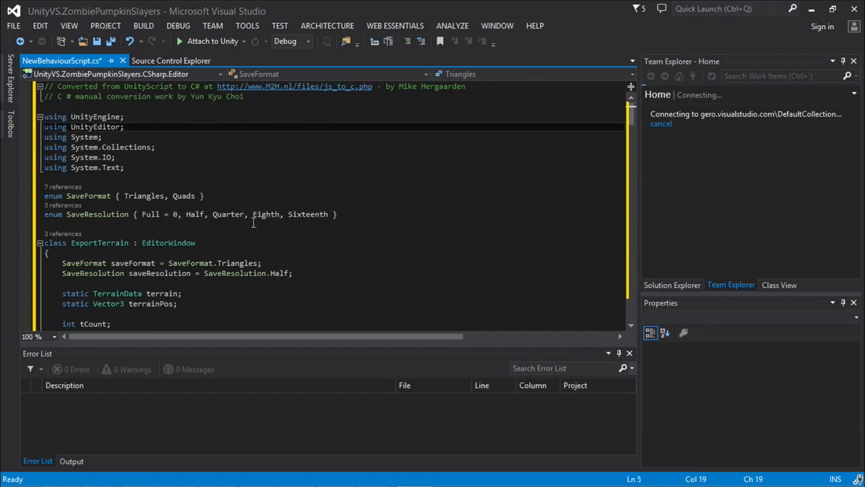
Step: Copy the ExportTerrain.cs file name from its heading on the wiki page, then return to Visual Studio
left_click(70, 476)
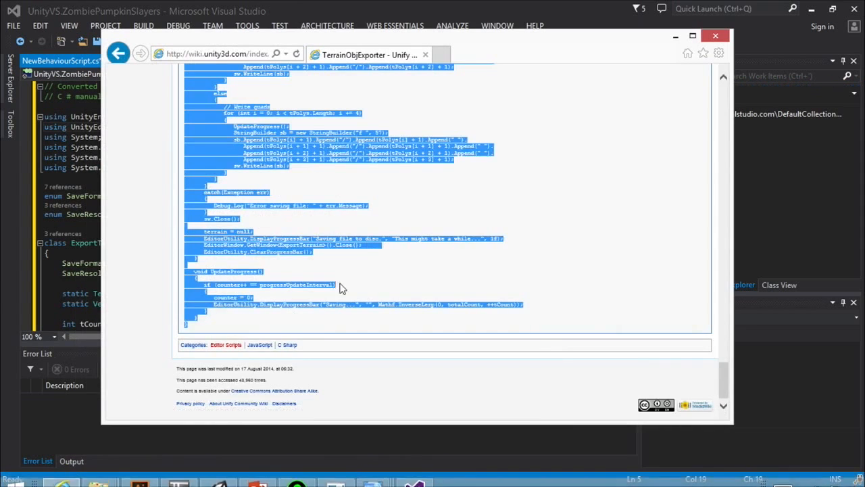
scroll(338, 264, "up", 10)
scroll(338, 264, "up", 5)
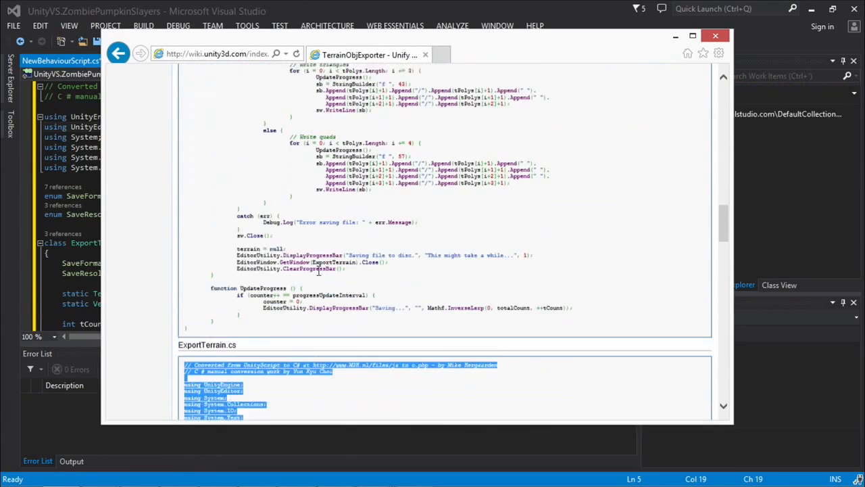
left_click_drag(244, 331, 193, 328)
key("ctrl+c")
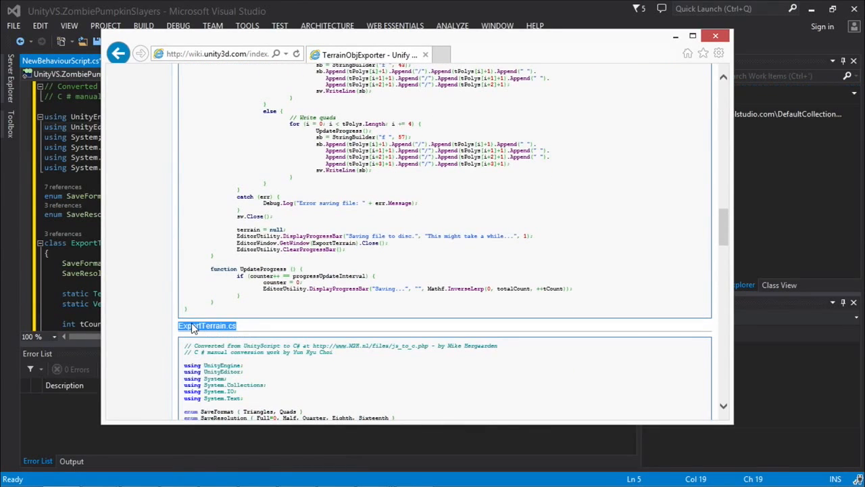
left_click(71, 147)
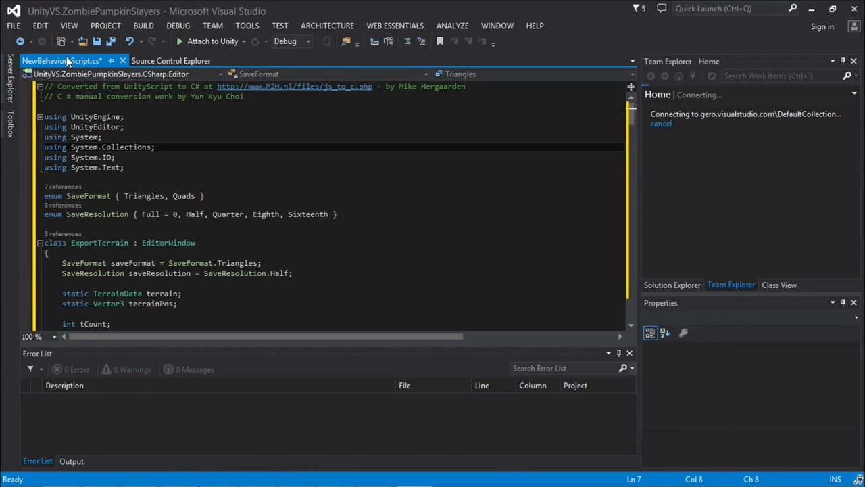
Step: Save the script, then minimize Visual Studio and the browser to return to Unity
left_click(13, 25)
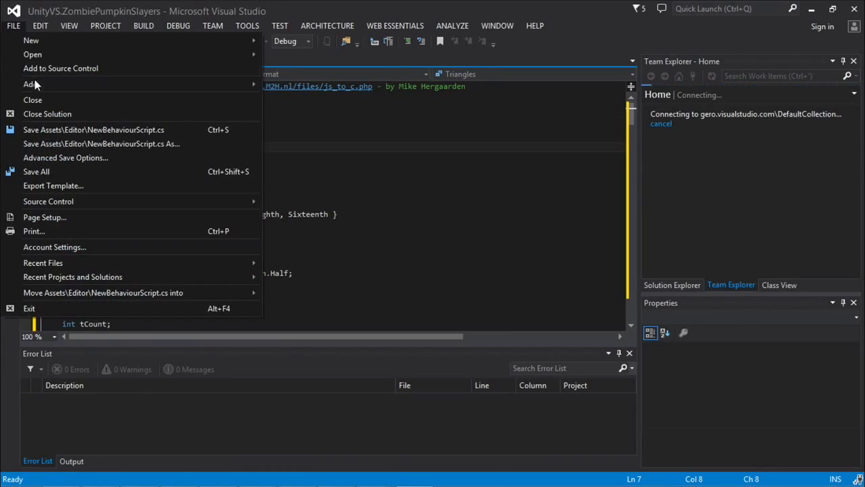
left_click(76, 129)
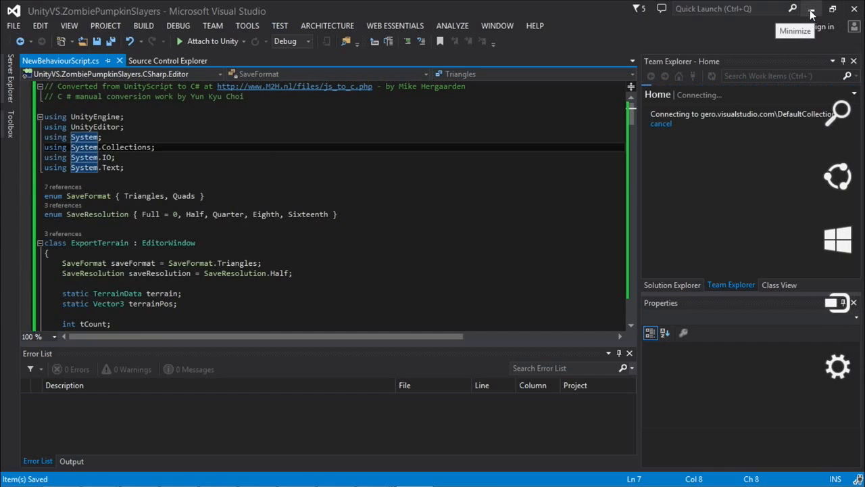
left_click(811, 10)
left_click(676, 36)
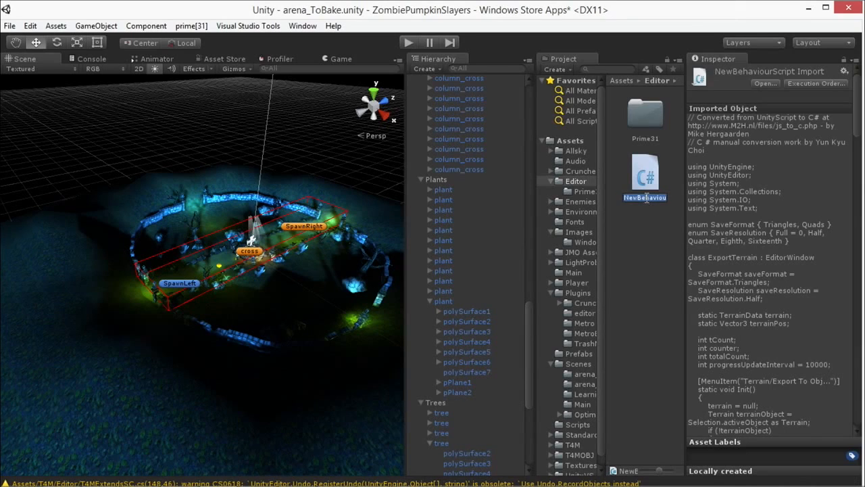
Step: Rename the new script as ExportTerrain.cs and look for the terrain Export To Obj command
key("ctrl+v")
left_click(642, 232)
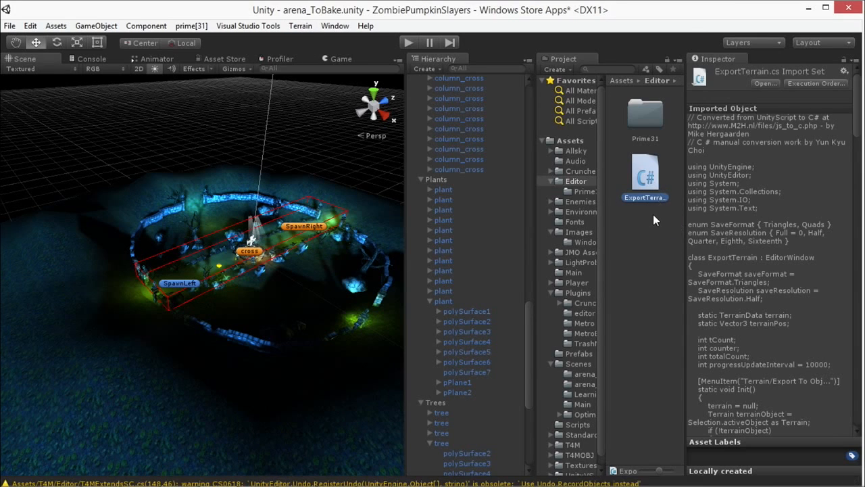
left_click(653, 214)
left_click(647, 186)
left_click(302, 27)
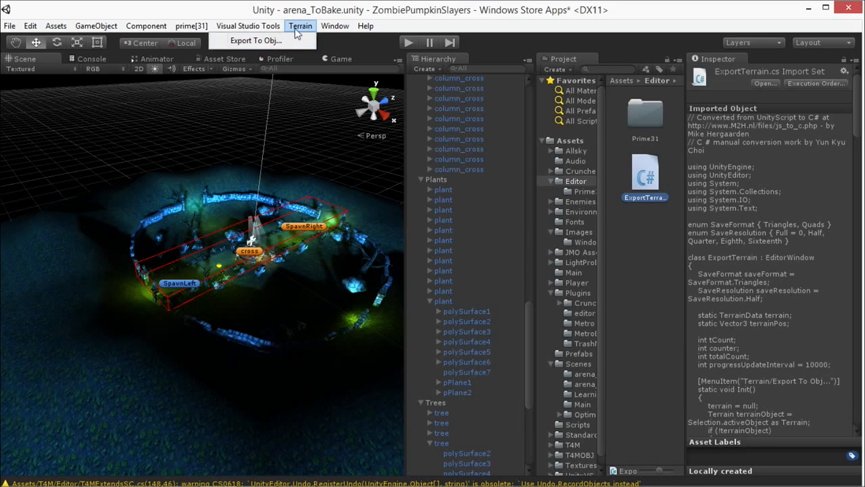
left_click(306, 8)
Step: Create a new scene and discard the unsaved changes to arena_ToBake
left_click(9, 26)
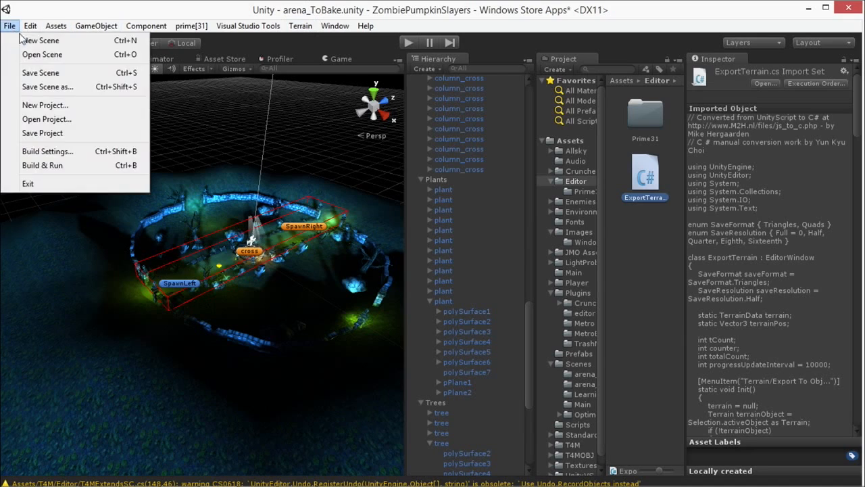
left_click(21, 40)
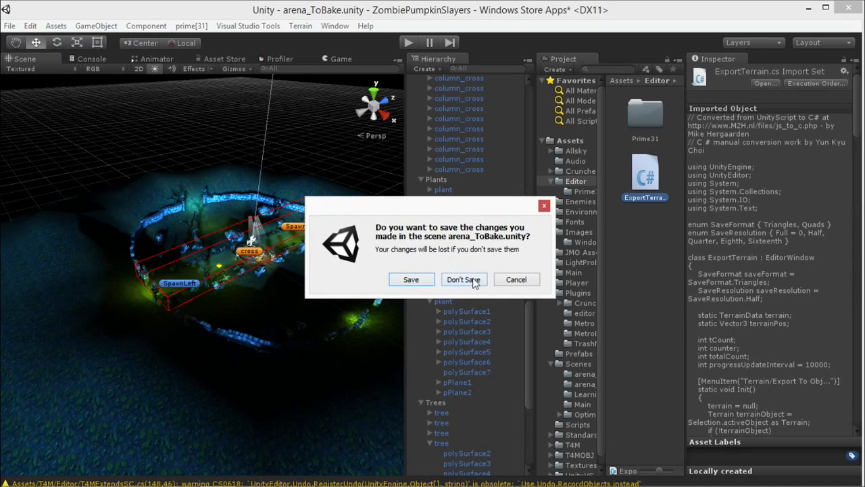
left_click(465, 280)
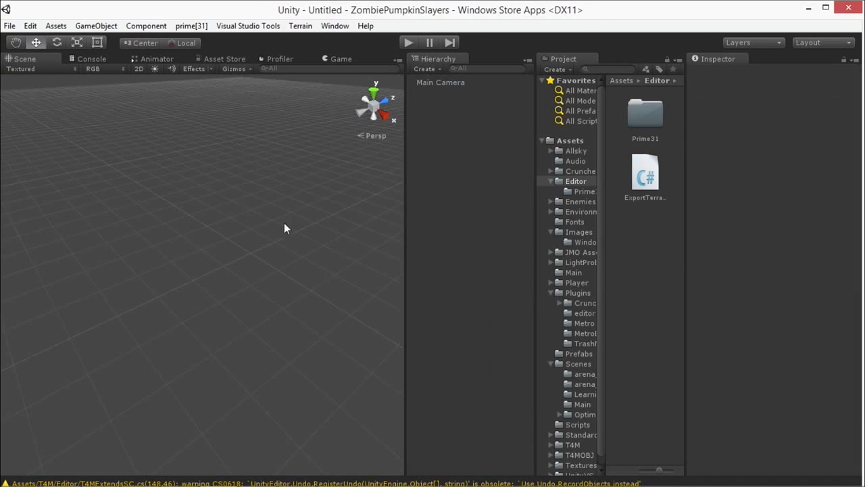
Step: Add a 3D Terrain object to the empty scene
left_click(334, 26)
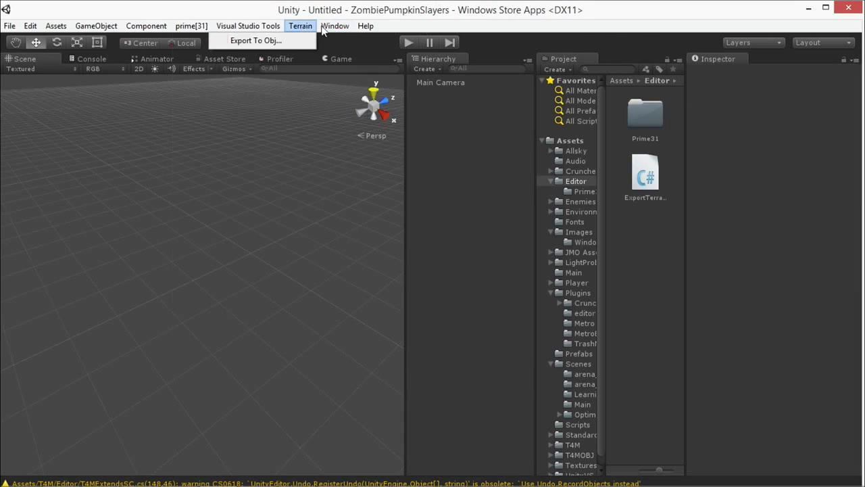
mouse_move(97, 30)
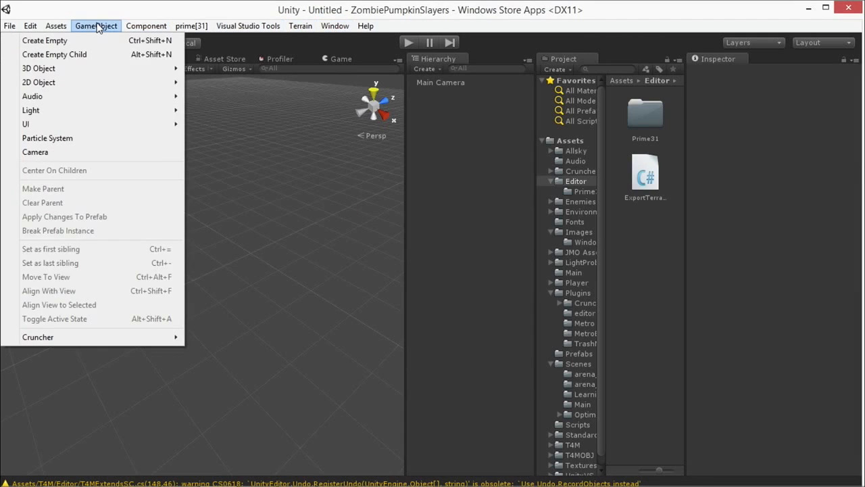
mouse_move(134, 30)
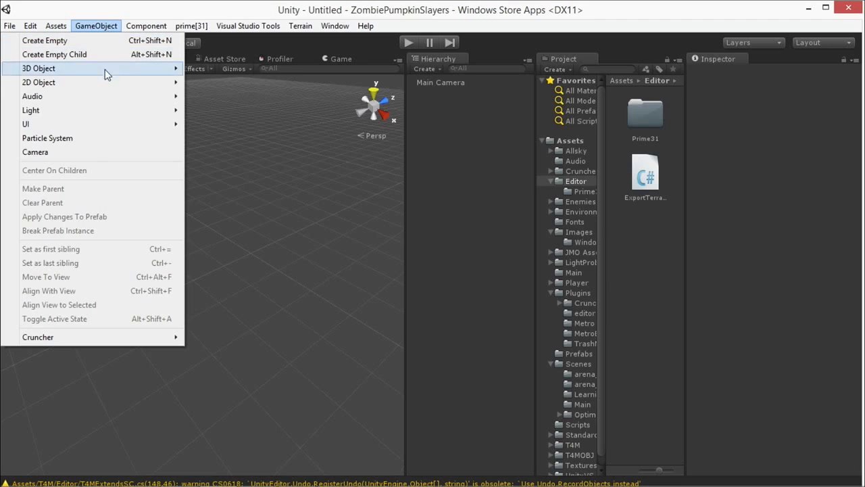
mouse_move(108, 125)
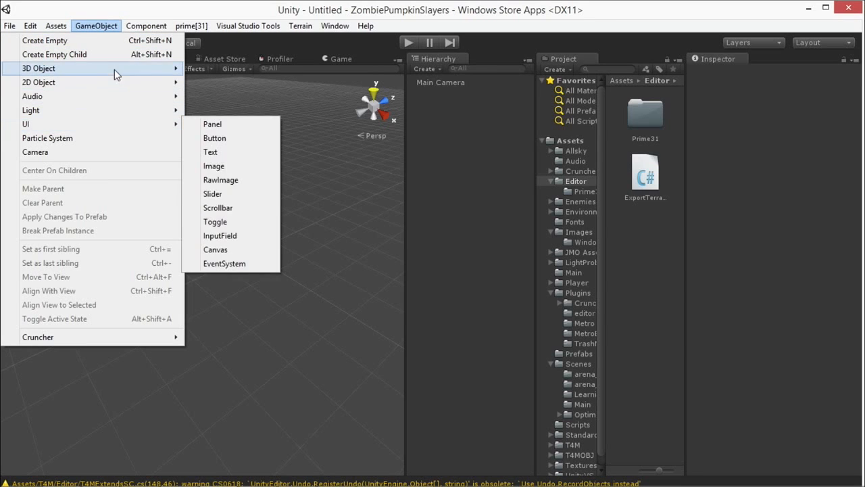
mouse_move(127, 70)
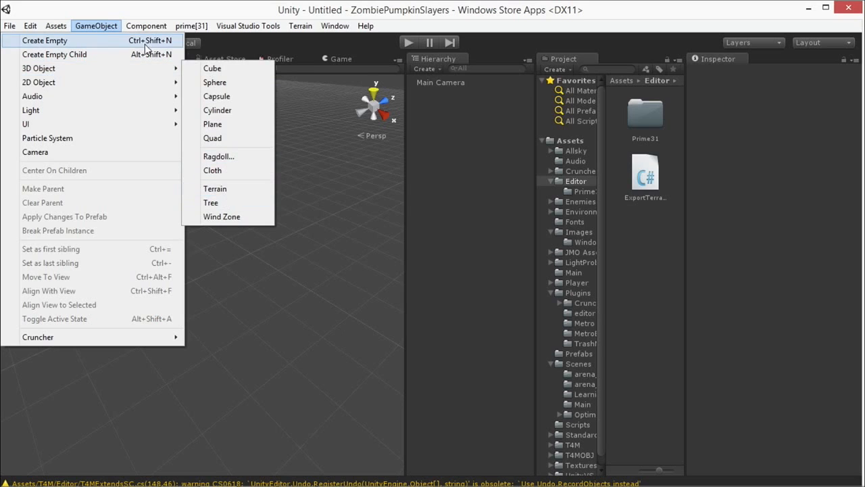
mouse_move(83, 72)
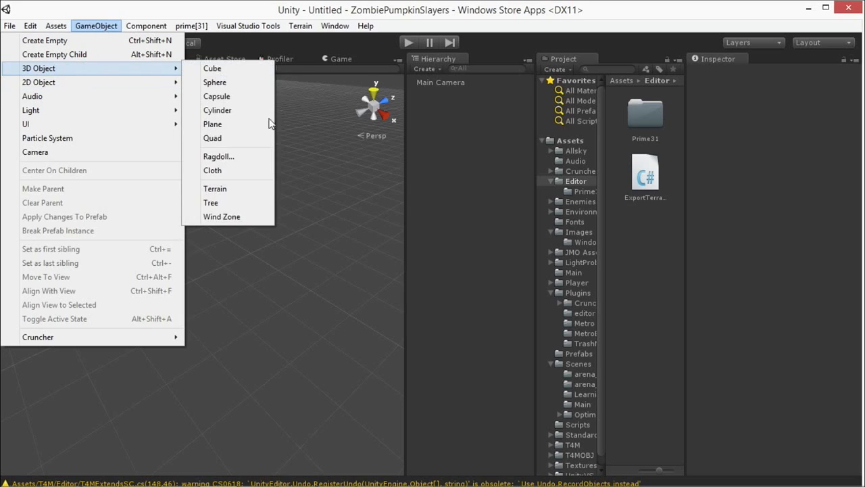
left_click(230, 187)
Step: Set the terrain's width and length to 200 and its height to 60 in the terrain settings
scroll(391, 219, "down", 4)
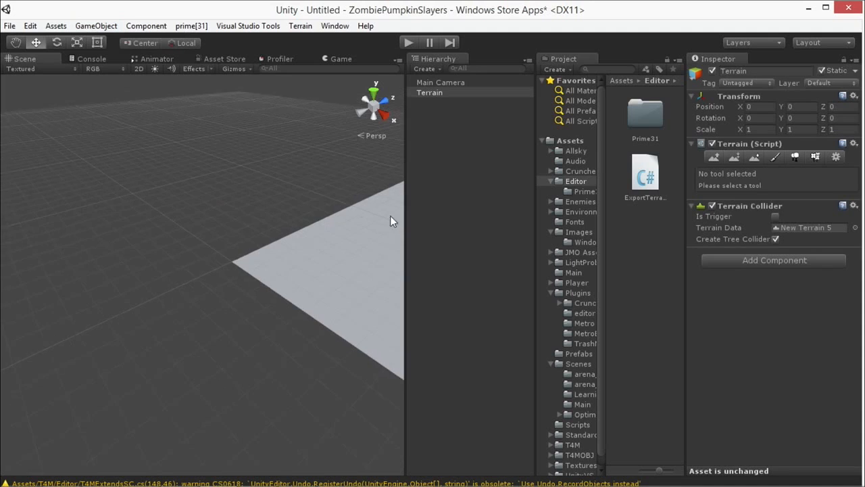
middle_click_drag(373, 221, 34, 174)
scroll(238, 211, "down", 5)
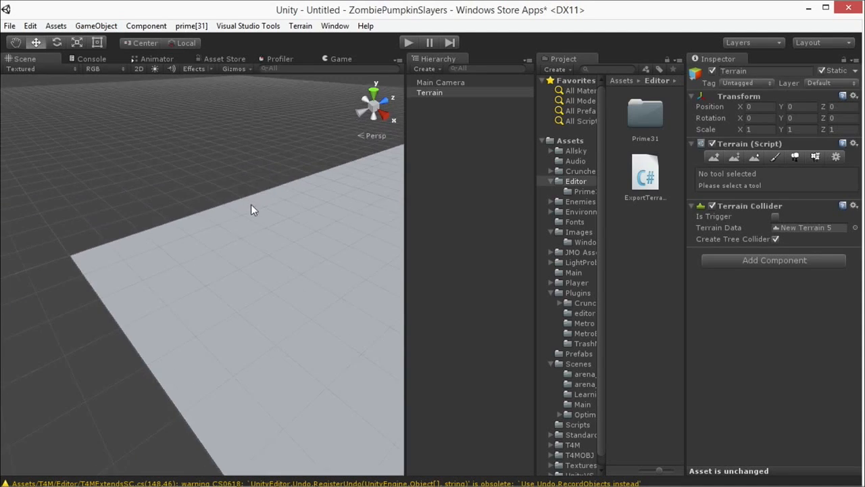
middle_click_drag(303, 228, 169, 152)
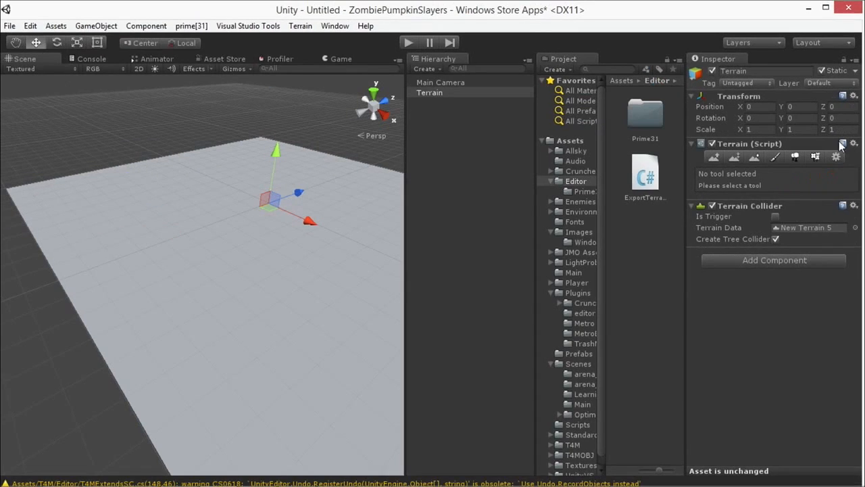
left_click(836, 157)
left_click_drag(860, 265, 860, 349)
left_click(797, 302)
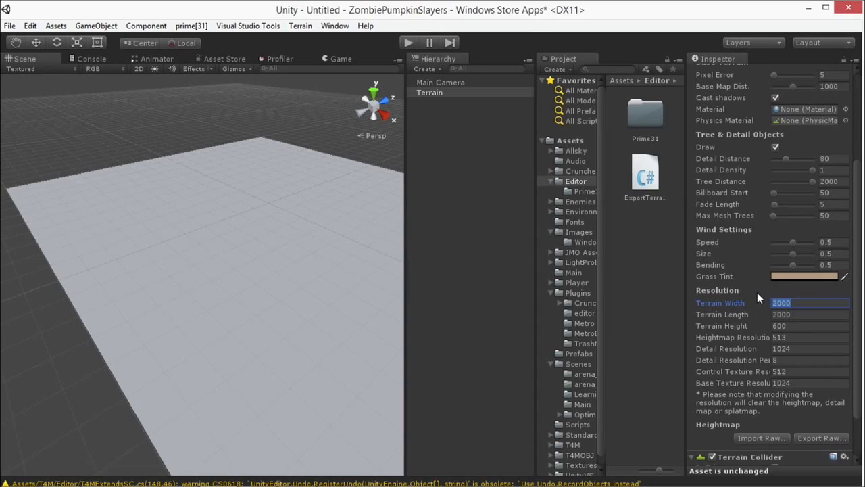
type("200")
left_click(798, 315)
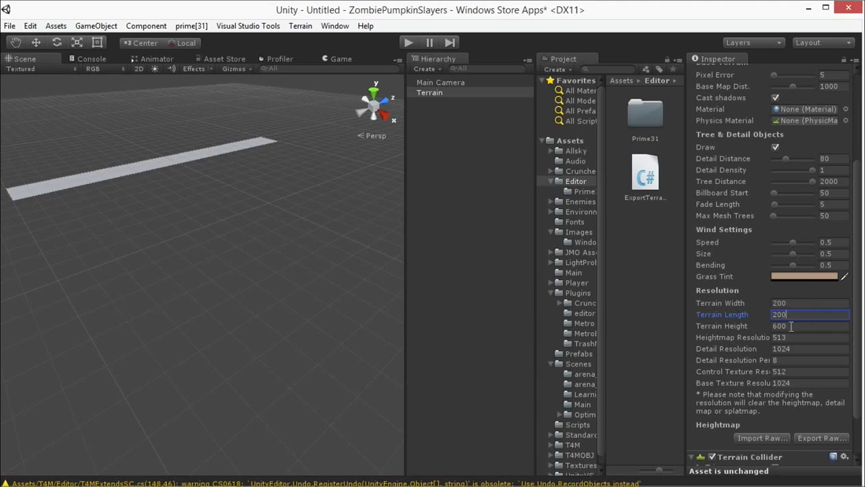
left_click(792, 325)
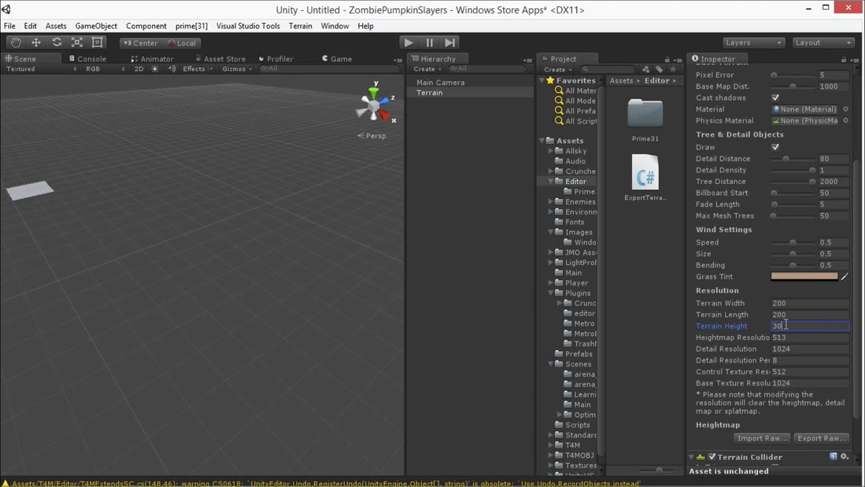
left_click(798, 314)
Step: Raise a bumpy, U-shaped ridge on the terrain with the Raise / Lower Terrain tool, using brush size 59 and increasing opacity to 73
left_click(39, 182)
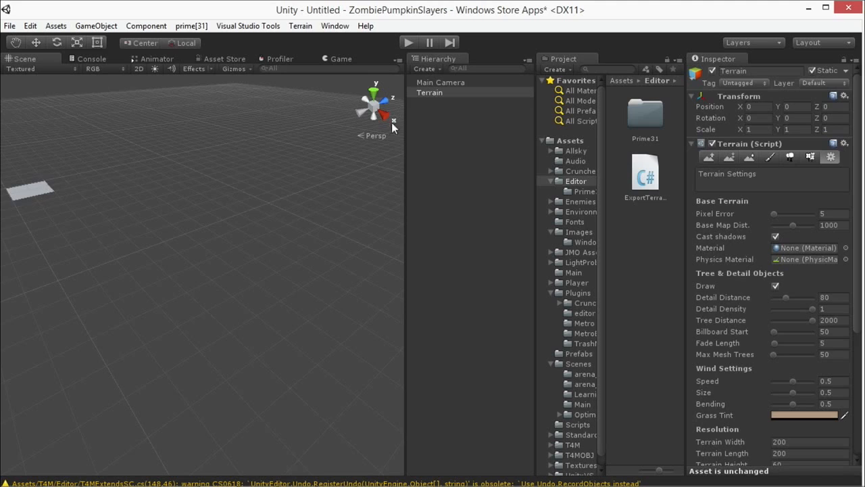
key("f")
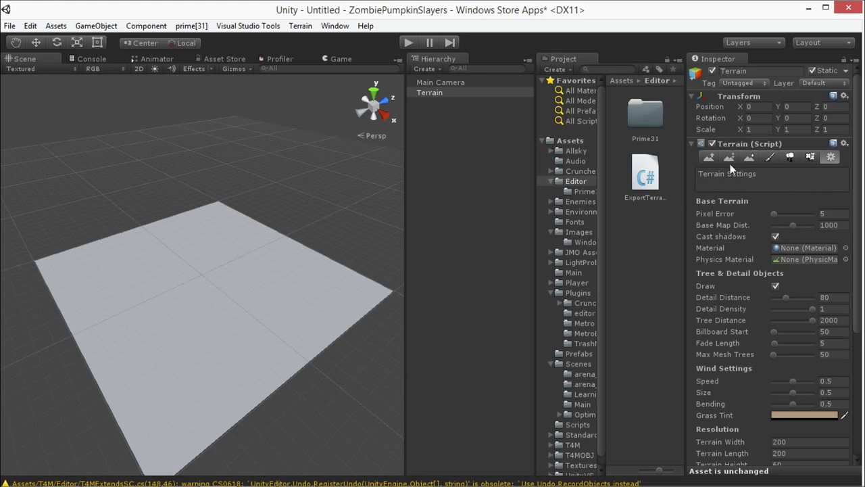
left_click(709, 158)
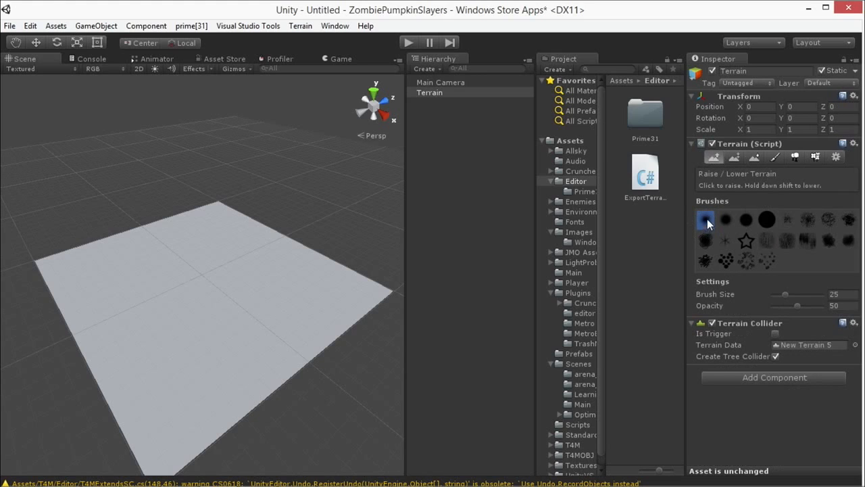
left_click(786, 294)
left_click_drag(814, 296, 802, 295)
mouse_move(259, 274)
left_mouse_down()
mouse_move(240, 243)
mouse_move(265, 290)
mouse_move(251, 355)
mouse_move(213, 382)
left_mouse_up()
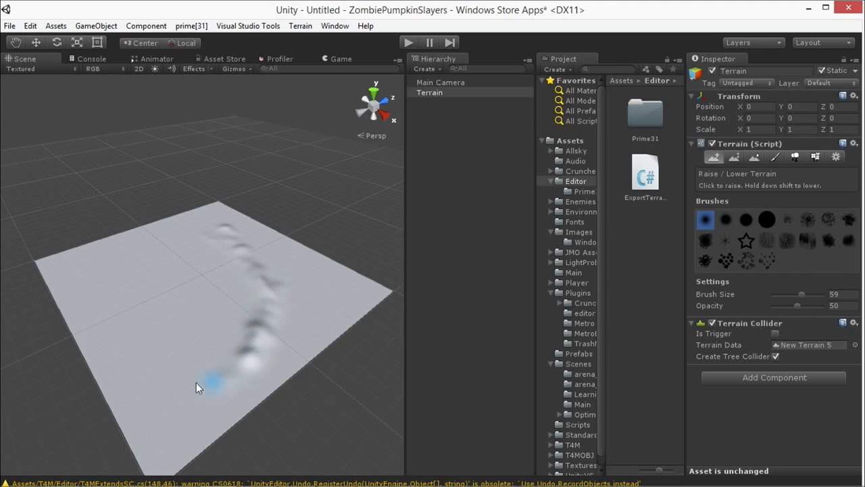
left_click_drag(138, 345, 104, 255)
left_click_drag(798, 305, 810, 308)
mouse_move(128, 257)
left_mouse_down()
mouse_move(116, 301)
mouse_move(173, 402)
mouse_move(187, 362)
mouse_move(148, 349)
mouse_move(271, 285)
left_mouse_up()
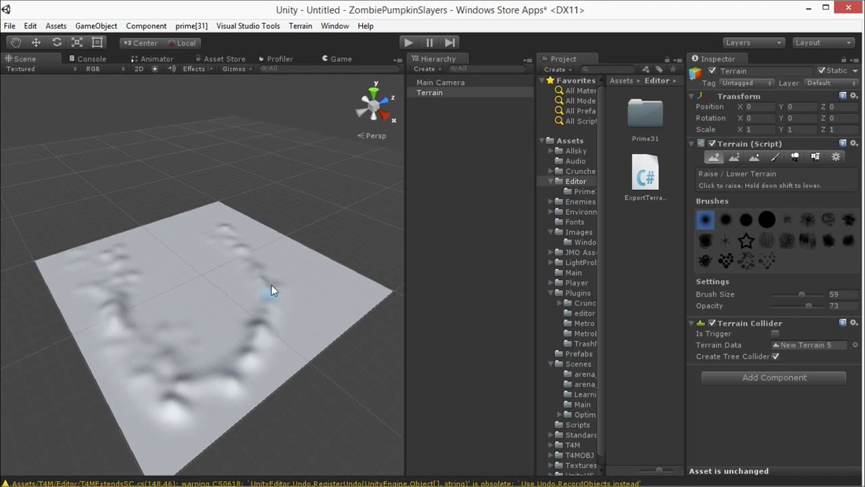
Step: Set Paint height to brush size 63, opacity 78 and height 30, and paint along the ridge's far and near slopes
left_click(735, 157)
left_click(810, 305)
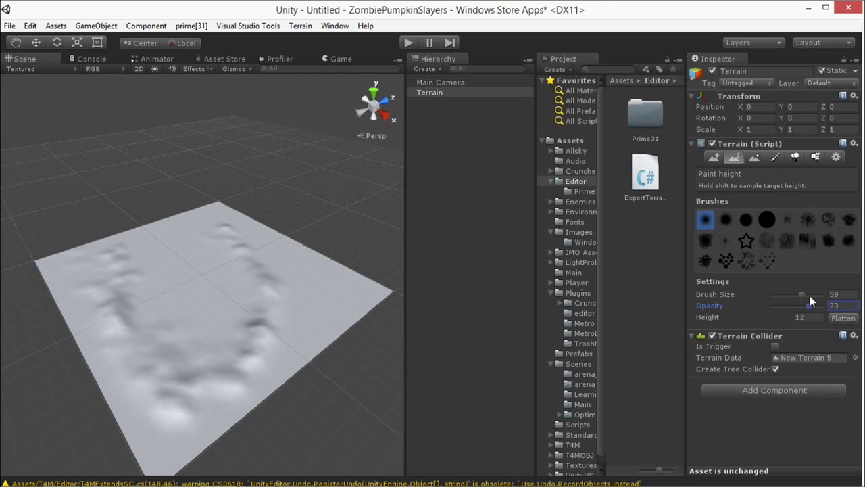
left_click_drag(801, 294, 812, 305)
left_click(800, 317)
type("30")
mouse_move(161, 238)
left_mouse_down()
mouse_move(129, 270)
mouse_move(118, 343)
mouse_move(133, 350)
left_mouse_up()
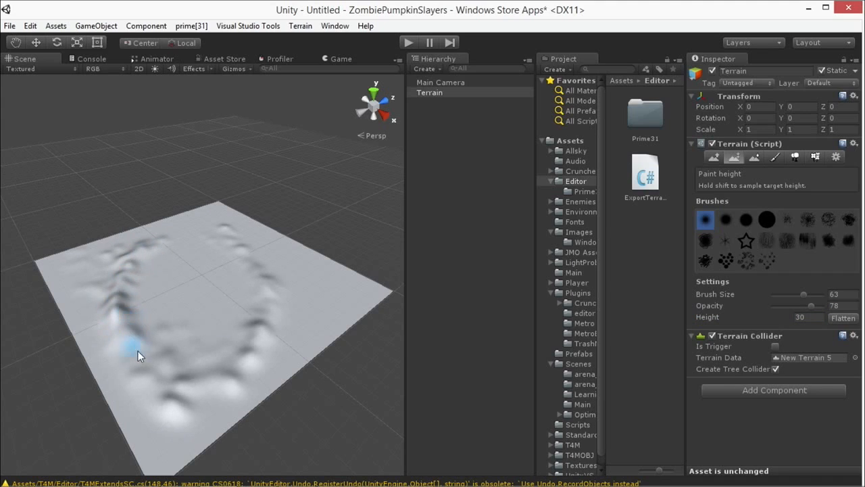
Step: Enlarge the Paint height brush to 77 and build the ridge up into larger hills around the terrain
left_click(812, 295)
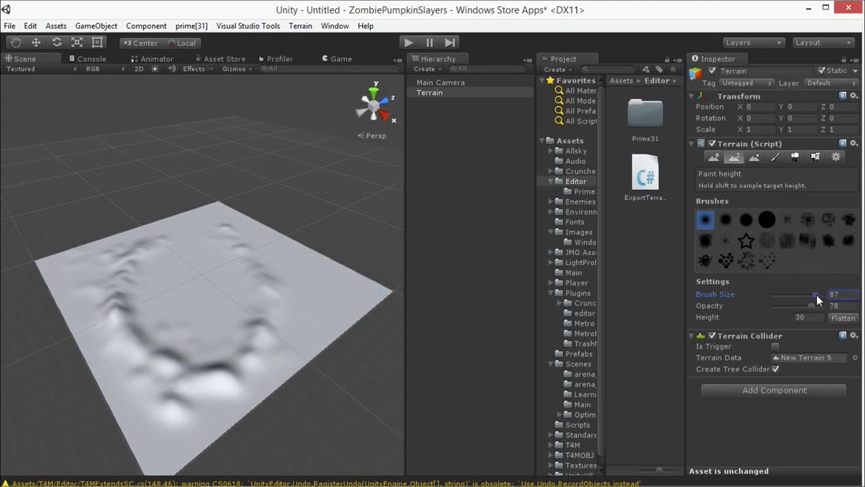
mouse_move(108, 342)
left_mouse_down()
mouse_move(196, 370)
mouse_move(230, 345)
left_mouse_up()
mouse_move(246, 309)
left_mouse_down()
mouse_move(224, 250)
mouse_move(241, 294)
mouse_move(243, 279)
left_mouse_up()
mouse_move(188, 247)
left_mouse_down()
mouse_move(215, 249)
mouse_move(130, 274)
mouse_move(169, 249)
mouse_move(143, 259)
mouse_move(133, 338)
mouse_move(117, 243)
mouse_move(123, 295)
mouse_move(126, 277)
mouse_move(144, 317)
mouse_move(131, 308)
mouse_move(166, 329)
mouse_move(215, 319)
mouse_move(189, 300)
mouse_move(196, 353)
mouse_move(217, 332)
mouse_move(184, 348)
mouse_move(164, 329)
mouse_move(177, 358)
mouse_move(218, 332)
mouse_move(193, 316)
mouse_move(229, 324)
mouse_move(135, 318)
mouse_move(145, 327)
left_mouse_up()
mouse_move(145, 327)
middle_mouse_down()
mouse_move(241, 284)
mouse_move(257, 250)
middle_mouse_up()
Step: Paint steep, flat-topped peaks at height 30 on and inside the ring of hills
scroll(223, 251, "up", 5)
left_click_drag(222, 251, 170, 269, "alt")
mouse_move(101, 292)
left_mouse_down()
mouse_move(178, 292)
mouse_move(238, 244)
mouse_move(212, 279)
mouse_move(251, 246)
mouse_move(258, 255)
left_mouse_up()
left_click_drag(308, 338, 242, 307, "alt")
mouse_move(199, 360)
left_mouse_down()
mouse_move(170, 348)
mouse_move(203, 347)
mouse_move(179, 367)
left_mouse_up()
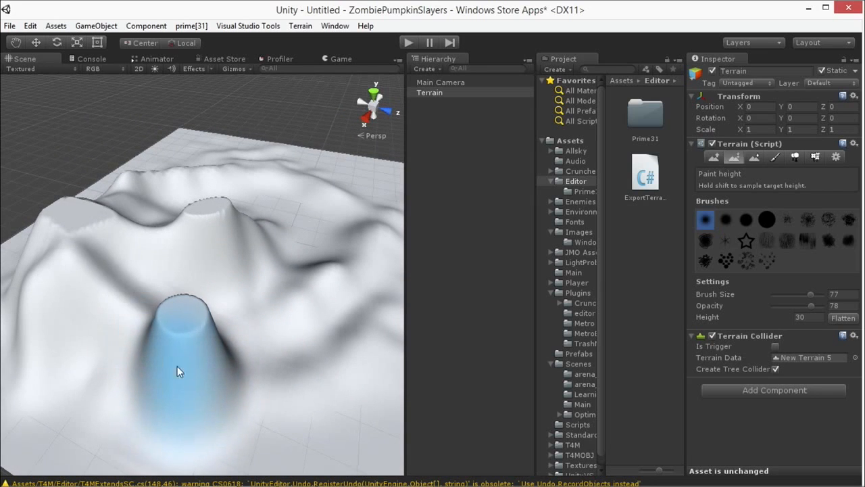
mouse_move(334, 299)
left_mouse_down()
mouse_move(284, 291)
mouse_move(296, 297)
mouse_move(310, 280)
mouse_move(305, 312)
left_mouse_up()
Step: Set the Paint height to 15 and level a flat basin in the area enclosed by the peaks
left_click(802, 317)
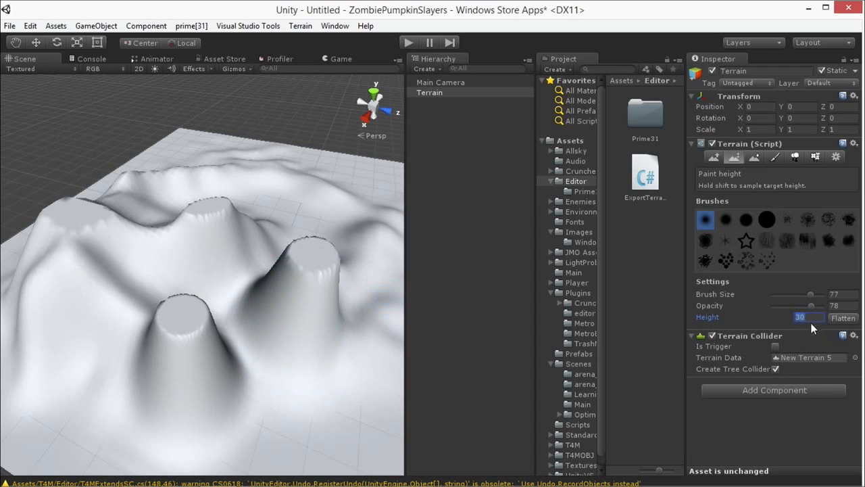
left_click(793, 317)
type("15")
mouse_move(251, 279)
left_mouse_down()
mouse_move(230, 294)
mouse_move(146, 256)
mouse_move(110, 314)
mouse_move(68, 336)
mouse_move(70, 354)
mouse_move(138, 344)
mouse_move(160, 314)
mouse_move(297, 220)
mouse_move(272, 229)
left_mouse_up()
left_click_drag(365, 351, 146, 288, "alt")
middle_click_drag(145, 288, 310, 334)
mouse_move(311, 334)
left_mouse_down("alt")
mouse_move(299, 299)
mouse_move(177, 332)
mouse_move(297, 328)
left_mouse_up("alt")
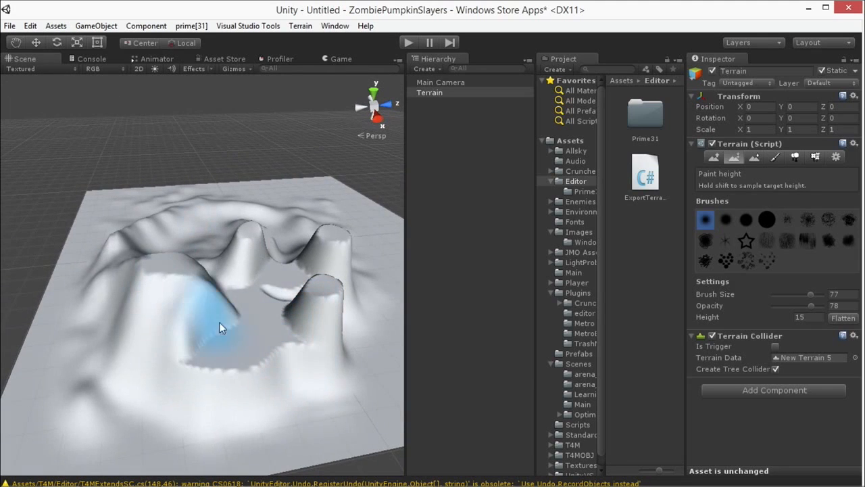
left_click_drag(308, 241, 275, 243, "alt")
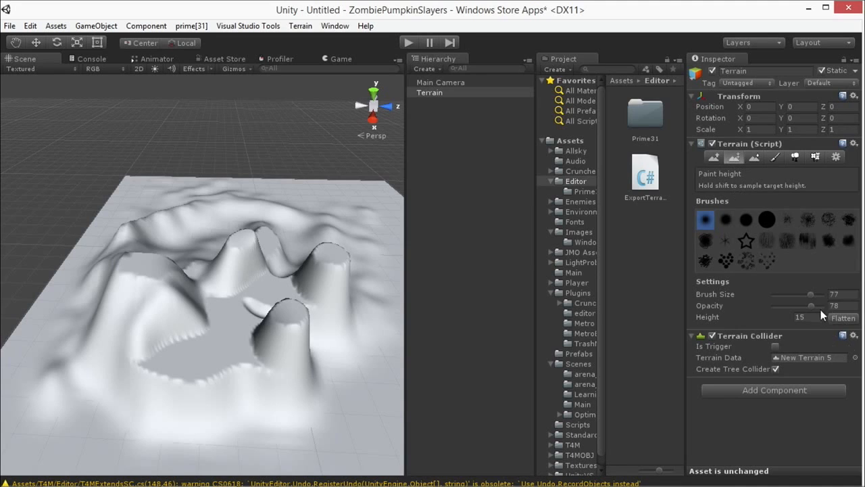
left_click_drag(359, 300, 295, 297, "alt")
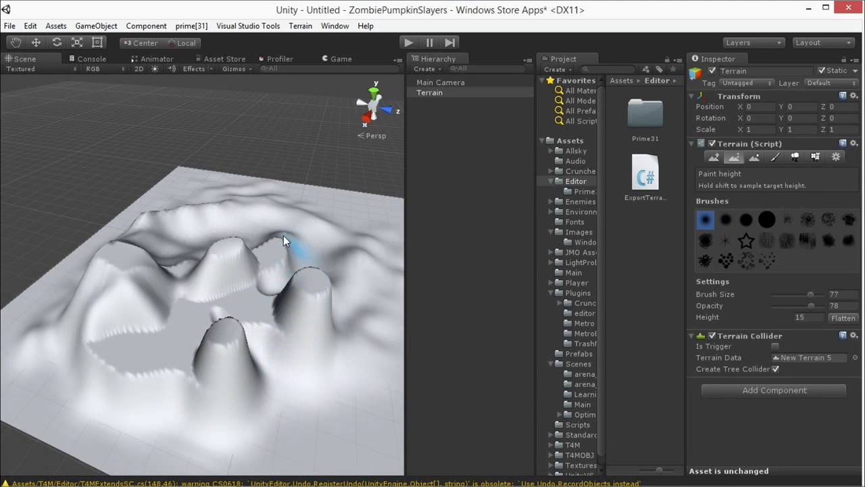
mouse_move(197, 218)
left_mouse_down("alt")
mouse_move(284, 249)
mouse_move(248, 246)
mouse_move(251, 257)
mouse_move(219, 231)
mouse_move(32, 245)
mouse_move(226, 241)
mouse_move(222, 332)
left_mouse_up("alt")
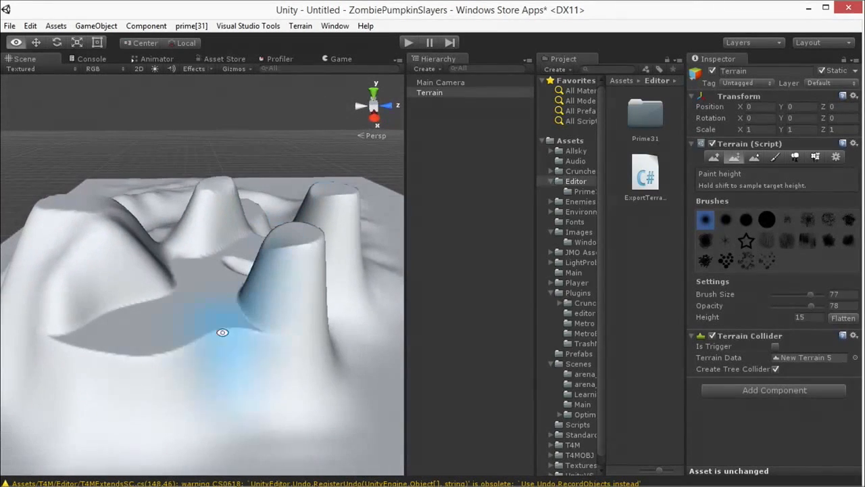
mouse_move(280, 406)
left_mouse_down("alt")
mouse_move(264, 319)
mouse_move(847, 340)
mouse_move(235, 295)
mouse_move(183, 325)
left_mouse_up("alt")
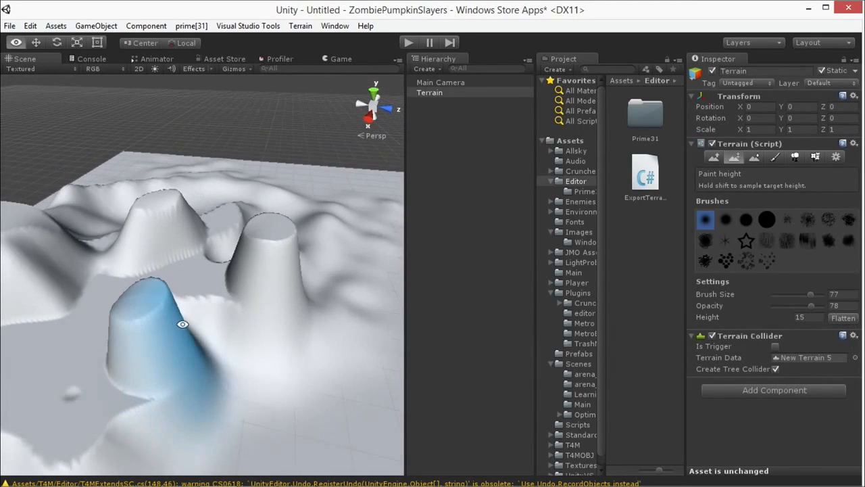
Step: With Paint height set to height 5 and brush size 24, carve a narrow winding channel through the basin between the peaks
left_click(813, 317)
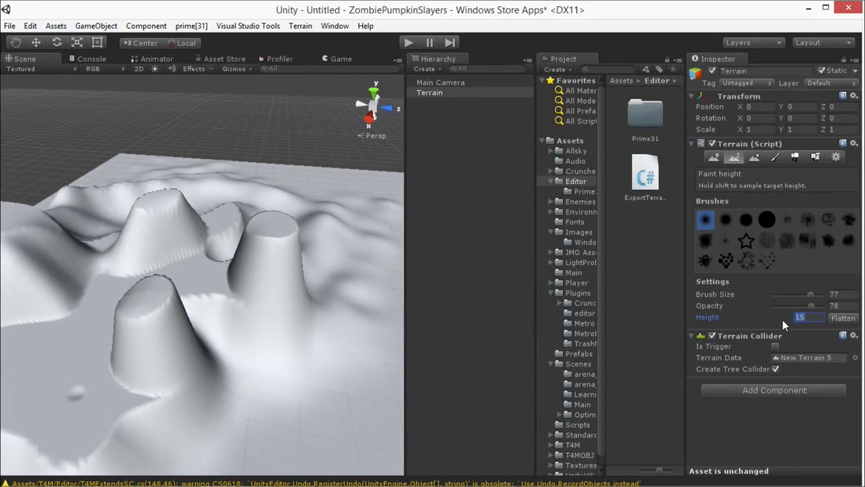
left_click_drag(270, 338, 357, 212, "alt")
left_click_drag(810, 295, 785, 298)
mouse_move(153, 337)
left_mouse_down()
mouse_move(140, 378)
mouse_move(178, 301)
left_mouse_up()
mouse_move(276, 246)
left_mouse_down("alt")
mouse_move(279, 275)
mouse_move(214, 376)
mouse_move(196, 350)
mouse_move(226, 367)
left_mouse_up("alt")
mouse_move(213, 250)
left_mouse_down()
mouse_move(189, 331)
mouse_move(196, 322)
left_mouse_up()
left_click_drag(216, 289, 252, 277)
mouse_move(295, 239)
left_mouse_down("alt")
mouse_move(285, 306)
mouse_move(247, 294)
mouse_move(247, 312)
mouse_move(260, 270)
mouse_move(279, 266)
mouse_move(296, 248)
mouse_move(271, 268)
mouse_move(290, 245)
mouse_move(315, 304)
mouse_move(347, 247)
mouse_move(347, 255)
mouse_move(198, 285)
mouse_move(186, 321)
mouse_move(289, 254)
mouse_move(257, 245)
mouse_move(289, 308)
mouse_move(354, 328)
mouse_move(318, 267)
mouse_move(331, 244)
mouse_move(346, 242)
mouse_move(336, 234)
mouse_move(280, 305)
mouse_move(209, 309)
left_mouse_up("alt")
scroll(329, 248, "down", 6)
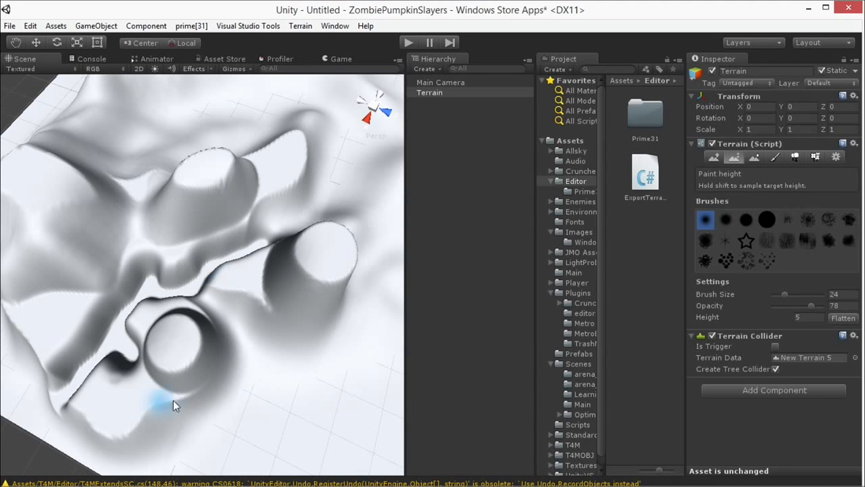
Step: Examine the carved channel's floor, walls and ledges up close from several angles
left_click_drag(216, 353, 301, 253, "alt")
scroll(276, 281, "up", 5)
scroll(276, 280, "up", 3)
left_click_drag(276, 281, 273, 271, "alt")
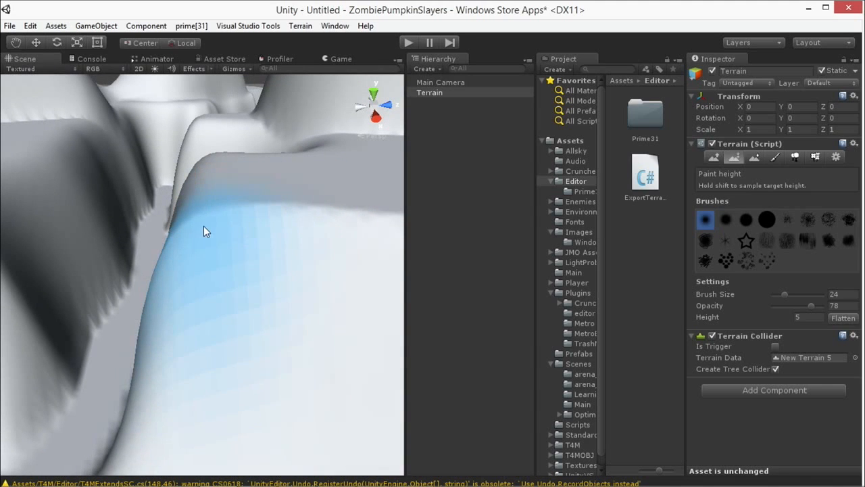
left_click_drag(218, 195, 223, 212, "alt")
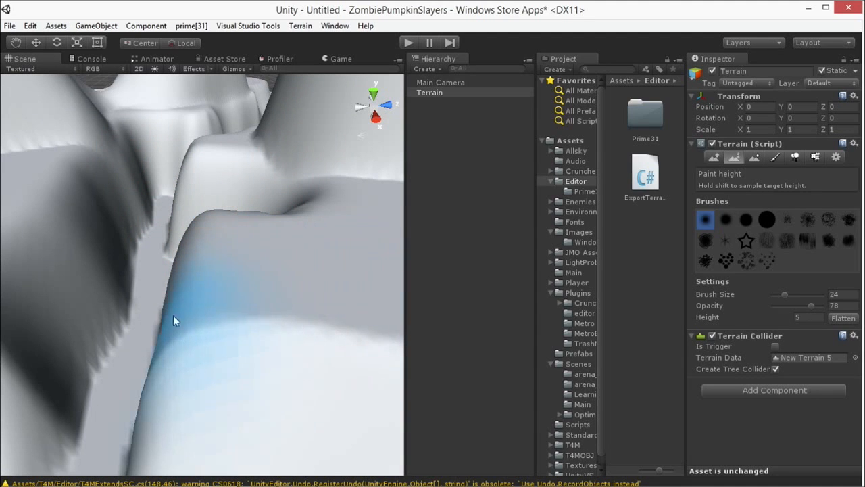
left_click_drag(287, 389, 309, 297, "alt")
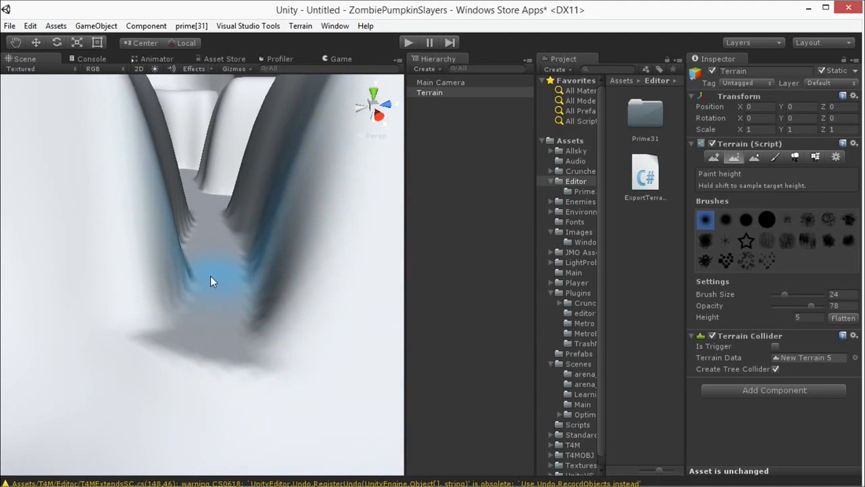
mouse_move(155, 211)
left_mouse_down("alt")
mouse_move(236, 191)
mouse_move(207, 272)
mouse_move(313, 299)
mouse_move(240, 344)
mouse_move(274, 346)
mouse_move(288, 306)
left_mouse_up("alt")
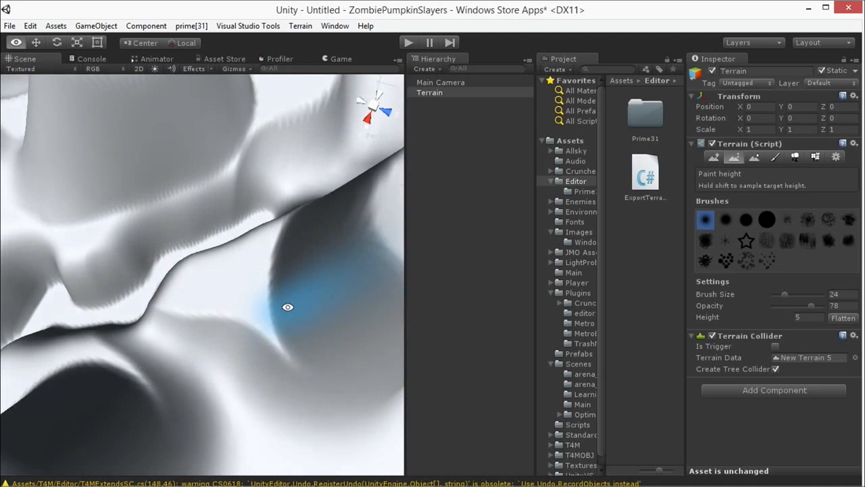
middle_click_drag(288, 306, 267, 311)
left_click_drag(267, 312, 275, 309, "alt")
middle_click_drag(275, 309, 254, 325)
mouse_move(254, 325)
left_mouse_down("alt")
mouse_move(304, 291)
mouse_move(293, 286)
left_mouse_up("alt")
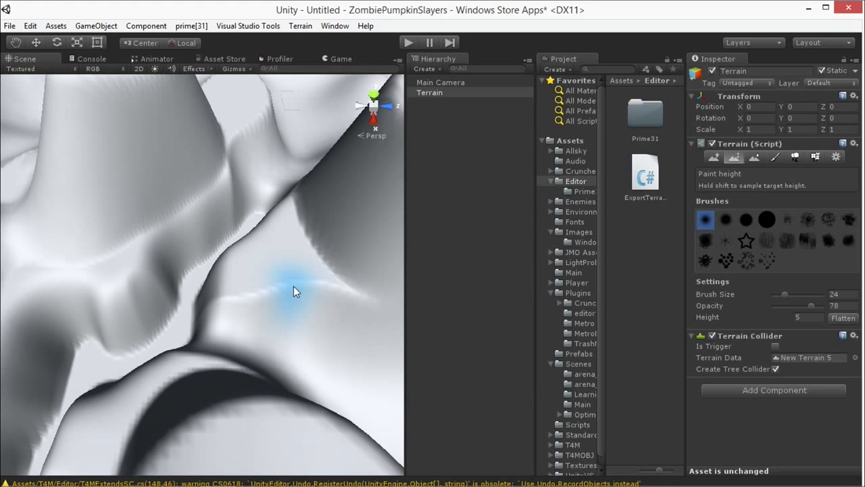
left_click_drag(294, 286, 260, 249, "alt")
Step: Examine the overall shape of the sculpted terrain, including its peaks, plateaus and channel
scroll(285, 211, "down", 5)
middle_click_drag(260, 249, 249, 251)
mouse_move(249, 251)
left_mouse_down("alt")
mouse_move(241, 248)
mouse_move(274, 259)
mouse_move(225, 257)
mouse_move(182, 309)
mouse_move(243, 303)
mouse_move(277, 284)
mouse_move(282, 342)
mouse_move(284, 297)
mouse_move(292, 322)
mouse_move(230, 315)
mouse_move(311, 312)
mouse_move(334, 270)
mouse_move(318, 306)
mouse_move(300, 314)
left_mouse_up("alt")
scroll(256, 267, "up", 5)
scroll(333, 277, "down", 5)
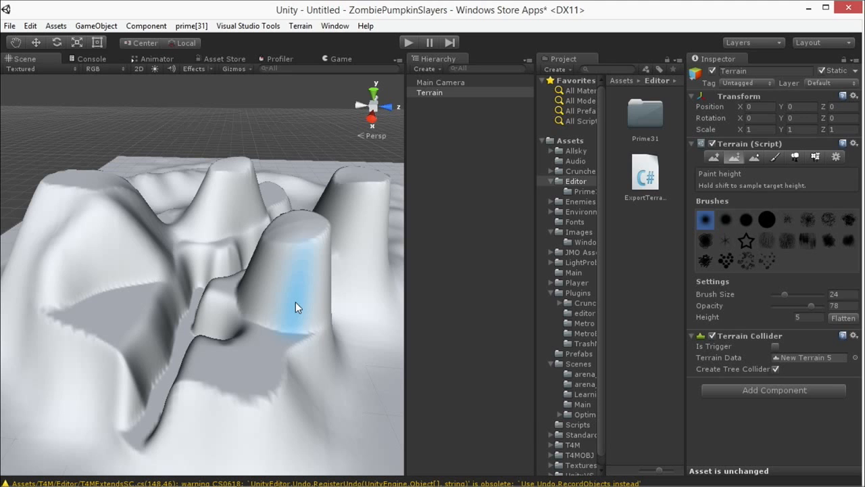
left_click_drag(240, 244, 363, 175, "alt")
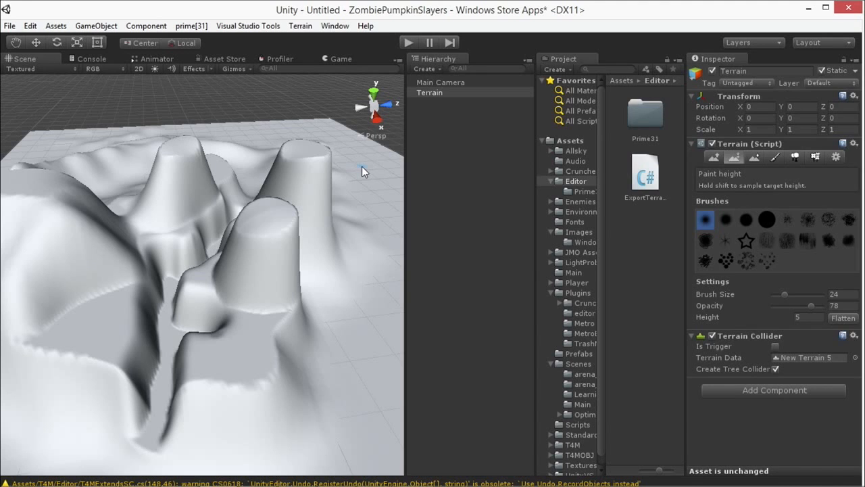
left_click_drag(362, 171, 228, 191, "alt")
left_click_drag(305, 274, 257, 271, "alt")
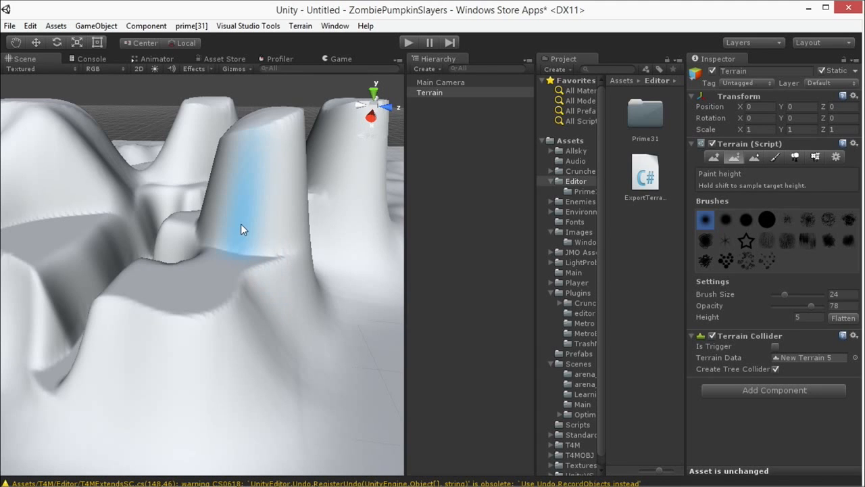
scroll(240, 227, "down", 6)
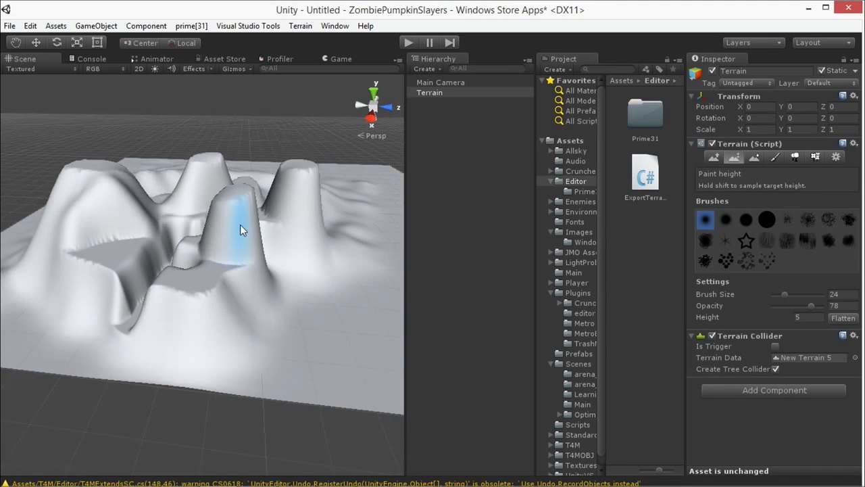
left_click_drag(234, 228, 265, 240, "alt")
middle_click_drag(265, 241, 265, 281)
left_click_drag(265, 281, 245, 267, "alt")
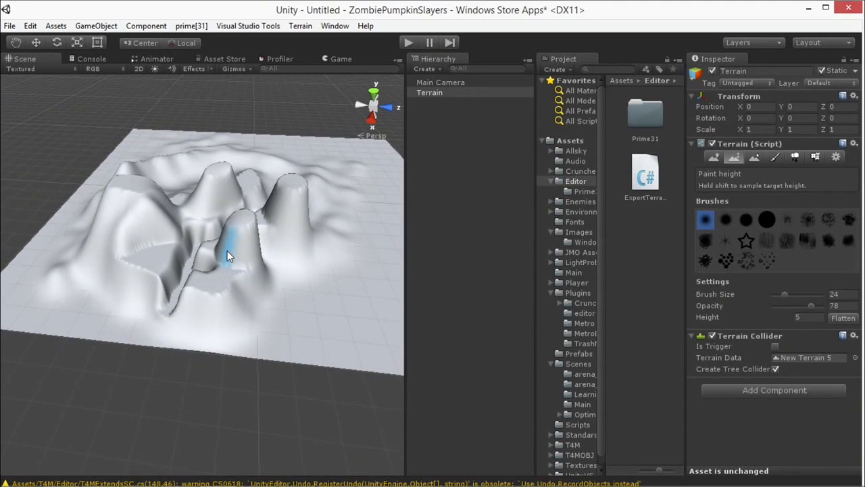
scroll(233, 251, "up", 5)
left_click_drag(242, 257, 299, 284, "alt")
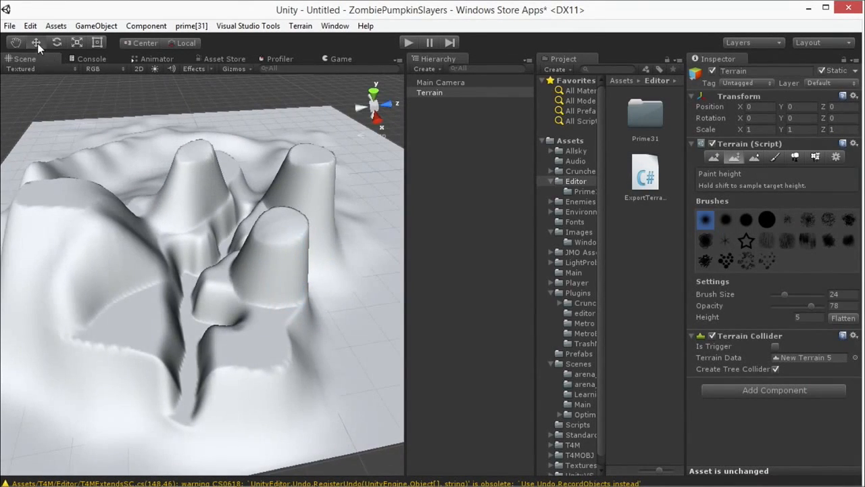
Step: Switch from terrain painting to the Move tool and open the Export To Obj window for the terrain
left_click(37, 43)
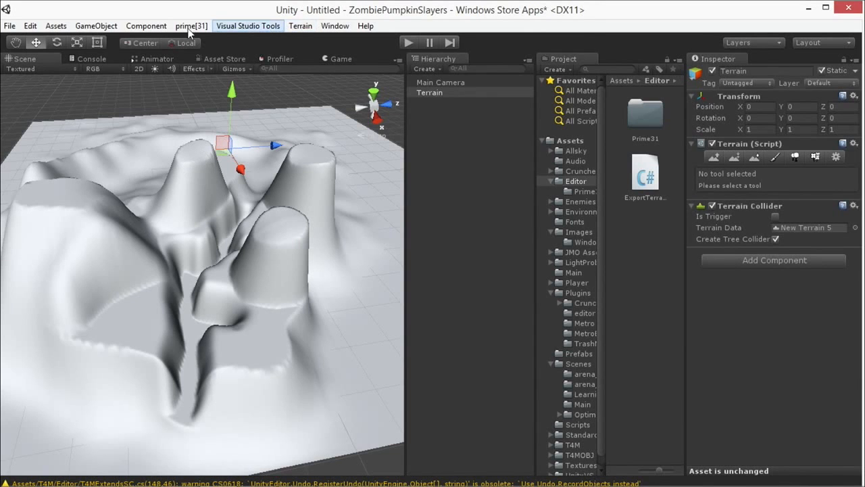
left_click(299, 27)
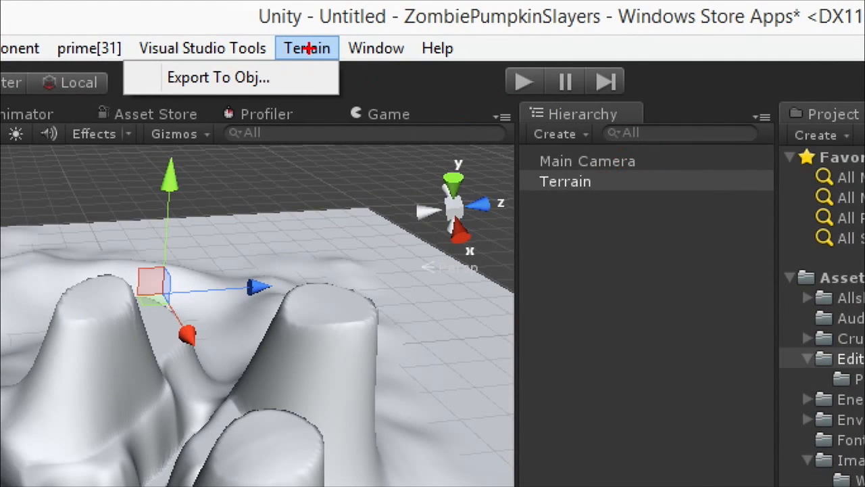
key("Escape")
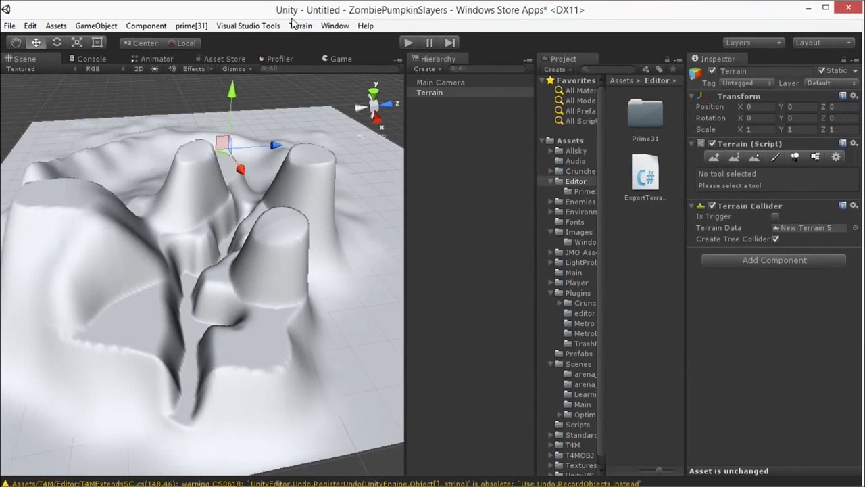
left_click(301, 26)
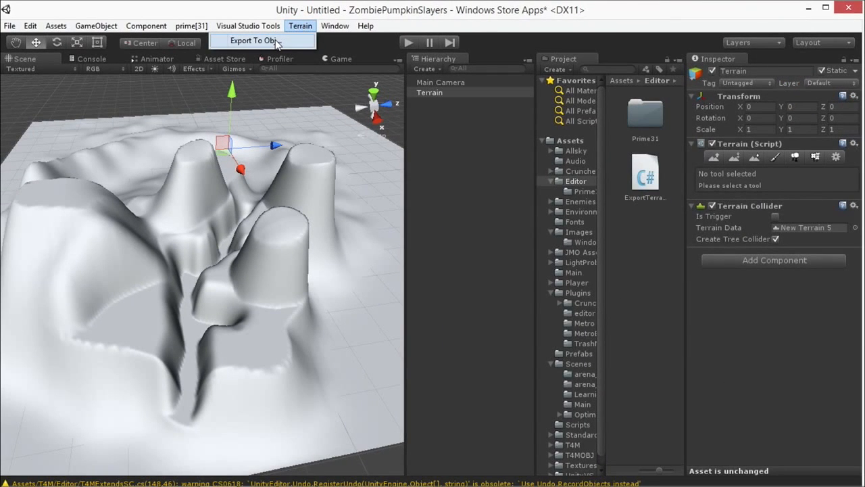
left_click(275, 41)
left_click_drag(154, 15, 165, 43)
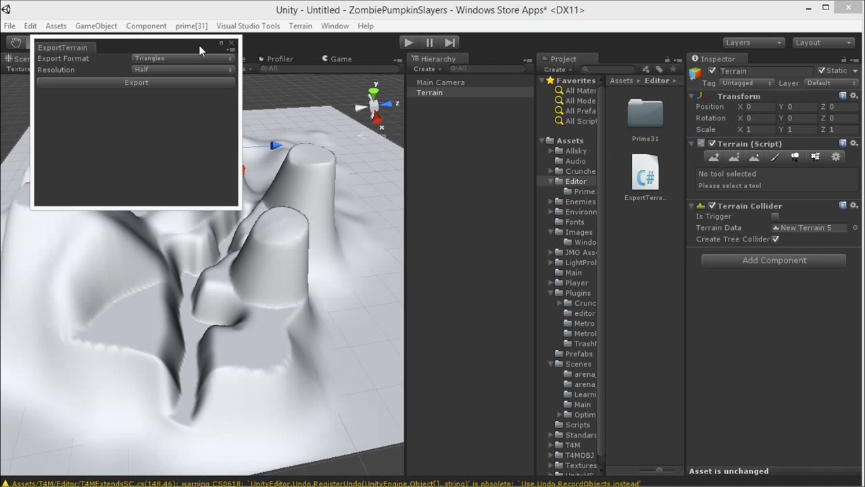
Step: Set the terrain export format to Quads and the resolution to Full
left_click(174, 58)
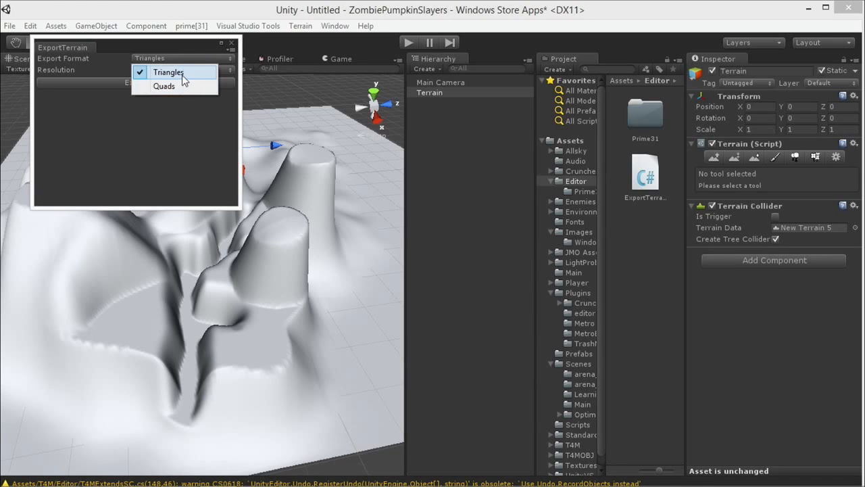
left_click(180, 85)
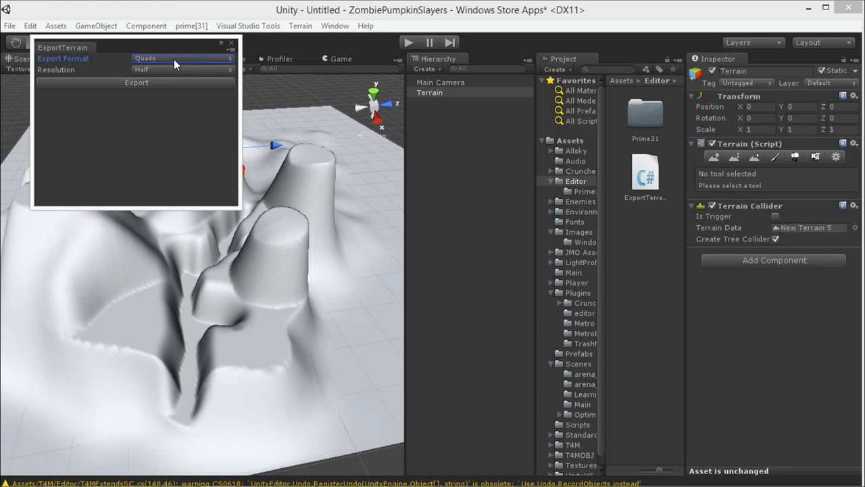
left_click(168, 60)
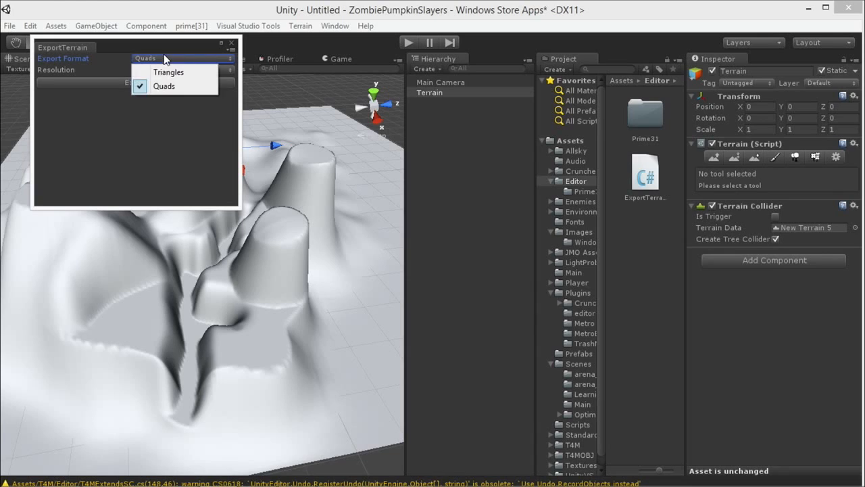
left_click(179, 83)
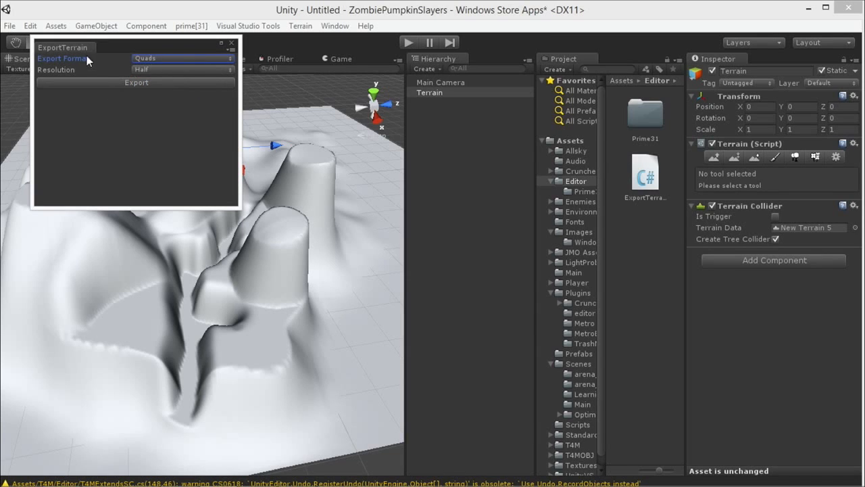
left_click(136, 69)
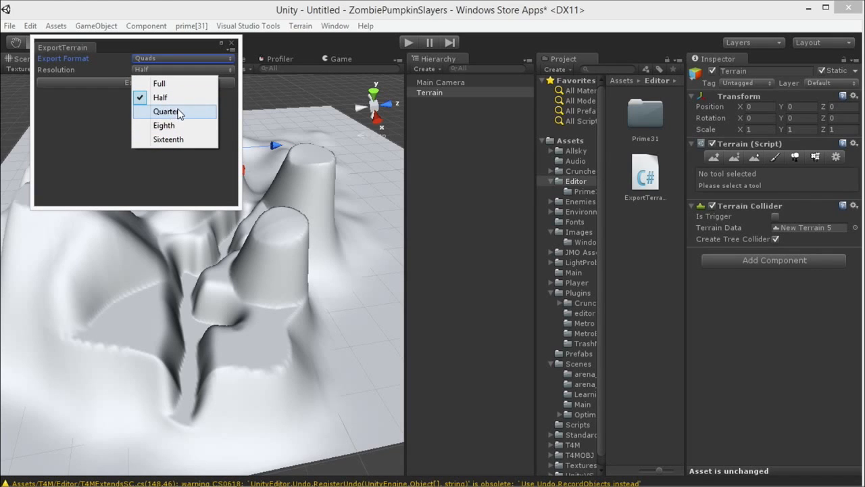
left_click(174, 84)
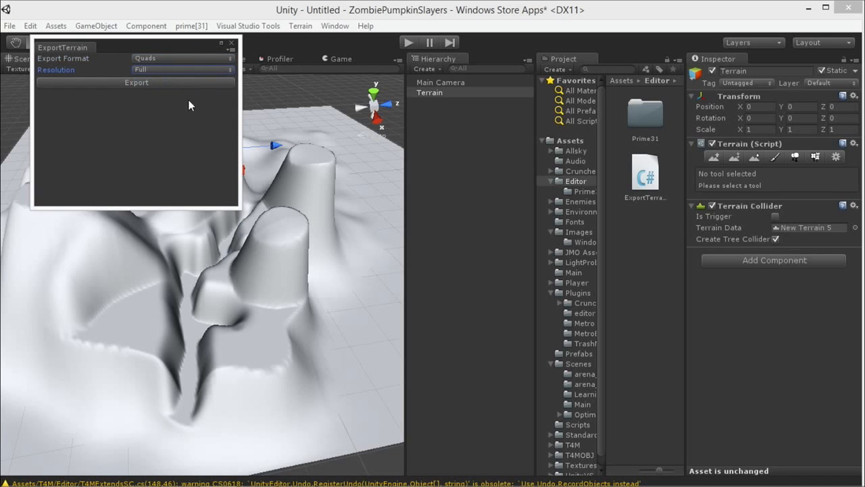
Step: Export the terrain to the Desktop as an OBJ file named Terrain
left_click(159, 83)
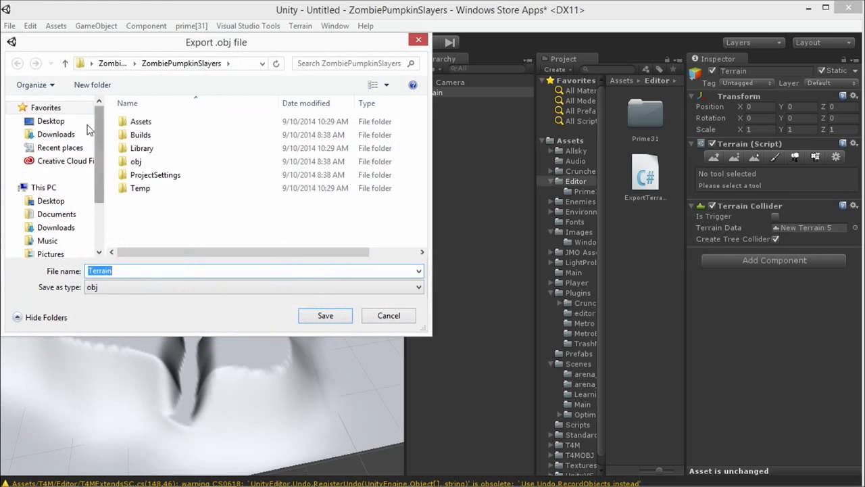
left_click(65, 121)
double_click(124, 271)
left_click(125, 271)
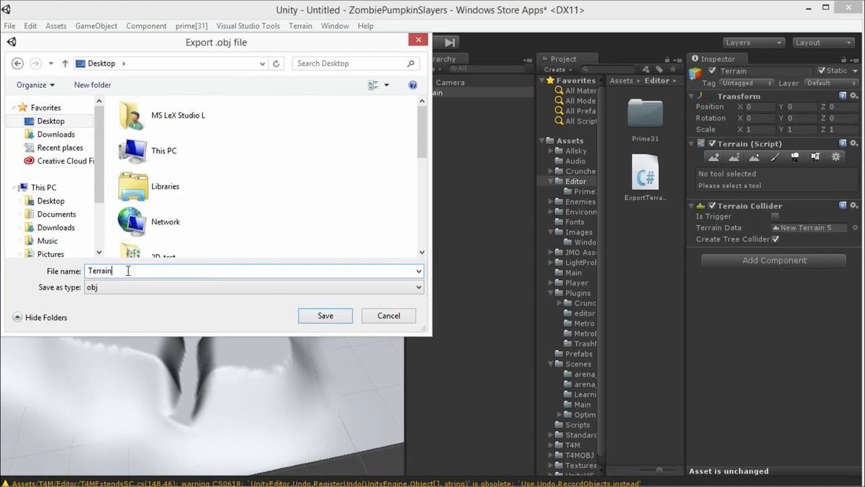
left_click(326, 317)
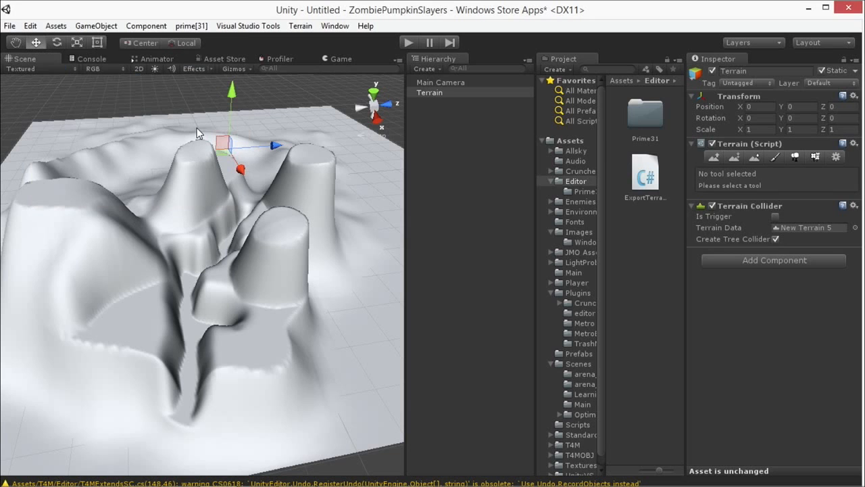
left_click_drag(273, 107, 254, 205, "alt")
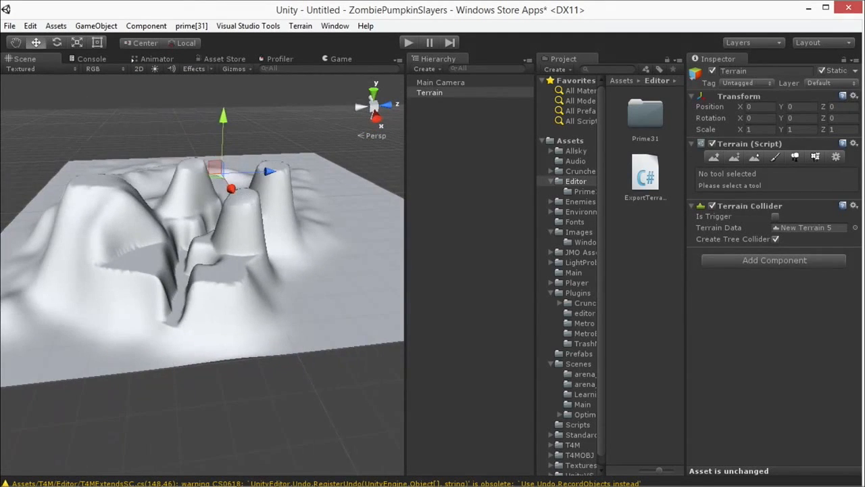
left_click(294, 358)
left_click(328, 328)
left_click_drag(329, 327, 237, 320, "alt")
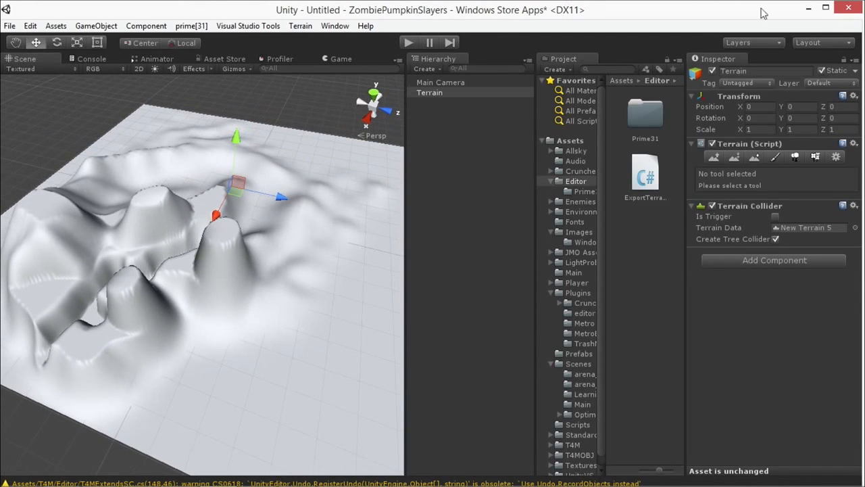
Step: Minimise Unity and switch to TopoGun with its empty untitled scene
left_click(811, 8)
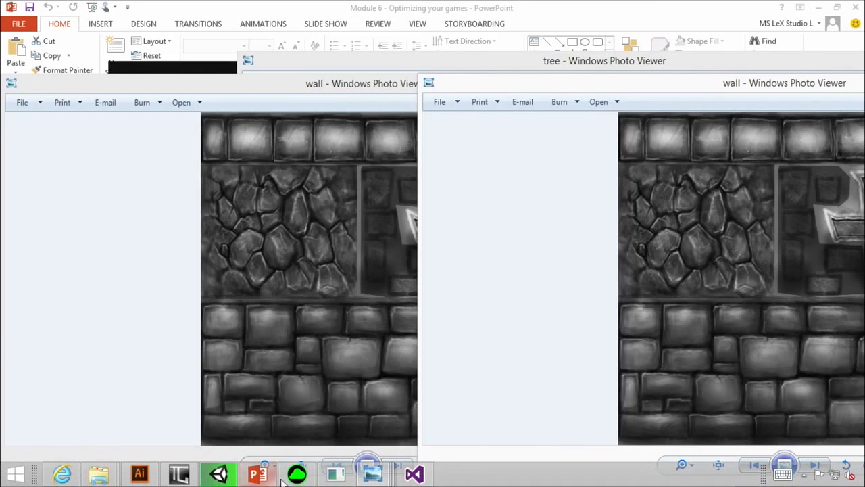
left_click(179, 475)
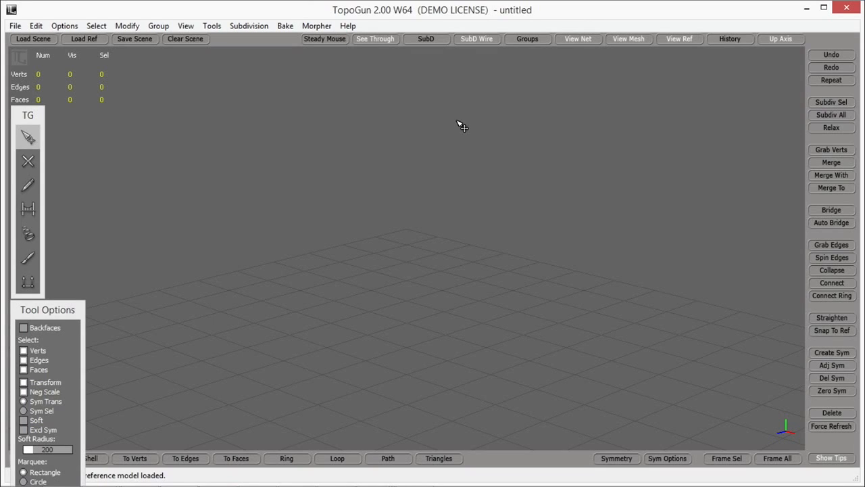
left_click_drag(528, 140, 451, 242, "alt")
scroll(443, 231, "up", 5)
scroll(448, 232, "down", 5)
Step: Load Terrain.obj from the Desktop as the high-resolution reference mesh
left_click(15, 27)
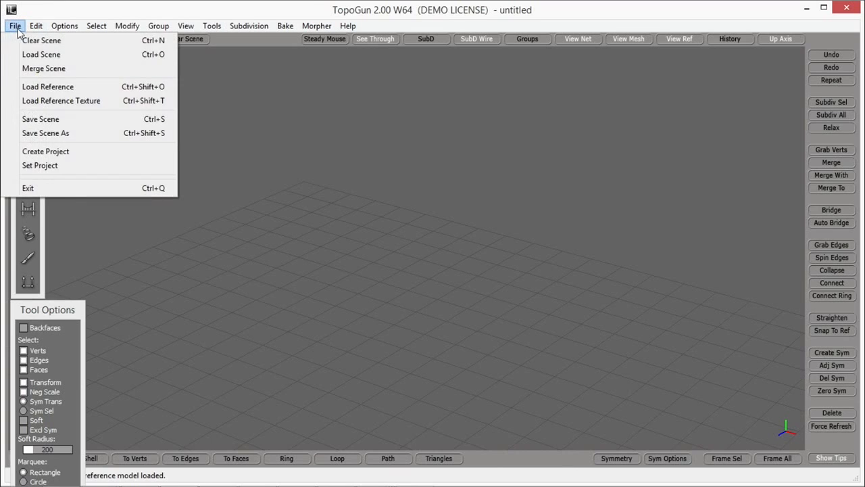
mouse_move(36, 25)
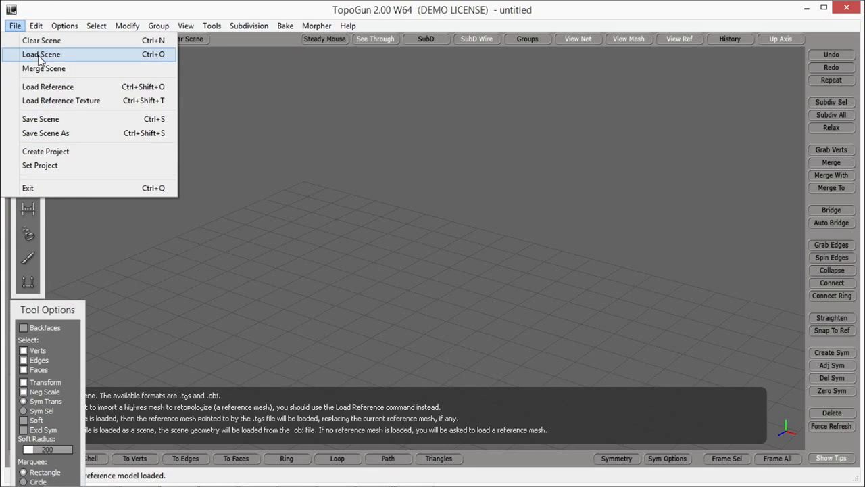
left_click(53, 89)
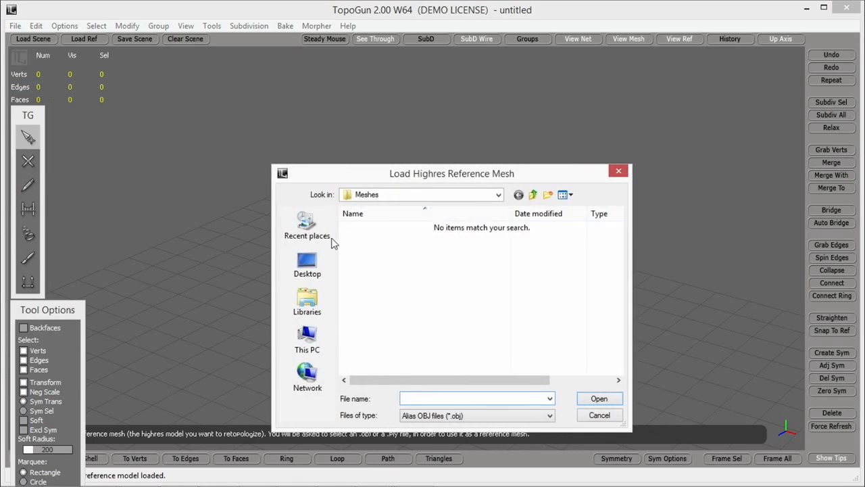
left_click(321, 262)
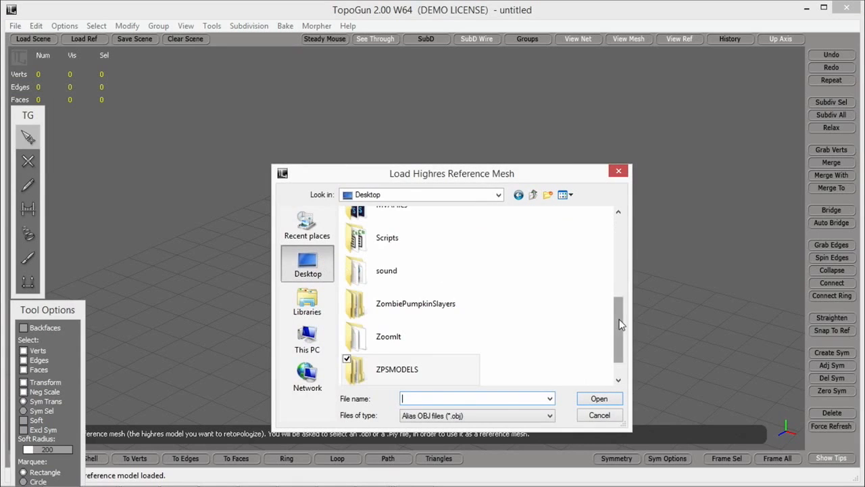
left_click_drag(622, 334, 622, 353)
left_click(387, 369)
left_click(599, 400)
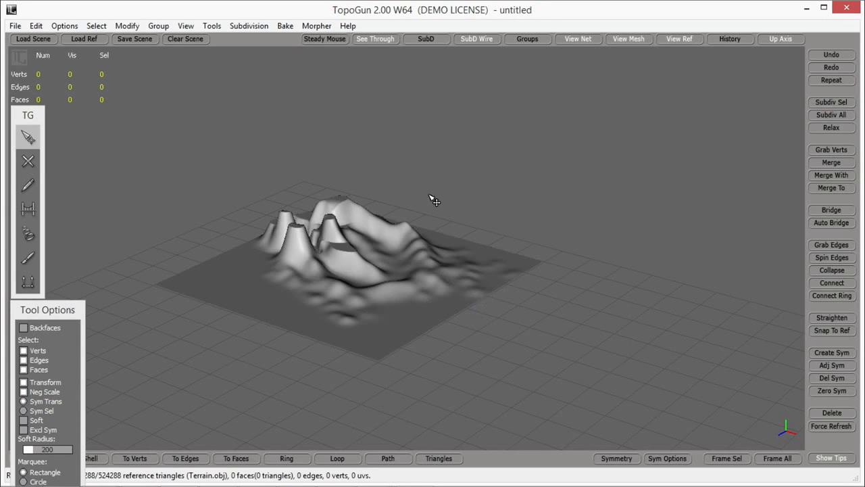
Step: Examine the imported reference terrain from several angles, including its peaks, plateaus and central channel
left_click_drag(432, 200, 356, 247, "alt")
right_click_drag(356, 246, 332, 269, "alt")
left_click_drag(325, 279, 396, 296, "alt")
middle_click_drag(397, 296, 447, 242, "alt")
right_click_drag(447, 242, 390, 280, "alt")
left_click_drag(382, 300, 503, 246, "alt")
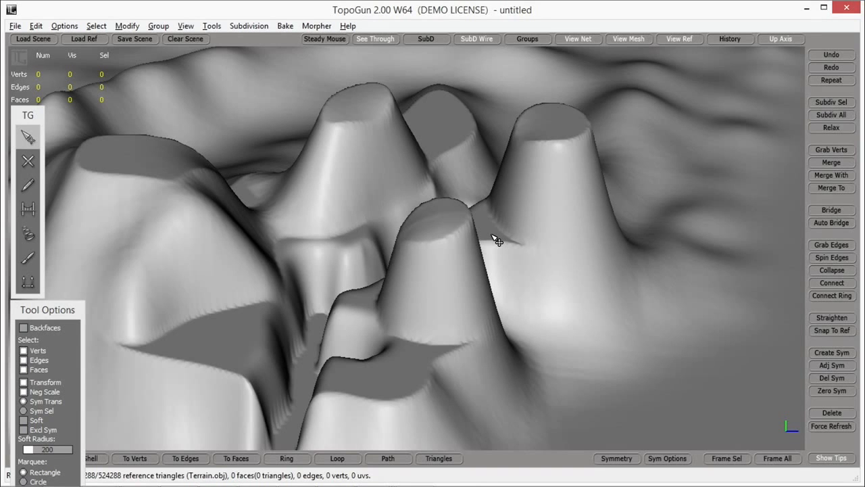
left_click_drag(509, 234, 453, 244, "alt")
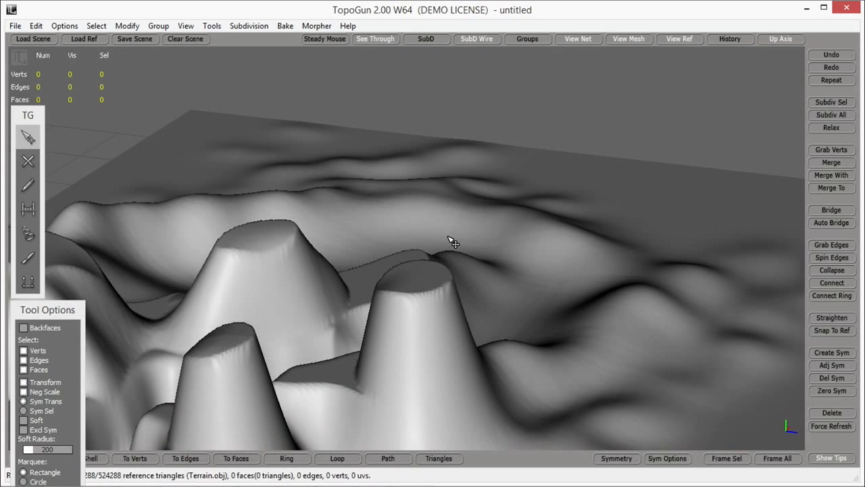
left_click_drag(424, 258, 365, 297, "alt")
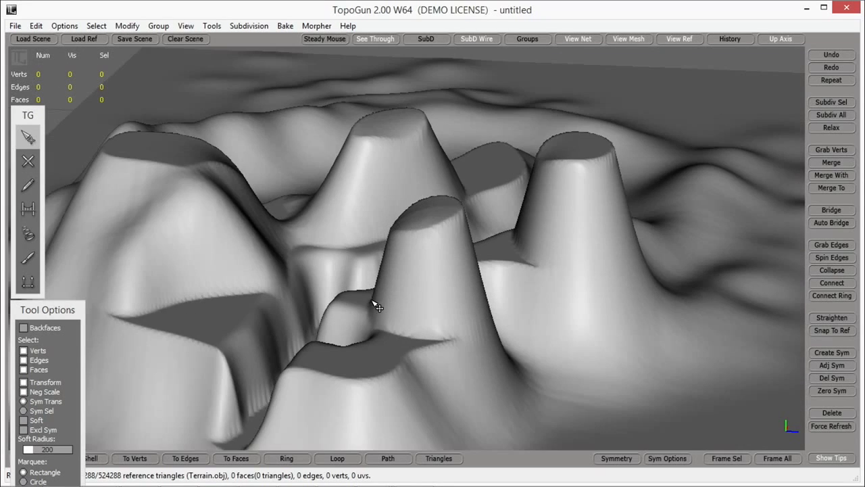
Step: Move the TG tool palette up and place a first SimpleCreate edge at the foot of the wall by the channel's mouth
left_click_drag(24, 108, 20, 74)
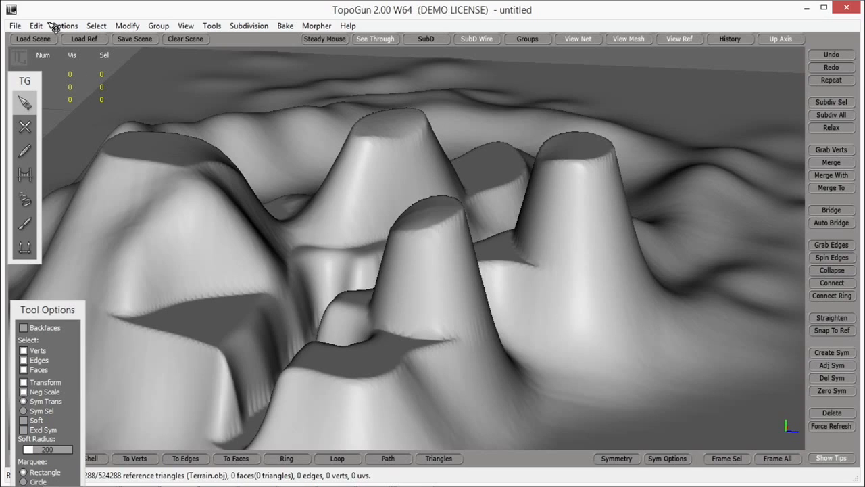
left_click(27, 129)
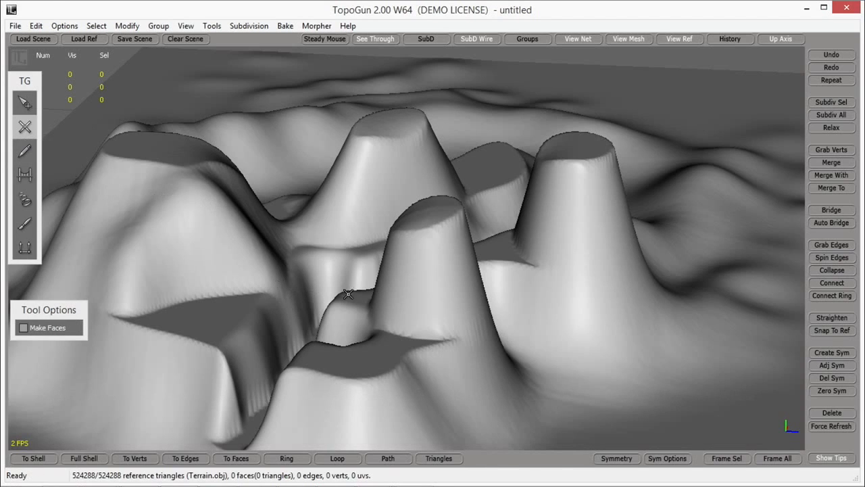
left_click_drag(398, 259, 442, 280, "alt")
scroll(447, 289, "up", 5)
scroll(445, 289, "down", 3)
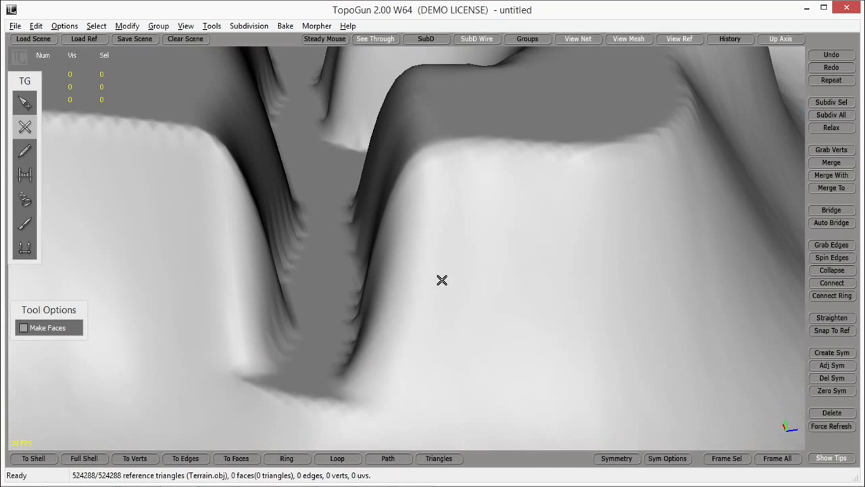
left_click_drag(419, 325, 423, 324, "alt")
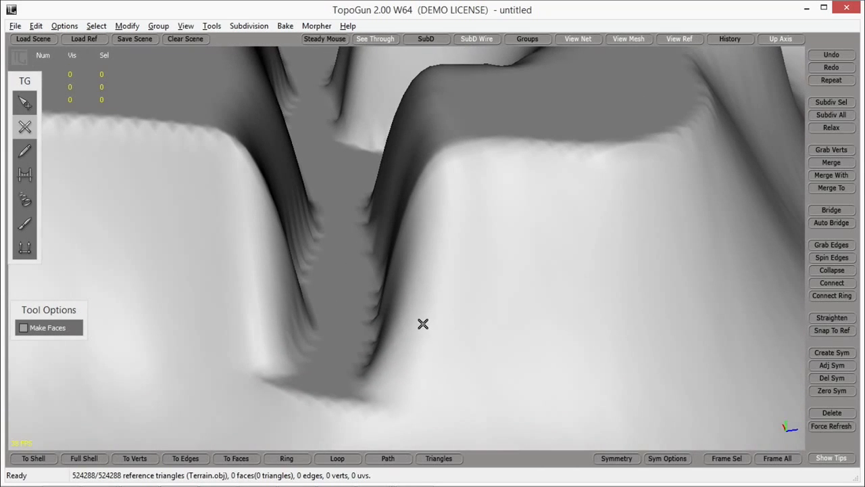
left_click(26, 128)
left_click(365, 401)
left_click(364, 378)
Step: Extend the SimpleCreate vertex chain along the foot of the channel wall from the mouth inward
left_click_drag(371, 326, 380, 328, "alt")
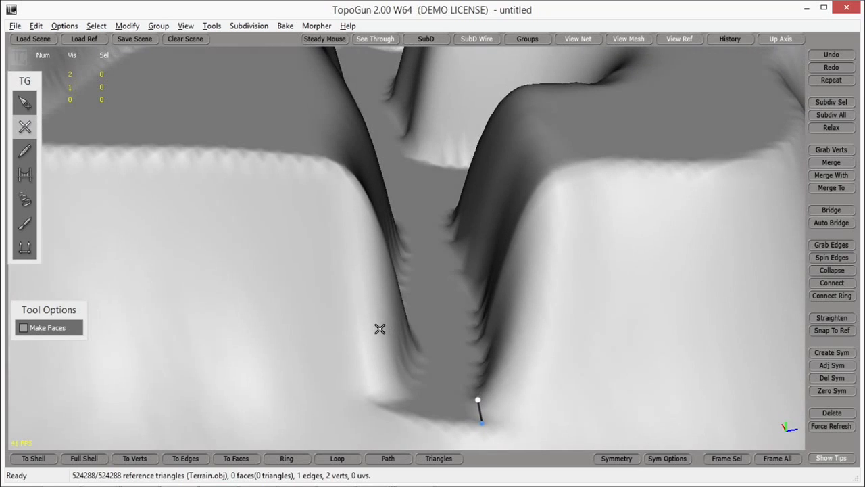
left_click(480, 376)
left_click(480, 355)
left_click(479, 335)
left_click(474, 311)
left_click(470, 286)
mouse_move(470, 266)
left_mouse_down("alt")
mouse_move(460, 255)
mouse_move(481, 291)
mouse_move(472, 281)
left_mouse_up("alt")
left_click(440, 281)
left_click(429, 247)
left_click(427, 231)
Step: Trace the foot of the wall around the channel's rounded side alcove with further connected vertices
left_click_drag(433, 223, 456, 257, "alt")
left_click(459, 268)
left_click(491, 249)
left_click(498, 224)
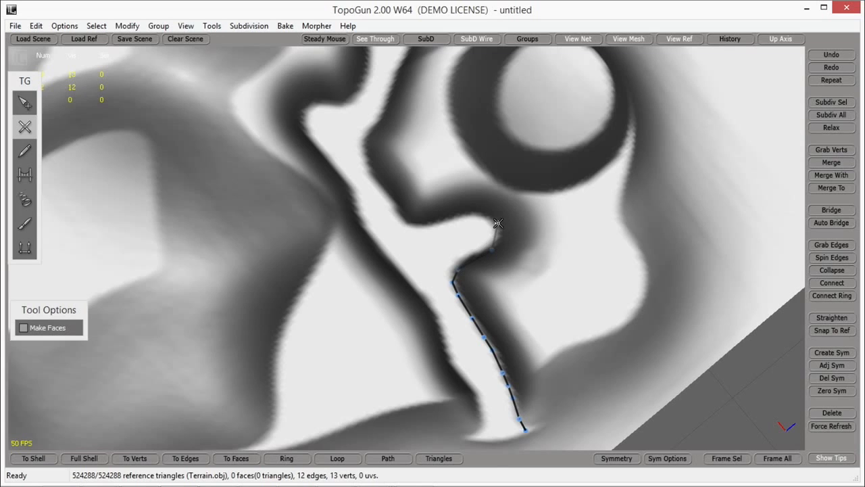
left_click(476, 208)
left_click_drag(475, 207, 494, 177, "alt")
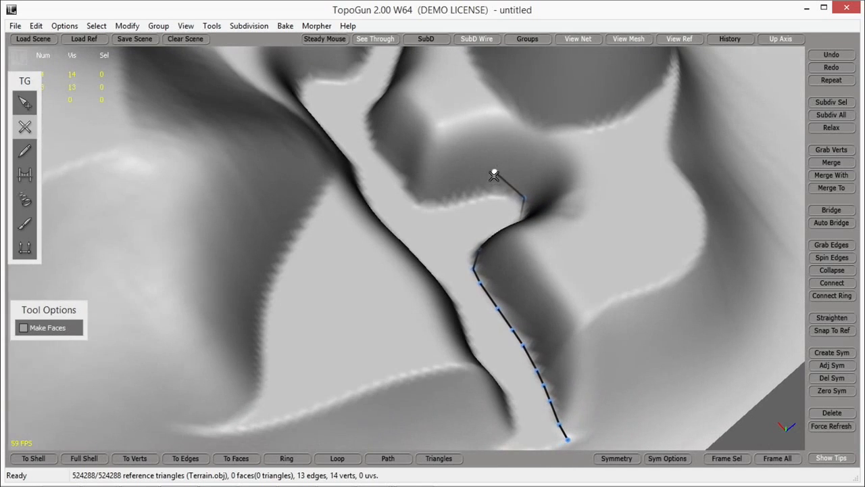
left_click(492, 192)
left_click(425, 206)
Step: Continue the vertex chain along the channel wall's foot past the alcove to the inner end of the section
left_click_drag(423, 205, 445, 162, "alt")
left_click(440, 155)
left_click(421, 121)
left_click_drag(511, 143, 518, 211, "alt")
left_click(518, 216)
left_click(517, 190)
left_click(513, 166)
left_click(506, 131)
left_click(496, 108)
left_click(468, 97)
Step: Carry the outline up the wall at its inner end and trace back along the upper rim below the peak
left_click_drag(539, 132, 465, 202, "alt")
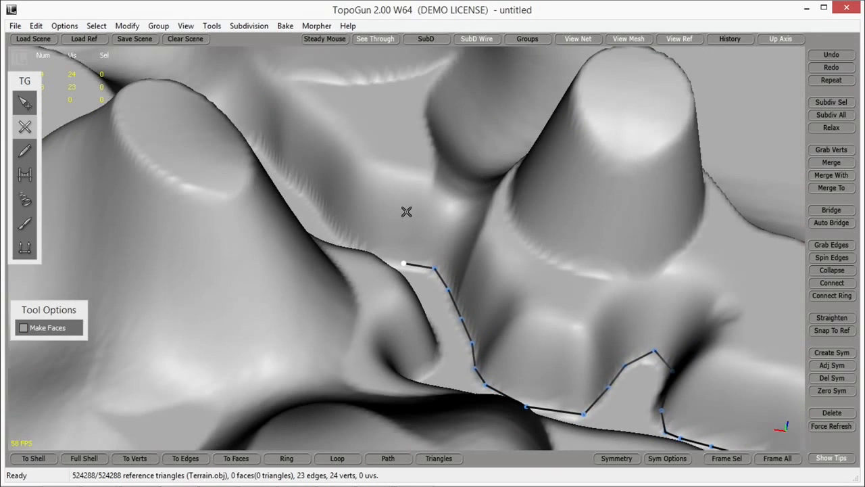
left_click(406, 188)
left_click(428, 189)
left_click(443, 203)
left_click_drag(445, 203, 505, 216, "alt")
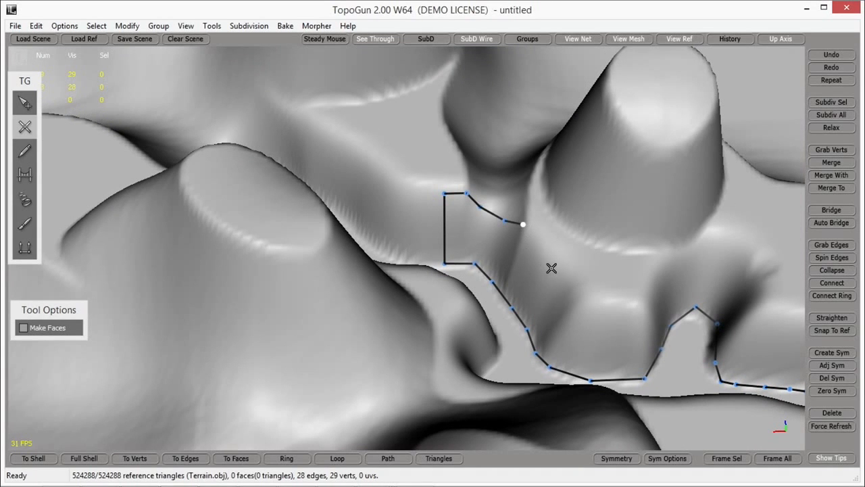
left_click_drag(545, 268, 512, 227, "alt")
left_click(508, 234)
left_click(514, 249)
left_click_drag(535, 257, 516, 315, "alt")
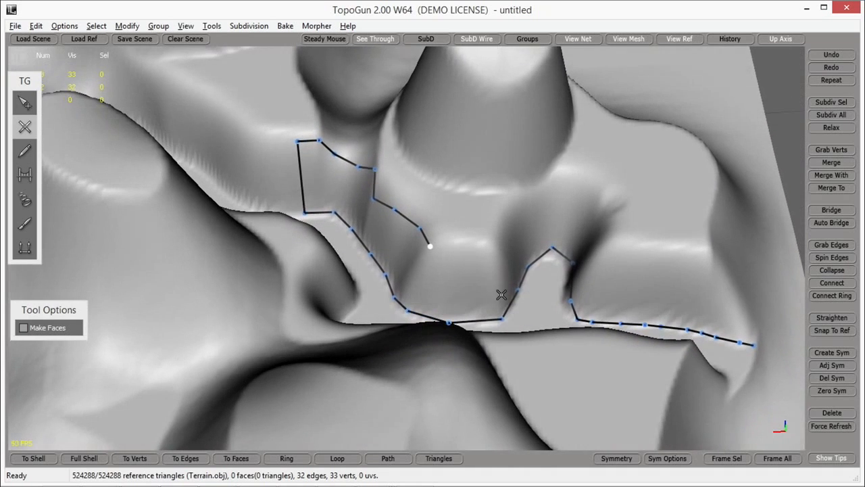
left_click(465, 262)
Step: Finish tracing the wall's upper rim as far as the side alcove and join it down to the foot outline
left_click_drag(465, 262, 357, 307, "alt")
left_click_drag(407, 319, 331, 307, "alt")
mouse_move(332, 307)
middle_mouse_down("alt")
mouse_move(324, 305)
mouse_move(332, 293)
middle_mouse_up("alt")
scroll(334, 285, "down", 6)
scroll(349, 280, "up", 6)
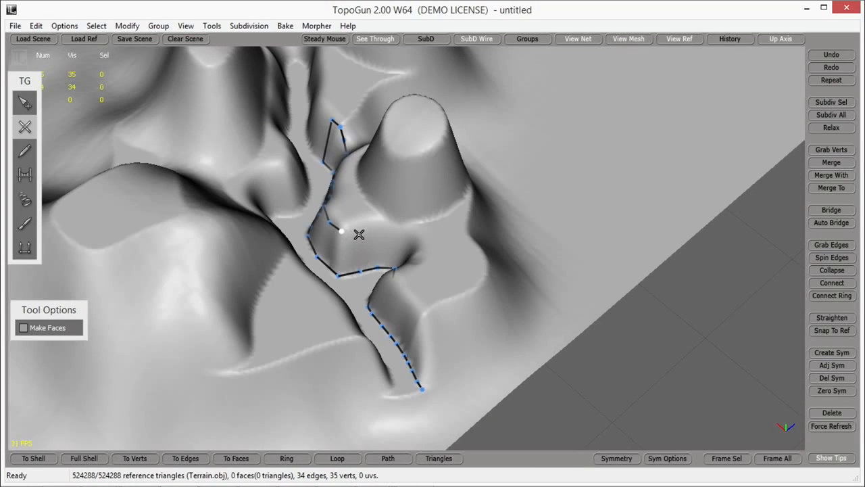
left_click(381, 229)
left_click_drag(416, 241, 384, 292, "alt")
scroll(381, 295, "up", 3)
left_click(330, 245)
left_click_drag(330, 245, 360, 196, "alt")
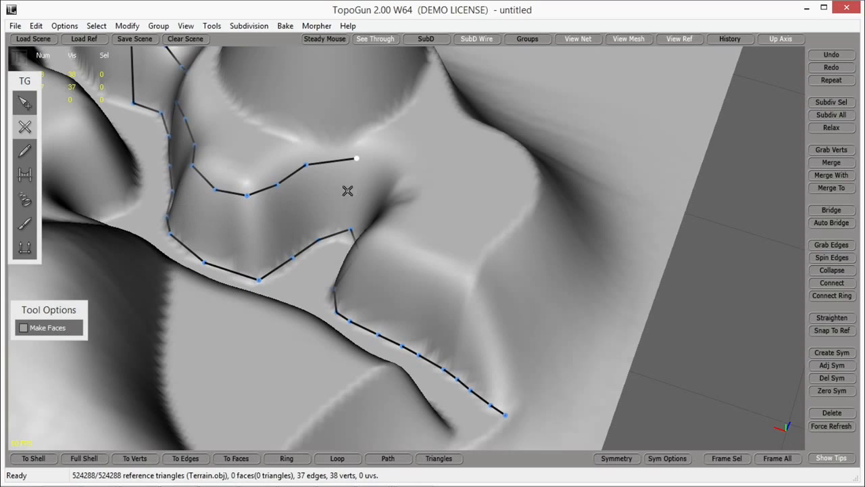
left_click(351, 228)
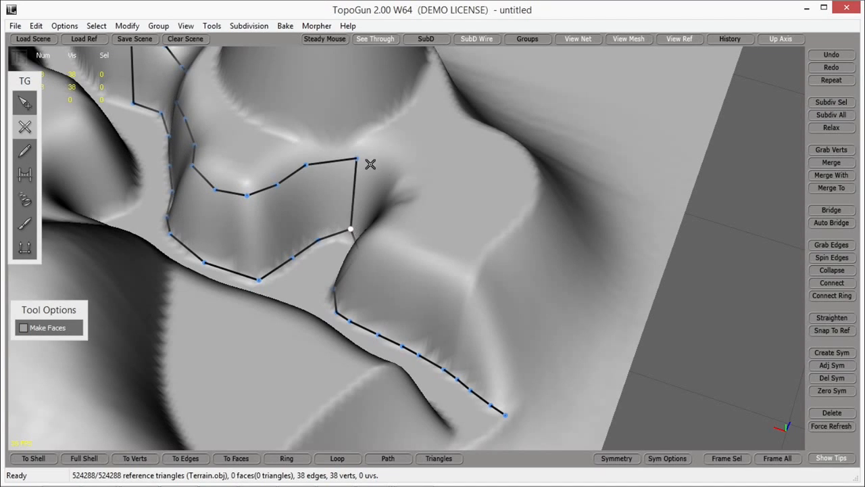
Step: Bridge the rim and foot outlines into five faces along the wall, starting at the closed alcove end
left_click(28, 174)
left_click(308, 206)
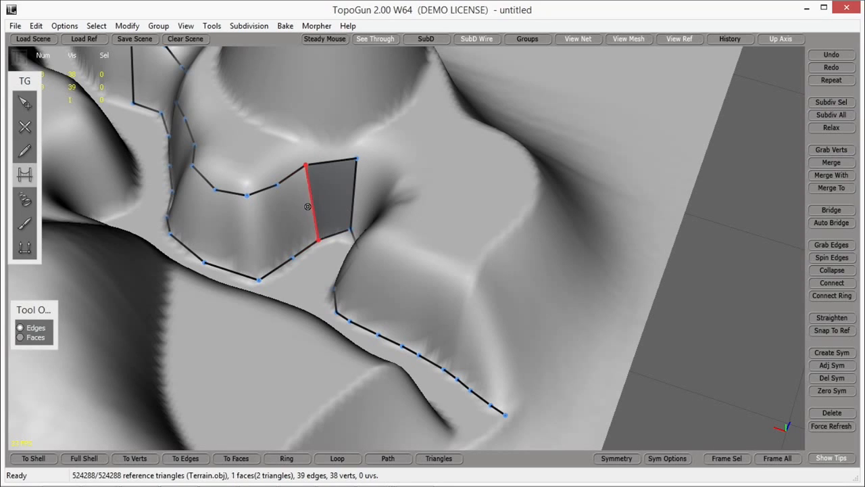
left_click(284, 220)
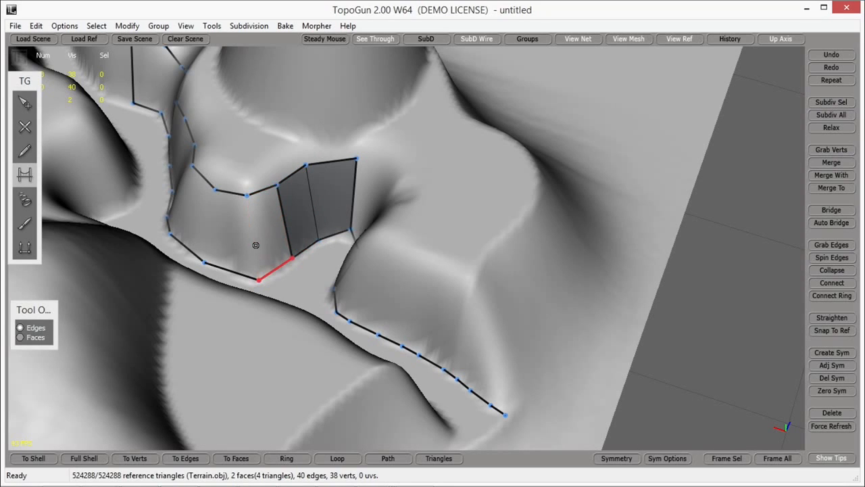
left_click(218, 227)
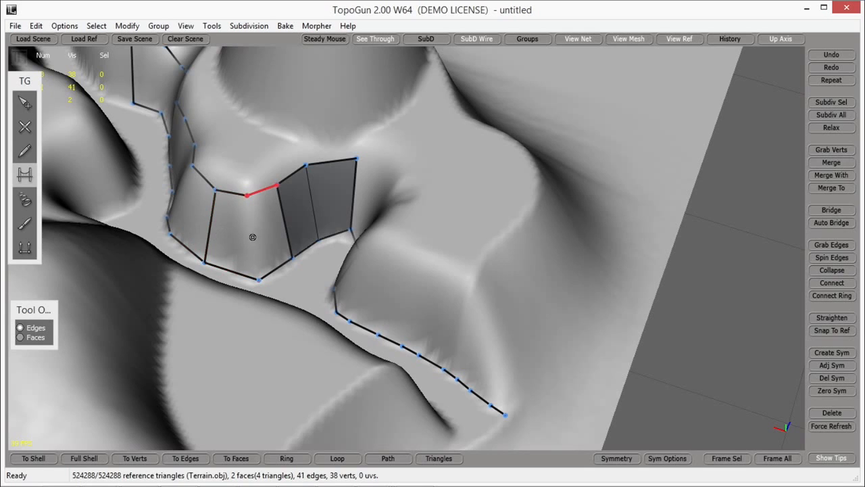
left_click(251, 236)
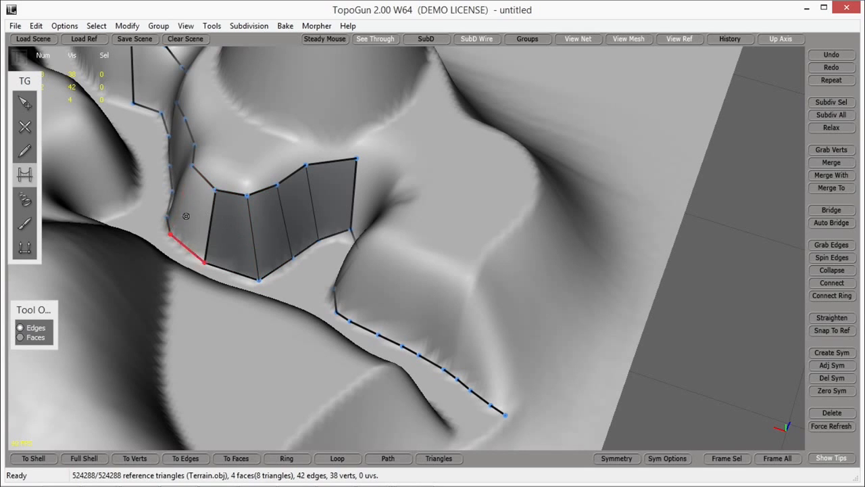
left_click(186, 212)
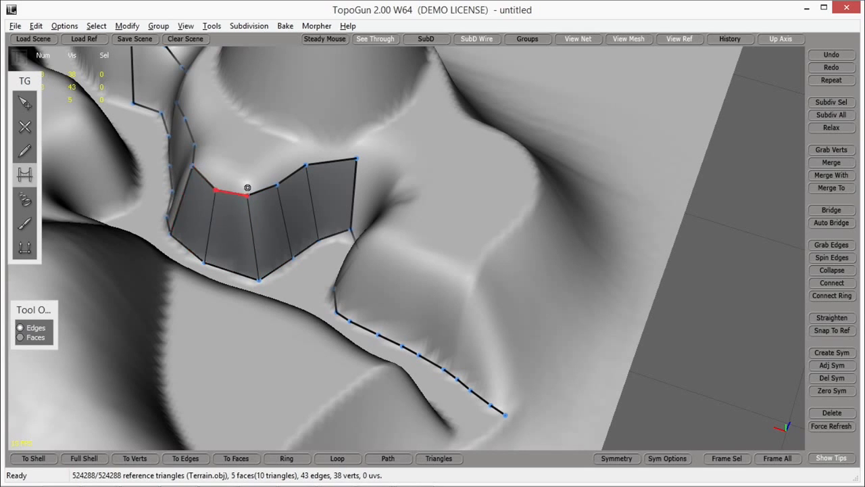
Step: Extend the face strip around the wall's bend by bridging one edge and connecting rim and foot vertices with SimpleCreate
left_click_drag(251, 194, 290, 230, "alt")
middle_click_drag(316, 74, 313, 230, "alt")
left_click_drag(313, 230, 315, 214, "alt")
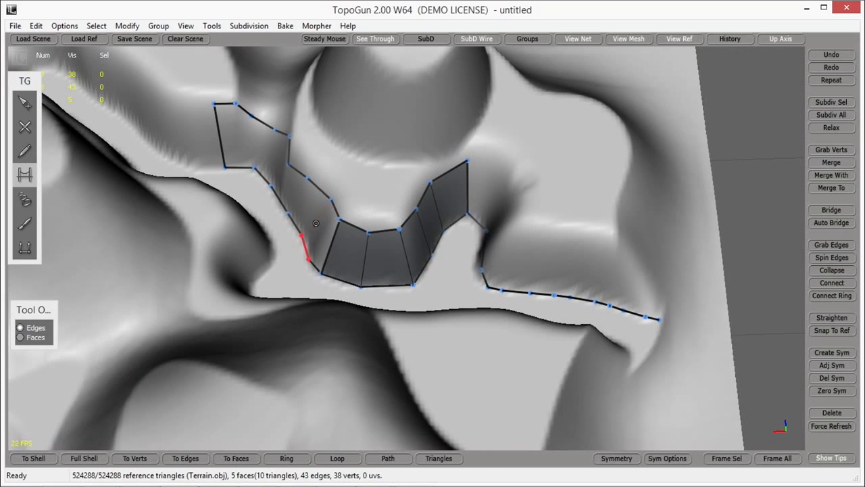
left_click(317, 219)
left_click(25, 129)
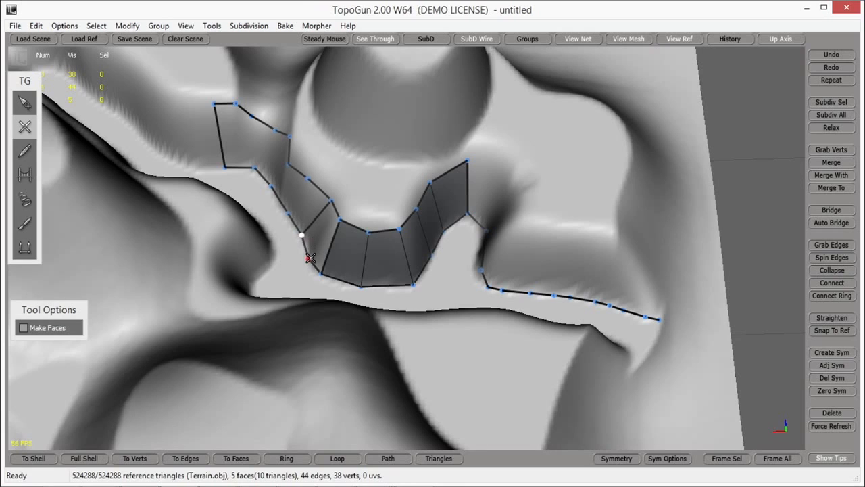
left_click(331, 201)
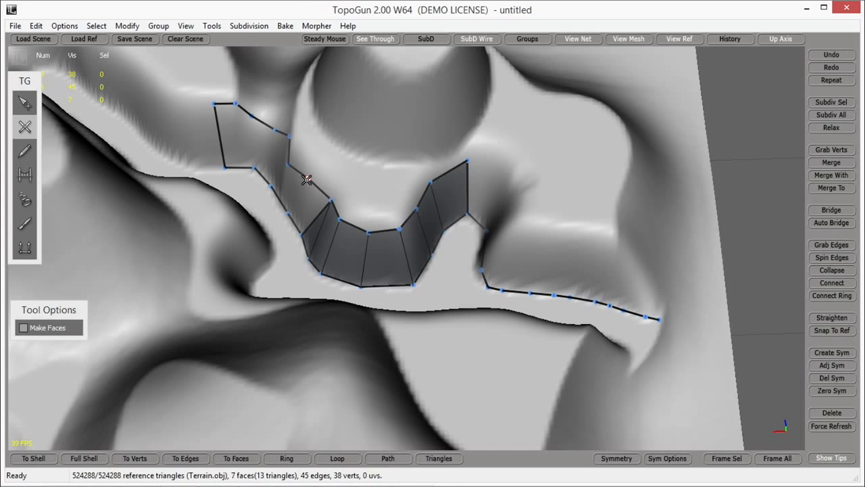
left_click(289, 212)
left_click(289, 165)
Step: Fill the rest of the wall strip to its inner end by connecting the remaining rim and foot vertices
left_click_drag(370, 172, 323, 202, "alt")
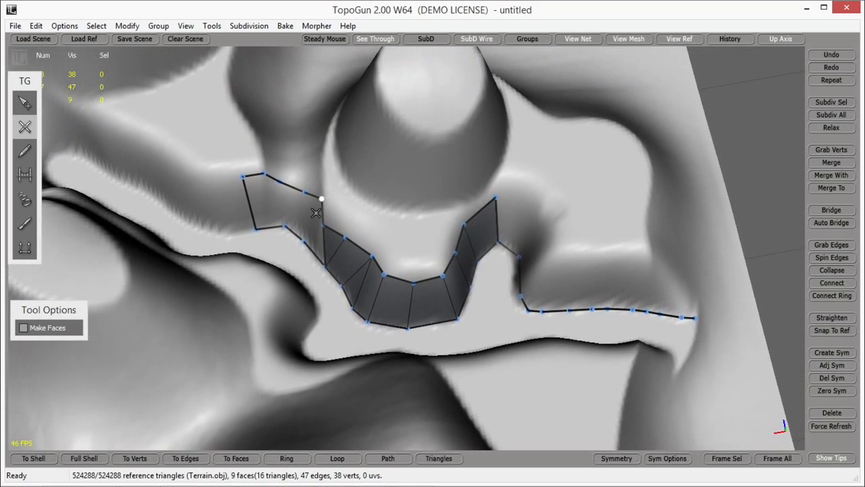
left_click(301, 239)
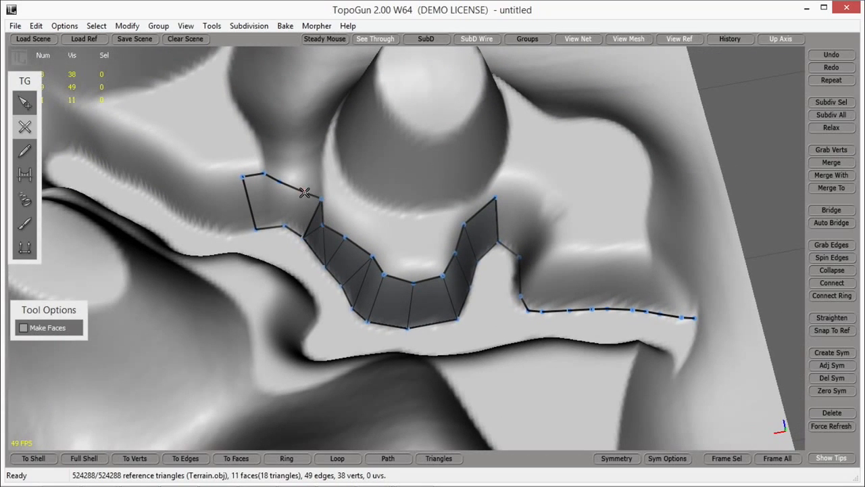
left_click(288, 220)
left_click(280, 182)
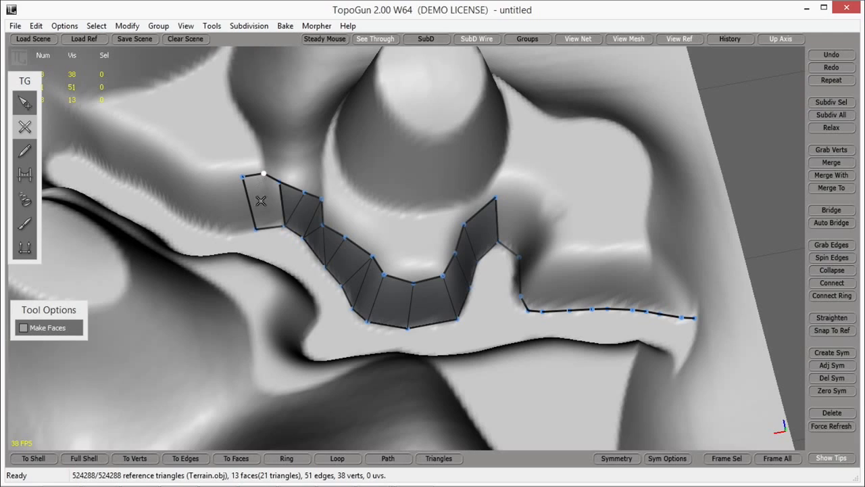
left_click(255, 228)
left_click_drag(449, 264, 149, 181, "alt")
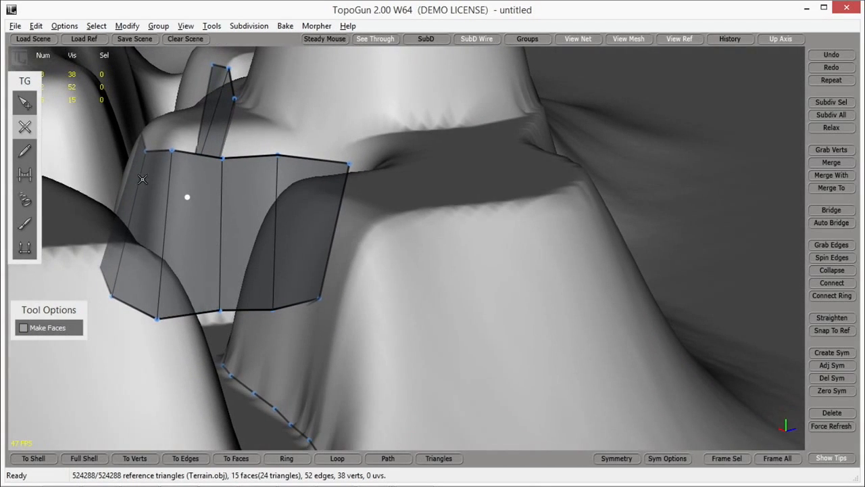
Step: Add a small quad above the wall strip's inner end by connecting two new vertices to its rim
left_click_drag(208, 225, 321, 300, "alt")
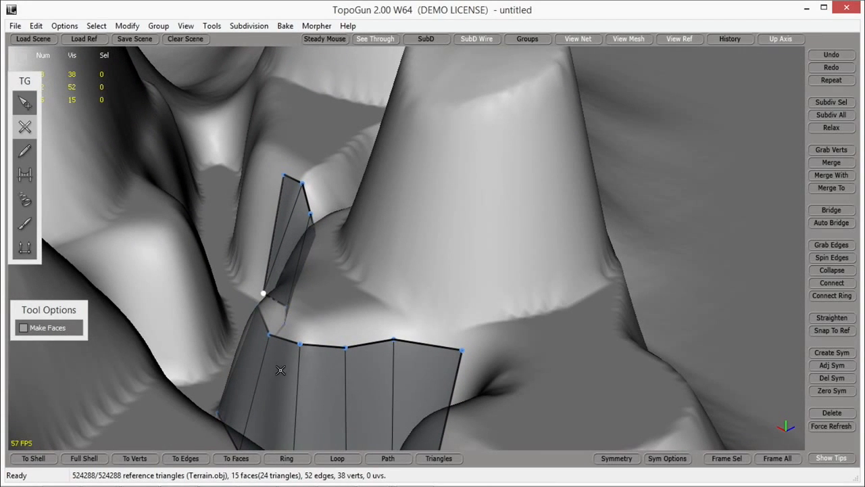
middle_click_drag(427, 335, 439, 331, "alt")
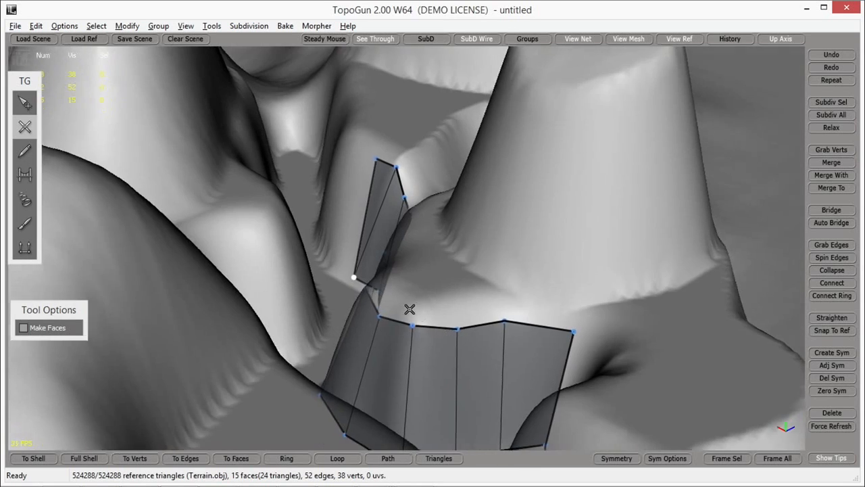
left_click_drag(407, 305, 427, 353, "alt")
left_click(421, 272)
left_click(432, 256)
left_click(460, 259)
left_click(440, 279)
Step: Trace the ledge above the wall from the new quad's corner, around the bend and along the foot of the cone
left_click_drag(460, 264, 553, 301, "alt")
middle_click_drag(553, 301, 519, 293, "alt")
left_click(481, 205)
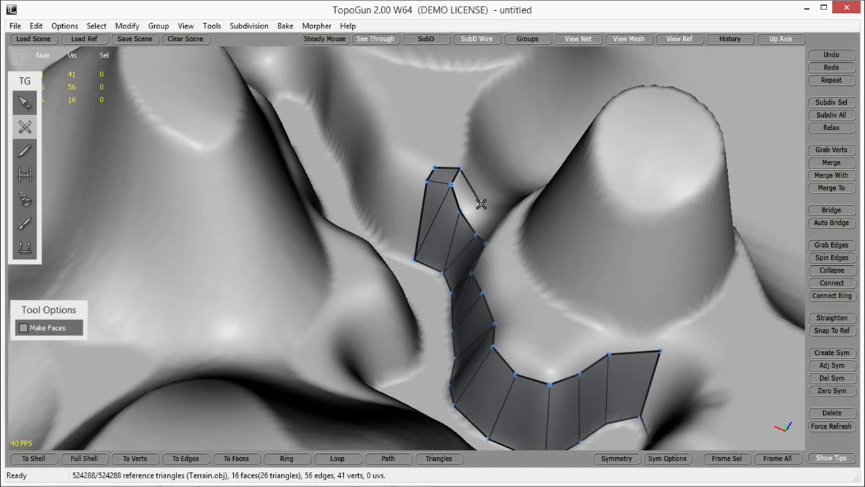
left_click(495, 213)
left_click_drag(495, 213, 530, 188, "alt")
left_click(548, 185)
left_click(500, 176)
left_click(504, 201)
left_click(520, 226)
left_click(535, 250)
left_click(570, 246)
left_click(601, 246)
Step: Extend the ledge outline to the wall's outer end and close it down to the rim with a quad
left_click_drag(642, 253, 359, 167, "alt")
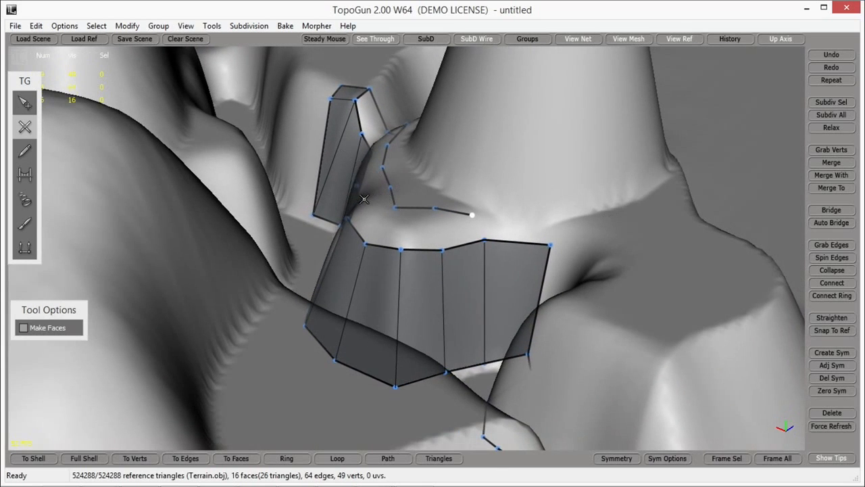
left_click_drag(385, 269, 538, 416, "alt")
left_click(519, 371)
left_click(564, 372)
left_click(564, 394)
left_click(493, 383)
left_click(519, 372)
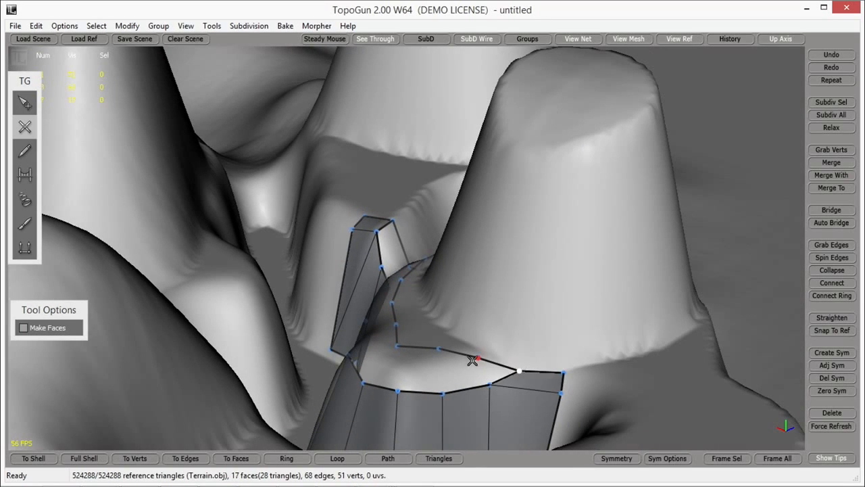
Step: Fill the front part of the ledge with faces by connecting rim and ledge vertices back and forth
left_click(442, 393)
left_click(439, 349)
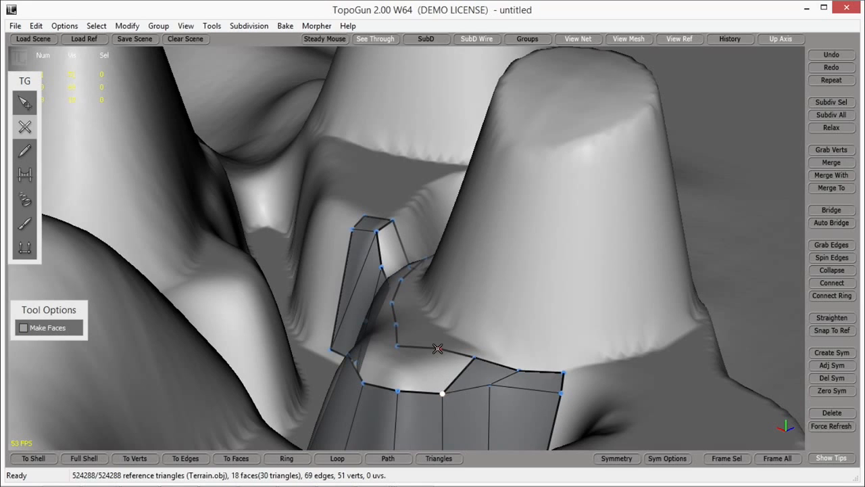
left_click(398, 387)
left_click(399, 349)
left_click(364, 382)
Step: Continue the ledge faces around the wall's bend by connecting opposite rim and ledge outline vertices
left_click_drag(459, 347, 533, 367, "alt")
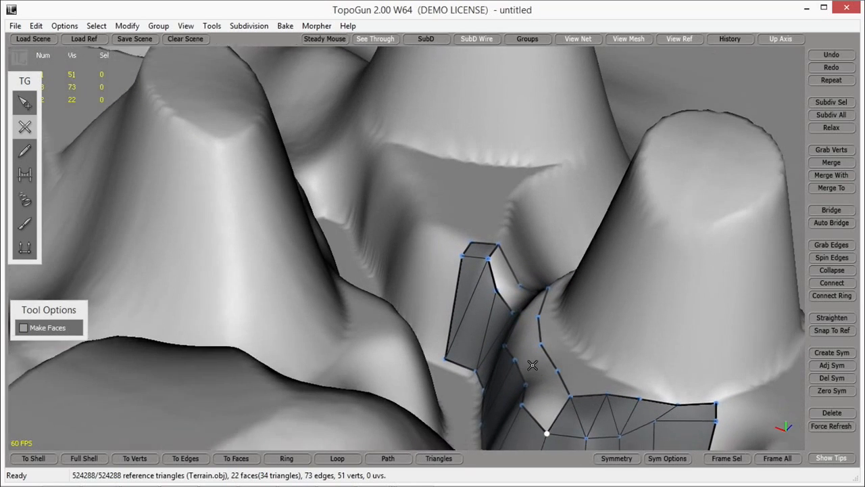
middle_click_drag(534, 367, 546, 338, "alt")
left_click(539, 311)
left_click(504, 341)
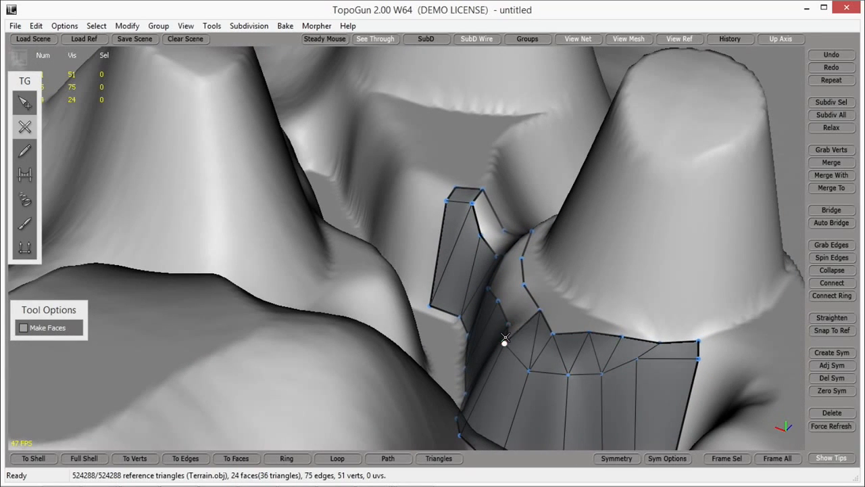
left_click(524, 292)
left_click(496, 299)
left_click_drag(518, 266, 511, 272)
left_click(492, 282)
Step: Fill the remaining ledge gap up to the quad at the inner end by connecting its opposite vertices
left_click_drag(568, 261, 602, 312, "alt")
middle_click_drag(649, 274, 586, 311, "alt")
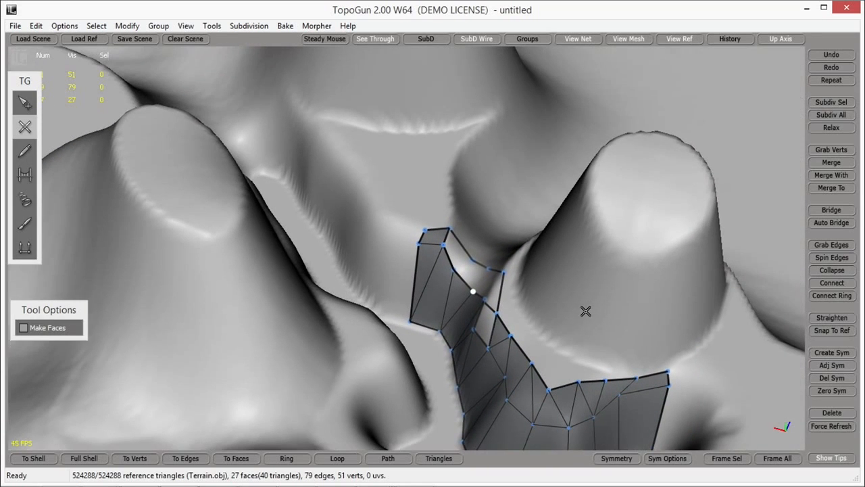
left_click(473, 329)
left_click(503, 274)
left_click(474, 291)
left_click(473, 264)
left_click(452, 272)
Step: Inspect the retopologised wall and ledge from several angles against the whole terrain
right_click_drag(509, 334, 432, 291)
scroll(466, 323, "down", 6)
scroll(426, 346, "up", 6)
right_click_drag(429, 360, 478, 343)
scroll(392, 347, "down", 5)
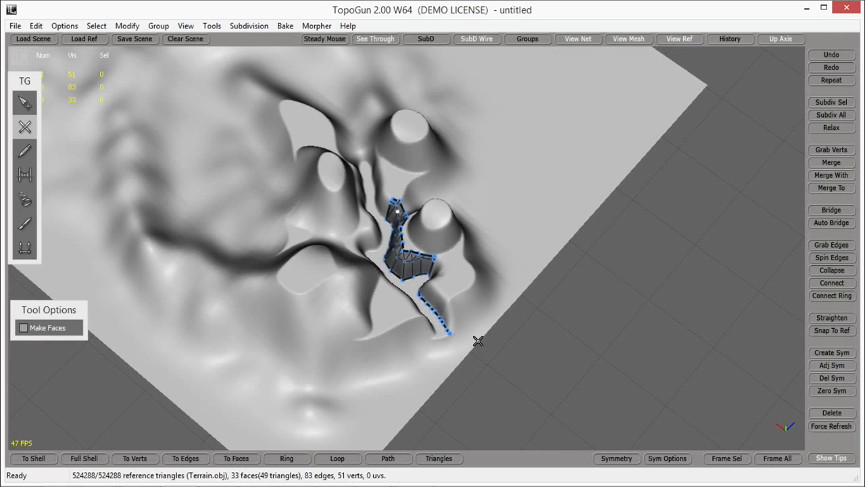
scroll(423, 227, "up", 5)
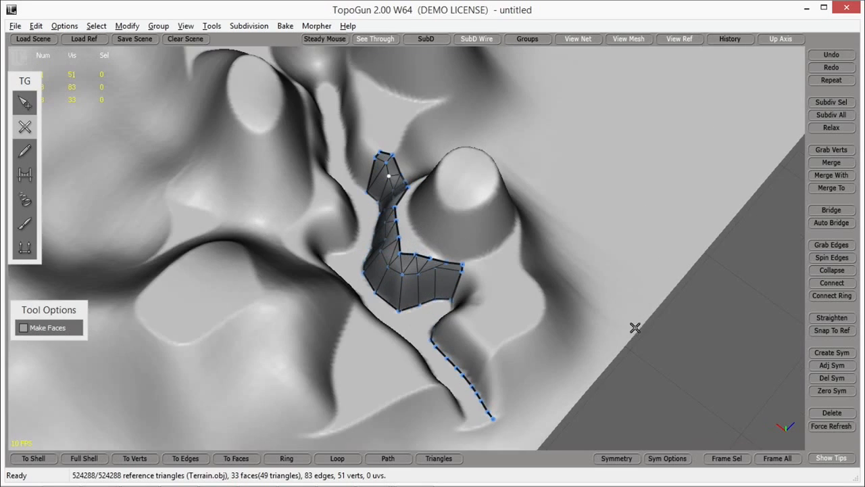
left_click_drag(636, 328, 386, 287, "alt")
left_click(24, 102)
left_click_drag(233, 158, 415, 198, "alt")
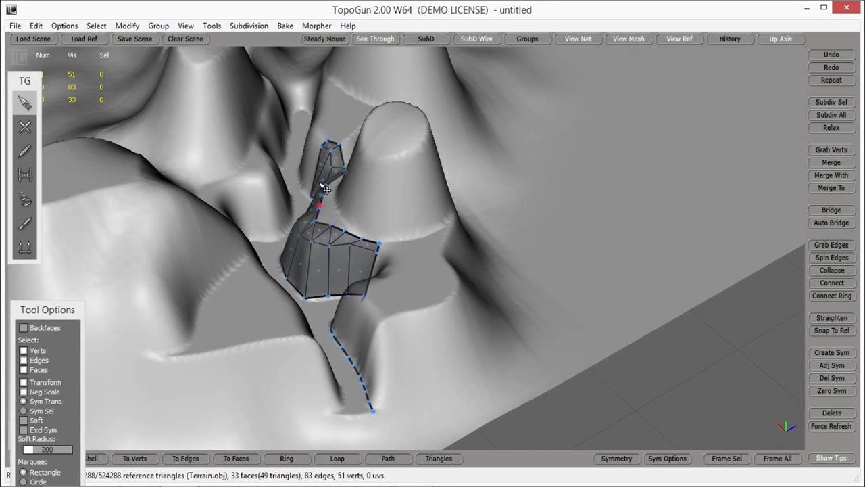
Step: Review the available map baking commands
left_click(284, 26)
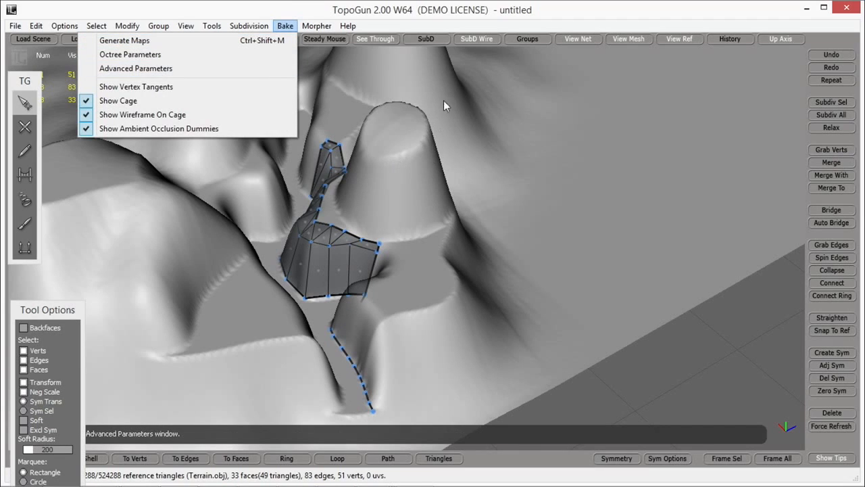
left_click(371, 10)
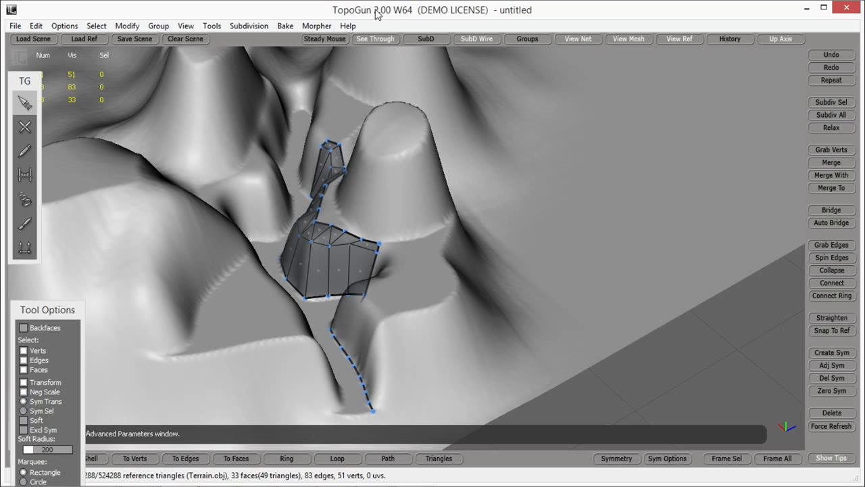
mouse_move(441, 220)
left_mouse_down("alt")
mouse_move(414, 186)
mouse_move(426, 214)
left_mouse_up("alt")
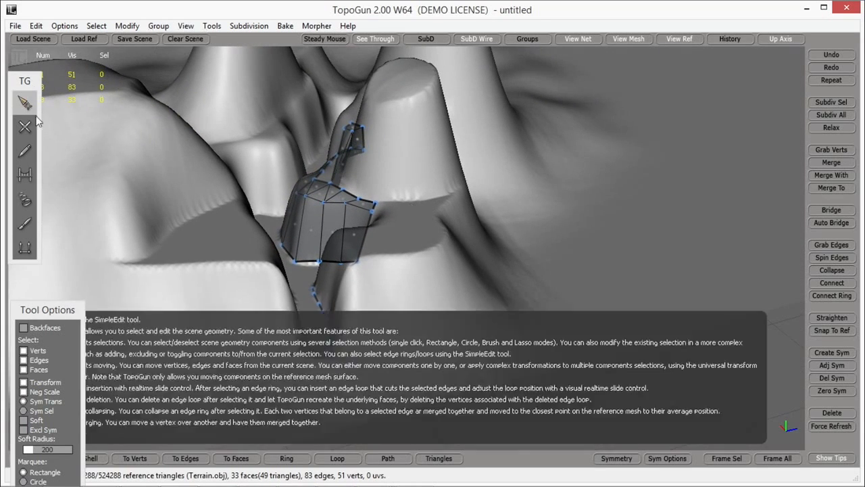
Step: Start outlining the opposite foot of the narrow corridor with three SimpleCreate vertices from its outer end
left_click(26, 126)
left_click_drag(367, 311, 249, 323, "alt")
scroll(314, 324, "up", 4)
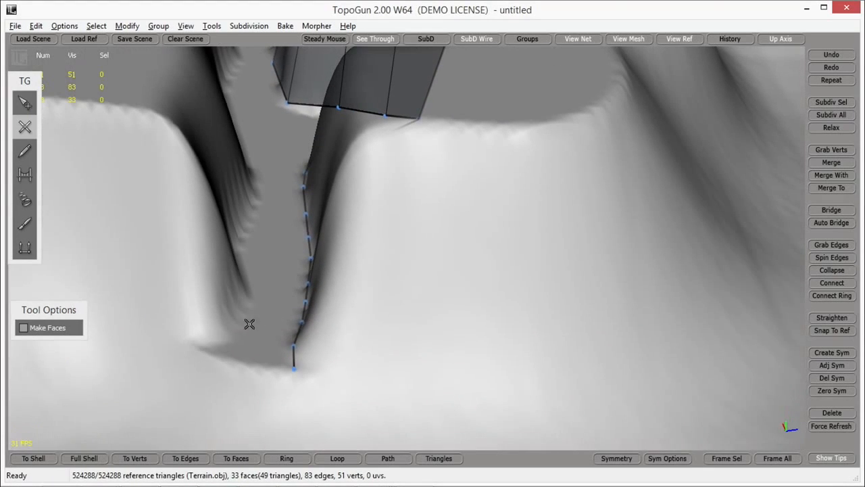
left_click(217, 348)
left_click(234, 322)
left_click(248, 293)
left_click_drag(275, 268, 234, 305, "alt")
Step: Continue the corridor's opposite foot outline inward with seven more vertices
left_click(217, 338)
left_click(218, 316)
left_click(227, 294)
left_click(238, 270)
left_click(238, 242)
left_click(234, 223)
left_click(228, 201)
middle_click_drag(319, 251, 318, 193, "alt")
Step: Bridge the two corridor foot outlines with five floor faces, starting at the outer end
left_click(24, 104)
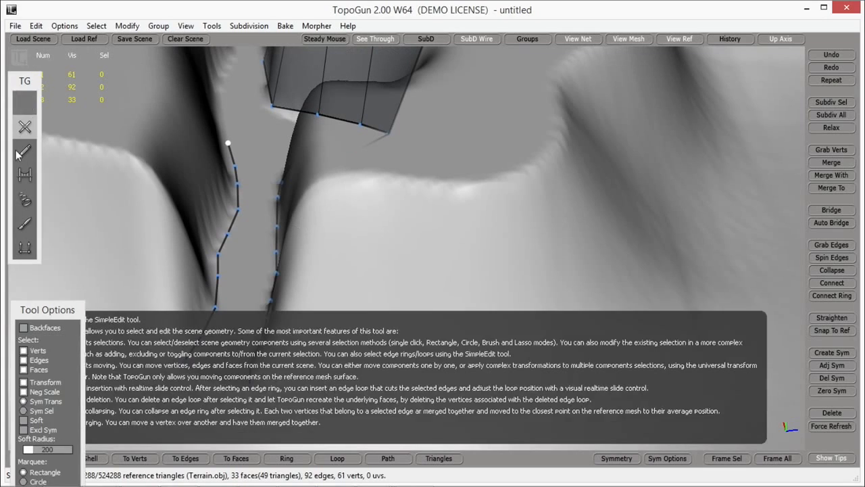
left_click(25, 175)
left_click(224, 383)
left_click(225, 342)
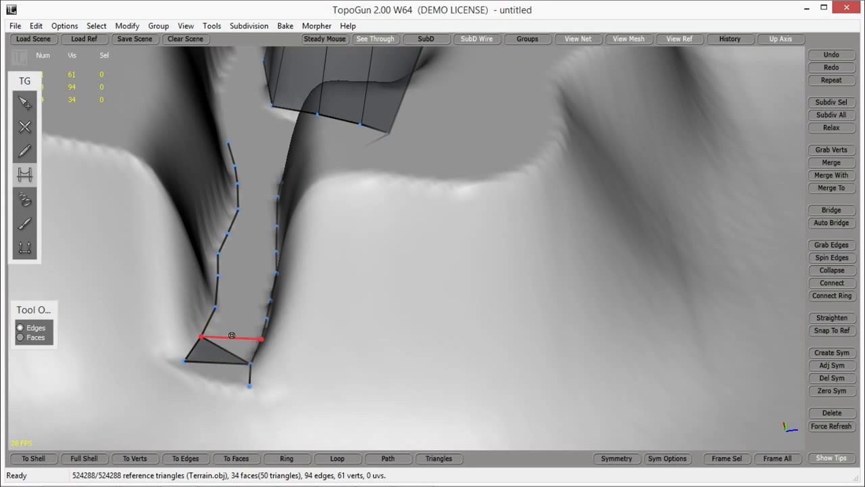
left_click(232, 334)
left_click(235, 317)
left_click(240, 297)
left_click(243, 284)
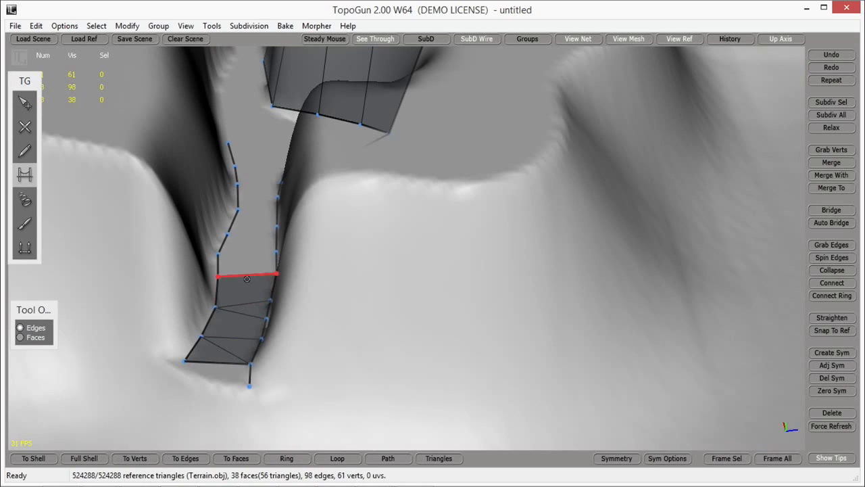
Step: Bridge five more floor faces up the corridor to the inner end of the shorter outline
left_click(250, 244)
left_click(253, 229)
left_click(256, 214)
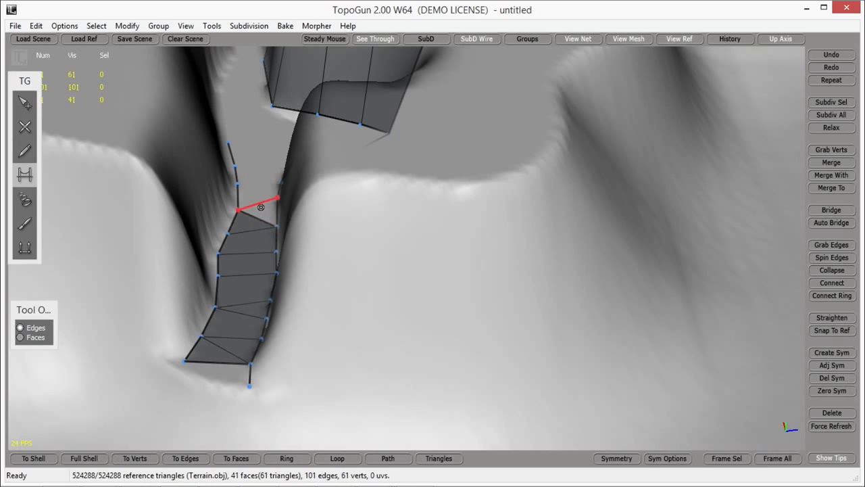
left_click(259, 202)
left_click(253, 184)
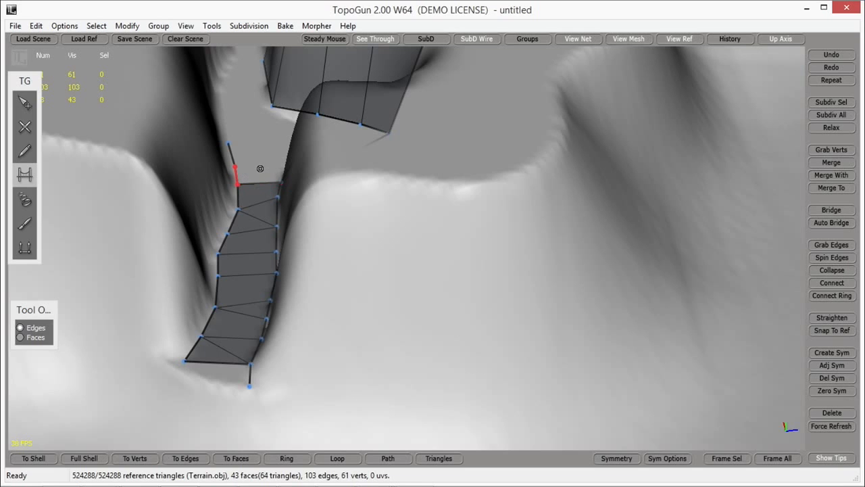
Step: Examine the corridor floor, the wall strip and the terrain areas still without faces from different angles and distances
left_click(25, 103)
left_click_drag(209, 155, 446, 256, "alt")
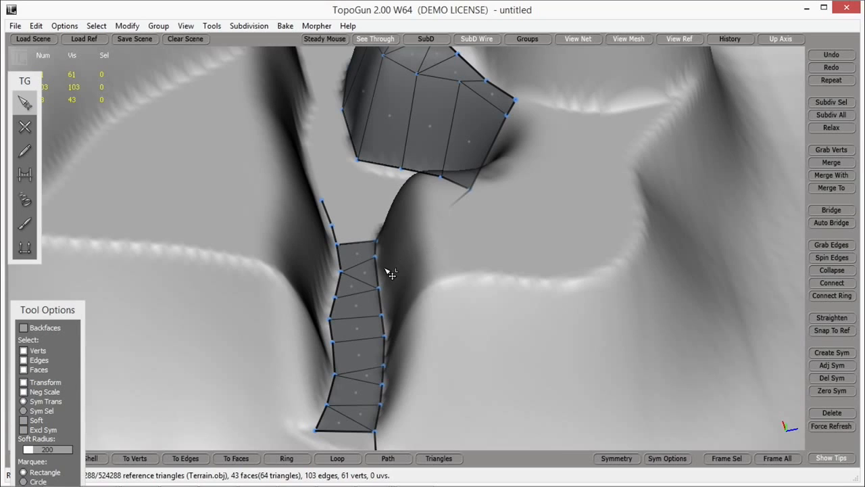
scroll(386, 269, "down", 5)
middle_click_drag(432, 271, 436, 282, "alt")
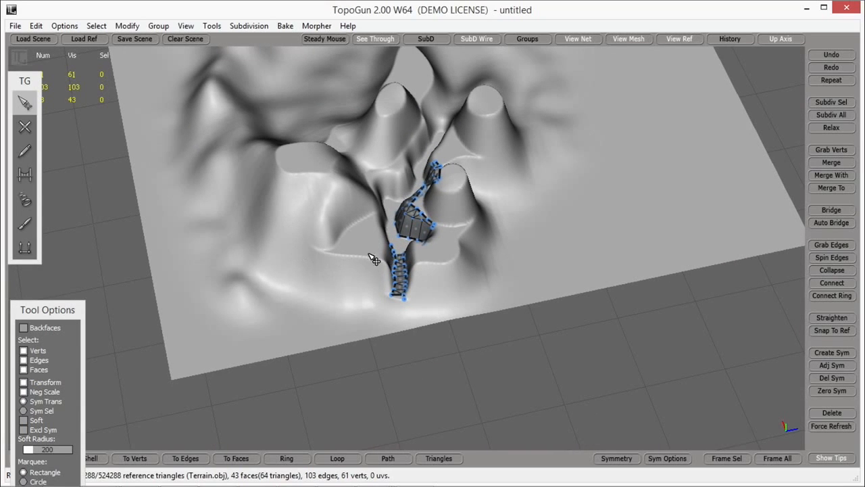
middle_click_drag(401, 263, 382, 262, "alt")
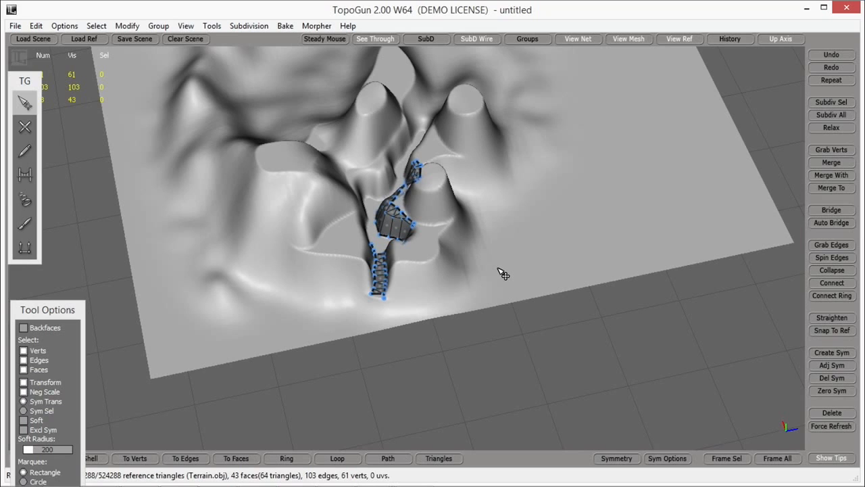
scroll(396, 285, "up", 3)
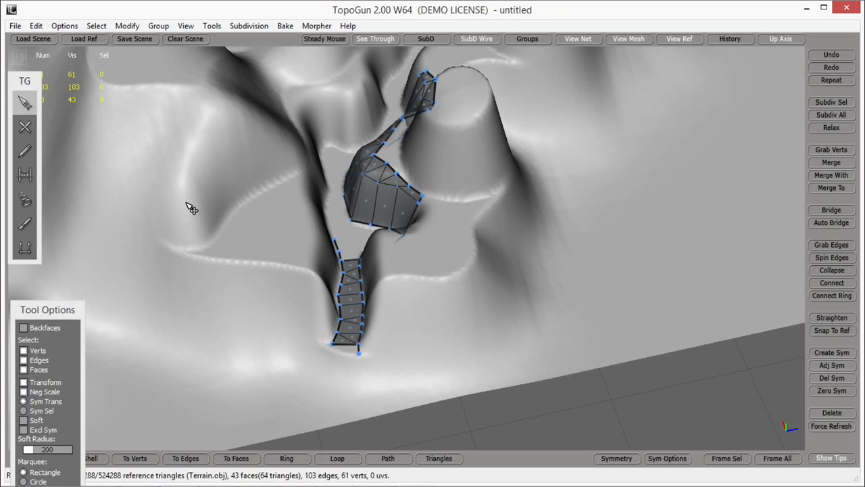
scroll(344, 246, "down", 5)
left_click_drag(384, 245, 346, 233, "alt")
scroll(342, 231, "up", 5)
middle_click_drag(332, 228, 365, 237, "alt")
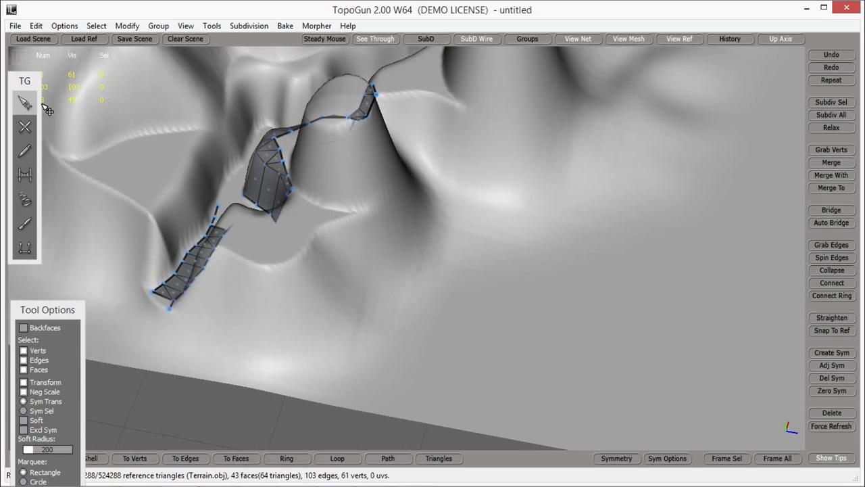
left_click(27, 127)
left_click_drag(300, 228, 443, 273, "alt")
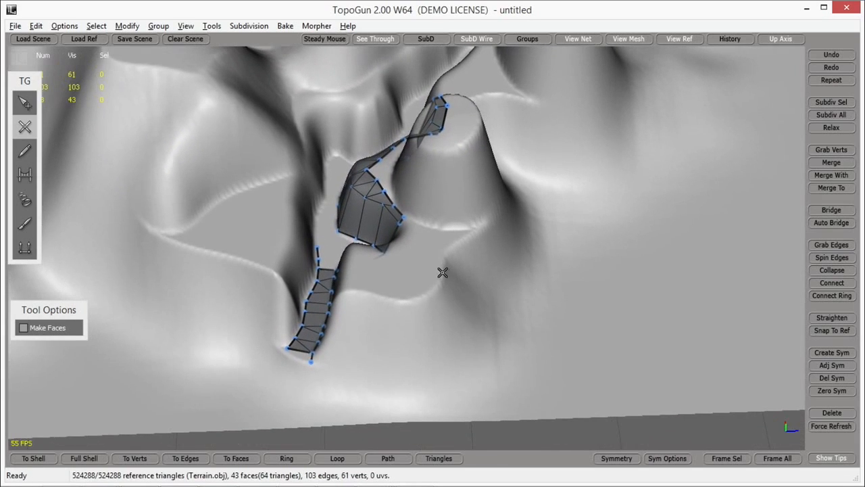
left_click(25, 102)
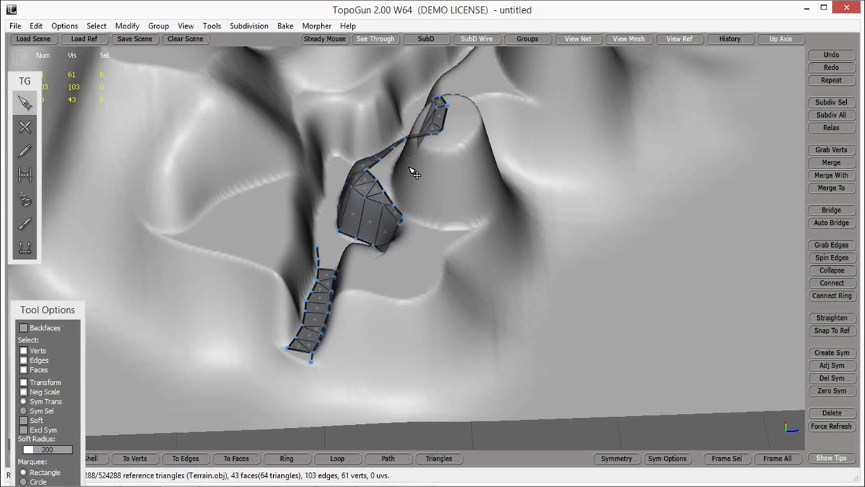
right_click_drag(436, 211, 545, 218)
left_click_drag(543, 217, 504, 200, "alt")
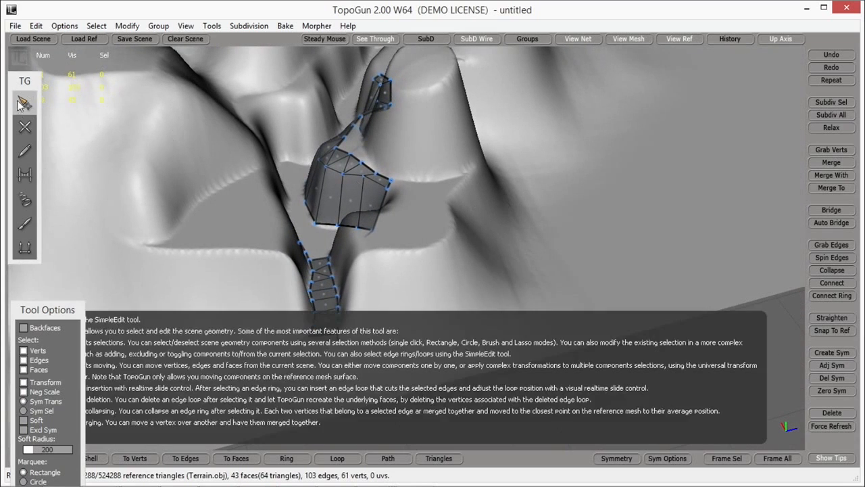
Step: Trace ten vertices from the corridor's outer end up its wall and along the front rim of the plateau
left_click(26, 126)
left_click(352, 324)
left_click(352, 303)
left_click(355, 273)
left_click(366, 257)
left_click(391, 251)
left_click(421, 250)
left_click(444, 242)
left_click(452, 232)
left_click(453, 214)
left_click(452, 197)
Step: Extend the plateau rim outline with four more vertices up to the outer side of the cone's foot
left_click_drag(468, 189, 164, 232, "alt")
left_click(223, 222)
left_click(244, 210)
left_click(264, 199)
left_click(282, 190)
Step: Check the new plateau outline and the overall retopology progress across the terrain
left_click_drag(304, 220, 335, 231, "alt")
left_click_drag(330, 266, 289, 224, "alt")
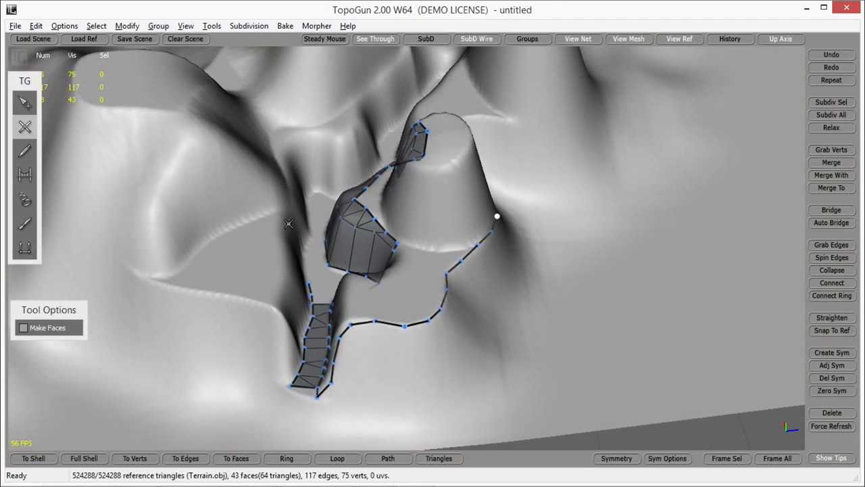
left_click(24, 103)
left_click_drag(416, 218, 399, 257, "alt")
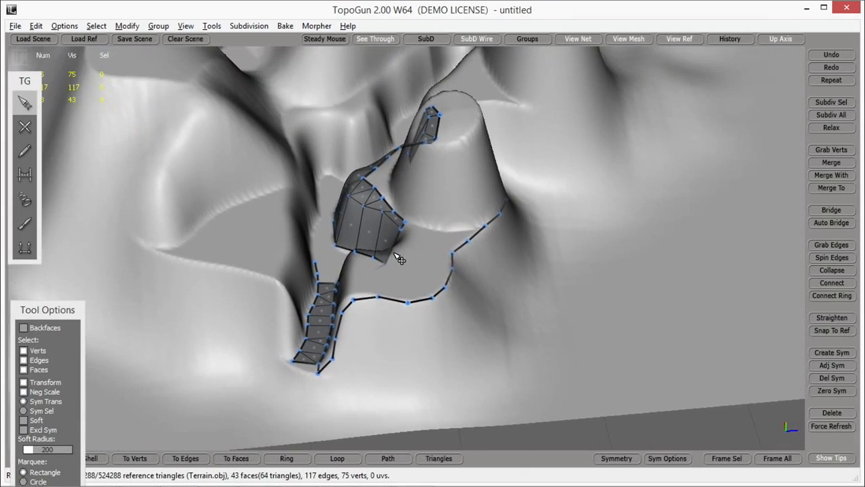
right_click_drag(467, 63, 485, 121, "alt")
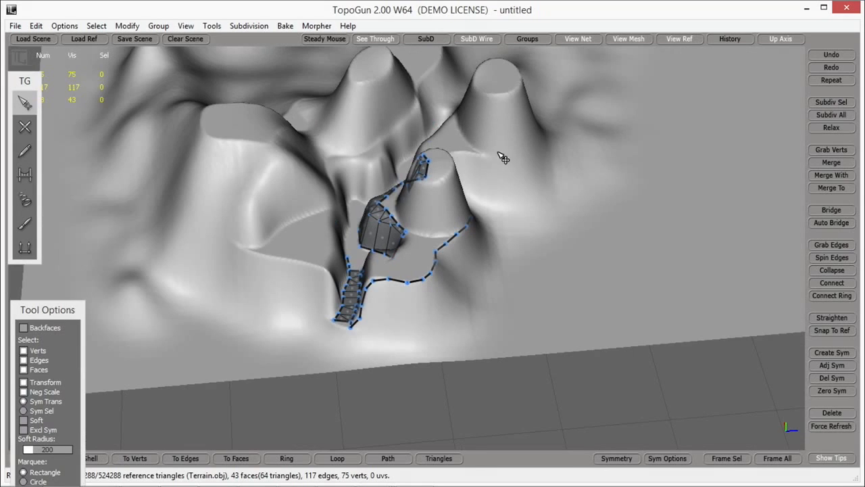
left_click_drag(522, 165, 549, 183, "alt")
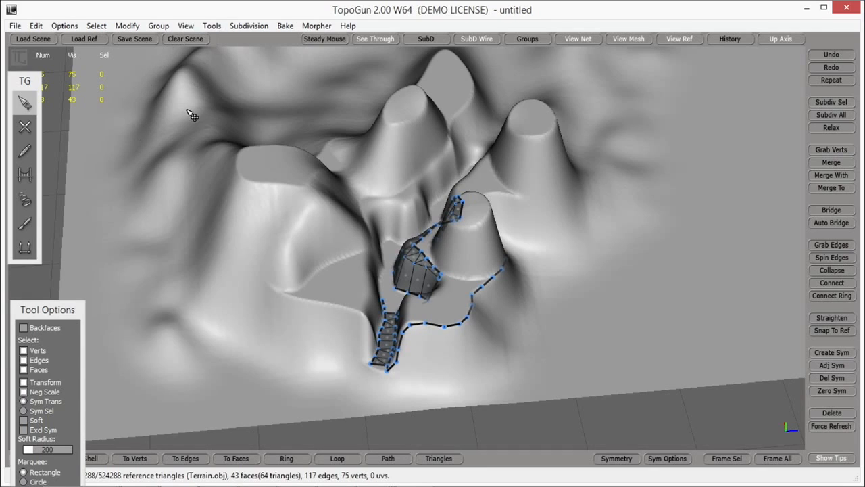
Step: Start an outer boundary outline around the mountain group with five vertices down the left foot of the large plateau
left_click(25, 127)
left_click_drag(121, 201, 125, 232)
left_click(158, 238)
left_click(174, 271)
left_click(167, 298)
left_click(206, 330)
left_click(261, 349)
Step: Extend the boundary outline with six vertices along the front foot of the terrain, past the corridor's outer end
left_click(287, 375)
left_click(332, 386)
left_click(367, 388)
left_click(404, 392)
left_click(463, 387)
left_click(529, 371)
Step: Continue the boundary with six vertices along the terrain's right slope, up beside the outermost tall cone
left_click(517, 327)
left_click(532, 294)
left_click(557, 269)
left_click(579, 238)
left_click(606, 215)
left_click(610, 184)
Step: Carry the boundary past the outermost tall cone and across the rear ridge with seven more vertices
middle_click_drag(657, 176, 622, 228, "alt")
left_click(537, 226)
left_click(525, 175)
left_click(508, 132)
left_click(442, 110)
left_click(365, 75)
left_click(284, 92)
left_click(175, 181)
Step: Bring the boundary down the rear left slope with six vertices and close it at the outline's starting vertex
left_click_drag(275, 158, 325, 232, "alt")
middle_click_drag(324, 232, 369, 212, "alt")
left_click_drag(234, 215, 237, 127)
left_click(202, 154)
left_click(170, 182)
left_click(157, 237)
left_click(157, 300)
left_click(165, 362)
left_click(182, 371)
left_click_drag(167, 362, 170, 342)
Step: Check the boundary outline around the mountains and the existing retopology from several angles
left_click_drag(696, 360, 559, 297, "alt")
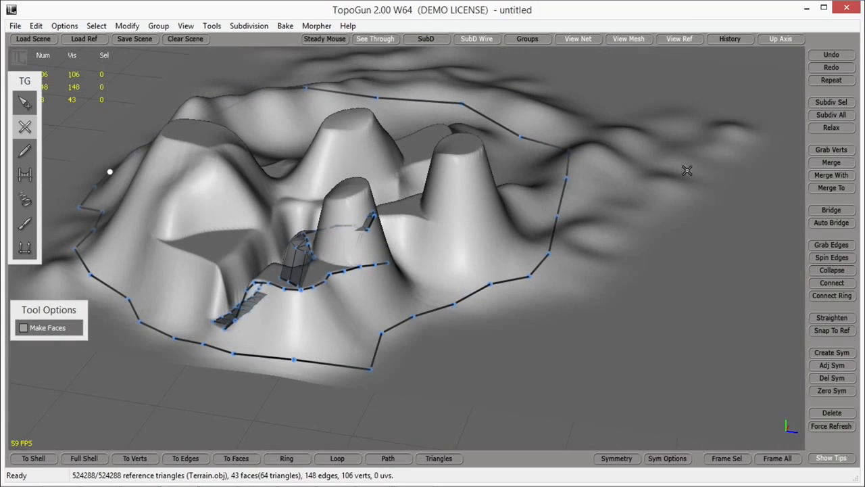
middle_click_drag(545, 268, 566, 271, "alt")
left_click_drag(566, 271, 547, 322, "alt")
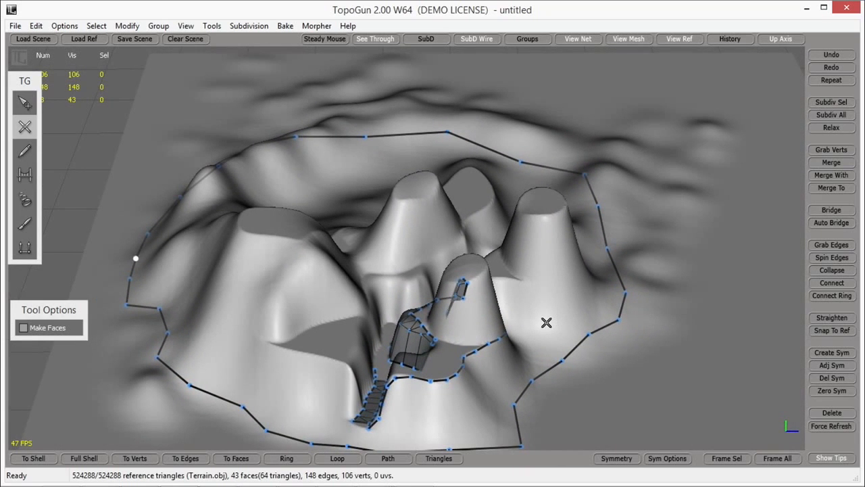
left_click(15, 26)
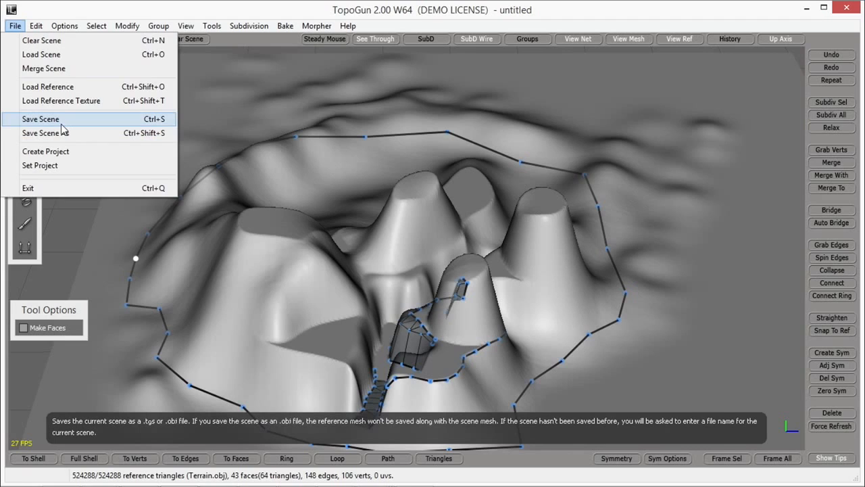
left_click(217, 9)
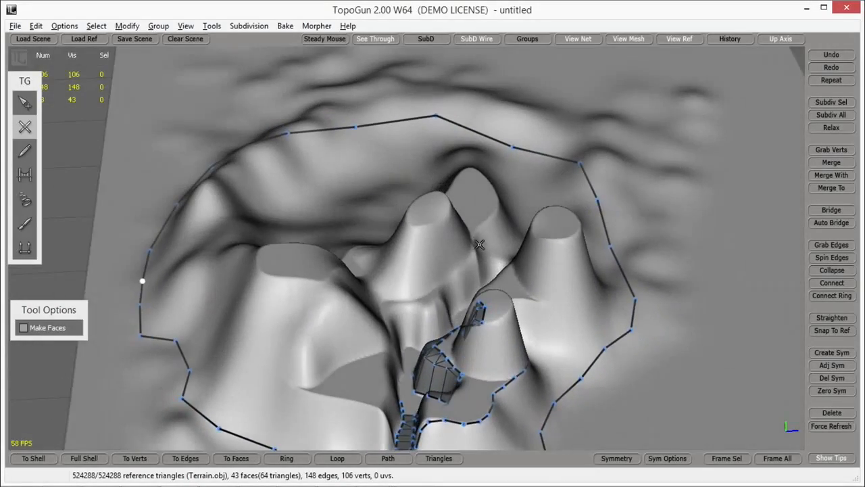
left_click_drag(479, 244, 513, 249, "alt")
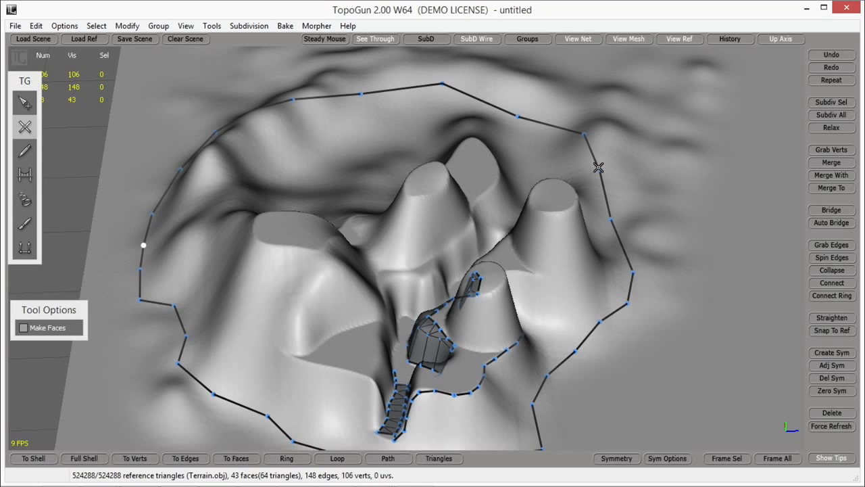
mouse_move(595, 194)
left_mouse_down("alt")
mouse_move(593, 187)
mouse_move(640, 176)
mouse_move(591, 189)
left_mouse_up("alt")
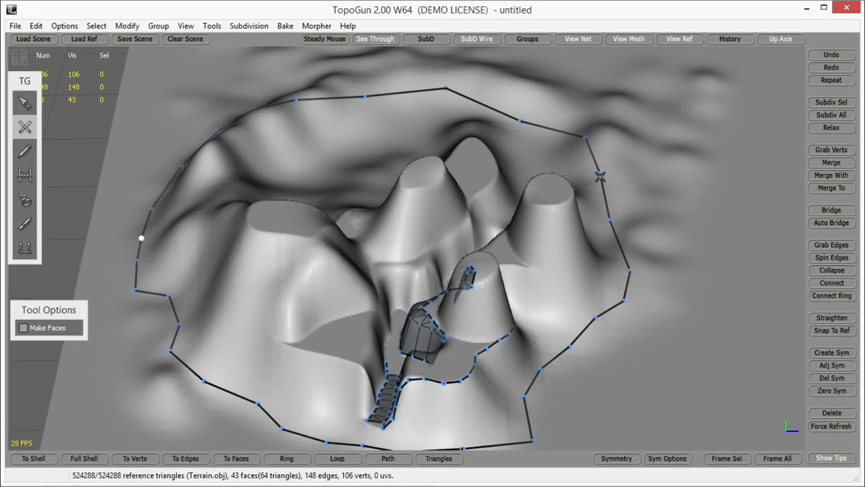